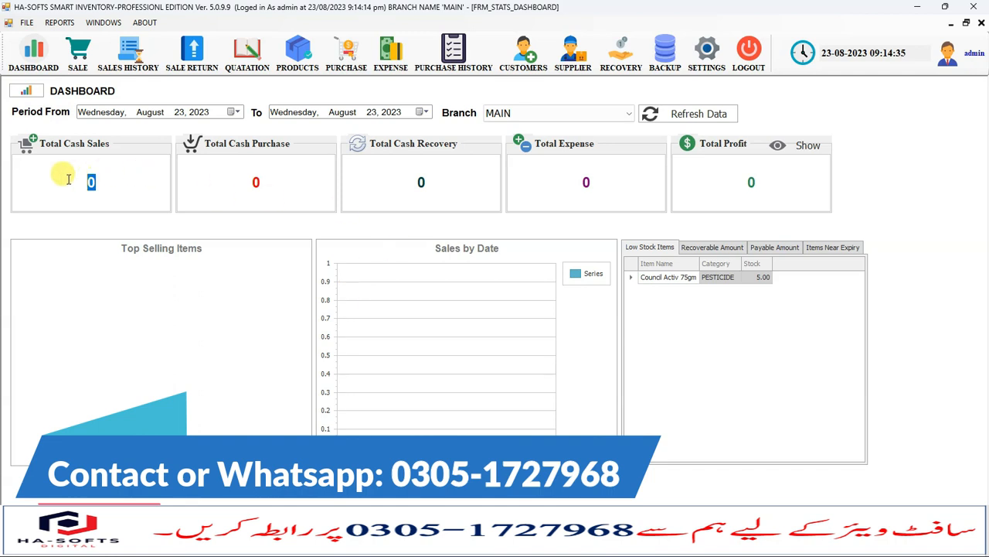
Review the dashboard's cash totals and the recoverable, payable, near-expiry and low-stock lists
{"action": "left_click", "coordinate": [219, 180]}
{"action": "left_click", "coordinate": [459, 180]}
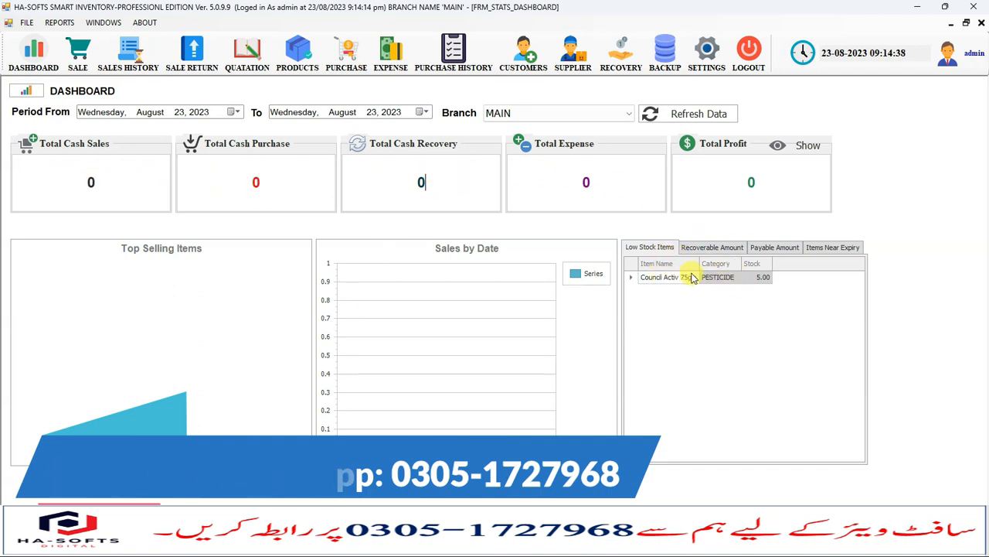
{"action": "left_click", "coordinate": [711, 249]}
{"action": "left_click", "coordinate": [773, 249]}
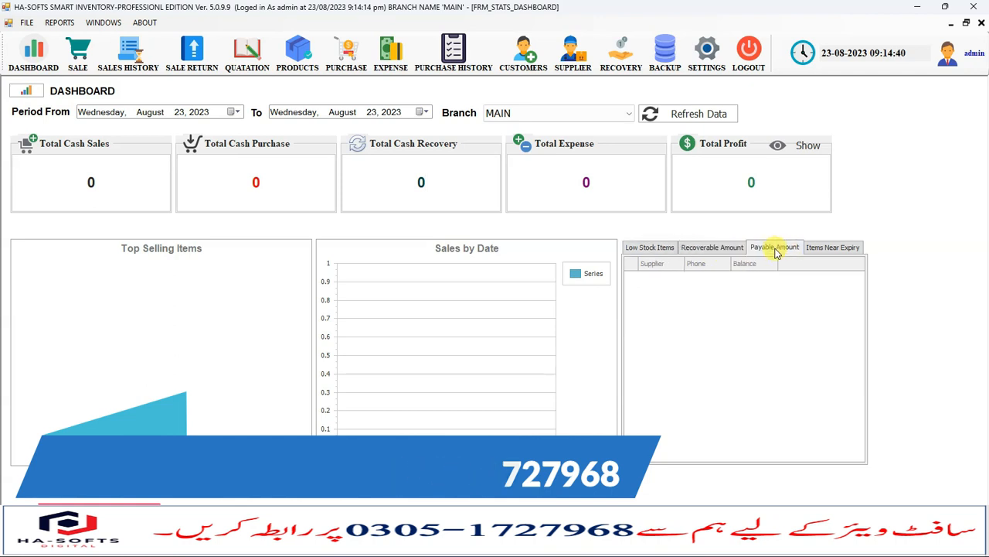
{"action": "left_click", "coordinate": [832, 248]}
{"action": "left_click", "coordinate": [664, 248]}
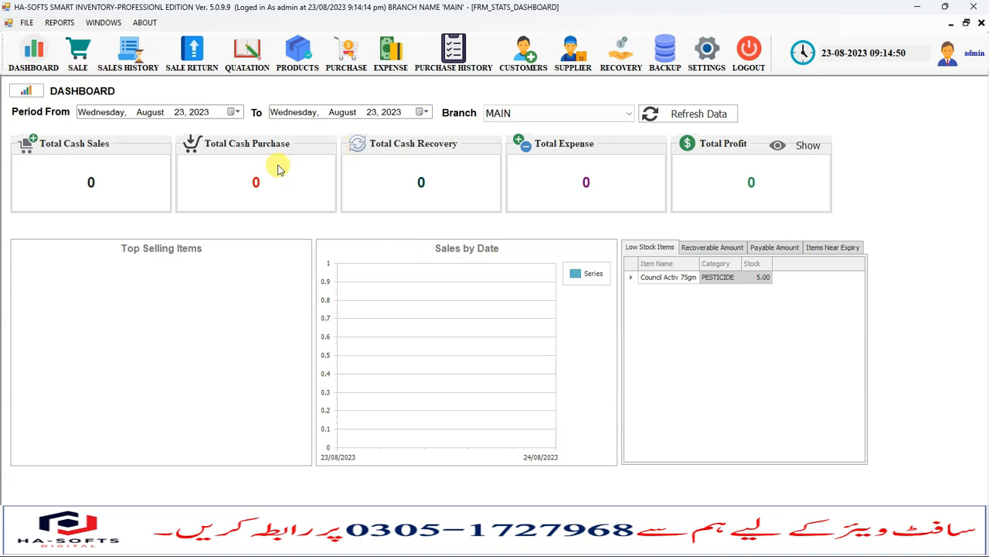
Look through the product list and open the Zabardust Urea fertilizer record to view its product name
{"action": "left_click", "coordinate": [302, 58]}
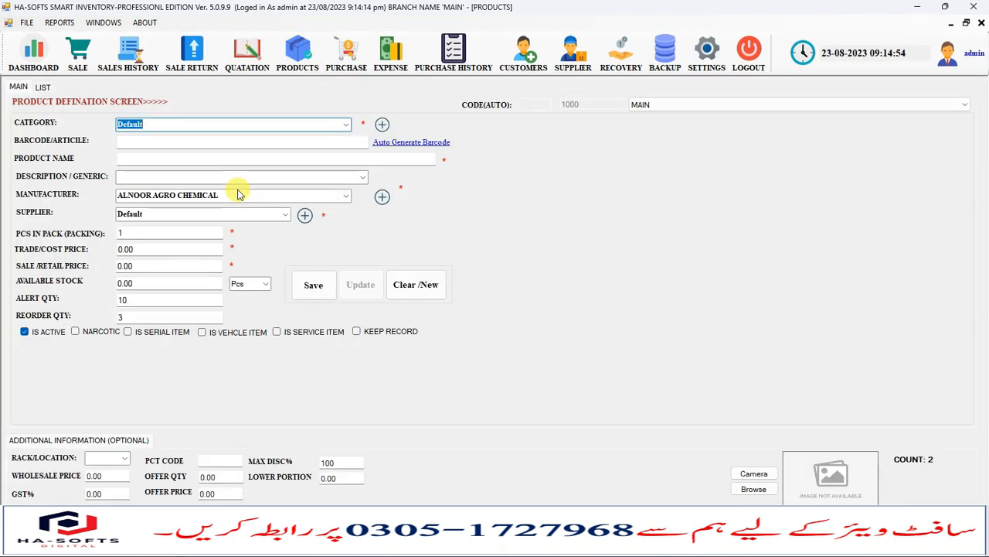
{"action": "left_click", "coordinate": [42, 88]}
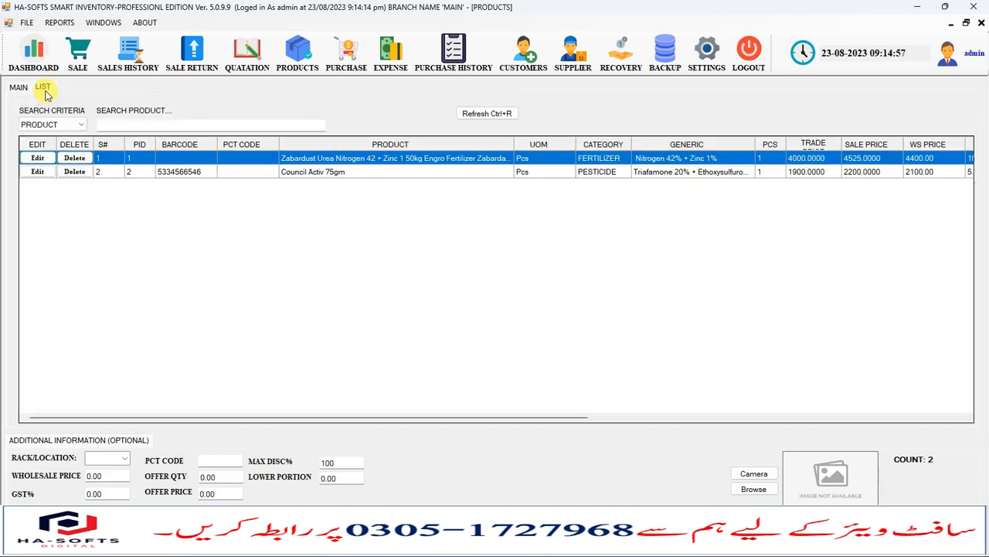
{"action": "left_click", "coordinate": [356, 173]}
{"action": "left_click", "coordinate": [350, 158]}
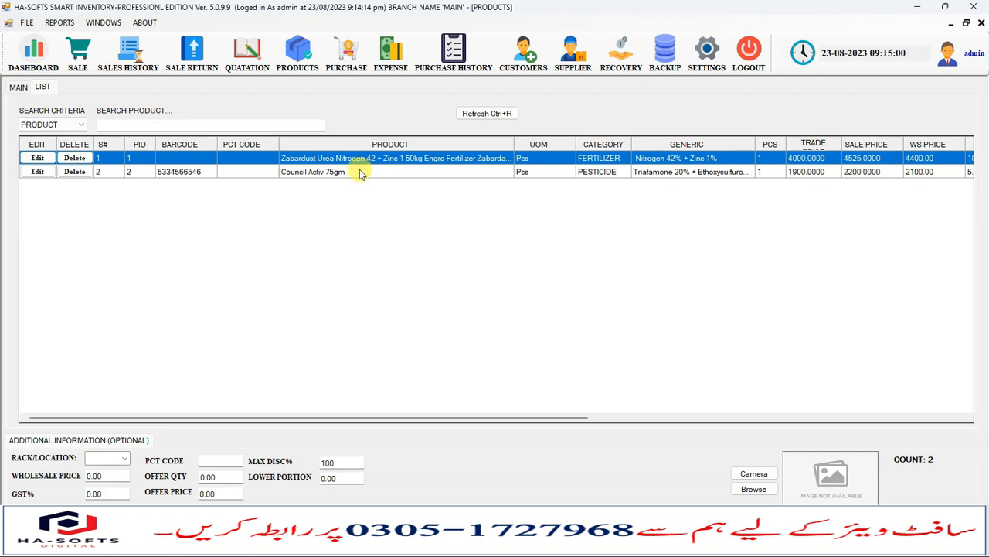
{"action": "left_click", "coordinate": [360, 174]}
{"action": "left_click", "coordinate": [354, 158]}
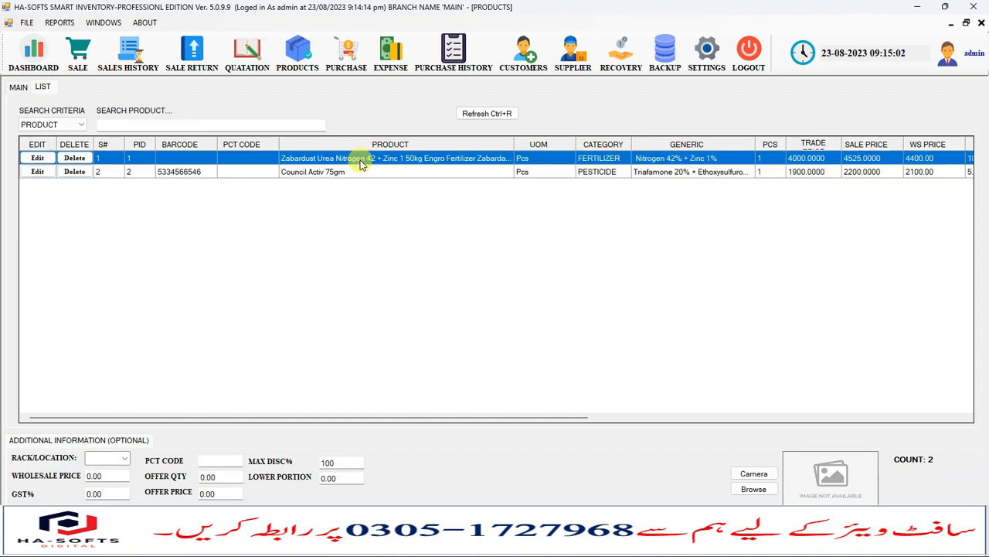
{"action": "left_click", "coordinate": [38, 158]}
{"action": "left_click", "coordinate": [222, 160]}
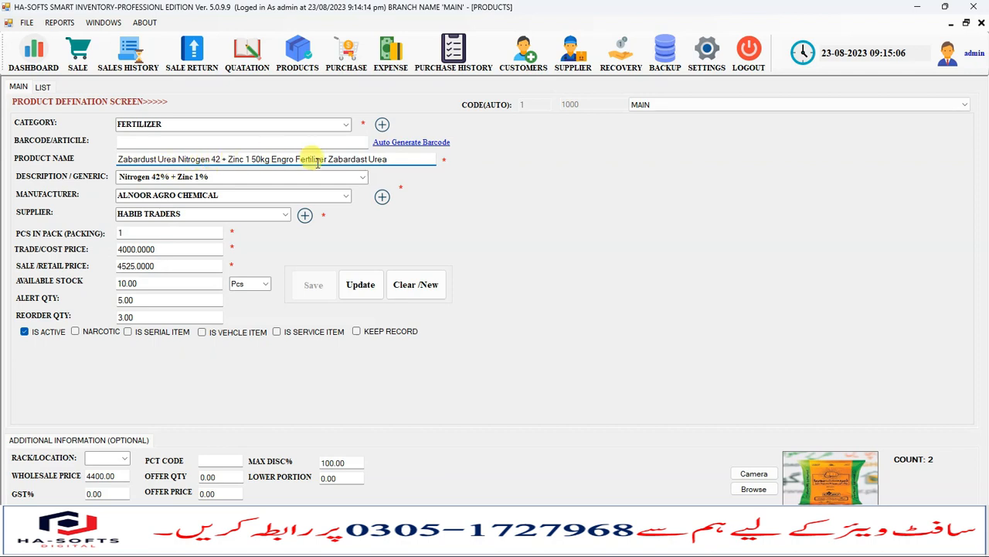
Open the Council Activ 75gm record from the product list and review its category, barcode, name and generic description
{"action": "left_click", "coordinate": [42, 86]}
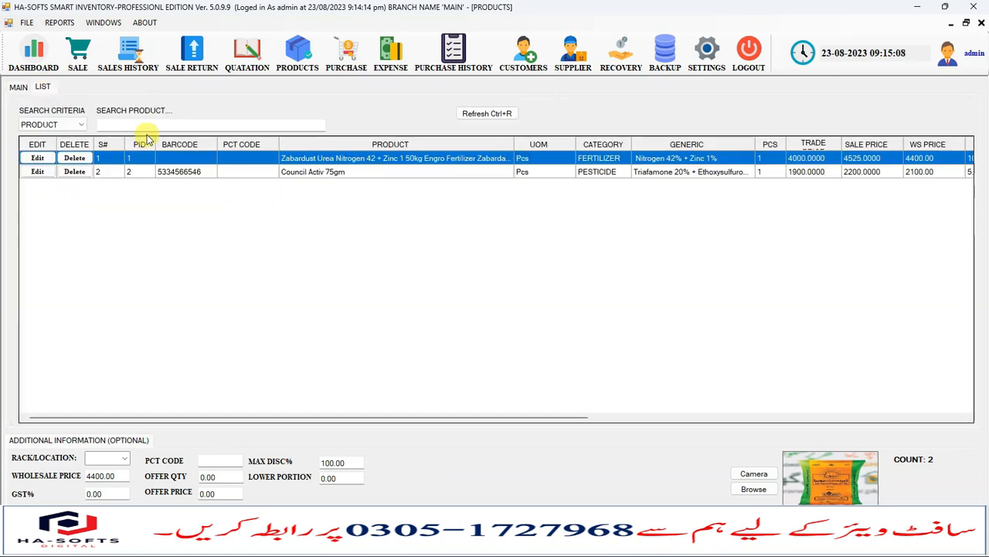
{"action": "left_click", "coordinate": [37, 172]}
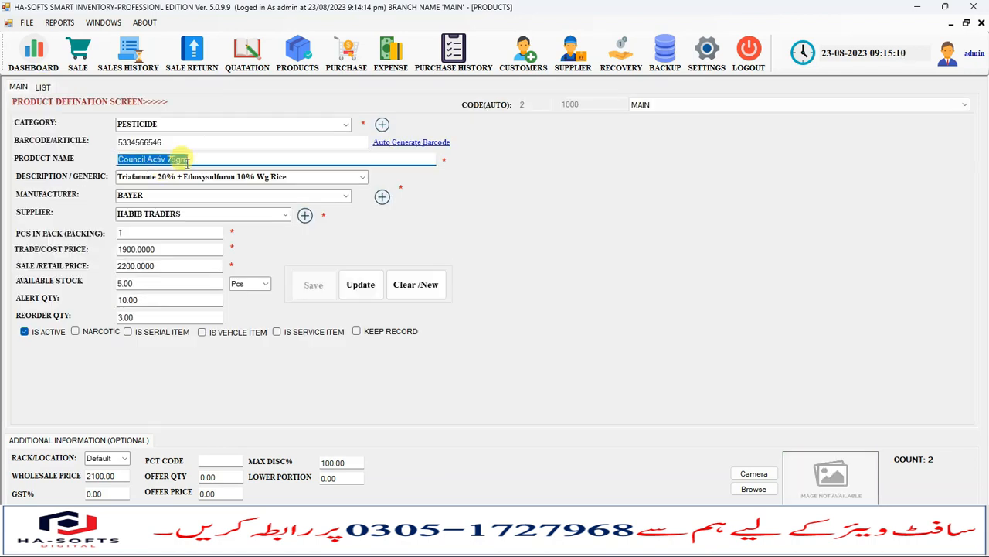
{"action": "left_click", "coordinate": [203, 158]}
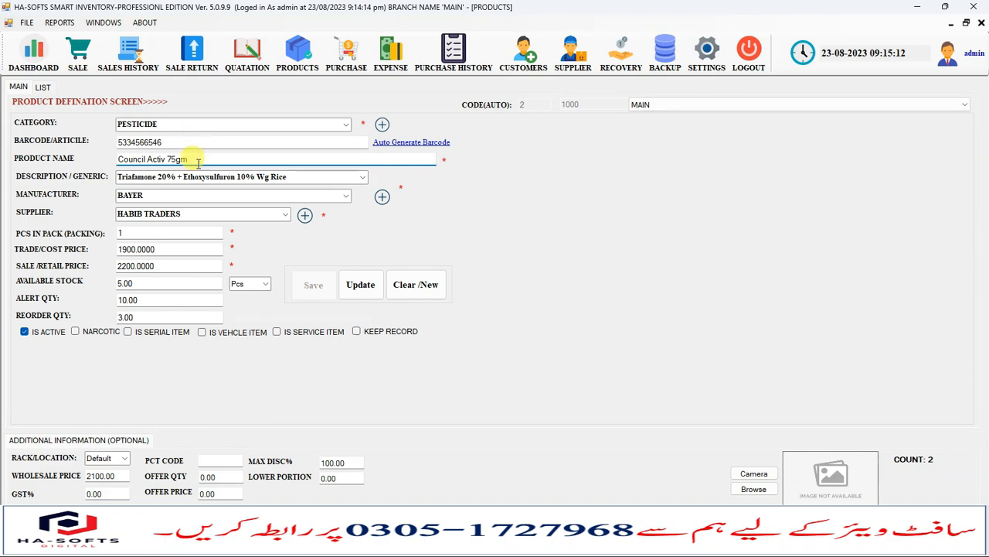
{"action": "key", "text": "Tab"}
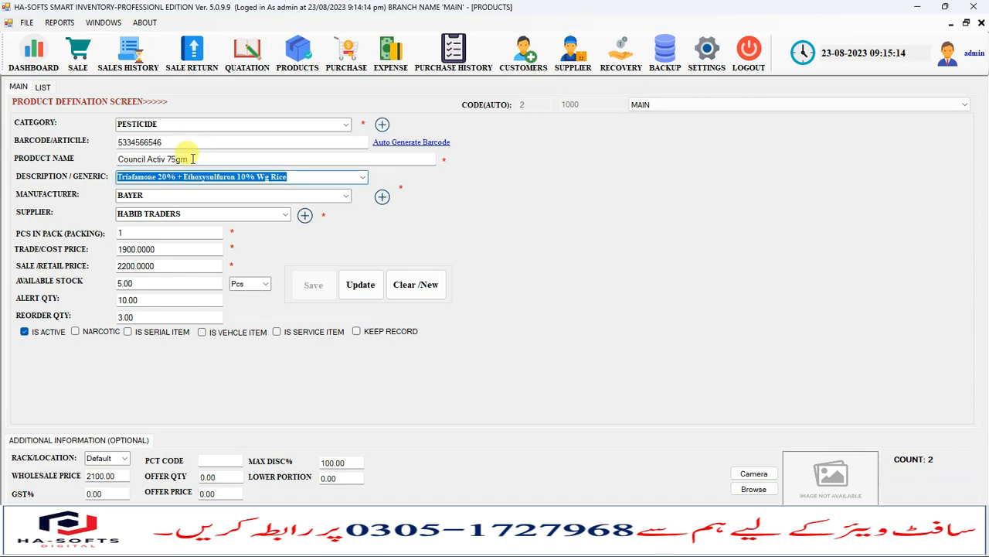
{"action": "left_click", "coordinate": [186, 129]}
{"action": "left_click", "coordinate": [181, 141]}
{"action": "left_click", "coordinate": [186, 159]}
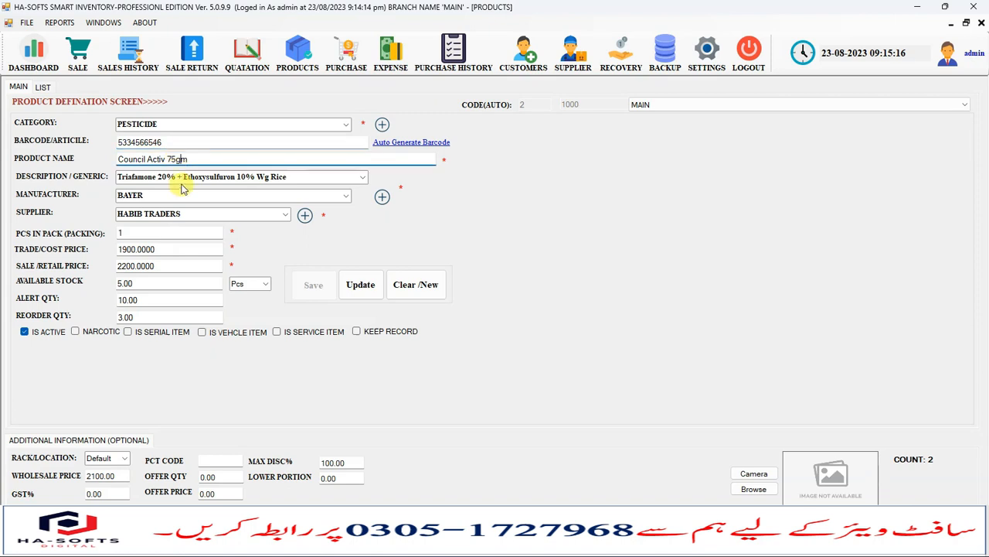
{"action": "left_click", "coordinate": [174, 177]}
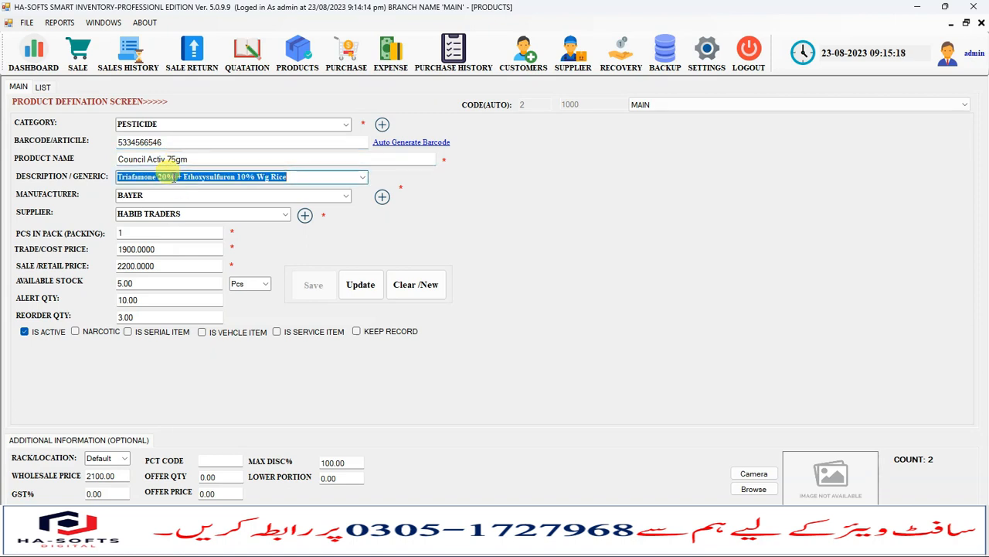
Clear the product form for a new entry and check the available categories, keeping Default
{"action": "left_click", "coordinate": [415, 284]}
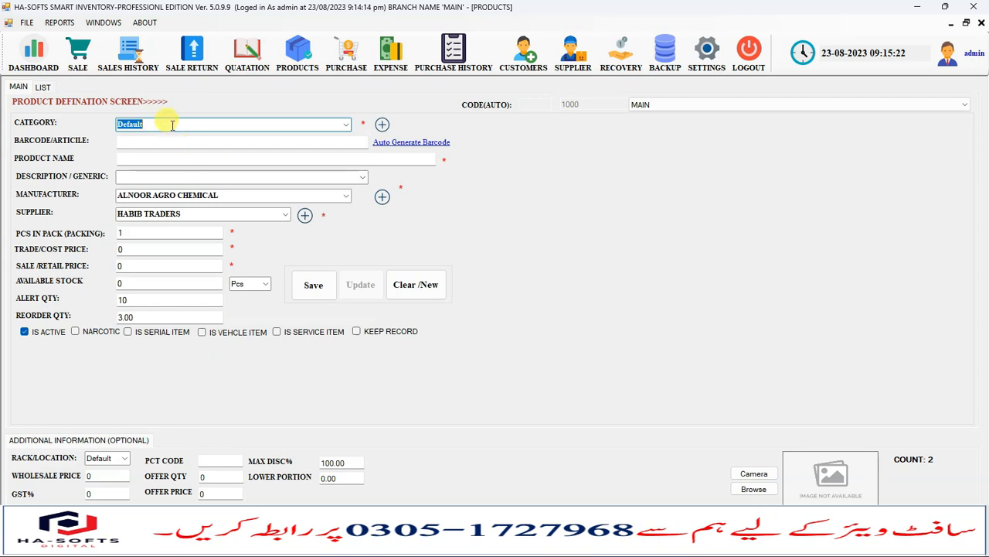
{"action": "left_click", "coordinate": [346, 125]}
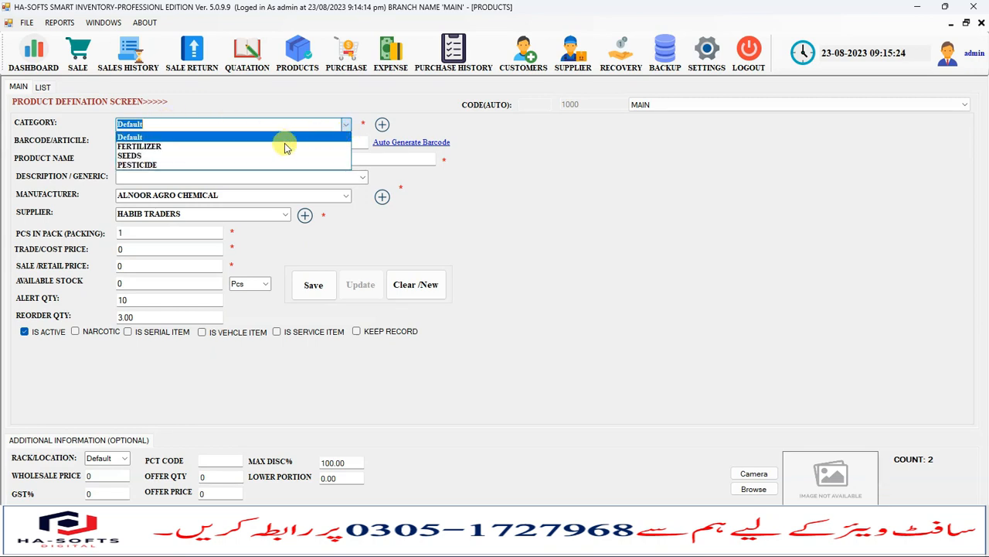
{"action": "left_click", "coordinate": [240, 137]}
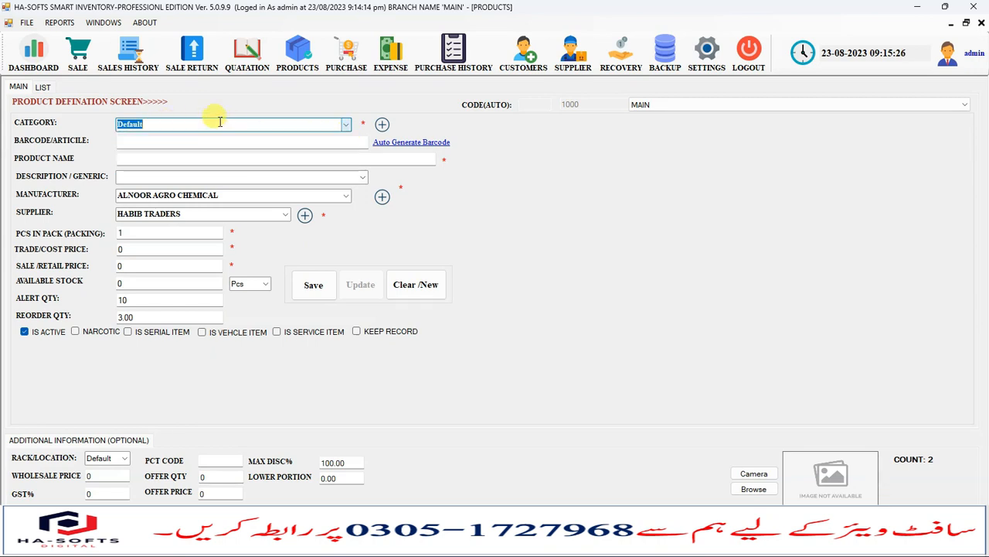
Add a new product category named "insectidies" and close the category form
{"action": "left_click", "coordinate": [382, 125]}
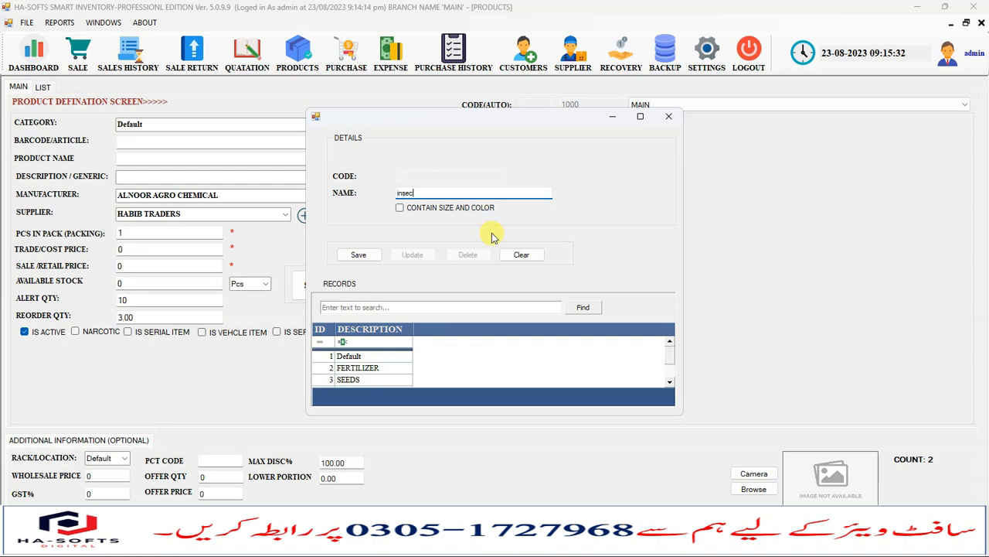
{"action": "type", "text": "insectidies"}
{"action": "left_click", "coordinate": [381, 256]}
{"action": "left_click", "coordinate": [555, 313]}
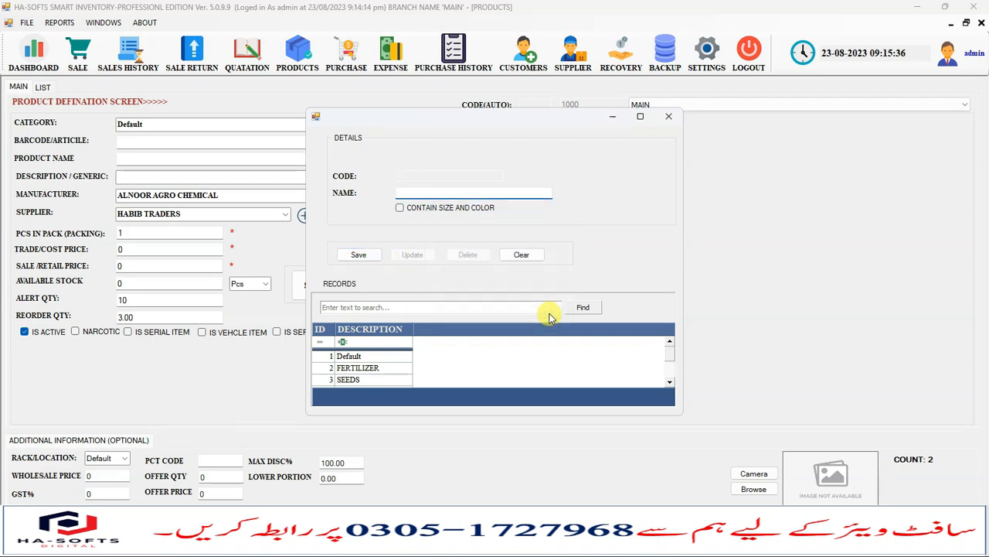
{"action": "left_click", "coordinate": [670, 117]}
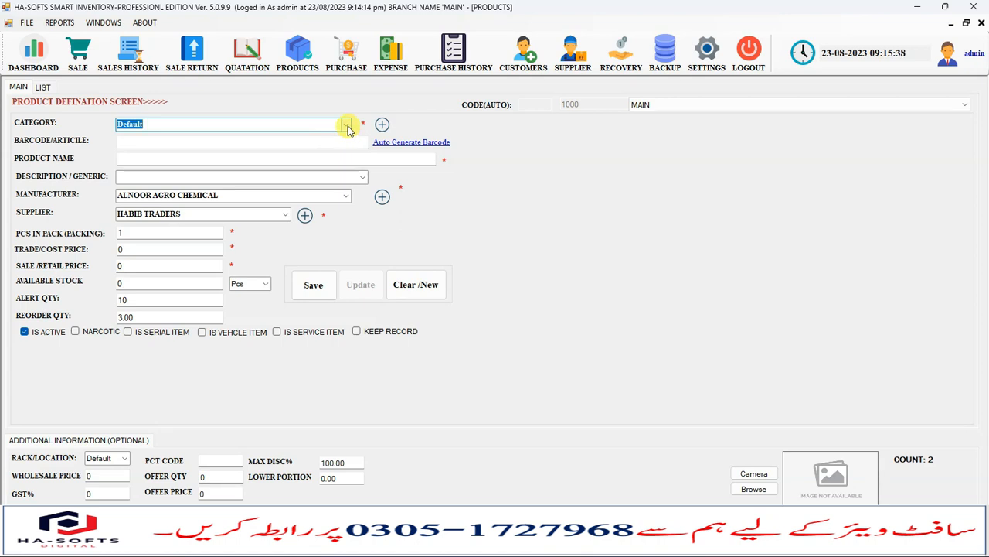
Set the new product's category to SEEDS and auto-generate its barcode
{"action": "left_click", "coordinate": [348, 127]}
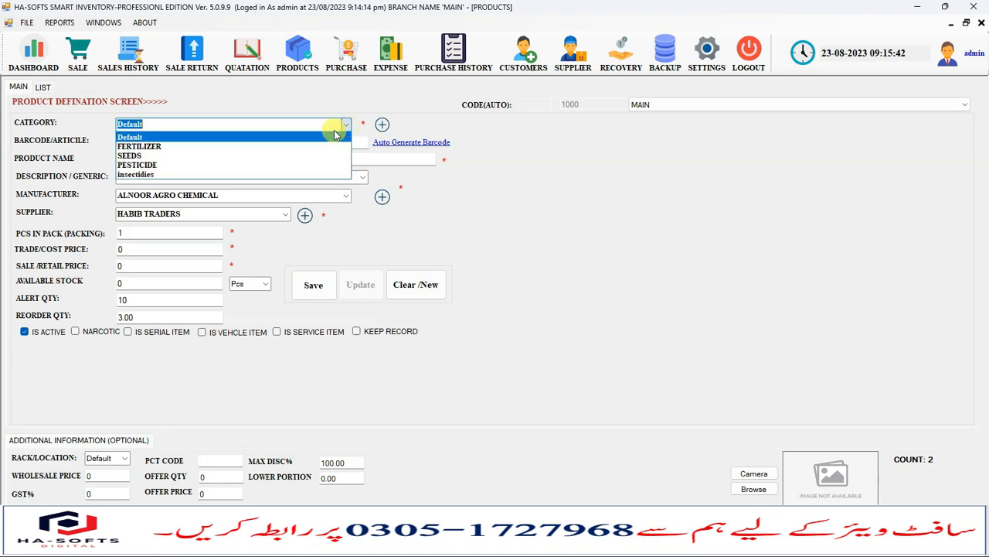
{"action": "left_click", "coordinate": [149, 157]}
{"action": "left_click", "coordinate": [143, 145]}
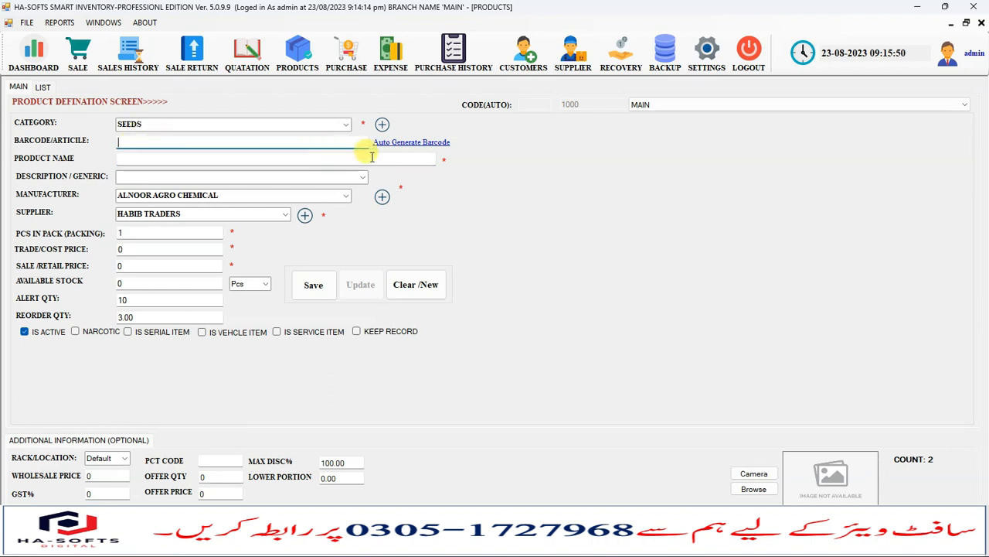
{"action": "left_click", "coordinate": [415, 147]}
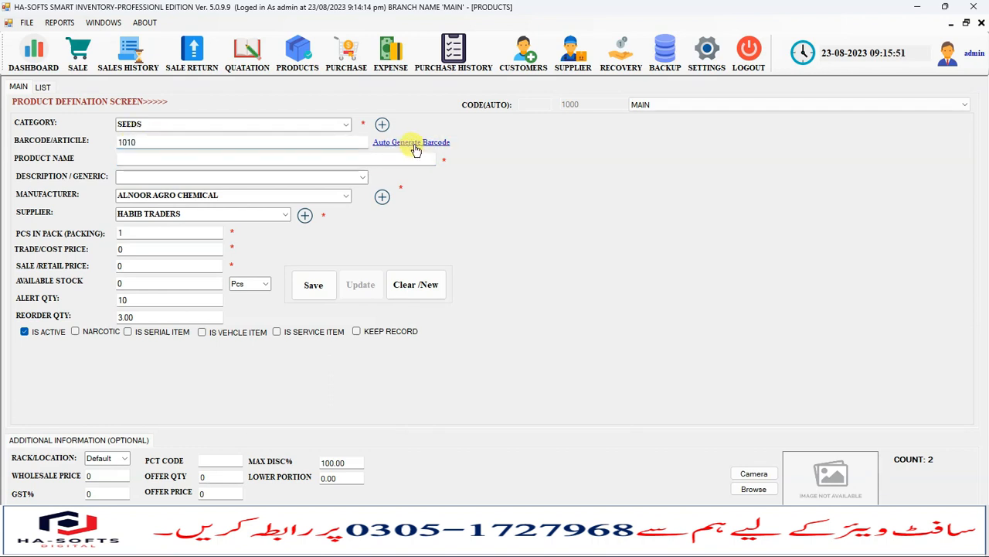
Name the new product "Engro Wheat Seeds 50kg"
{"action": "left_click", "coordinate": [139, 159]}
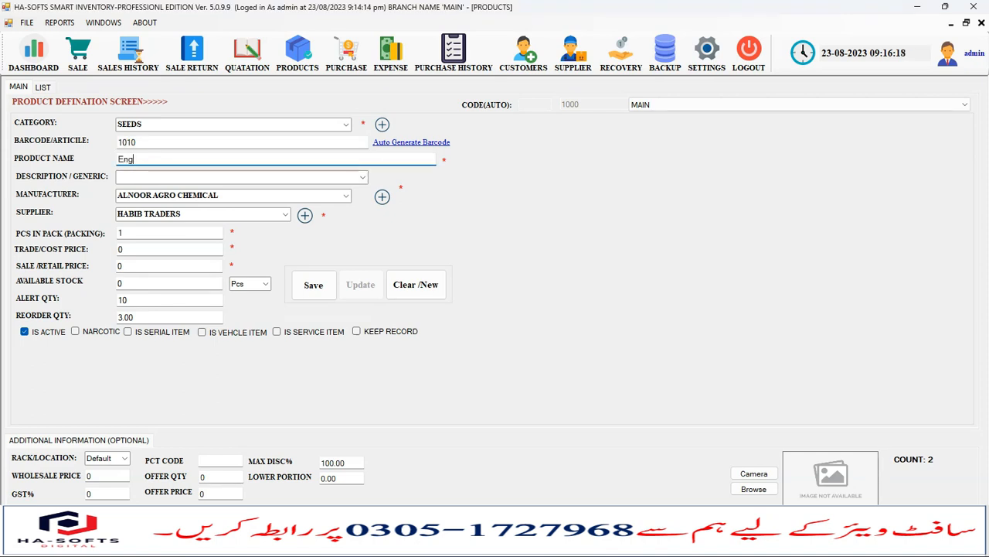
{"action": "type", "text": "Engro Wheat Seeds"}
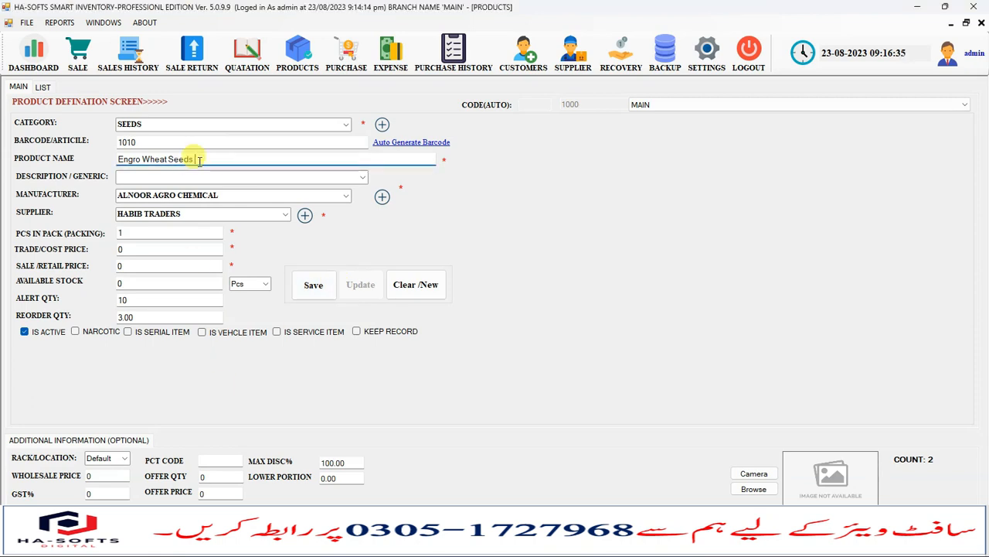
{"action": "type", "text": "g"}
Leave the generic description blank, check the available manufacturers and open the form for adding a new one
{"action": "left_click", "coordinate": [156, 179]}
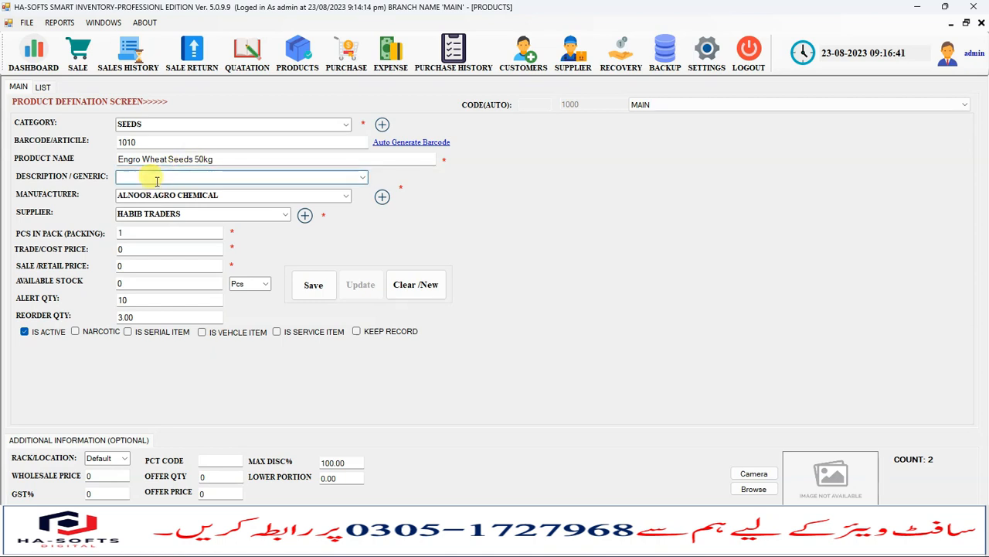
{"action": "left_click", "coordinate": [223, 195]}
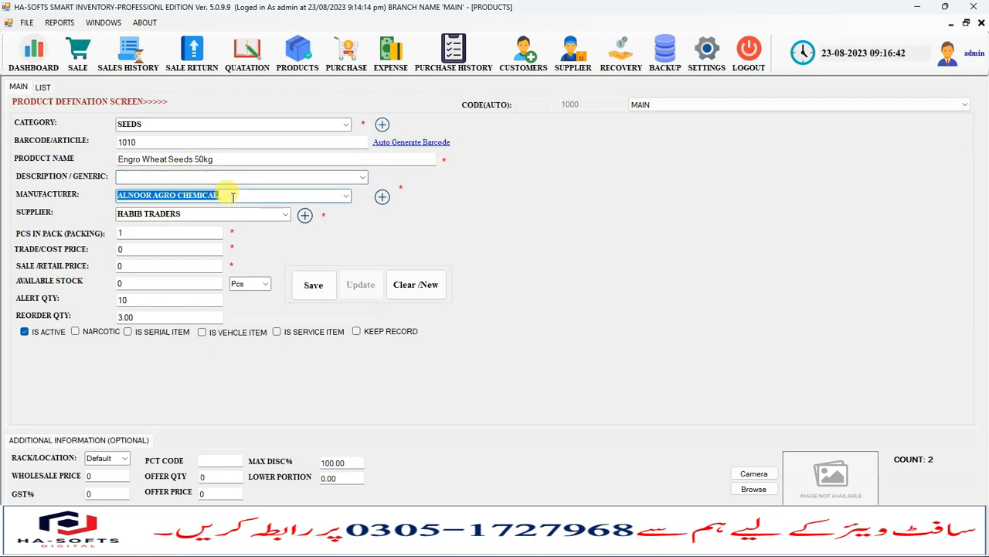
{"action": "left_click", "coordinate": [347, 195]}
{"action": "left_click", "coordinate": [348, 196]}
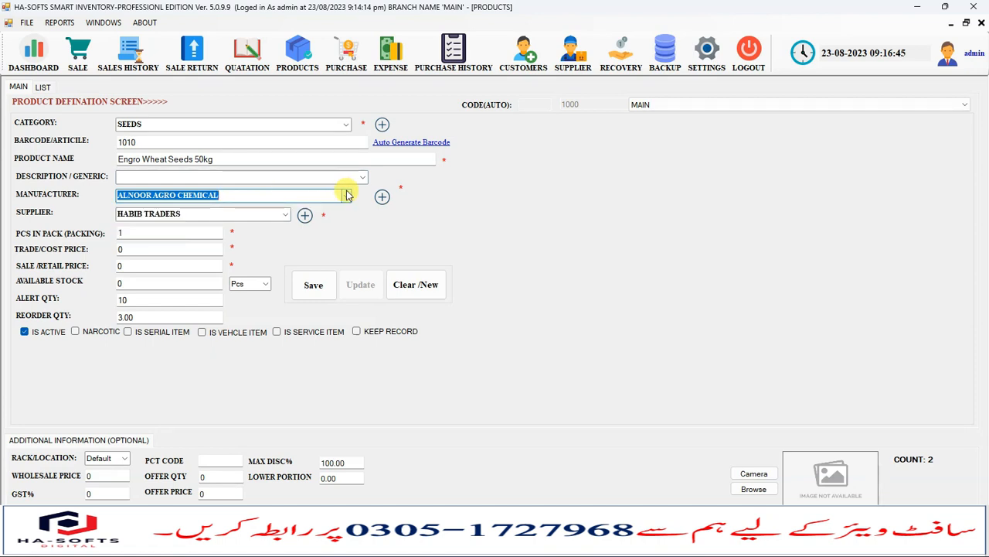
{"action": "left_click", "coordinate": [347, 195]}
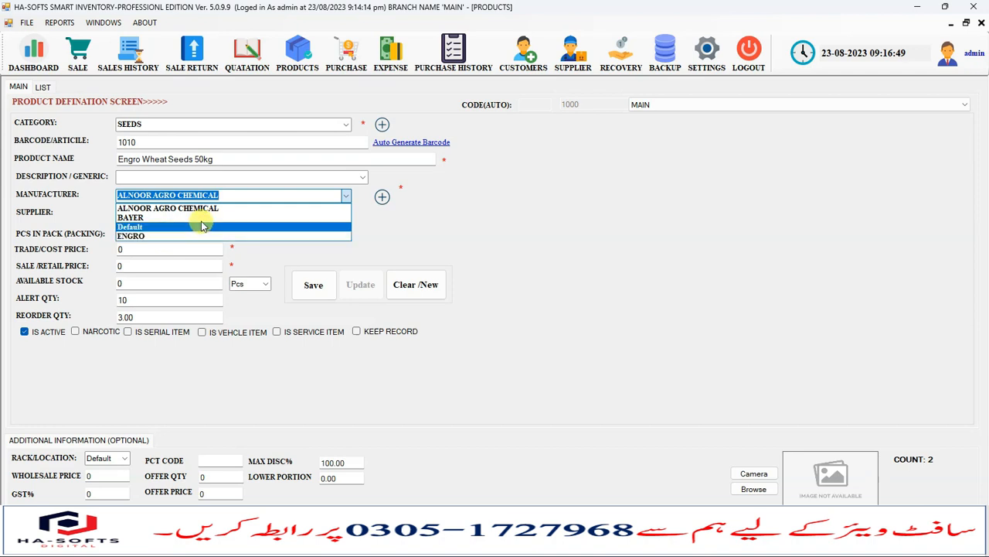
{"action": "left_click", "coordinate": [246, 197]}
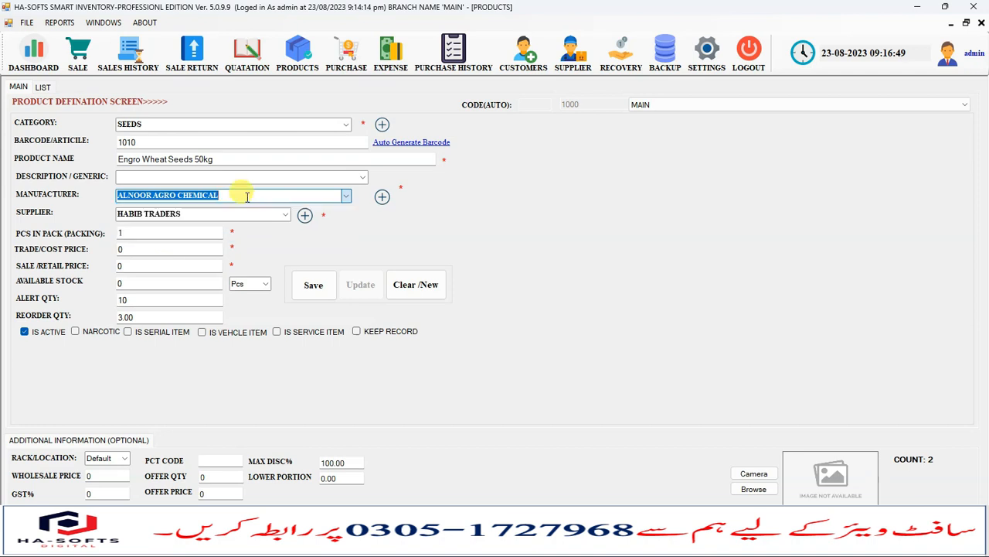
{"action": "left_click", "coordinate": [383, 197]}
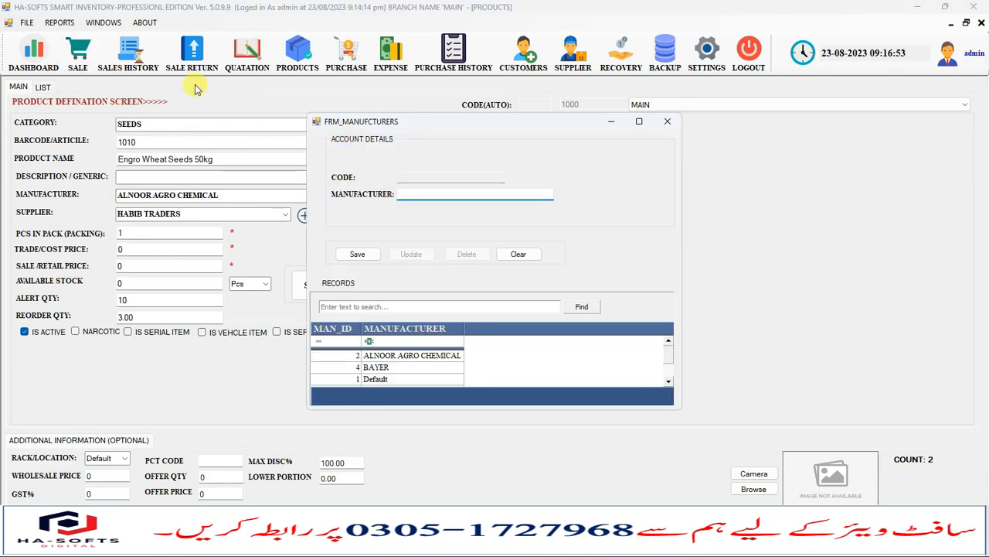
Look over the basic data entries, including manufacturers and categories, and return to the manufacturer form
{"action": "key", "text": "Escape"}
{"action": "left_click", "coordinate": [28, 25]}
{"action": "mouse_move", "coordinate": [62, 37]}
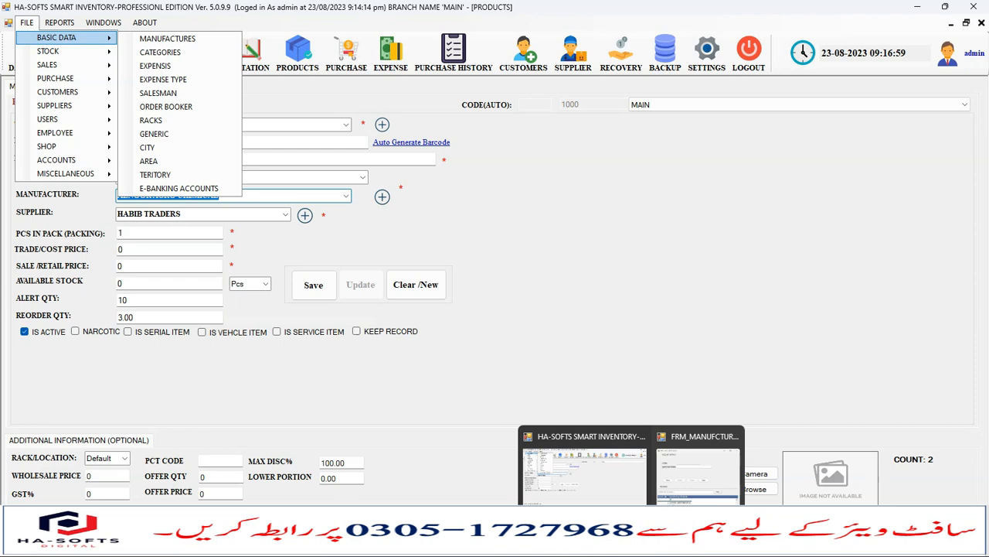
{"action": "left_click", "coordinate": [703, 464]}
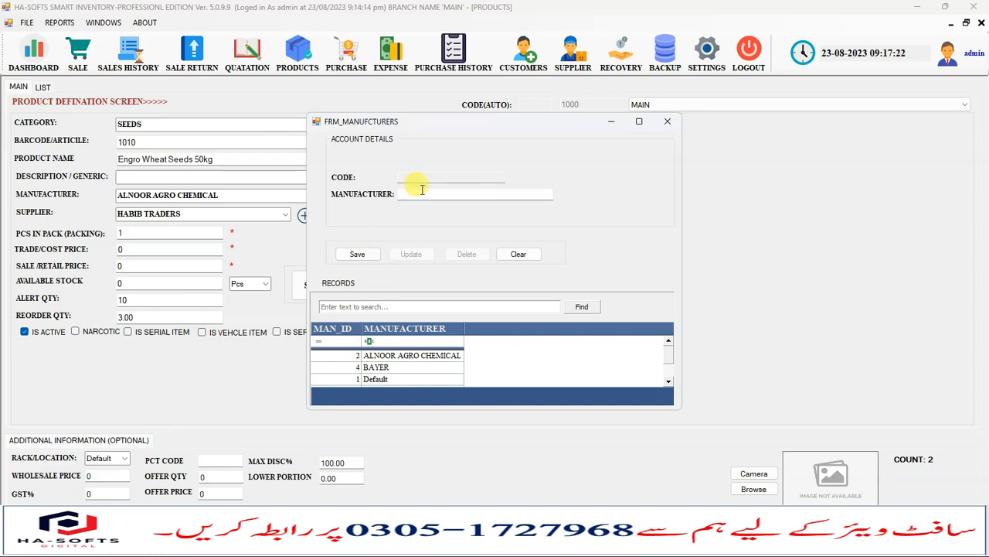
Save a new manufacturer named "ICI PAKISTAN" and close the manufacturer form
{"action": "type", "text": "N"}
{"action": "left_click", "coordinate": [357, 254]}
{"action": "left_click", "coordinate": [544, 314]}
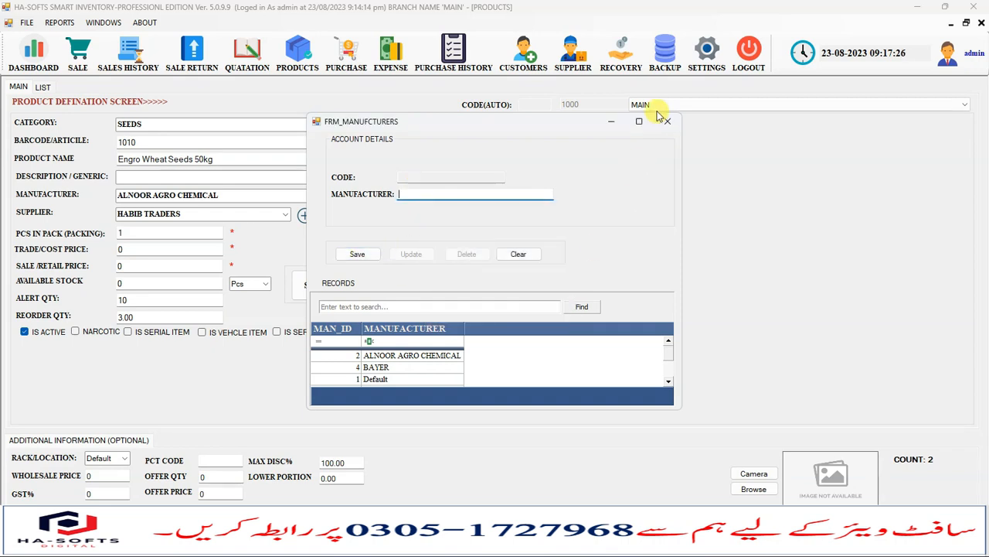
{"action": "left_click", "coordinate": [667, 122]}
Set the new product's manufacturer to ENGRO
{"action": "left_click", "coordinate": [345, 197]}
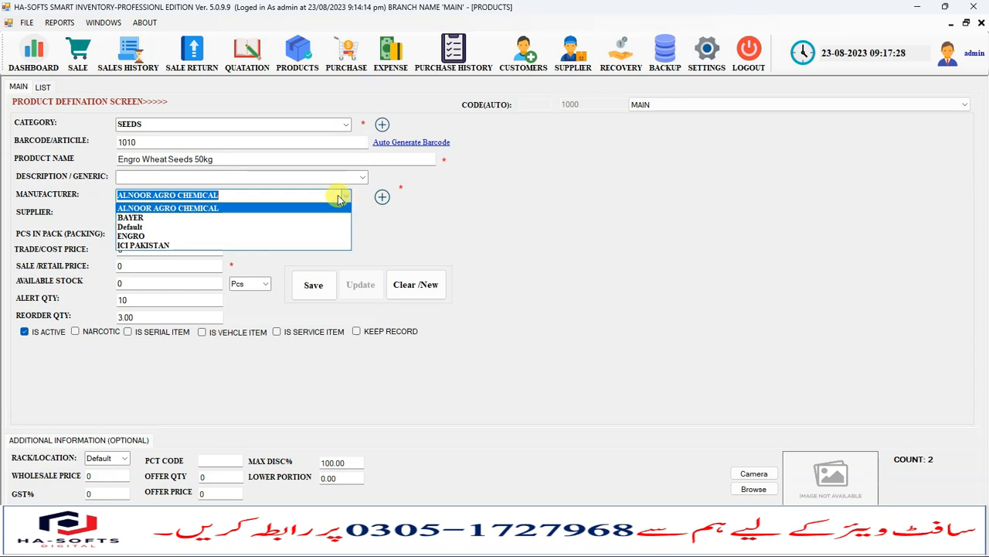
{"action": "left_click", "coordinate": [147, 221]}
{"action": "left_click", "coordinate": [139, 228]}
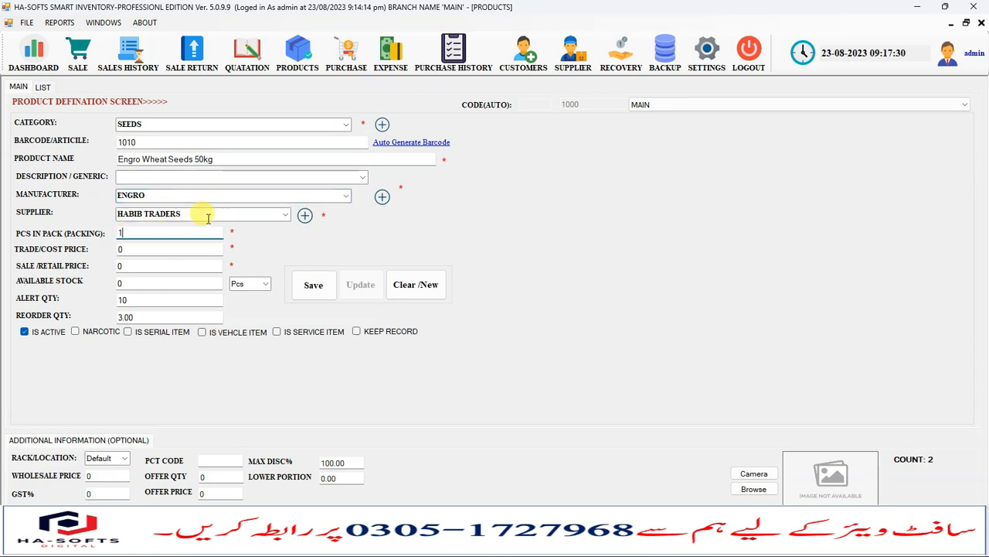
Keep HABIB TRADERS as the product's supplier and leave the packing at 1 piece per pack
{"action": "left_click", "coordinate": [286, 216]}
{"action": "left_click", "coordinate": [173, 236]}
{"action": "left_click", "coordinate": [139, 235]}
{"action": "left_click_drag", "start_coordinate": [135, 248], "coordinate": [101, 250]}
{"action": "left_click", "coordinate": [136, 232]}
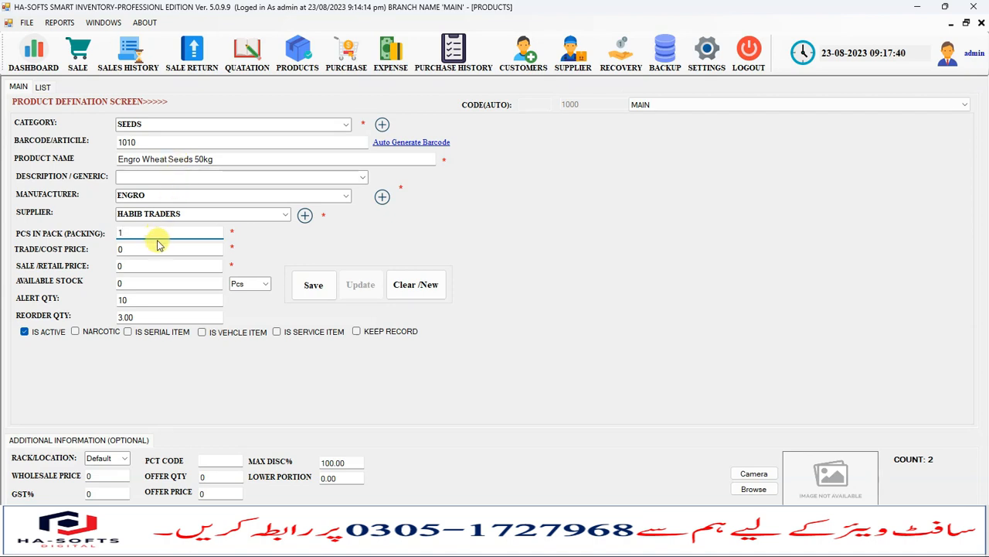
Set the product's trade/cost price to 5000 and its sale/retail price to 6000
{"action": "double_click", "coordinate": [130, 248]}
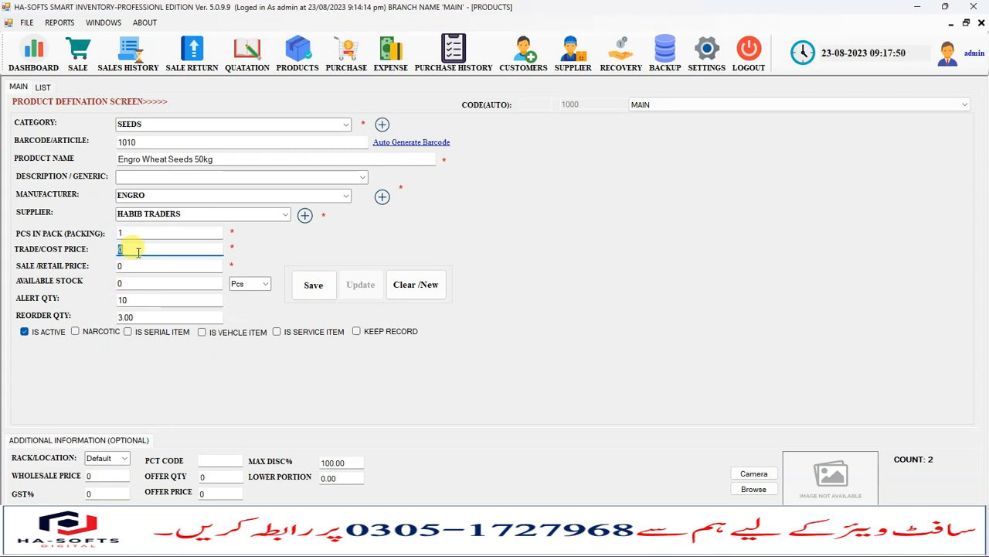
{"action": "type", "text": "5000"}
{"action": "key", "text": "Tab"}
{"action": "type", "text": "6"}
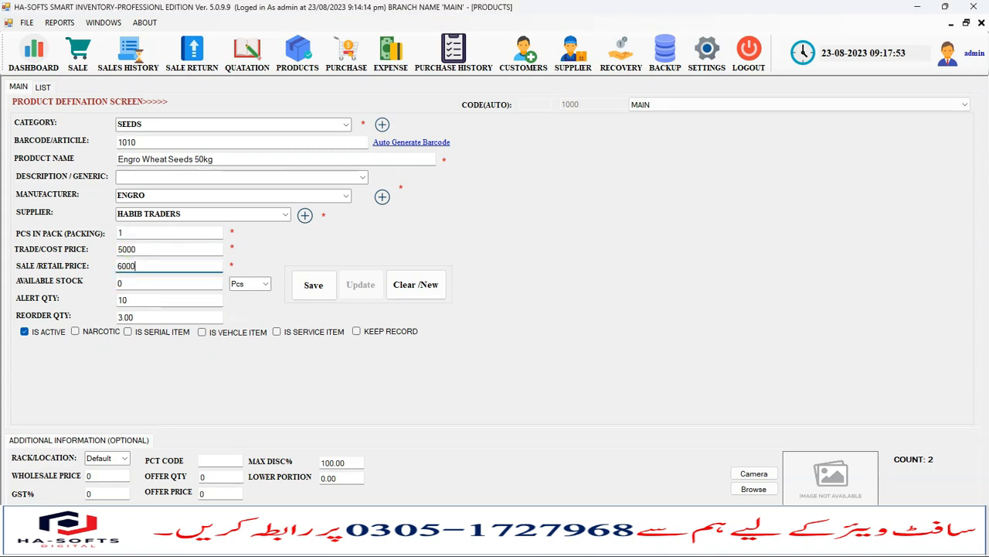
{"action": "key", "text": "Tab"}
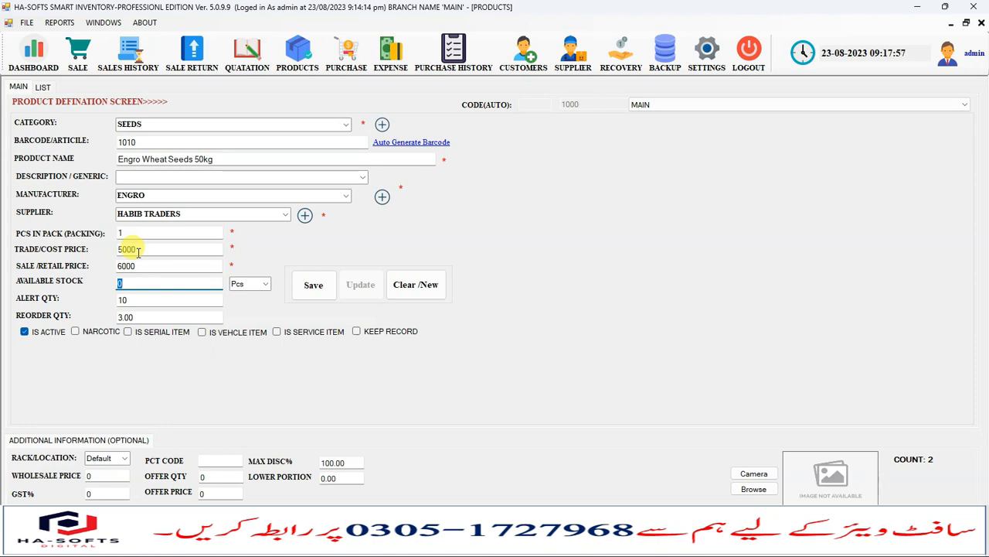
Set the available stock to 5, look over the measurement units on offer and keep Pcs
{"action": "type", "text": "5"}
{"action": "key", "text": "Tab"}
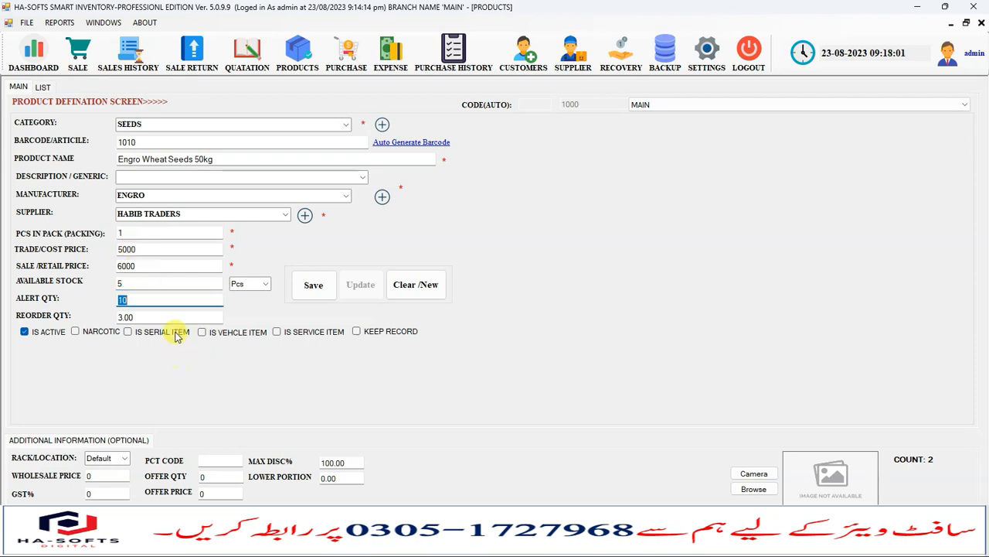
{"action": "left_click", "coordinate": [132, 283]}
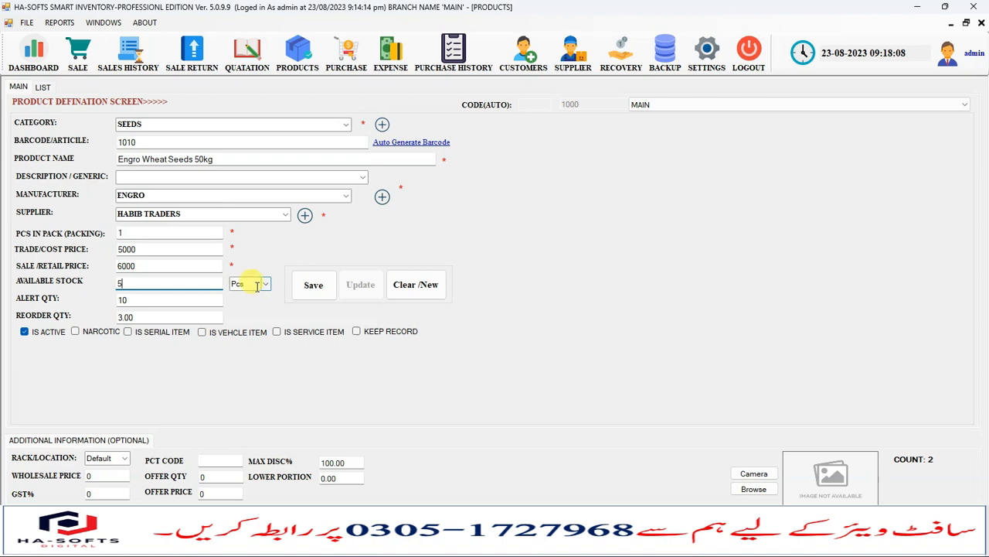
{"action": "left_click", "coordinate": [258, 284]}
{"action": "left_click", "coordinate": [265, 284]}
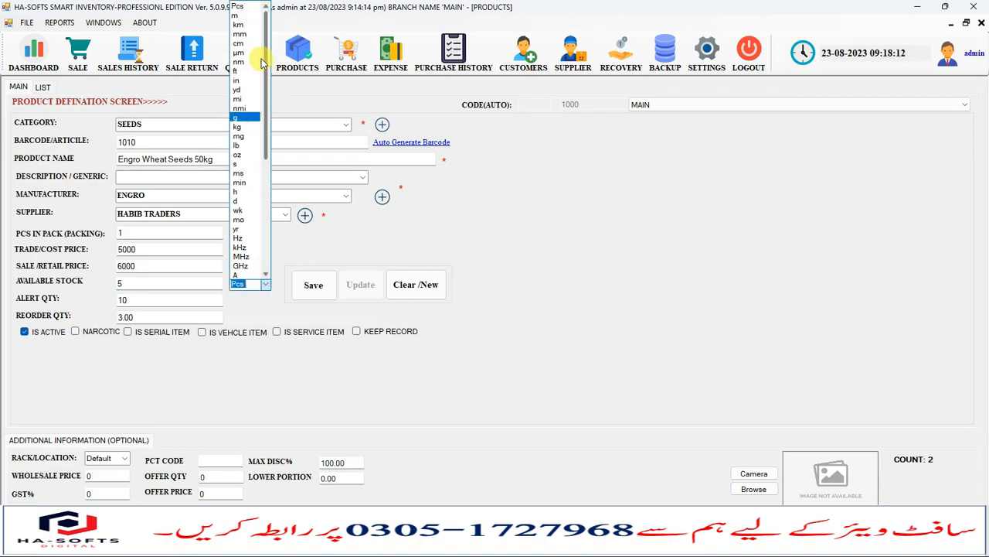
{"action": "scroll", "coordinate": [251, 132], "scroll_direction": "down", "scroll_amount": 7}
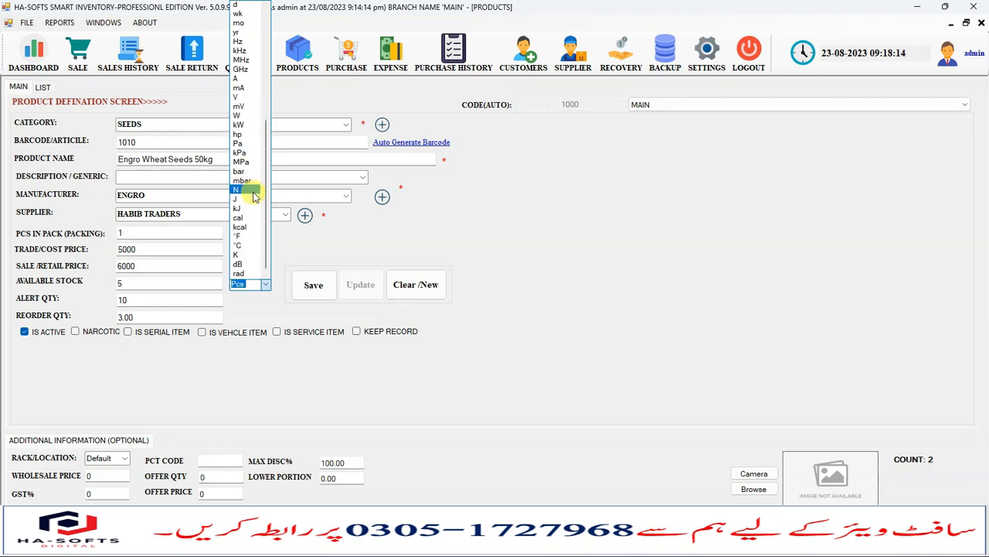
{"action": "scroll", "coordinate": [246, 249], "scroll_direction": "up", "scroll_amount": 7}
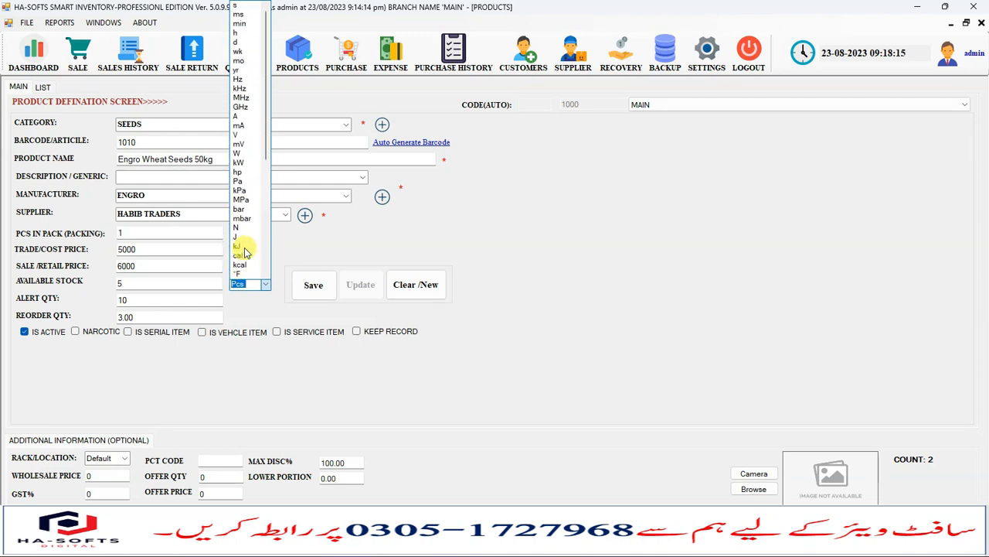
{"action": "left_click", "coordinate": [250, 286]}
{"action": "left_click", "coordinate": [166, 284]}
Set the product's alert quantity to 2 and leave the reorder quantity at 3.00
{"action": "left_click", "coordinate": [138, 300]}
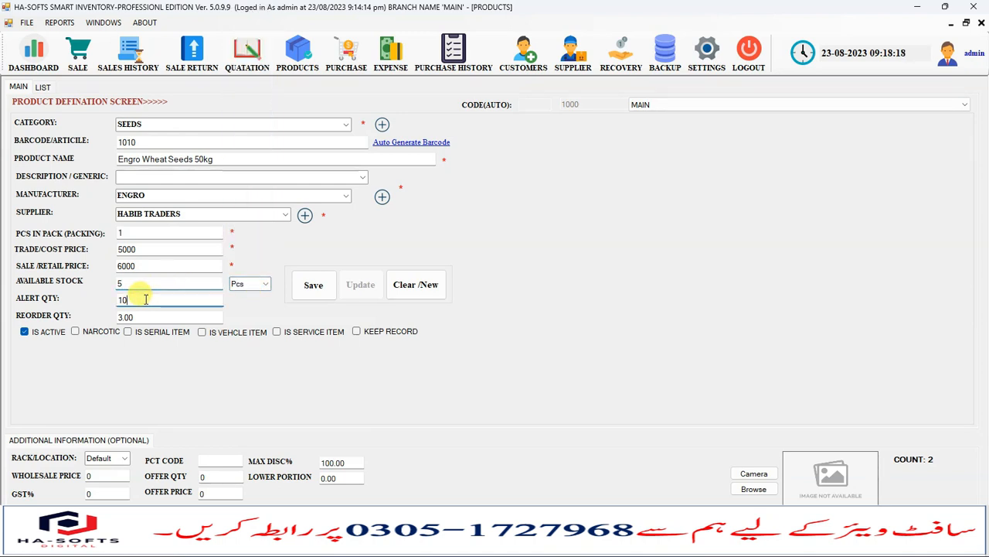
{"action": "double_click", "coordinate": [136, 301]}
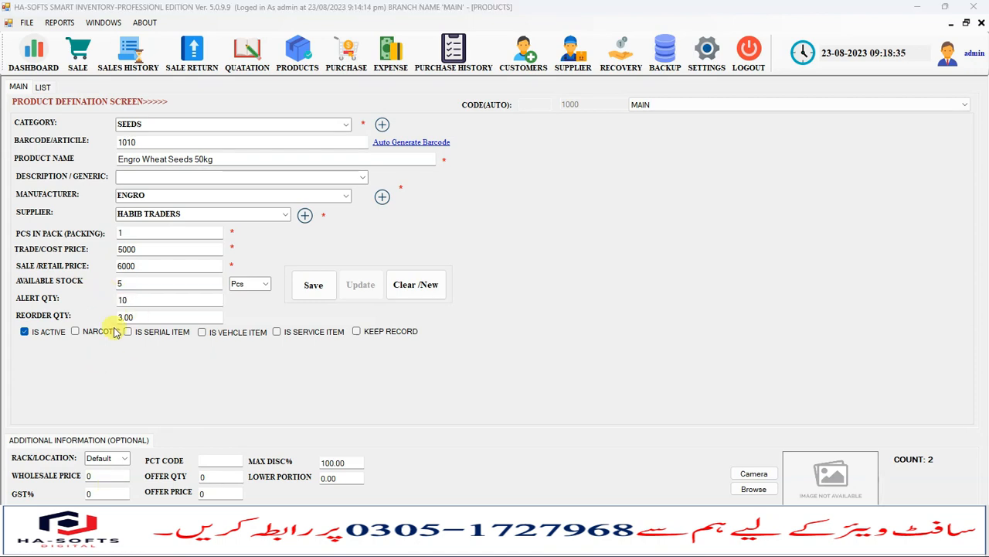
{"action": "left_click", "coordinate": [136, 299]}
{"action": "double_click", "coordinate": [134, 299]}
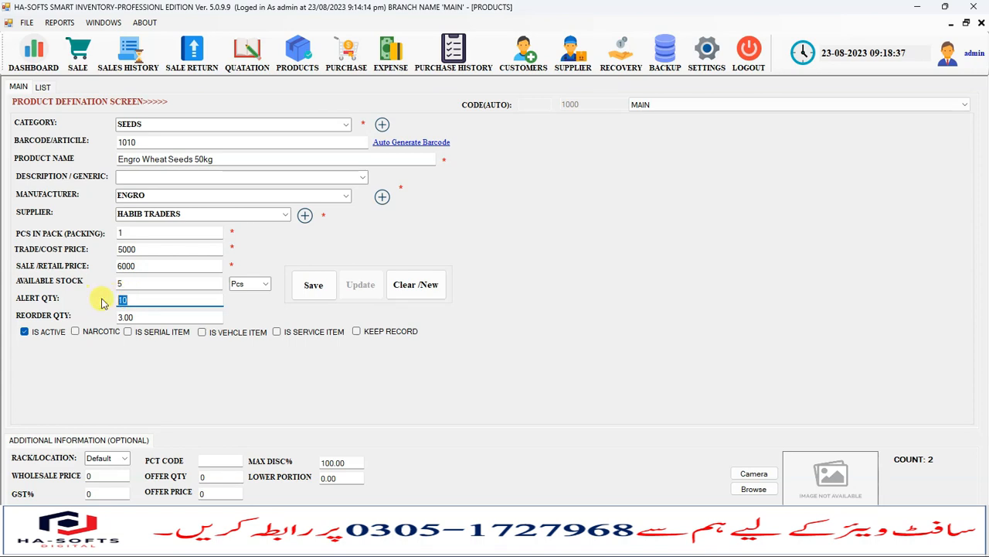
{"action": "type", "text": "2"}
{"action": "double_click", "coordinate": [144, 299]}
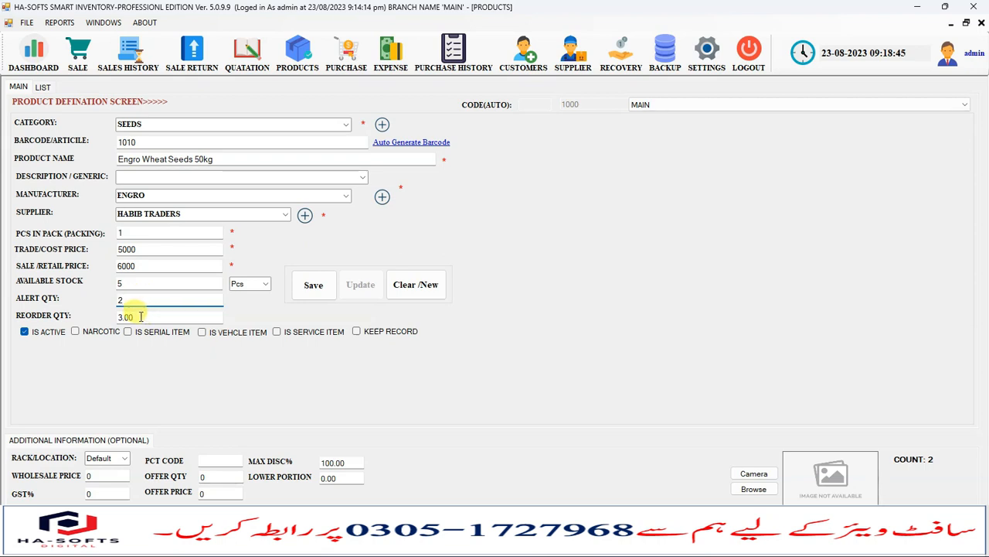
{"action": "key", "text": "Tab"}
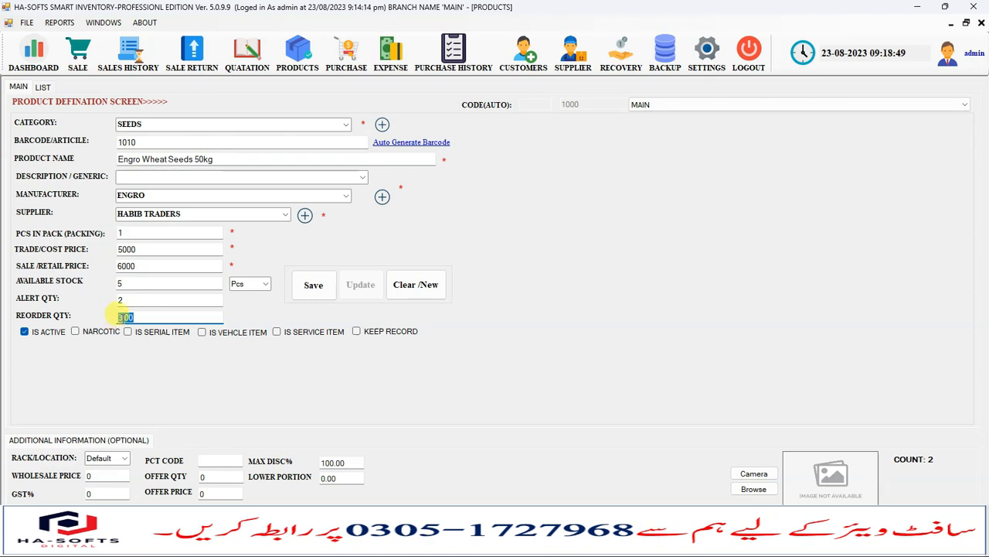
{"action": "left_click", "coordinate": [121, 317]}
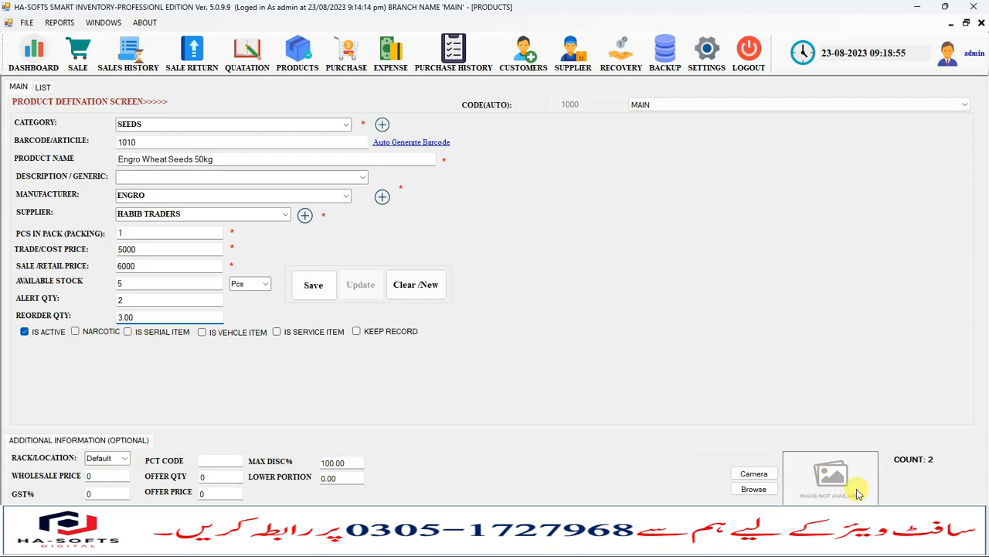
Attach the image "Screenshot 2023-08-23 132418.jpg" to the product and keep its rack location at Default
{"action": "left_click", "coordinate": [754, 489]}
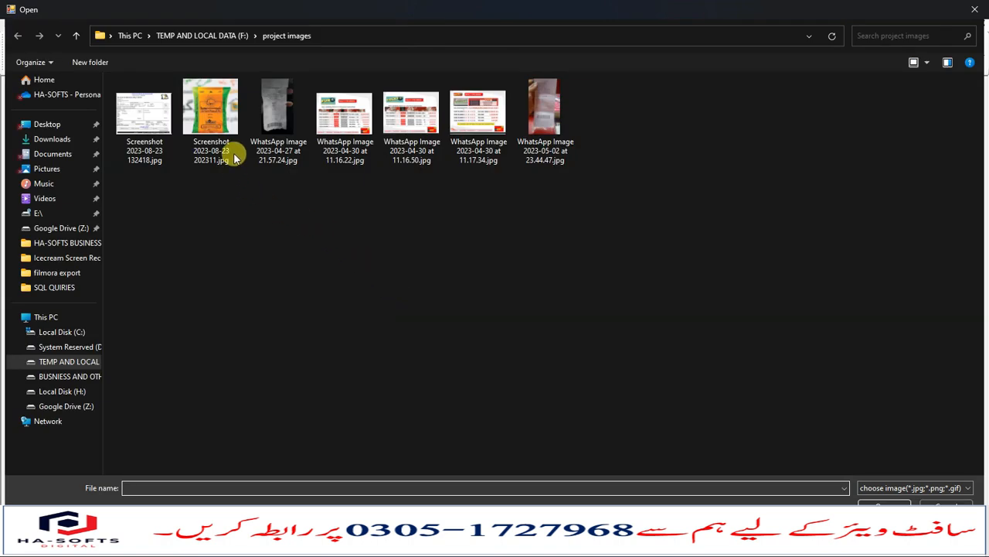
{"action": "double_click", "coordinate": [139, 112]}
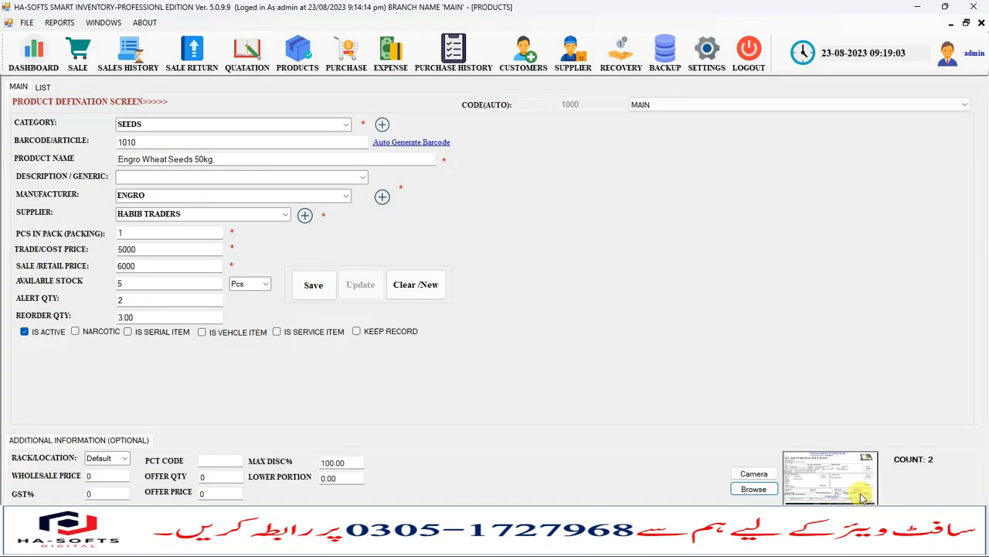
{"action": "left_click", "coordinate": [128, 459]}
{"action": "left_click", "coordinate": [128, 459]}
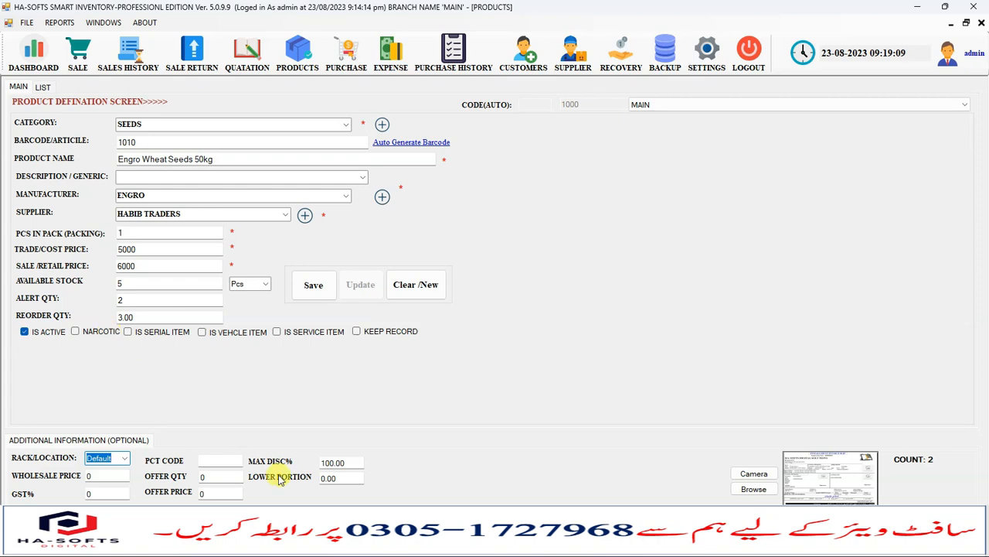
Set the wholesale price to 5900 and save the new product
{"action": "left_click", "coordinate": [104, 475]}
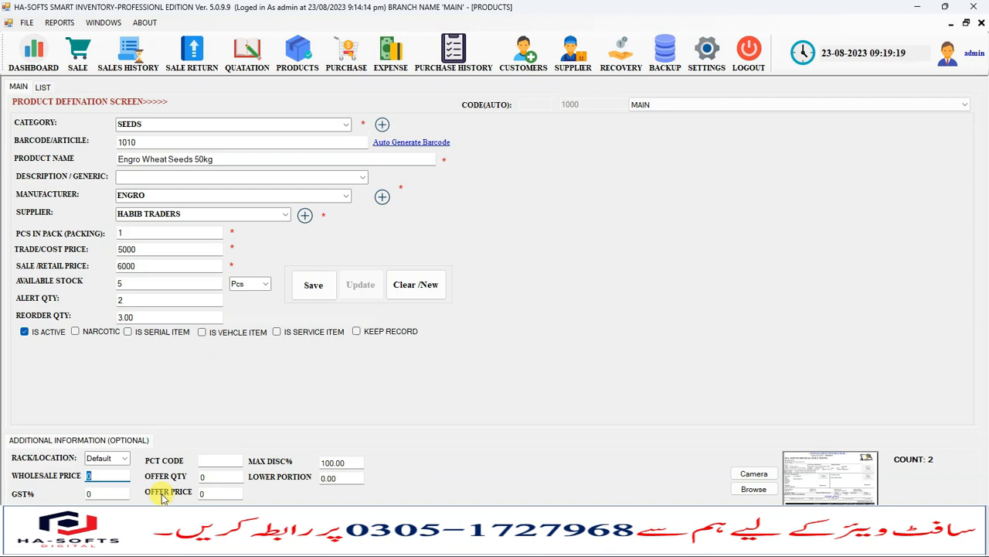
{"action": "type", "text": "5900"}
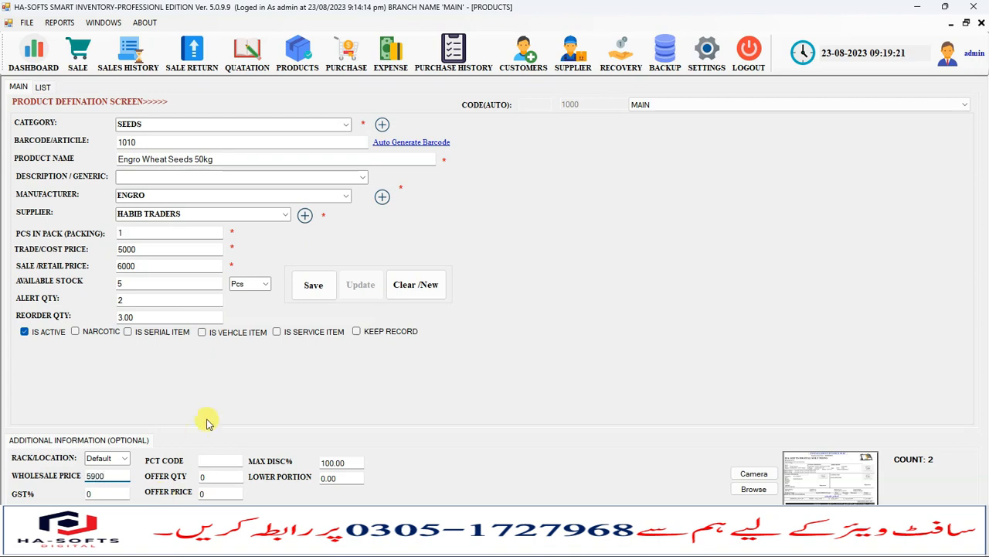
{"action": "left_click", "coordinate": [311, 284]}
{"action": "left_click", "coordinate": [530, 314]}
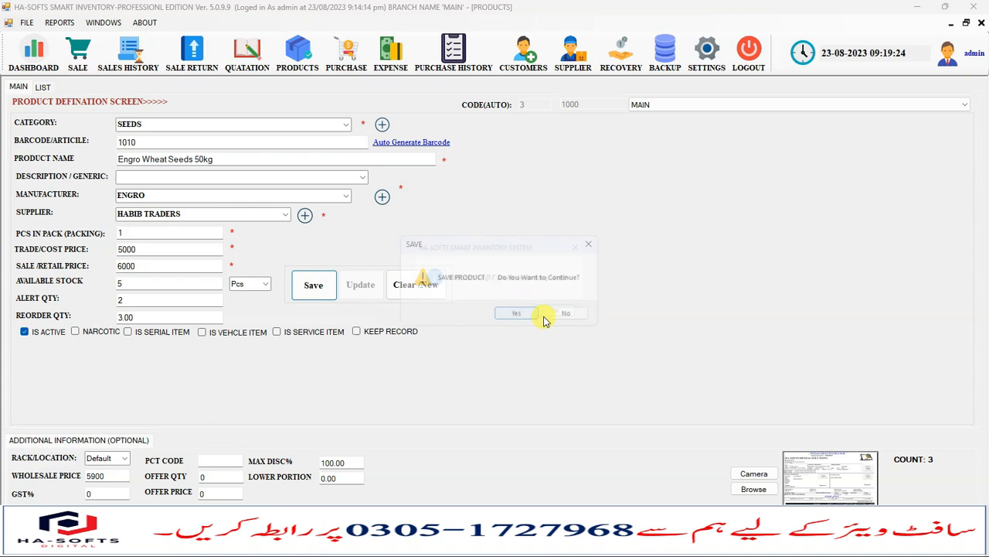
{"action": "left_click", "coordinate": [557, 314]}
Look through the fertilizer, pesticide and wheat seeds entries in the product list
{"action": "left_click", "coordinate": [42, 86]}
{"action": "left_click", "coordinate": [340, 186]}
{"action": "left_click", "coordinate": [343, 172]}
{"action": "left_click", "coordinate": [342, 159]}
{"action": "left_click", "coordinate": [343, 187]}
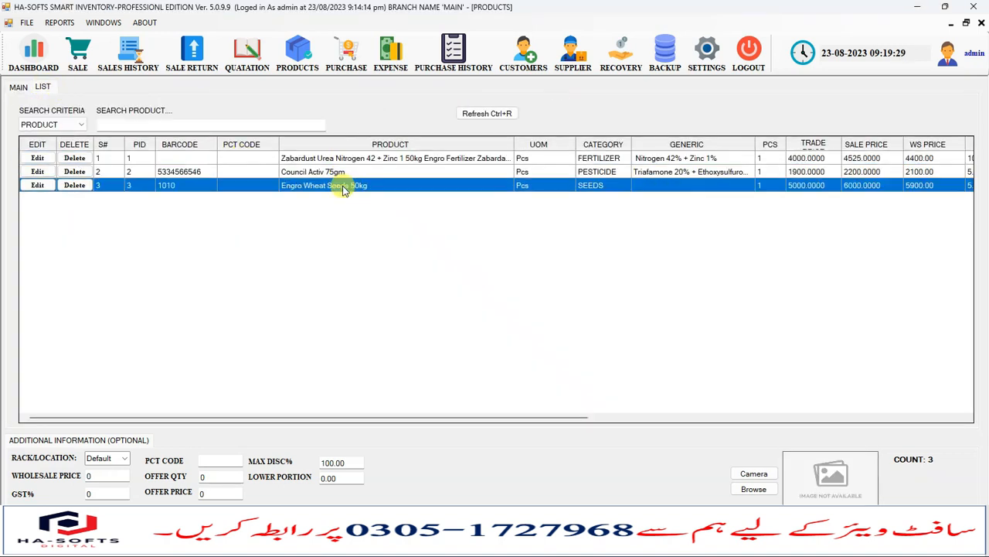
{"action": "left_click", "coordinate": [287, 158]}
Open the Zabardust Urea fertilizer for editing and review its barcode, generic description, manufacturer, supplier and cost price
{"action": "left_click", "coordinate": [39, 158]}
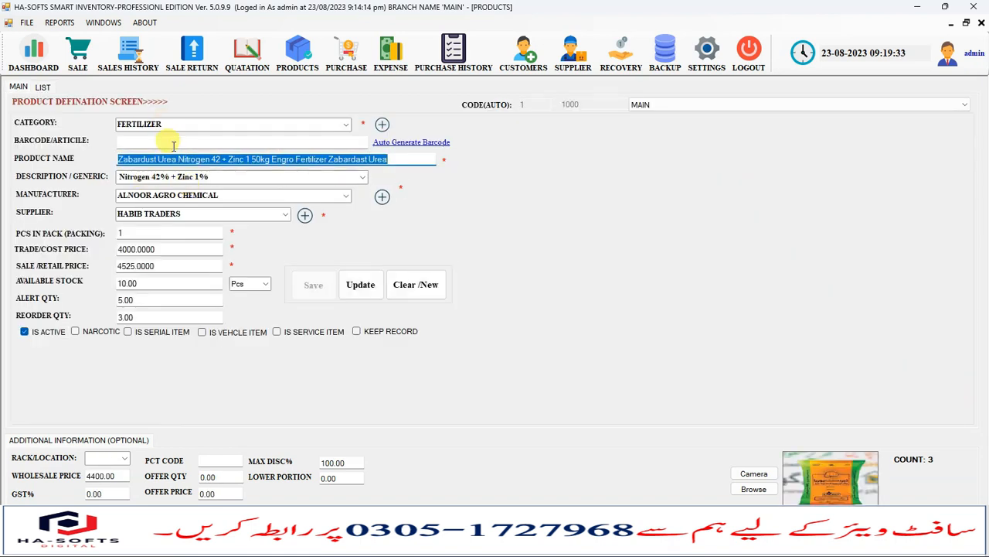
{"action": "left_click", "coordinate": [173, 145]}
{"action": "left_click", "coordinate": [211, 176]}
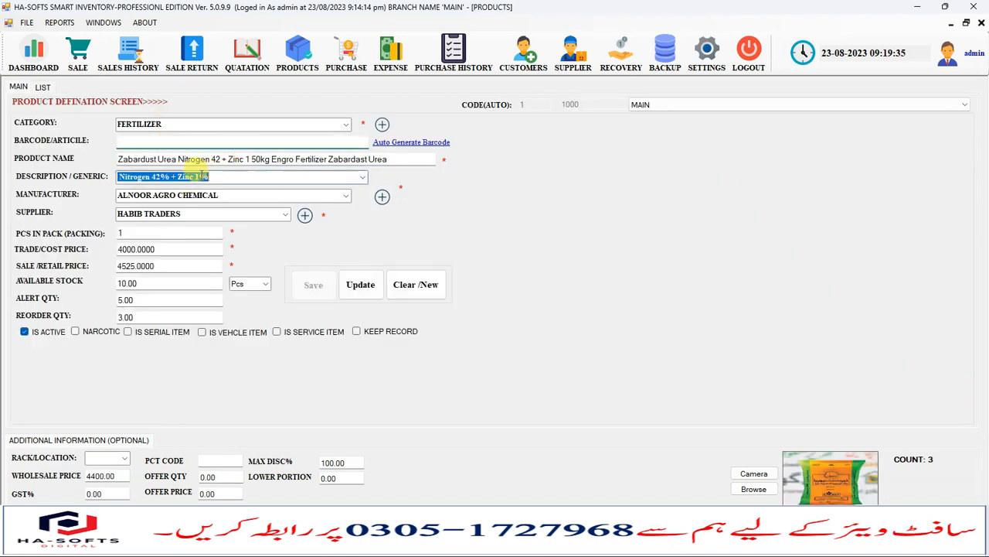
{"action": "left_click", "coordinate": [166, 195]}
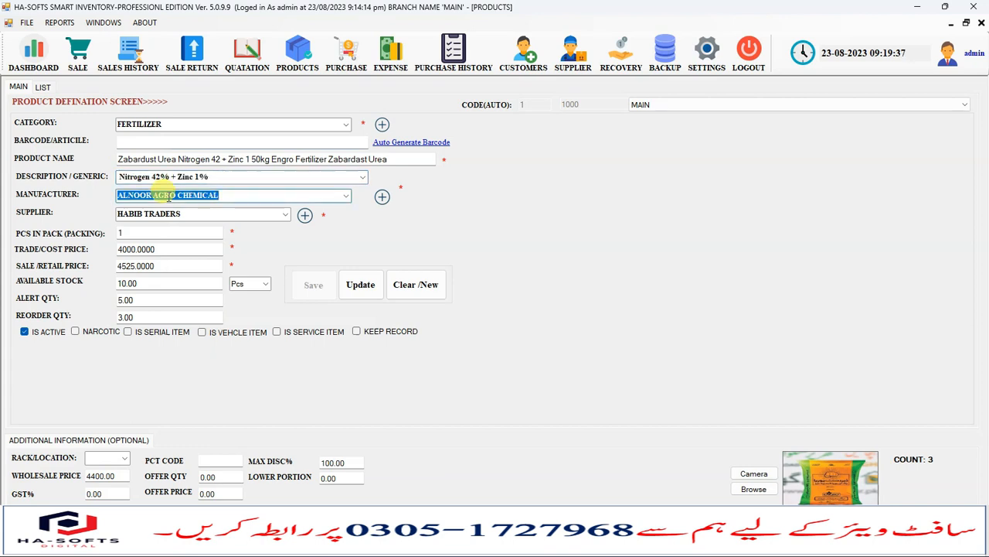
{"action": "left_click", "coordinate": [207, 212]}
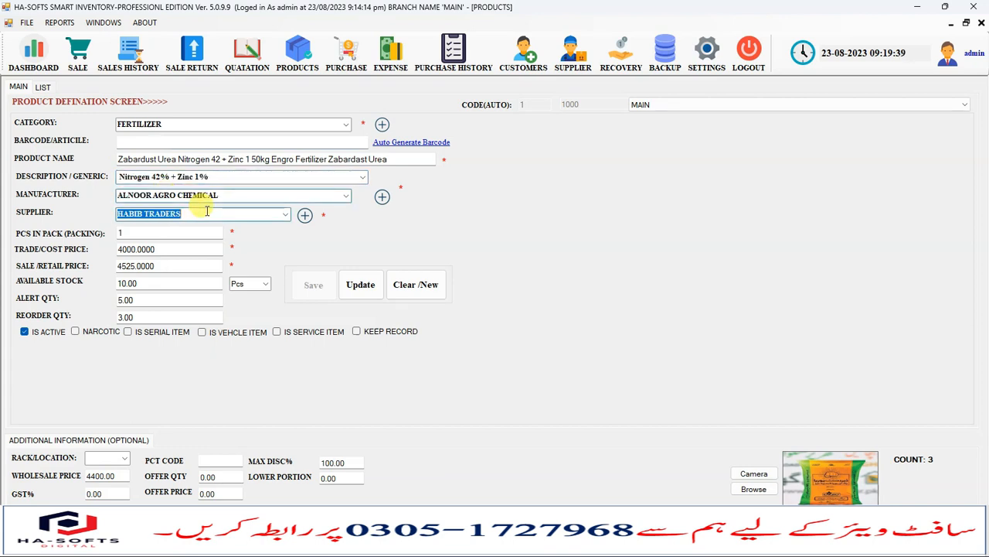
{"action": "left_click", "coordinate": [227, 196]}
{"action": "left_click", "coordinate": [190, 214]}
{"action": "left_click", "coordinate": [167, 249]}
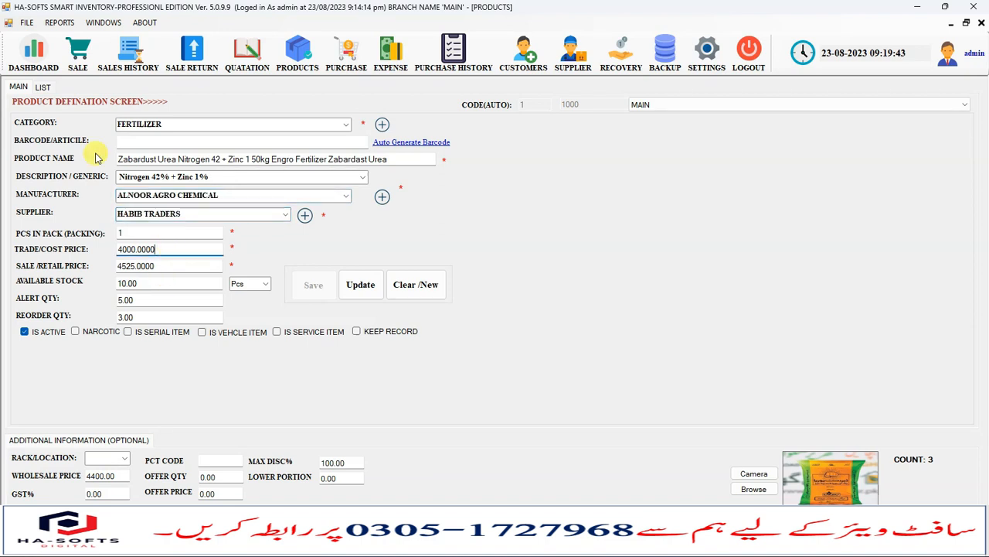
Open the Council Activ 75gm pesticide record from the product list, review its details and close the products screen
{"action": "left_click", "coordinate": [43, 87]}
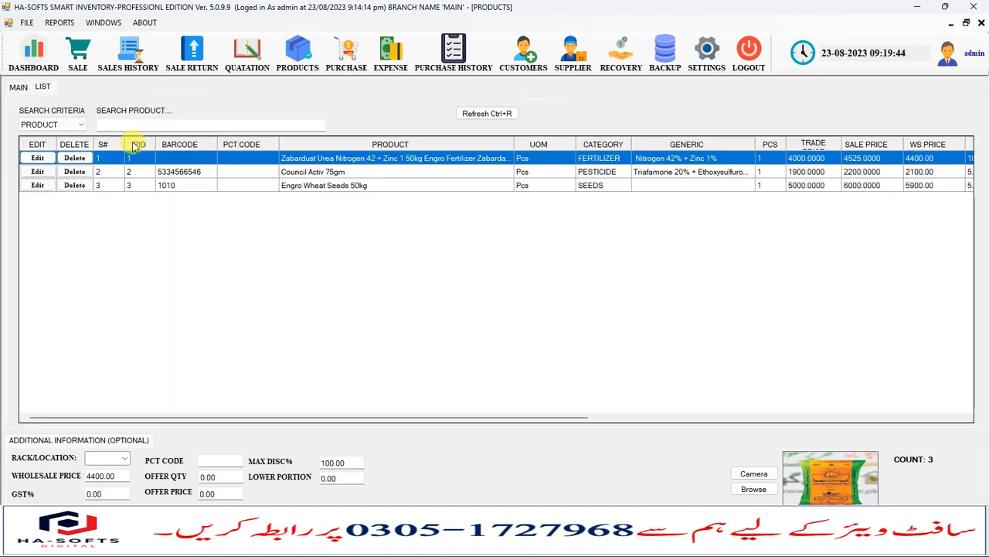
{"action": "left_click", "coordinate": [172, 173]}
{"action": "left_click", "coordinate": [37, 172]}
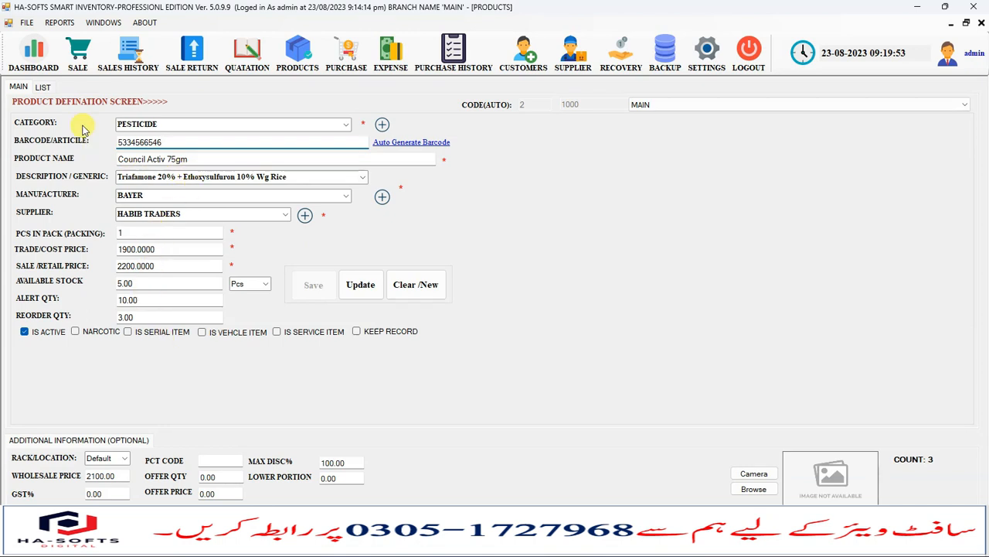
{"action": "left_click", "coordinate": [17, 85]}
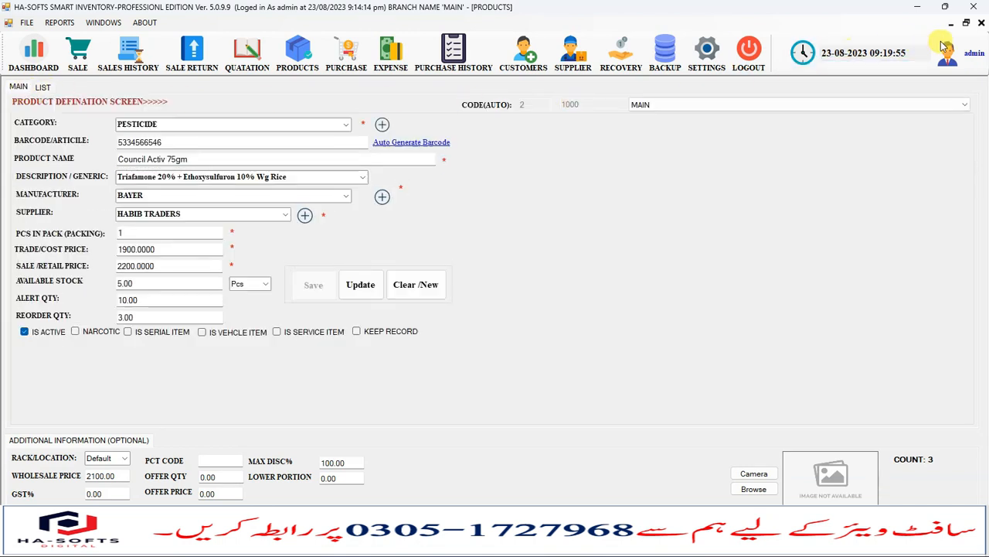
{"action": "left_click", "coordinate": [981, 22]}
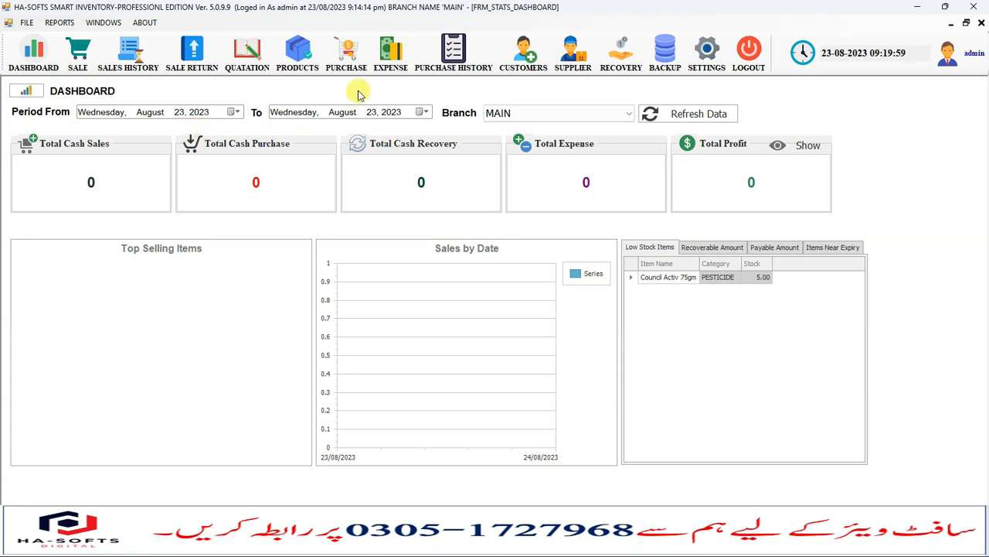
Start a new purchase, enter invoice number 1234 and choose HABIB TRADERS as the supplier
{"action": "left_click", "coordinate": [347, 52]}
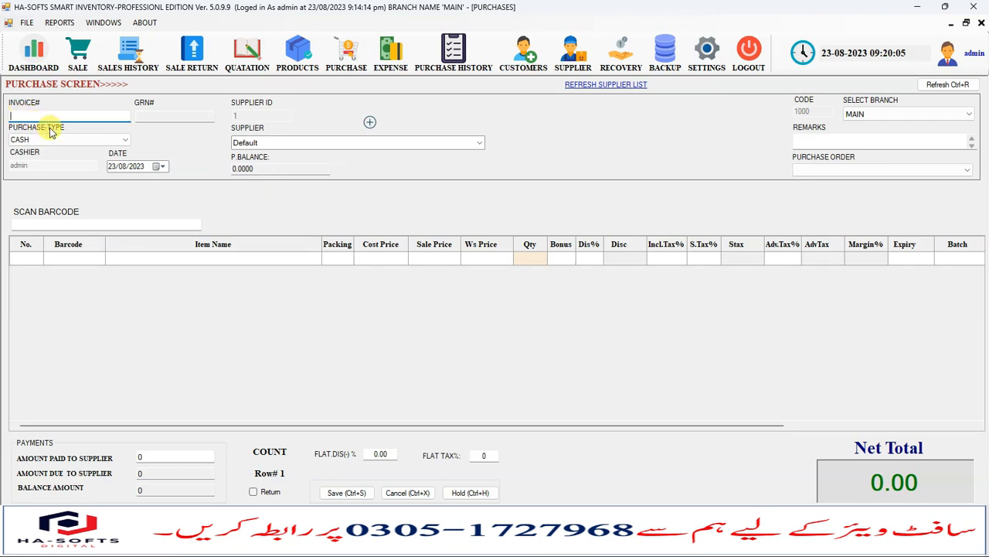
{"action": "type", "text": "1234"}
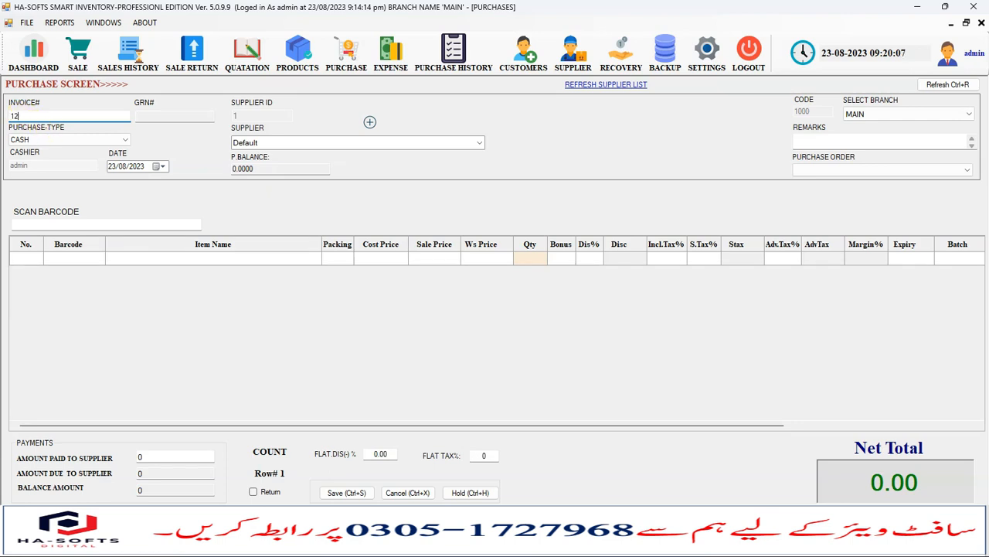
{"action": "left_click", "coordinate": [264, 144]}
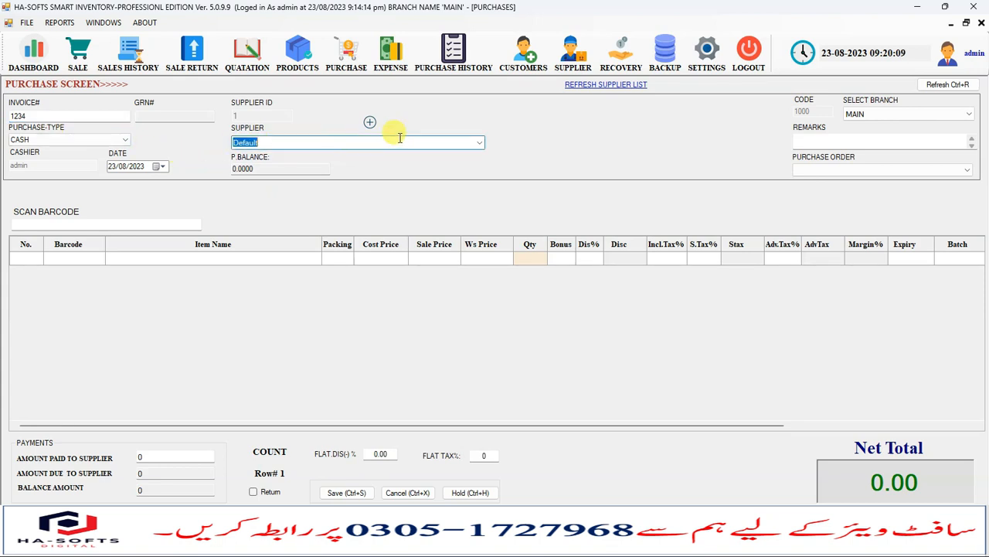
{"action": "left_click", "coordinate": [476, 144]}
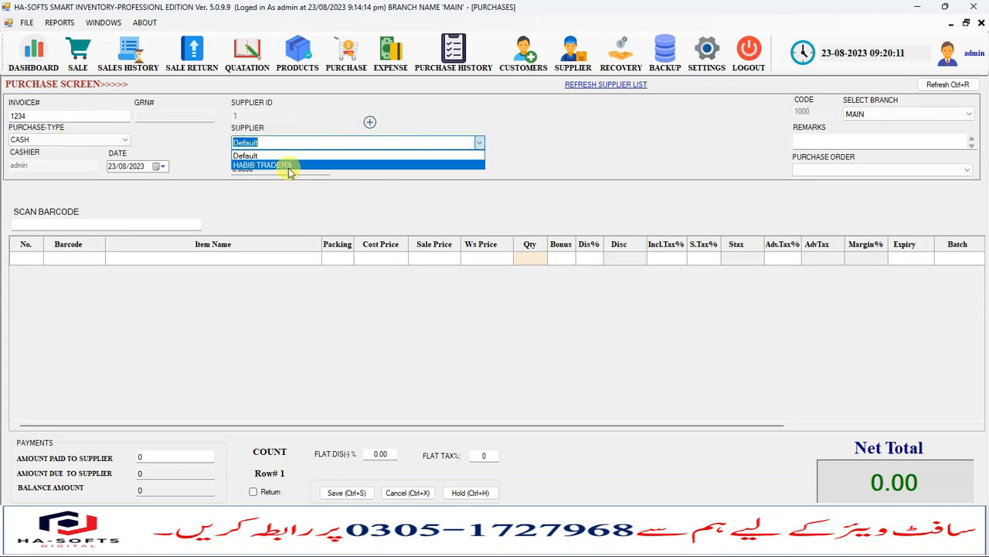
{"action": "left_click", "coordinate": [278, 164]}
{"action": "left_click", "coordinate": [302, 142]}
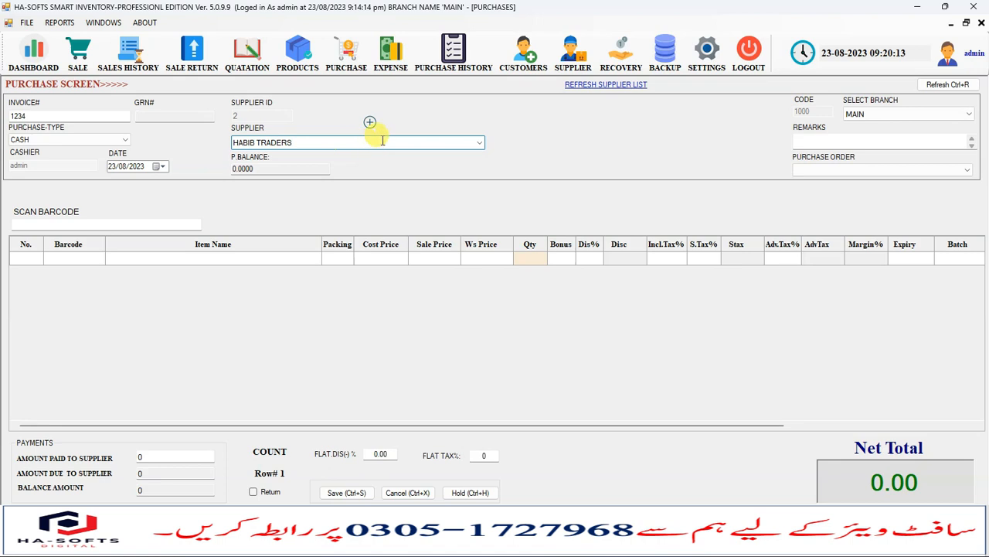
View the form for adding suppliers, close it and go to the barcode scanning field of the purchase
{"action": "left_click", "coordinate": [572, 50]}
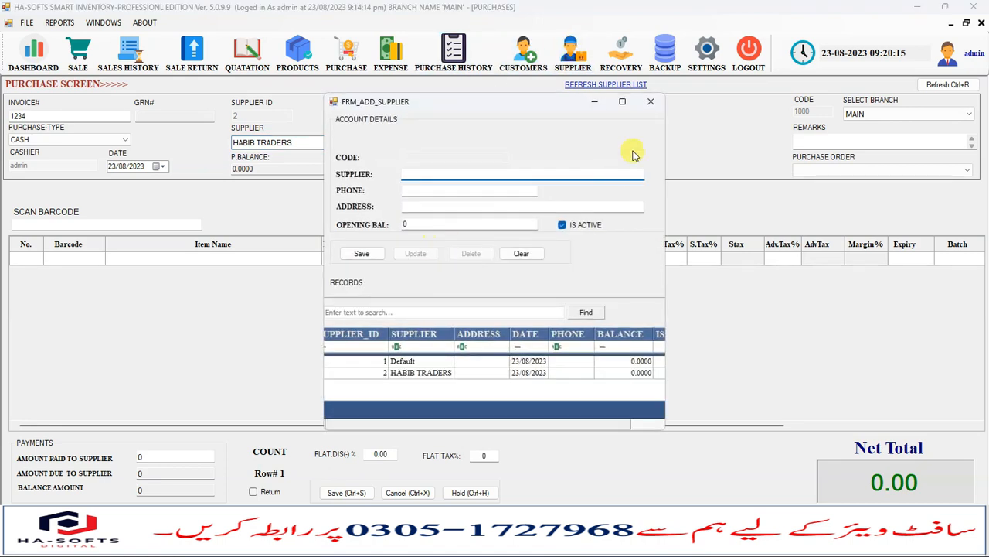
{"action": "left_click", "coordinate": [649, 102]}
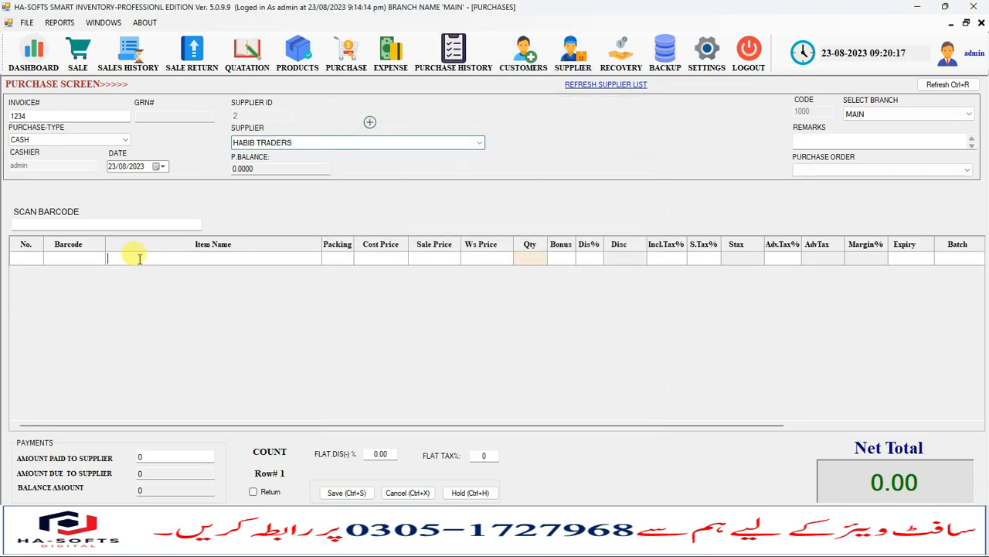
{"action": "left_click", "coordinate": [39, 225]}
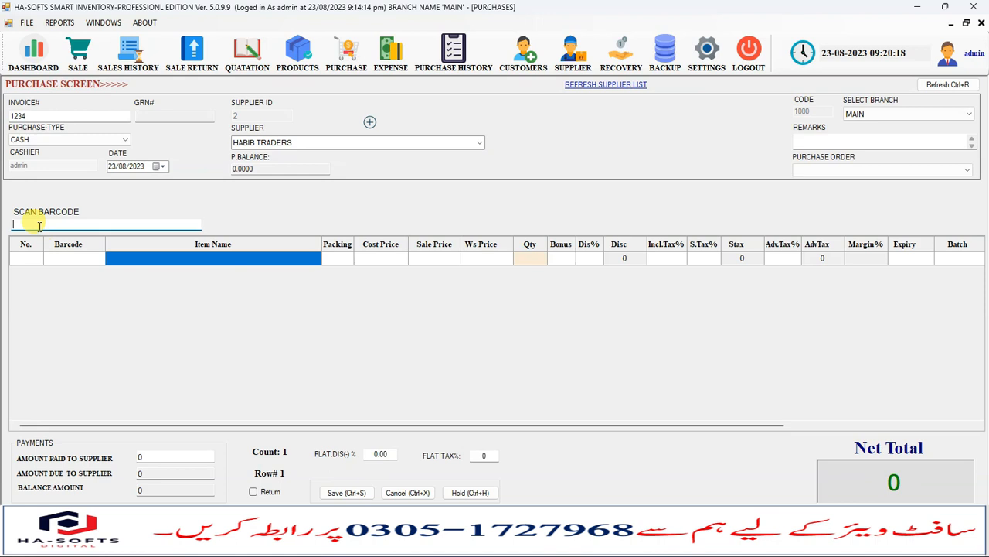
Add the Zabardust Urea 50kg fertilizer as the first purchase item with a quantity of 2, keeping its listed prices
{"action": "left_click", "coordinate": [173, 259]}
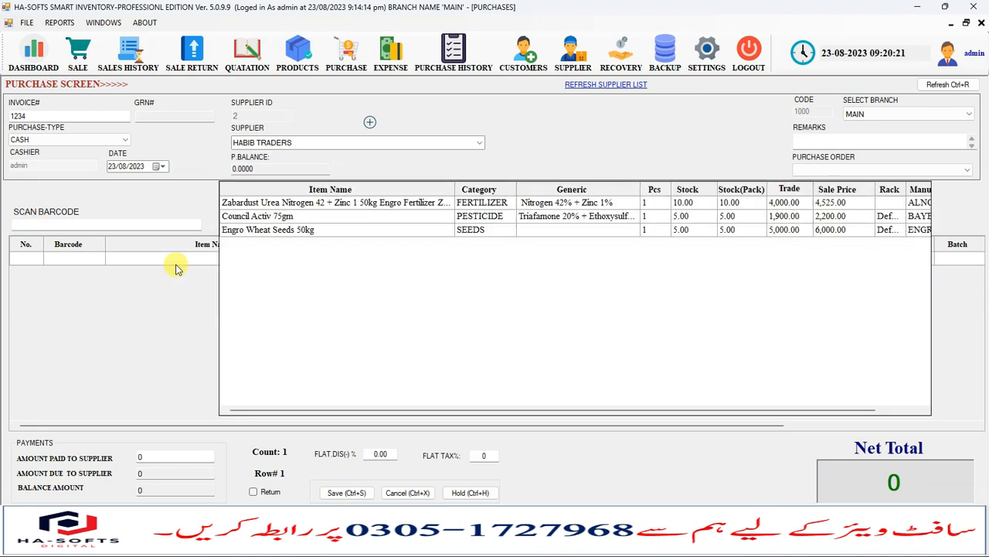
{"action": "key", "text": "Down"}
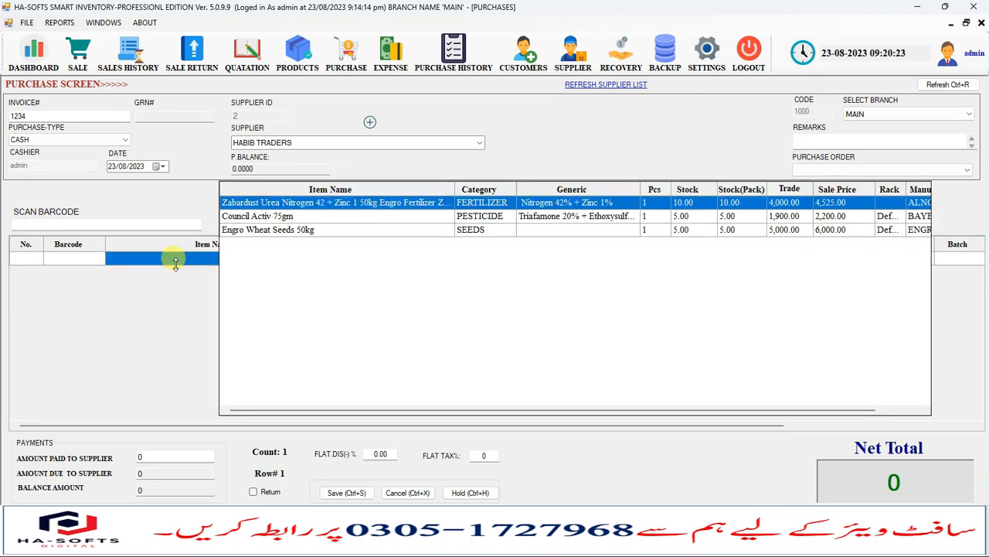
{"action": "key", "text": "Return"}
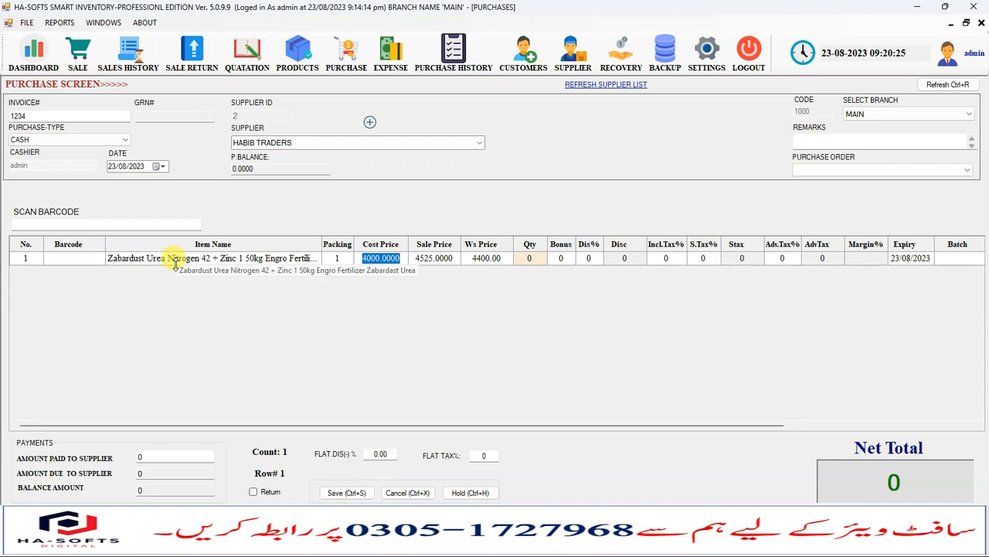
{"action": "key", "text": "Return"}
{"action": "key", "text": "Left"}
{"action": "key", "text": "Left"}
{"action": "key", "text": "Right"}
{"action": "key", "text": "Return"}
{"action": "key", "text": "Return"}
{"action": "key", "text": "Return"}
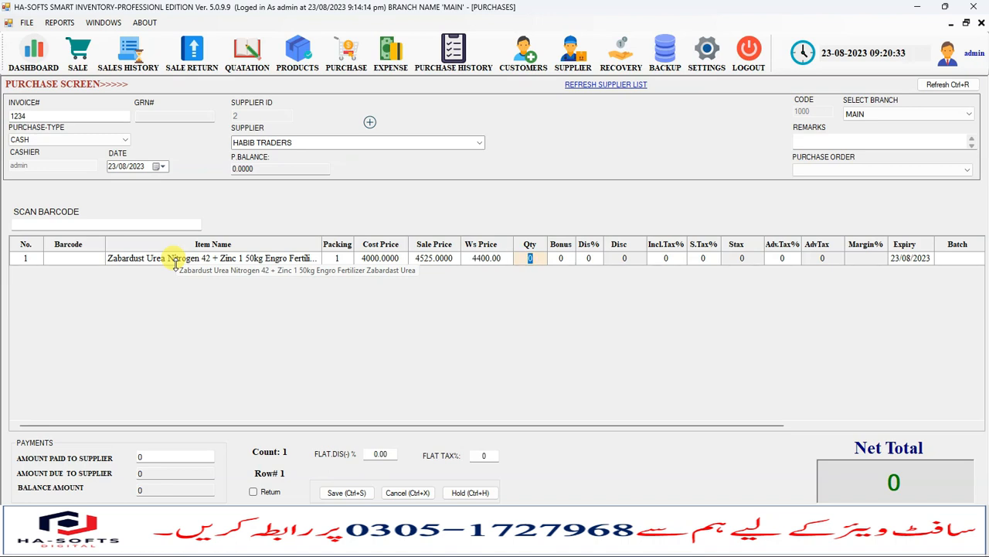
{"action": "type", "text": "2"}
{"action": "key", "text": "Return"}
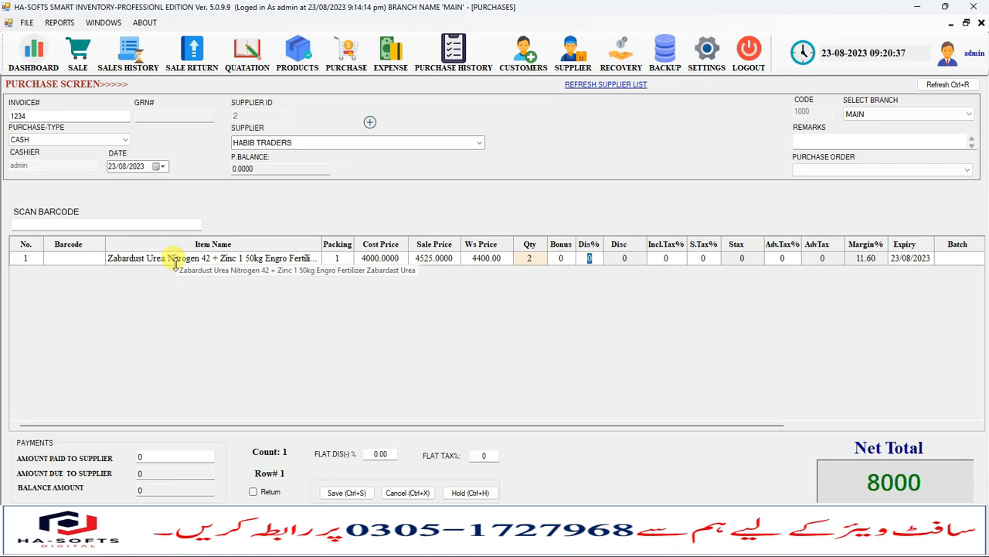
Go through the quantity, bonus, discount, sales tax and advance tax fields of the Zabardust Urea row
{"action": "key", "text": "Return"}
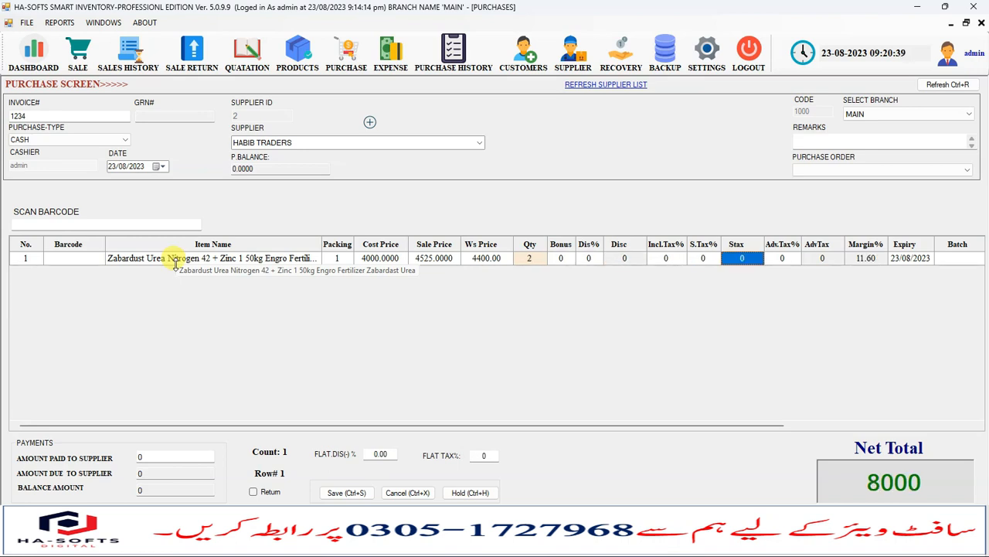
{"action": "key", "text": "Return"}
{"action": "key", "text": "Left"}
{"action": "key", "text": "Left"}
{"action": "key", "text": "Left"}
{"action": "key", "text": "Left"}
{"action": "key", "text": "Right"}
{"action": "key", "text": "Right"}
{"action": "key", "text": "Right"}
{"action": "key", "text": "Right"}
{"action": "key", "text": "Right"}
{"action": "key", "text": "Right"}
{"action": "key", "text": "Right"}
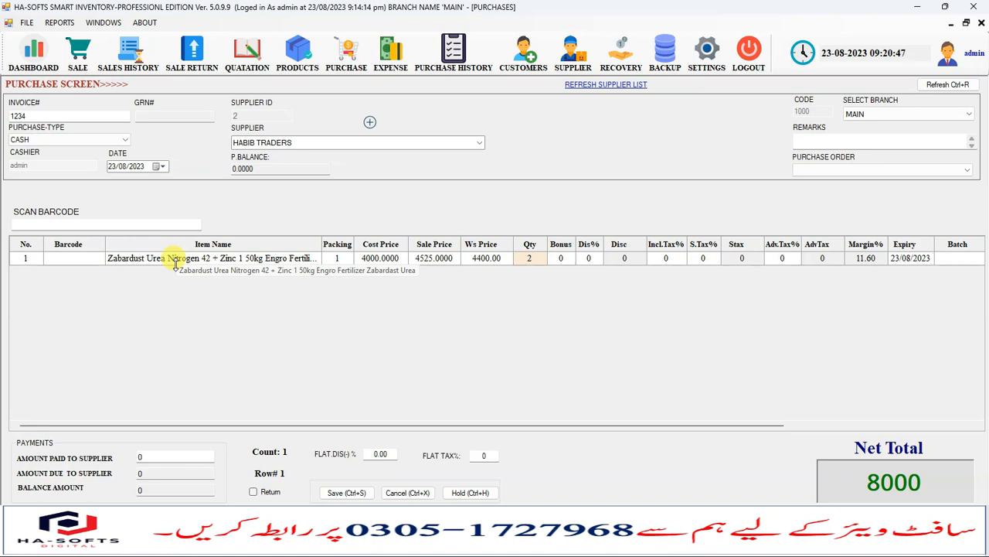
Set the Zabardust Urea row's expiry date to 23/08/2025 and its batch to ZBS123
{"action": "left_click_drag", "start_coordinate": [462, 431], "coordinate": [590, 430]}
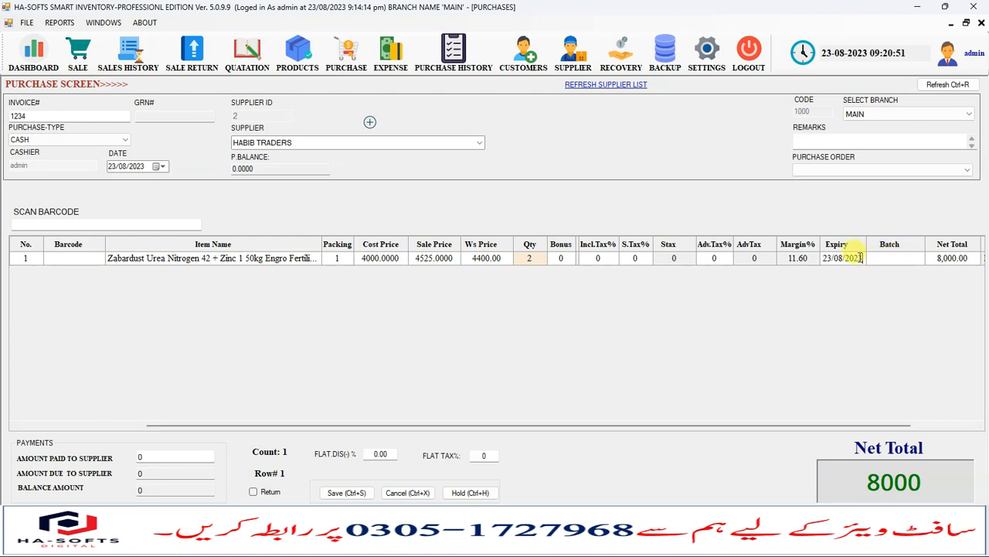
{"action": "key", "text": "BackSpace"}
{"action": "type", "text": "5"}
{"action": "key", "text": "Tab"}
{"action": "type", "text": "ZBS123"}
{"action": "key", "text": "Tab"}
{"action": "key", "text": "Left"}
{"action": "key", "text": "Left"}
{"action": "key", "text": "Left"}
{"action": "key", "text": "Left"}
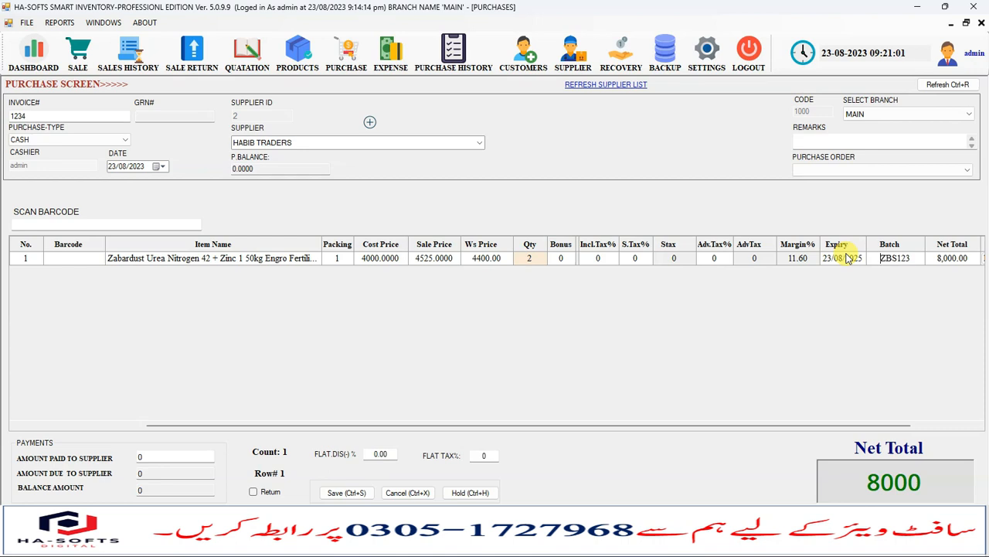
{"action": "key", "text": "Right"}
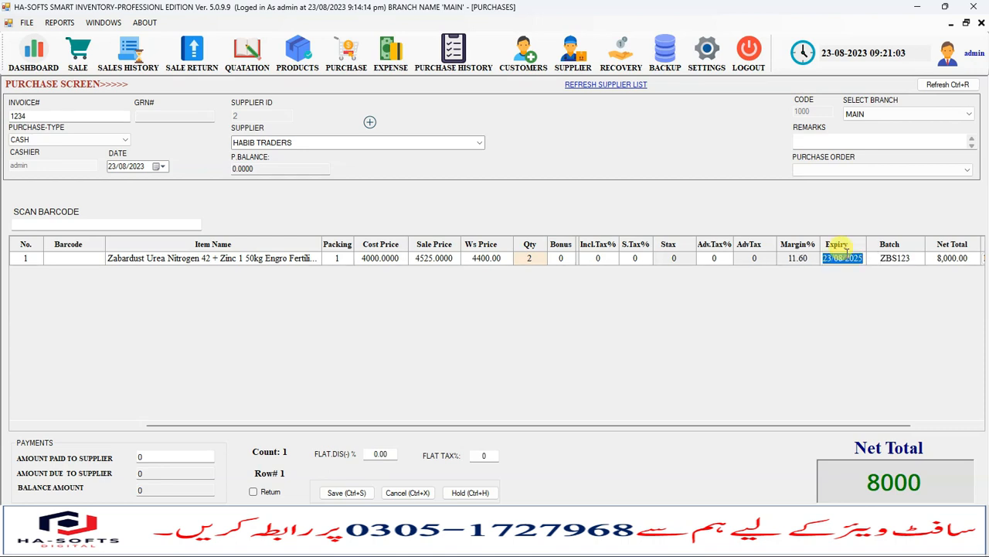
Add Engro Wheat Seeds 50kg as the second item of the purchase
{"action": "key", "text": "Return"}
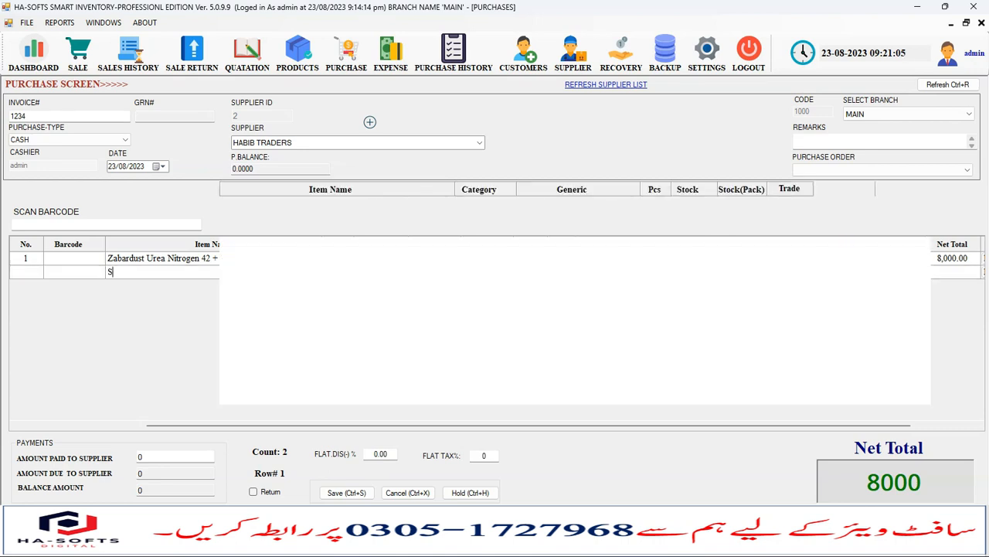
{"action": "key", "text": "Down"}
{"action": "key", "text": "Down"}
{"action": "key", "text": "Down"}
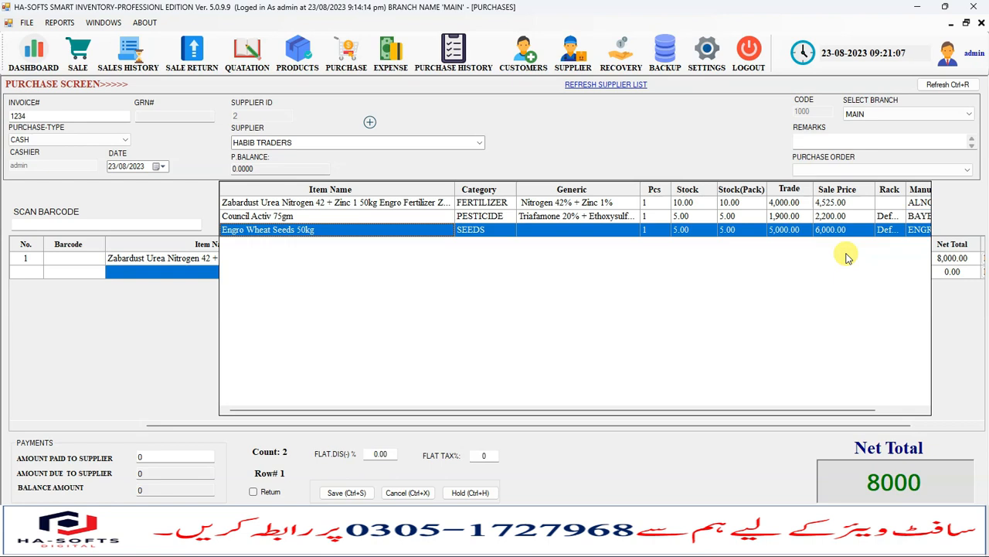
{"action": "key", "text": "Return"}
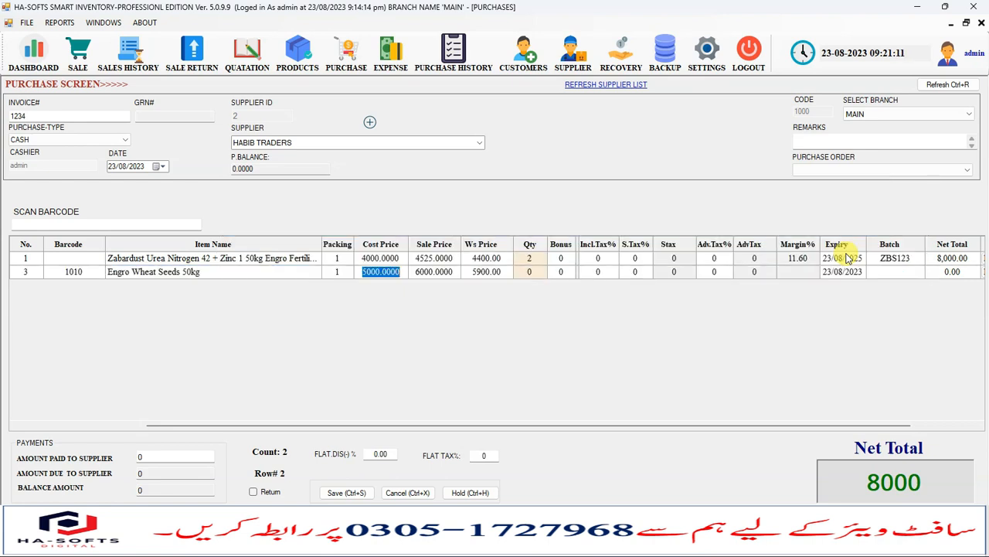
Set the wheat seeds row's cost price to 5100, sale price to 6100, wholesale price to 5950 and quantity to 5
{"action": "type", "text": "5100"}
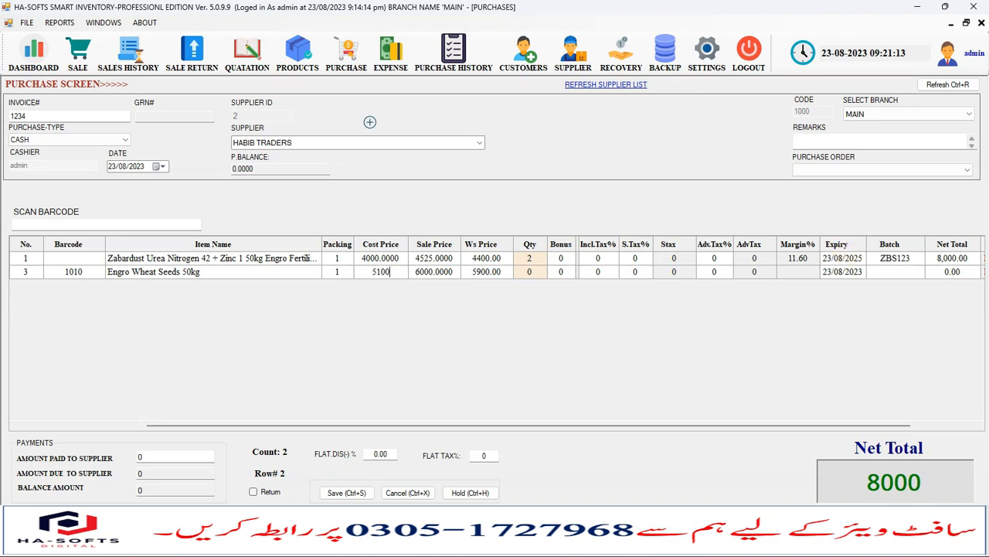
{"action": "key", "text": "Return"}
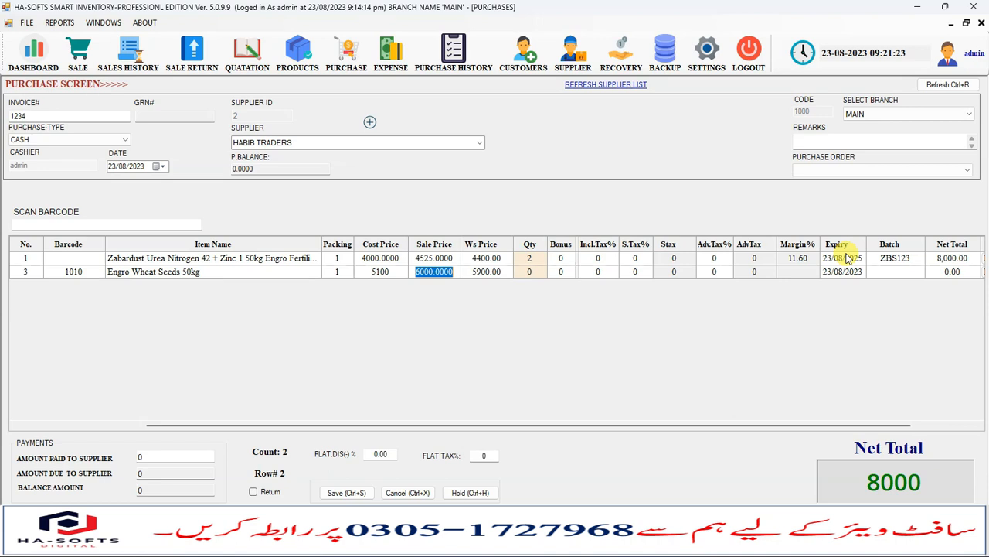
{"action": "type", "text": "61000"}
{"action": "key", "text": "BackSpace"}
{"action": "key", "text": "Tab"}
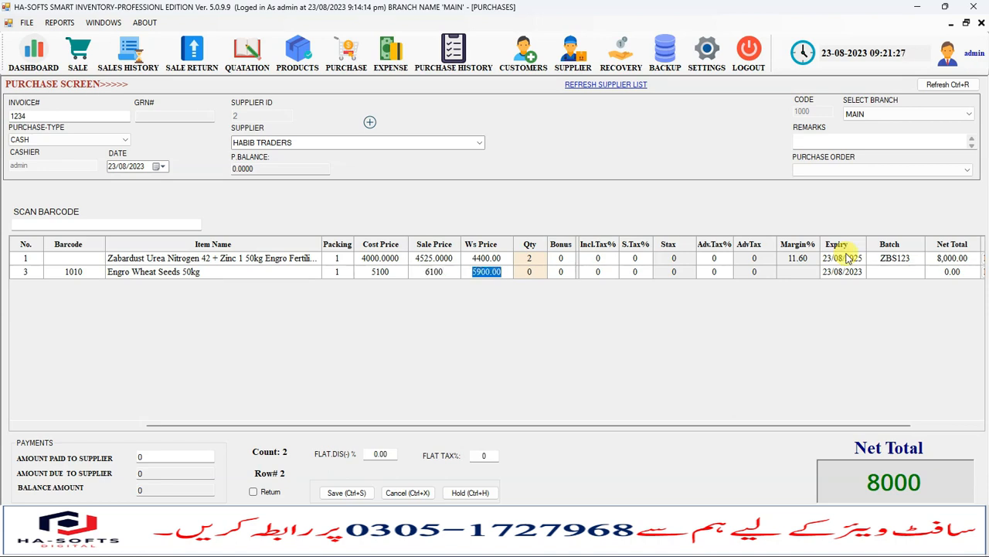
{"action": "type", "text": "5950"}
{"action": "type", "text": "5"}
{"action": "key", "text": "Tab"}
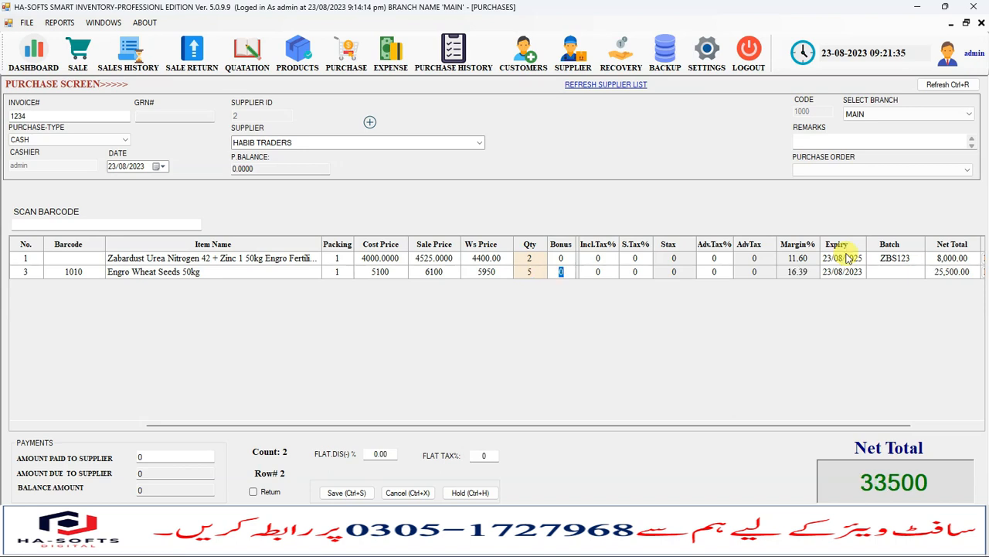
Set the wheat seeds row's expiry date to 23/08/2024 and its batch to HSDSD
{"action": "key", "text": "Tab"}
{"action": "key", "text": "Tab"}
{"action": "key", "text": "Tab"}
{"action": "key", "text": "Tab"}
{"action": "key", "text": "Tab"}
{"action": "key", "text": "Tab"}
{"action": "key", "text": "Tab"}
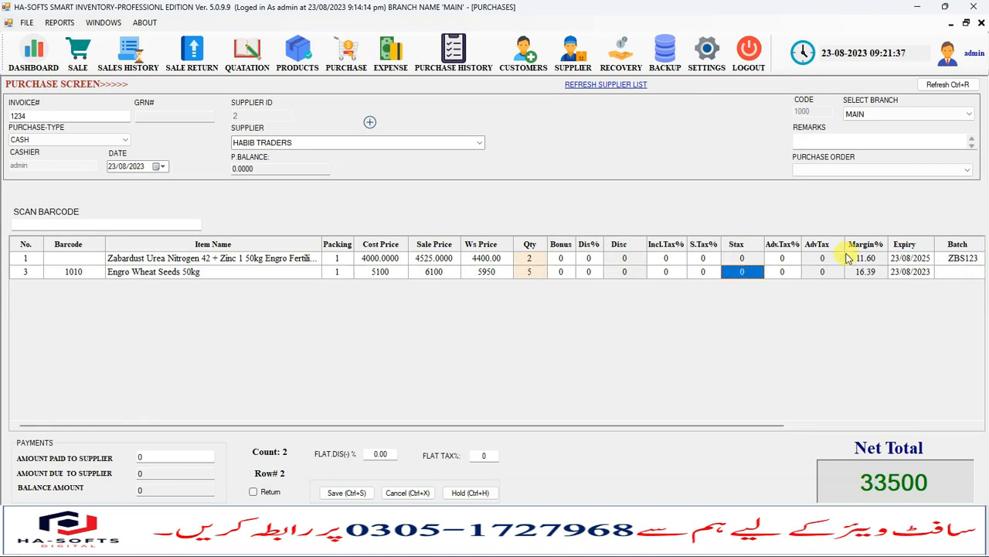
{"action": "key", "text": "shift+Tab"}
{"action": "key", "text": "shift+Tab"}
{"action": "key", "text": "Tab"}
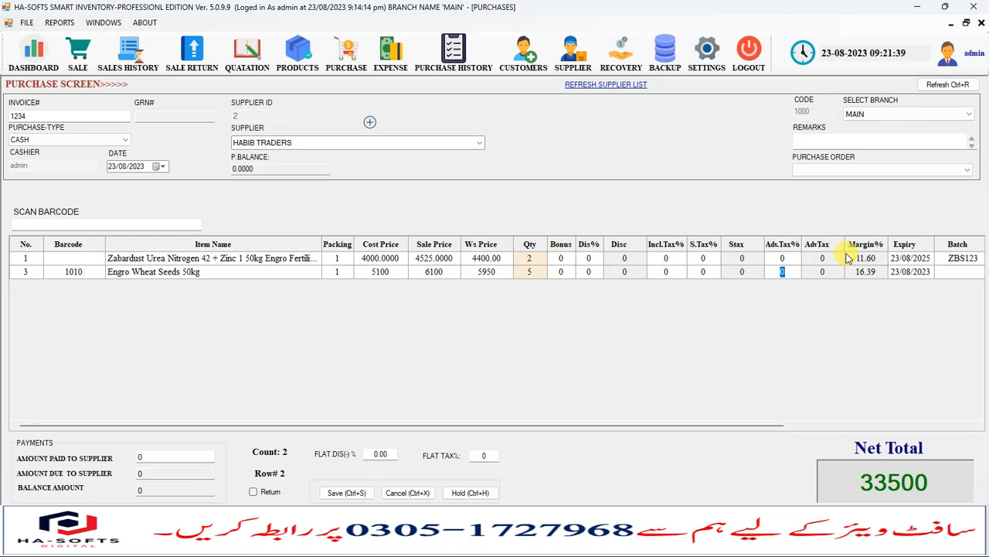
{"action": "key", "text": "Tab"}
{"action": "key", "text": "Tab"}
{"action": "key", "text": "Tab"}
{"action": "key", "text": "shift+Tab"}
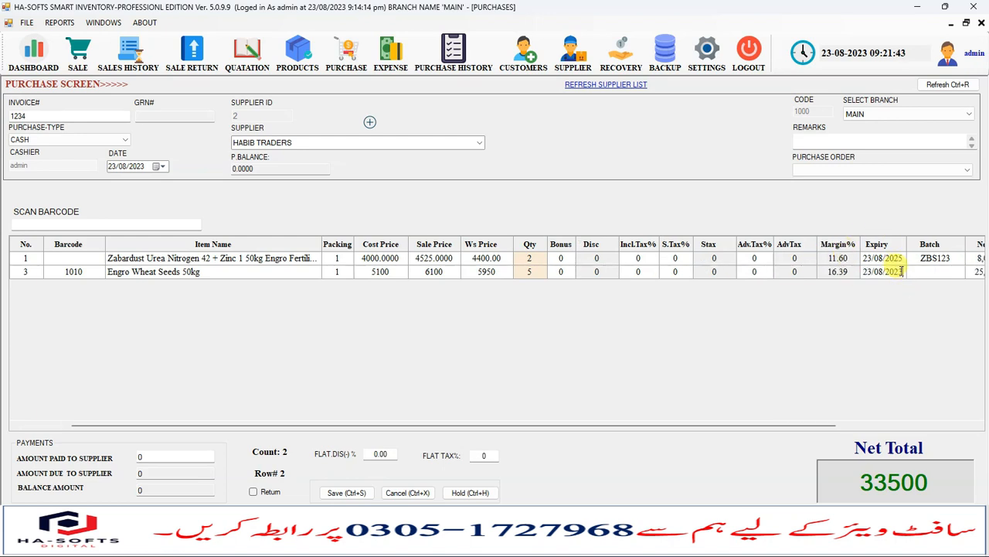
{"action": "key", "text": "BackSpace"}
{"action": "type", "text": "4"}
{"action": "key", "text": "Return"}
{"action": "type", "text": "HSD50"}
{"action": "key", "text": "Return"}
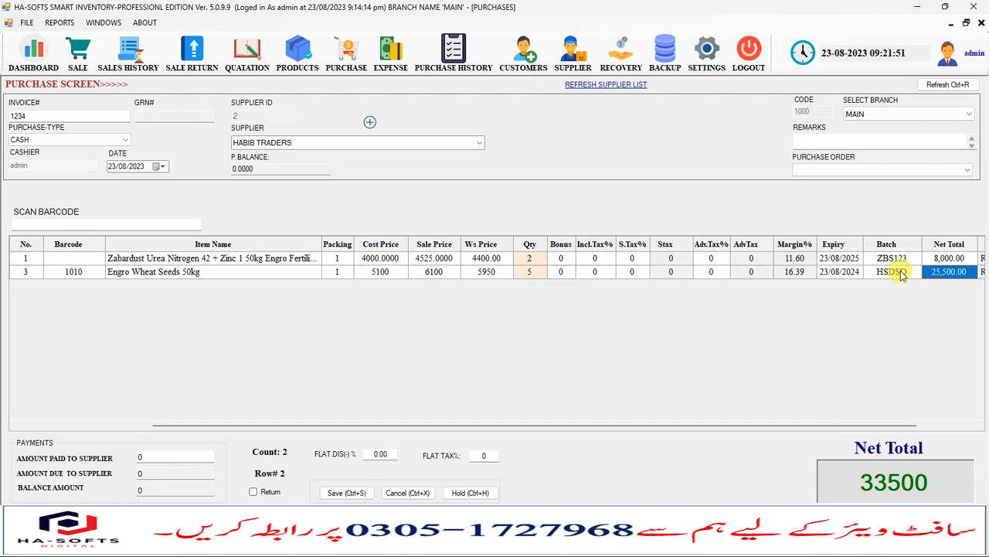
Keep the purchase type as CASH, enter 33500 as the amount paid to the supplier and save the purchase
{"action": "left_click", "coordinate": [145, 458]}
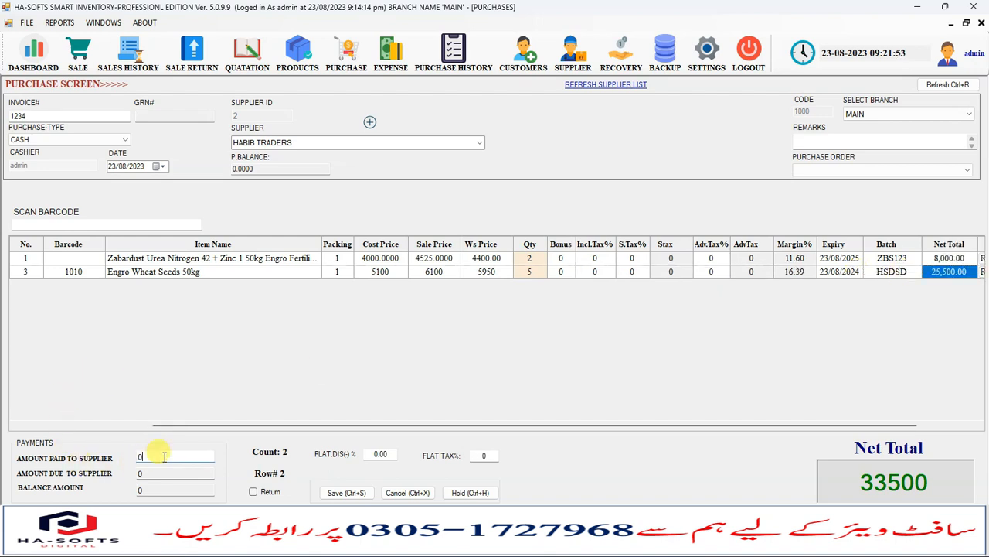
{"action": "left_click", "coordinate": [45, 142]}
{"action": "left_click", "coordinate": [45, 145]}
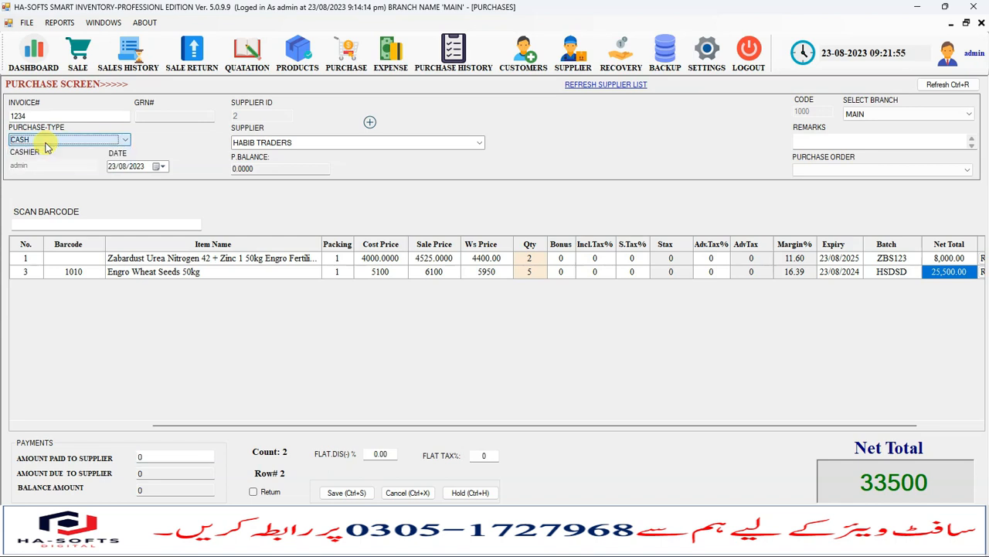
{"action": "left_click", "coordinate": [146, 458]}
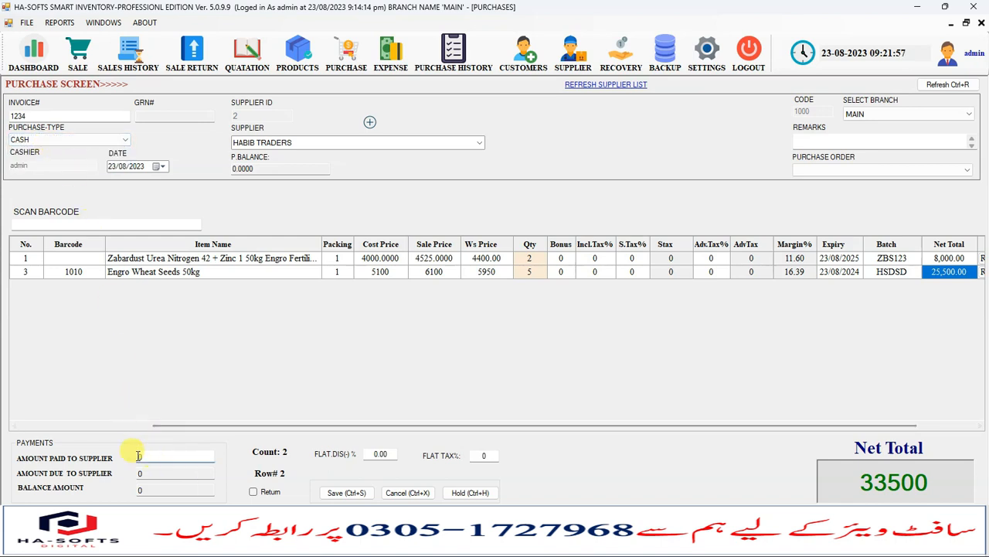
{"action": "left_click", "coordinate": [348, 493]}
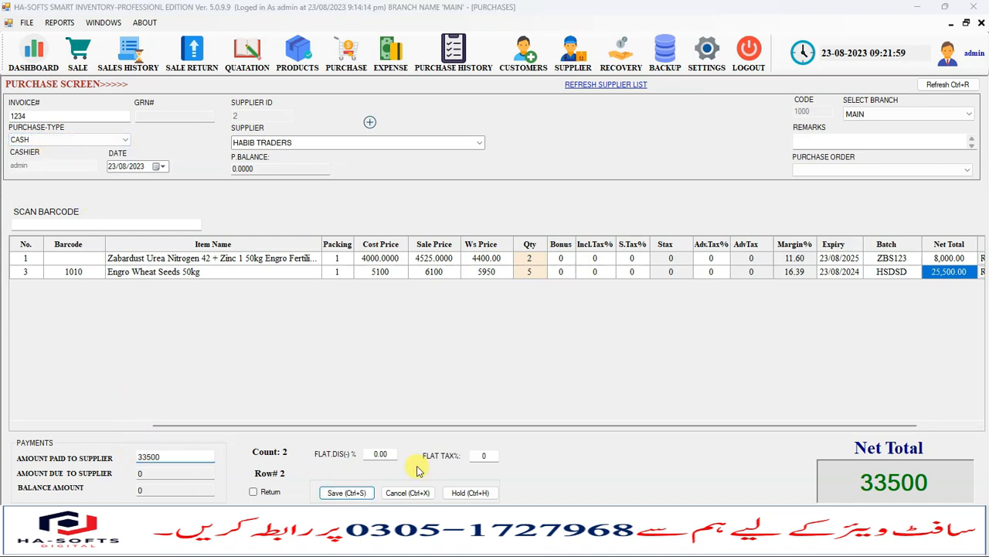
{"action": "left_click", "coordinate": [571, 315]}
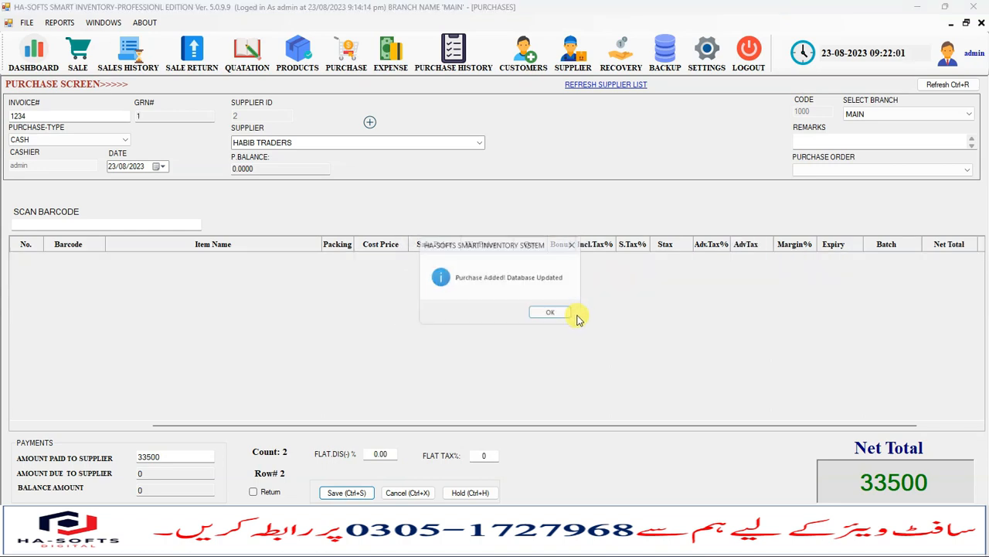
{"action": "left_click", "coordinate": [568, 319]}
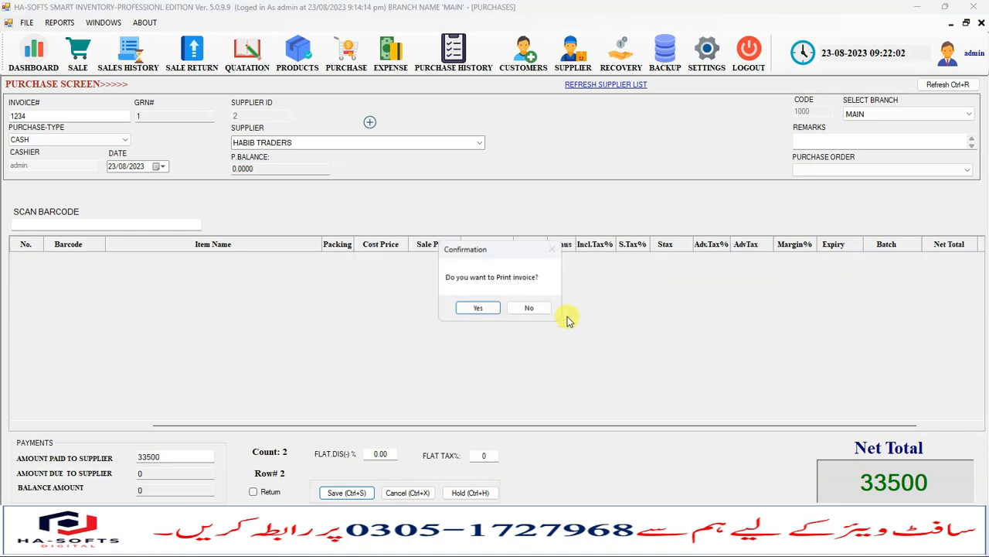
Generate the print preview of the saved purchase's invoice, review it and close it
{"action": "left_click", "coordinate": [490, 310]}
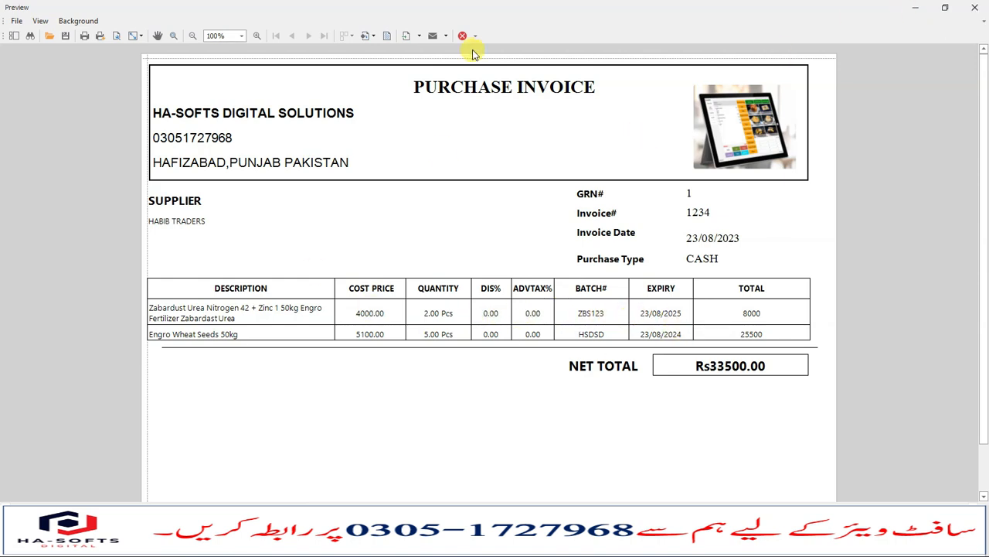
{"action": "left_click", "coordinate": [974, 7]}
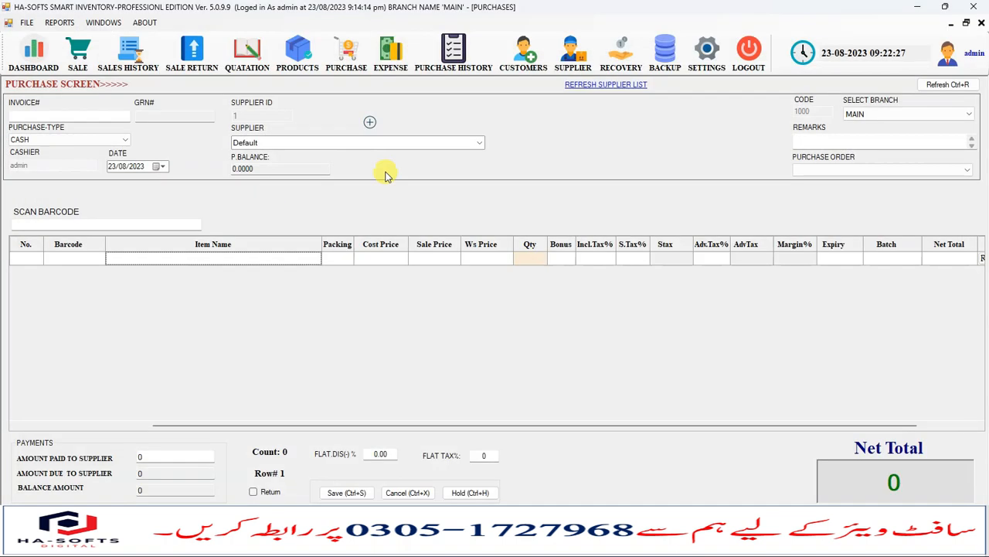
Open a new sale and set its sale type to CREDIT SALE
{"action": "left_click", "coordinate": [81, 53]}
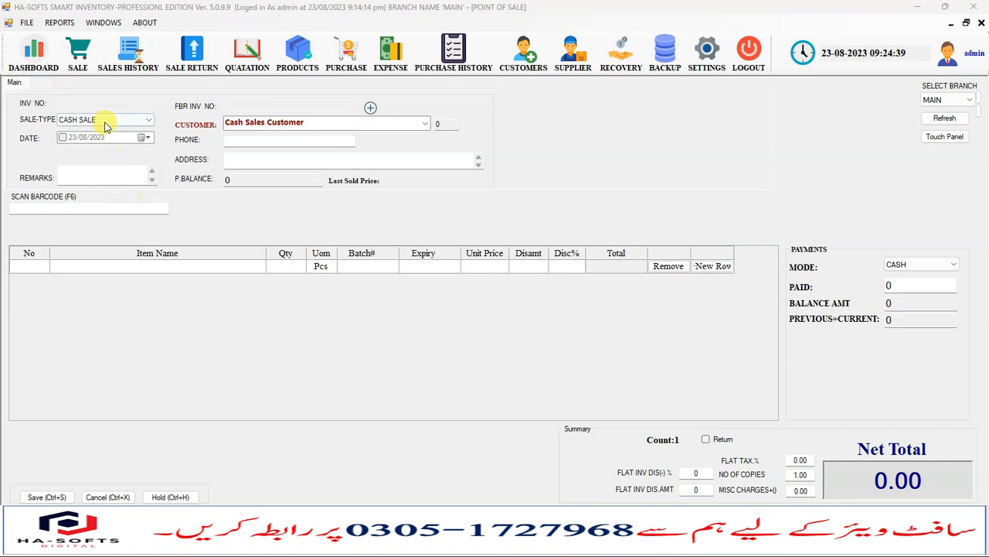
{"action": "left_click", "coordinate": [106, 122]}
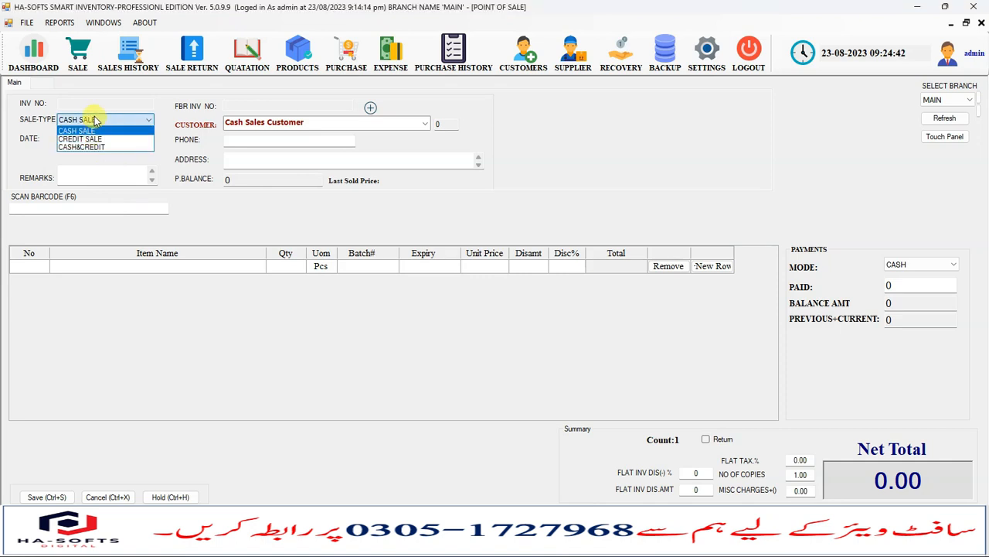
{"action": "left_click", "coordinate": [128, 140]}
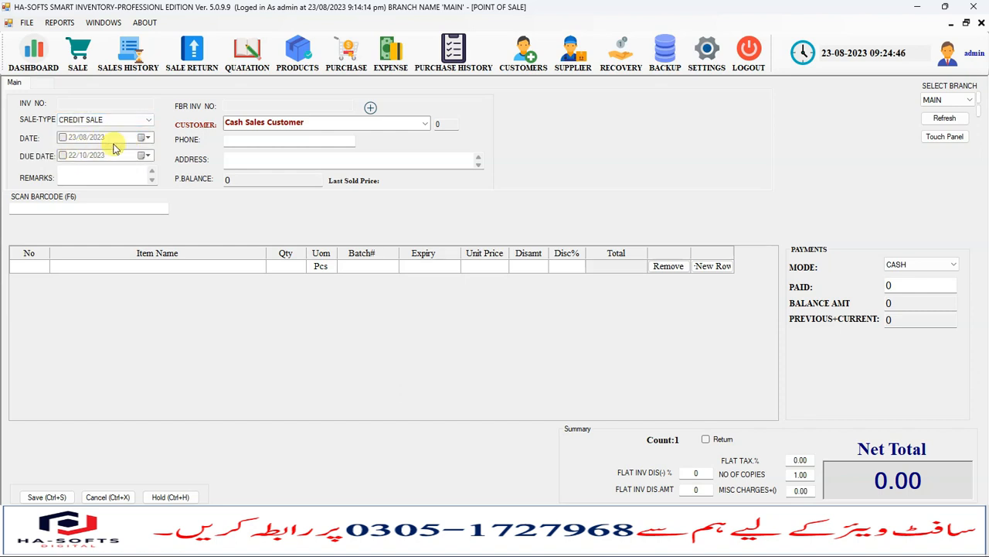
{"action": "left_click", "coordinate": [62, 155]}
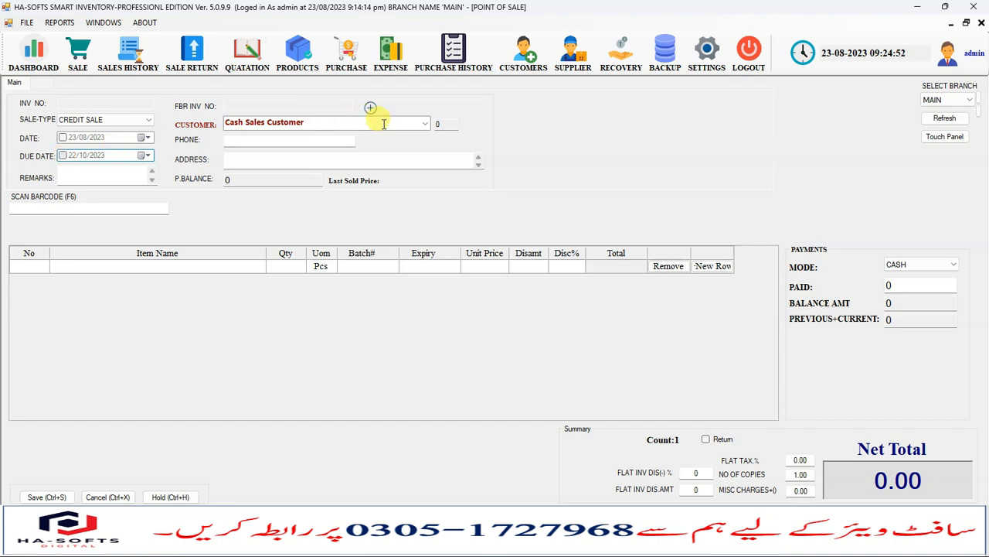
View the customer records form briefly and select AHMED CORPORATION as the credit sale's customer
{"action": "left_click", "coordinate": [425, 124]}
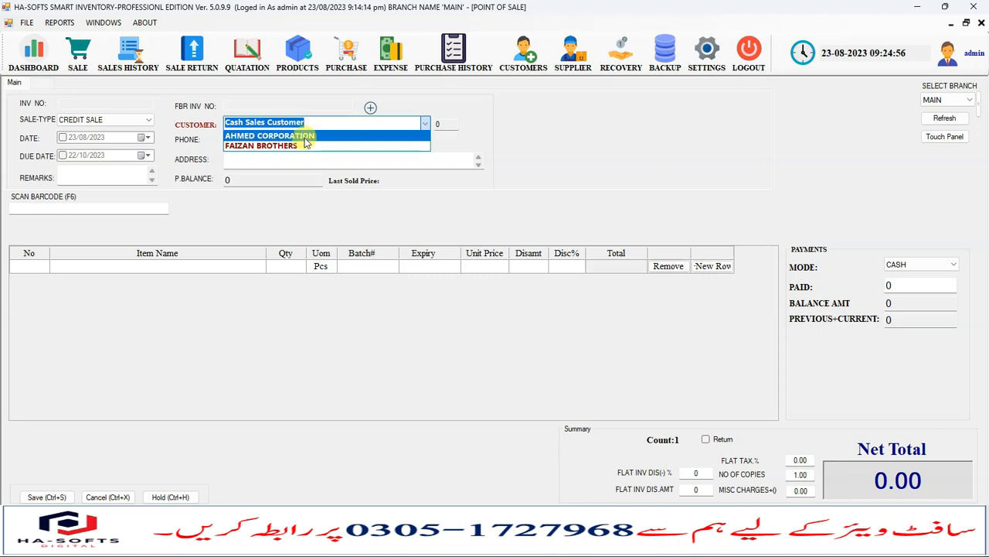
{"action": "left_click", "coordinate": [523, 55]}
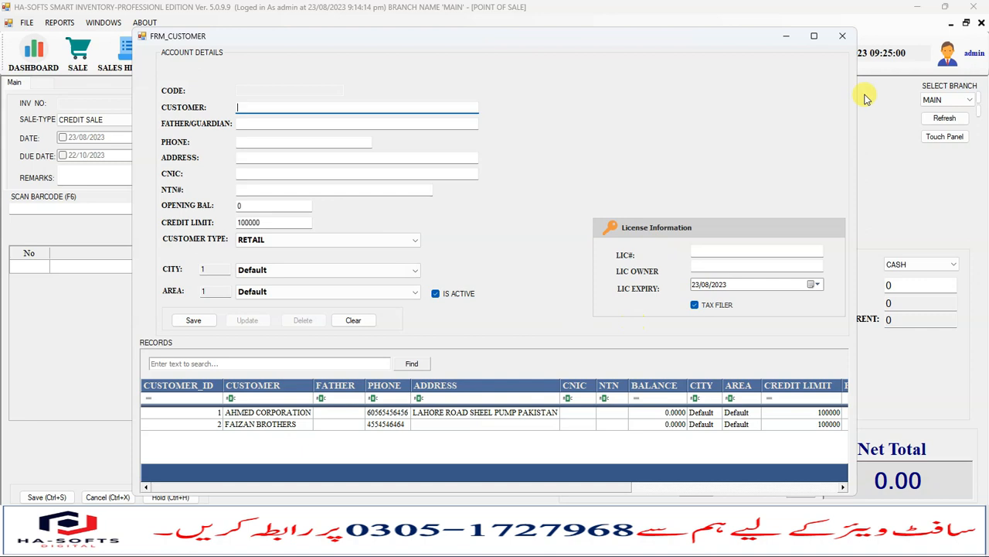
{"action": "left_click", "coordinate": [842, 36]}
{"action": "left_click", "coordinate": [426, 124]}
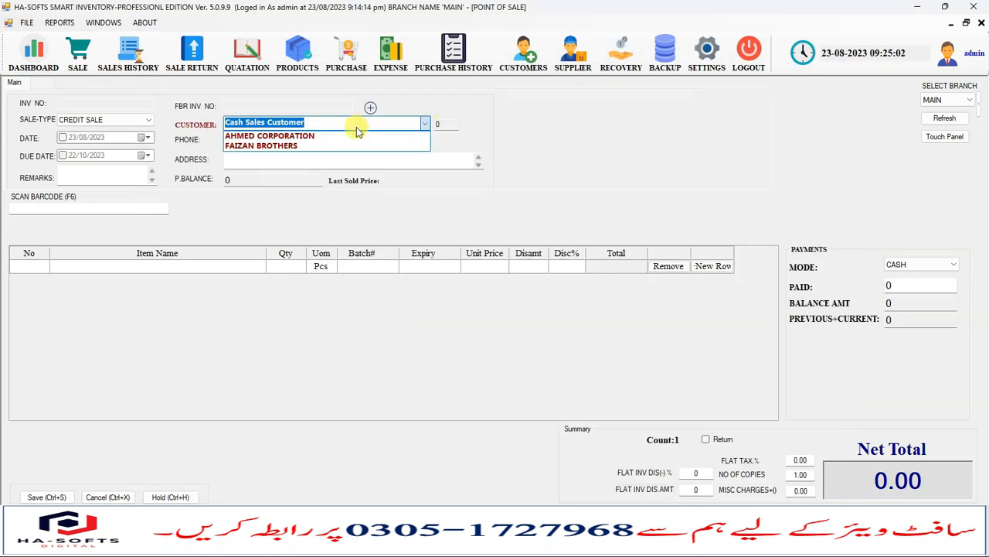
{"action": "left_click", "coordinate": [312, 136]}
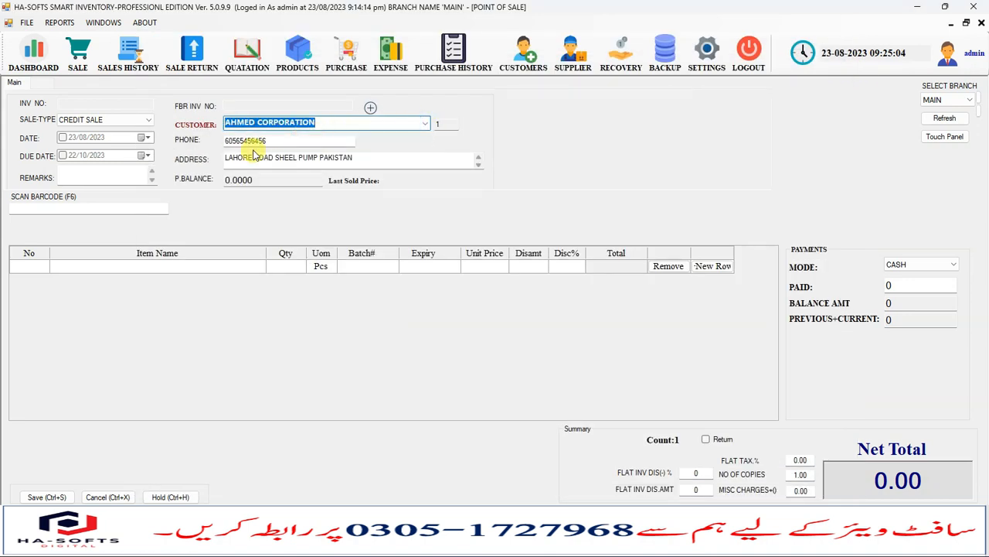
{"action": "left_click", "coordinate": [249, 179]}
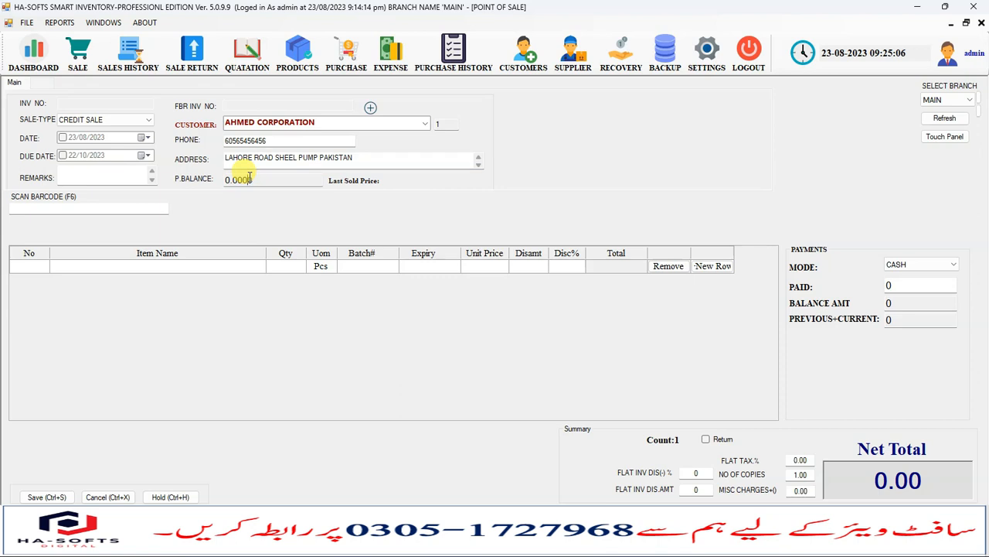
Search the sale's item list by product name with "ZA" and by ingredient with "nitrog"
{"action": "left_click", "coordinate": [35, 205]}
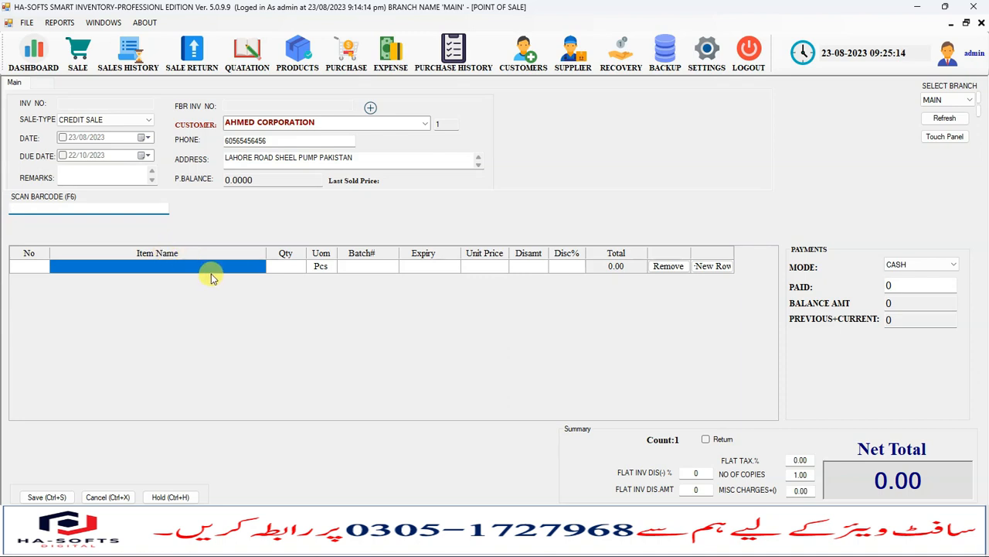
{"action": "left_click", "coordinate": [165, 273]}
{"action": "type", "text": "Z"}
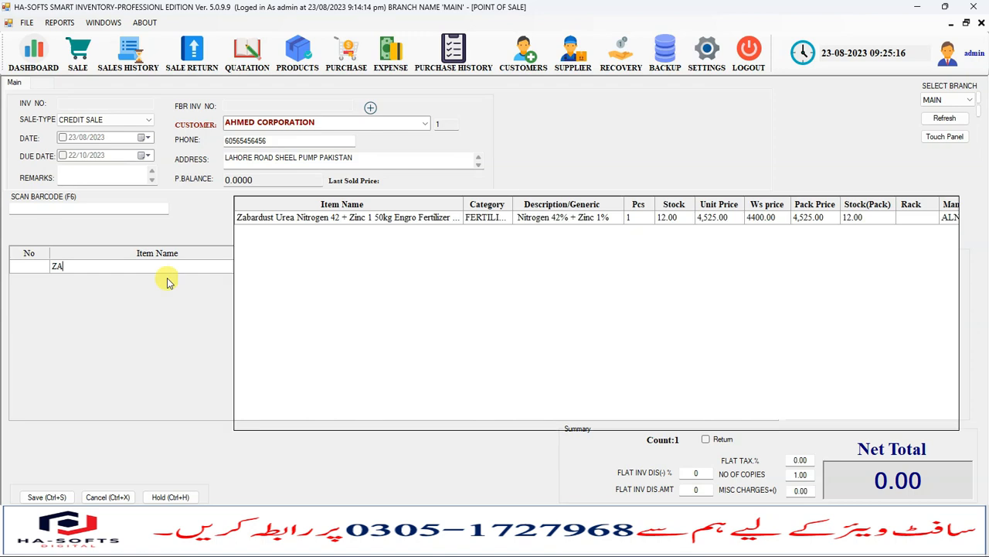
{"action": "key", "text": "BackSpace"}
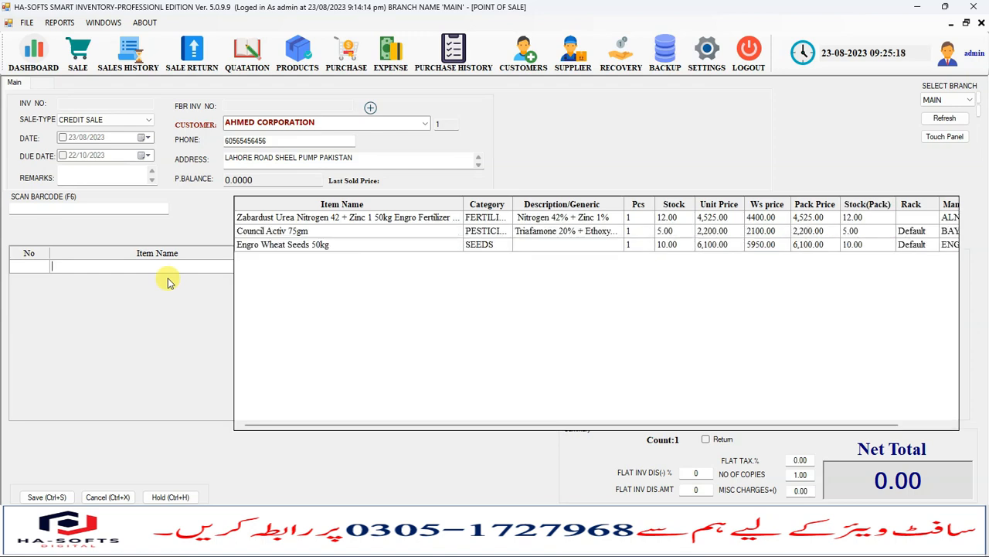
{"action": "type", "text": "ZA"}
{"action": "key", "text": "BackSpace"}
{"action": "key", "text": "BackSpace"}
{"action": "type", "text": "z"}
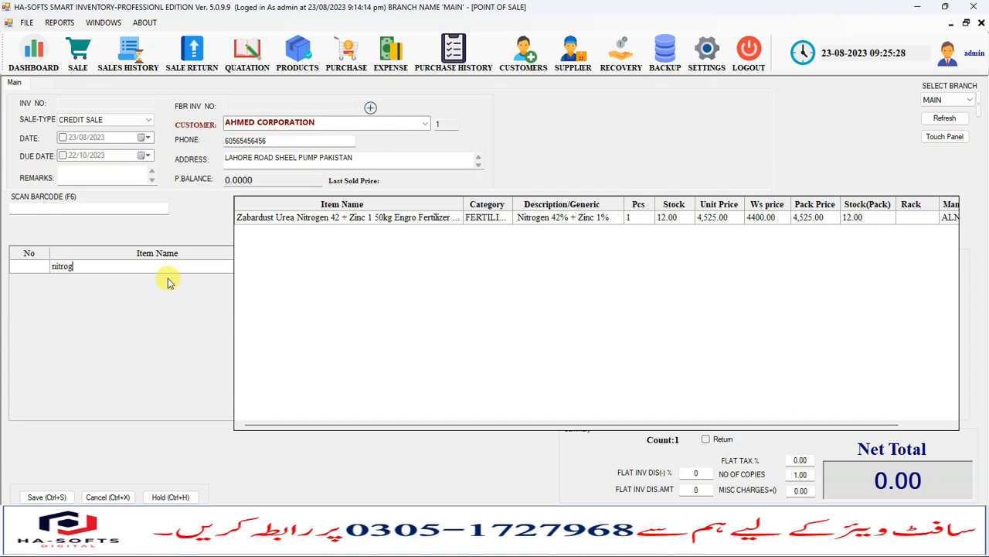
{"action": "key", "text": "BackSpace"}
Add Zabardust Urea Nitrogen 42 + Zinc 1 50kg Engro Fertilizer to the sale from batch ZBS123
{"action": "type", "text": "za"}
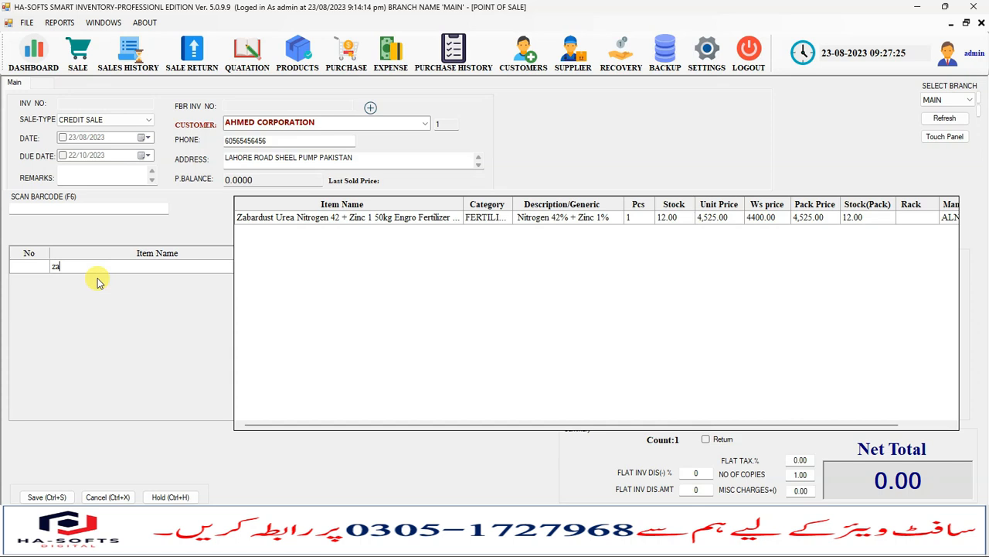
{"action": "key", "text": "Return"}
{"action": "key", "text": "Return"}
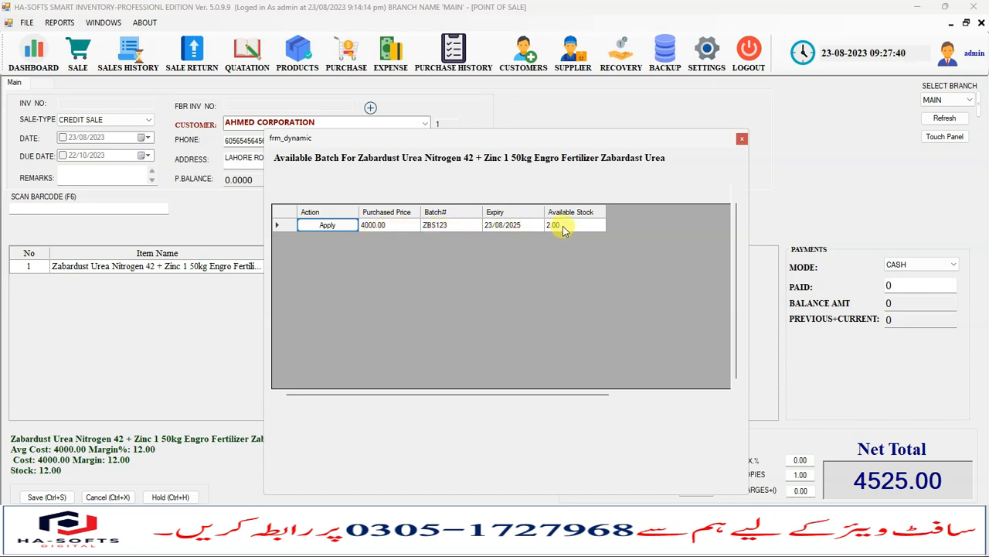
{"action": "left_click", "coordinate": [511, 225]}
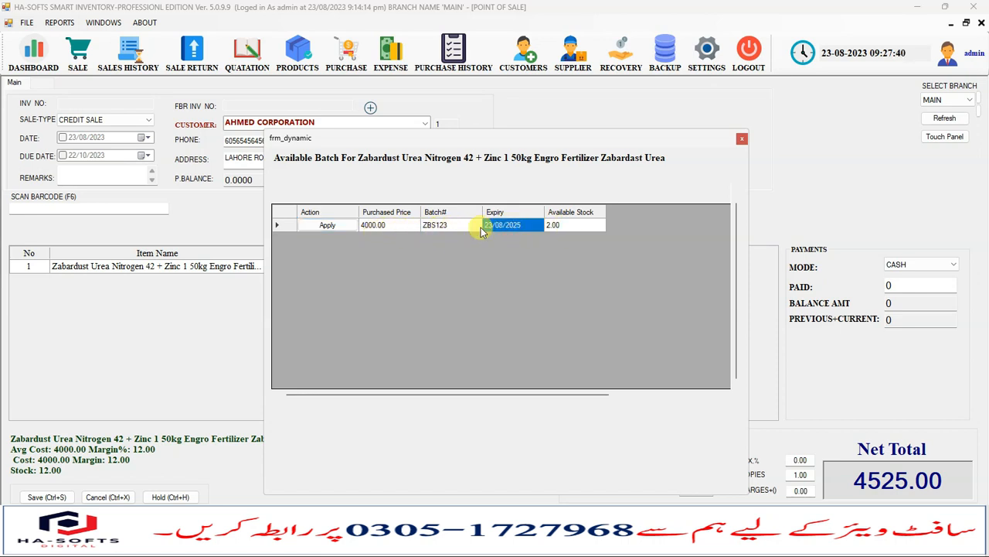
{"action": "left_click", "coordinate": [336, 227]}
Review the urea row's batch, expiry, unit price and discount fields and remove the row from the sale
{"action": "left_click", "coordinate": [487, 268]}
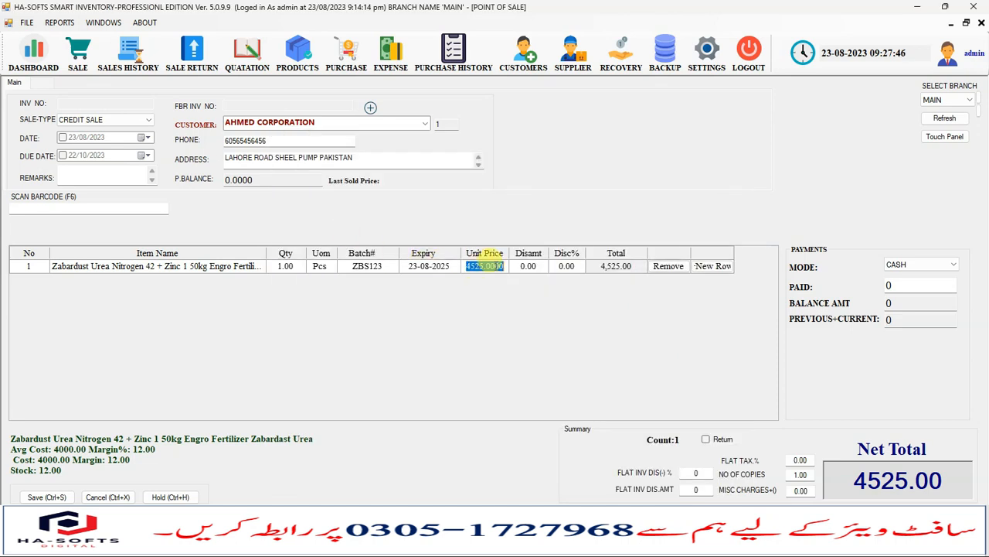
{"action": "left_click", "coordinate": [358, 268]}
{"action": "left_click", "coordinate": [436, 267]}
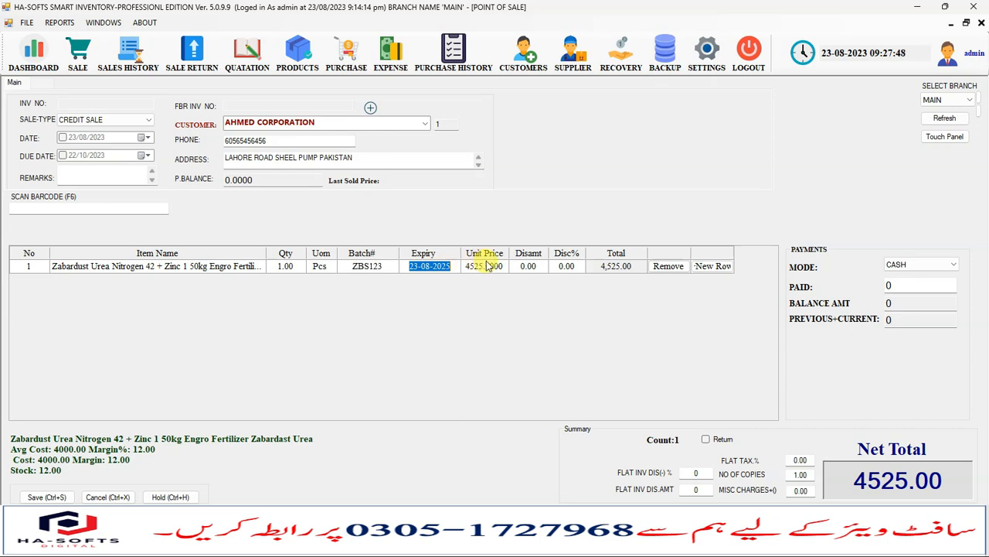
{"action": "left_click", "coordinate": [490, 265]}
{"action": "left_click", "coordinate": [539, 265]}
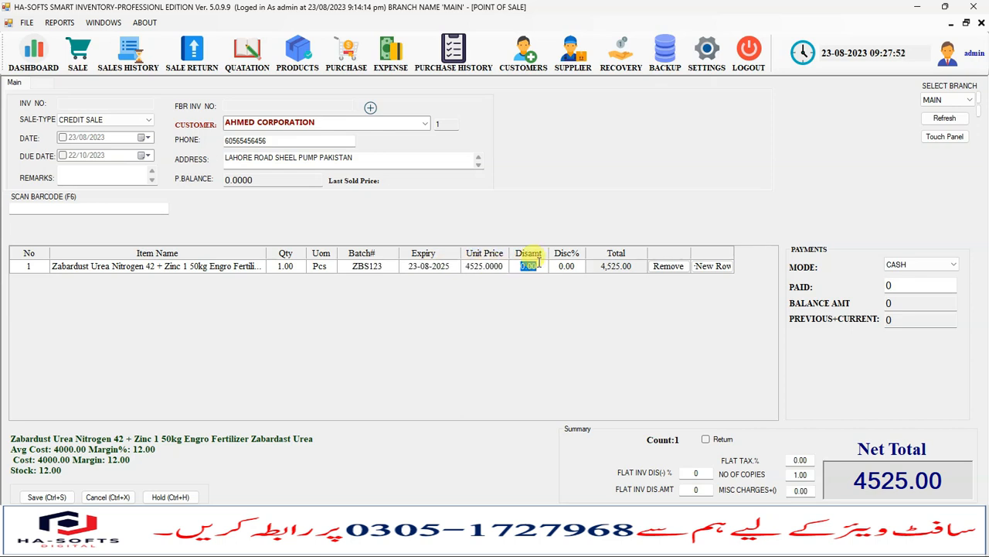
{"action": "left_click", "coordinate": [668, 266]}
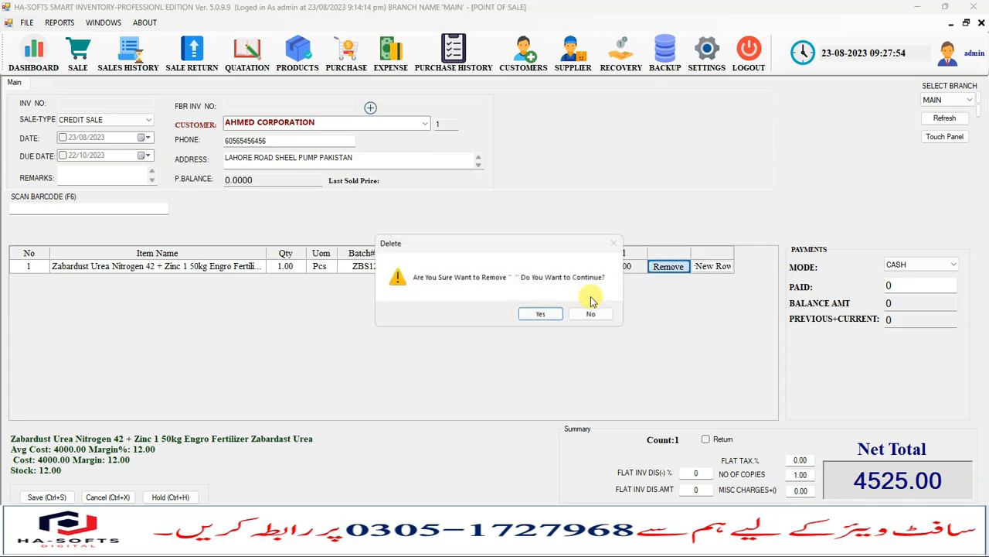
{"action": "left_click", "coordinate": [539, 314]}
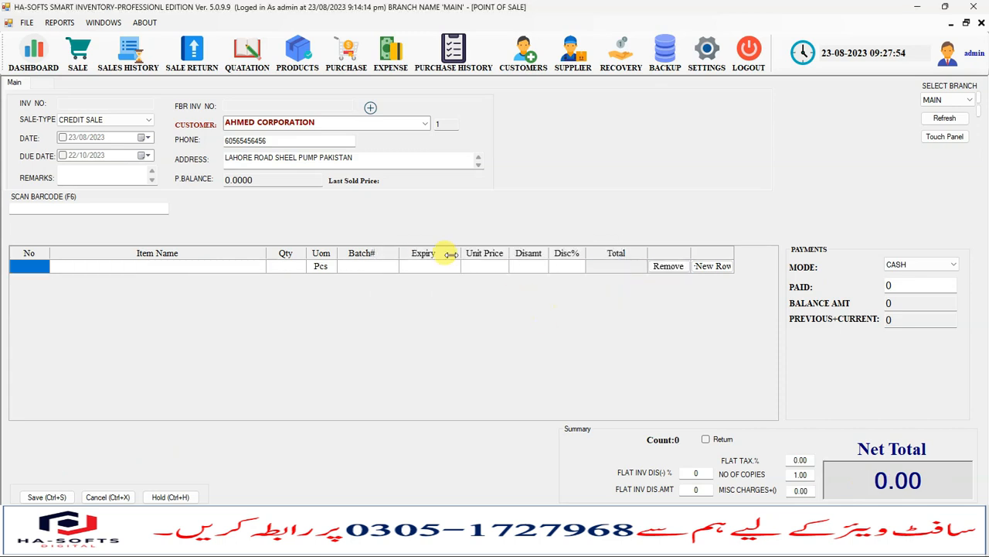
Turn off batch-wise sales management in the shop's sale settings and save the changes
{"action": "left_click", "coordinate": [217, 268]}
{"action": "left_click", "coordinate": [716, 68]}
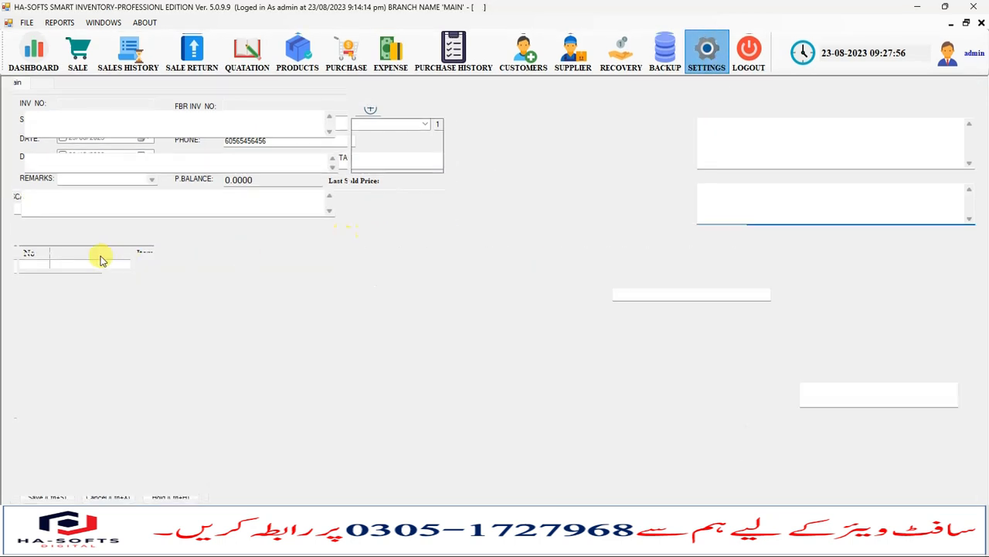
{"action": "left_click", "coordinate": [194, 232]}
{"action": "left_click", "coordinate": [62, 352]}
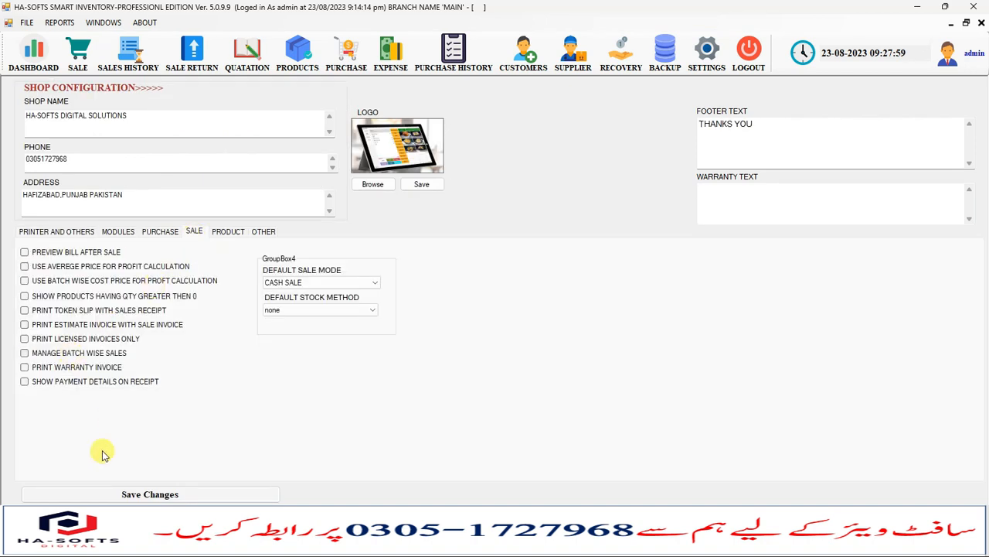
{"action": "left_click", "coordinate": [124, 494]}
{"action": "left_click", "coordinate": [541, 313]}
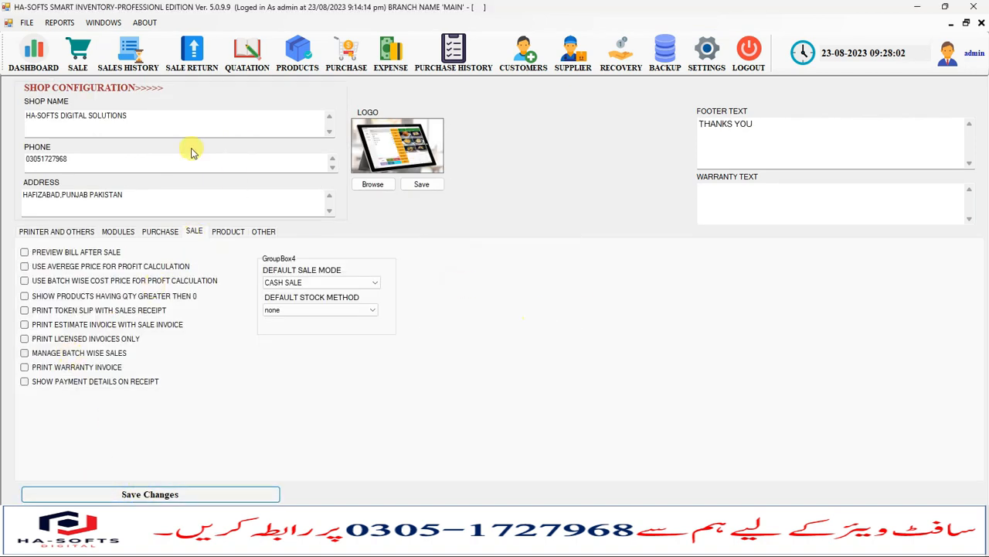
Return to the open credit sale and add the Zabardust Urea fertilizer again
{"action": "left_click", "coordinate": [77, 58]}
{"action": "left_click", "coordinate": [194, 265]}
{"action": "type", "text": "z"}
{"action": "key", "text": "Return"}
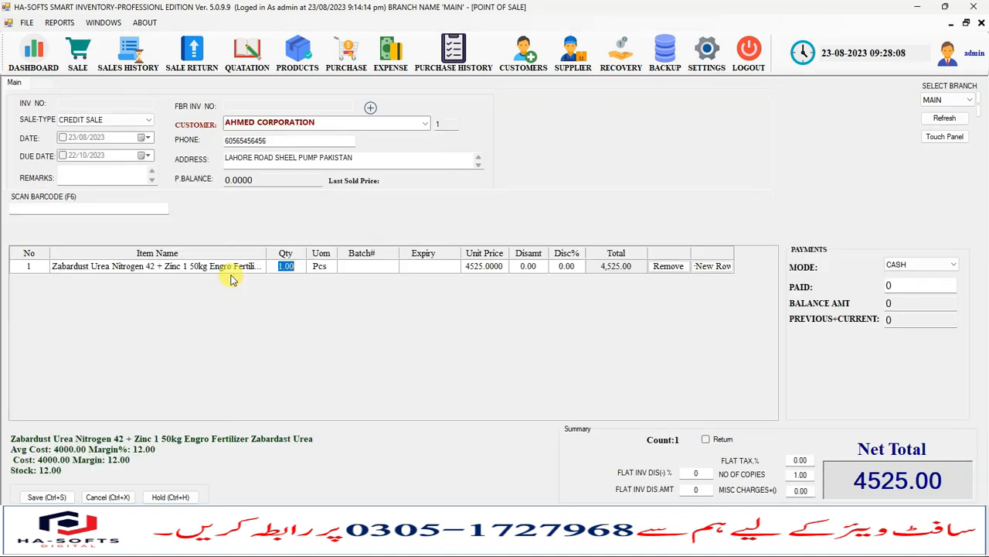
Recheck the sale settings, close the open credit sale and open a fresh sale screen
{"action": "left_click", "coordinate": [707, 50]}
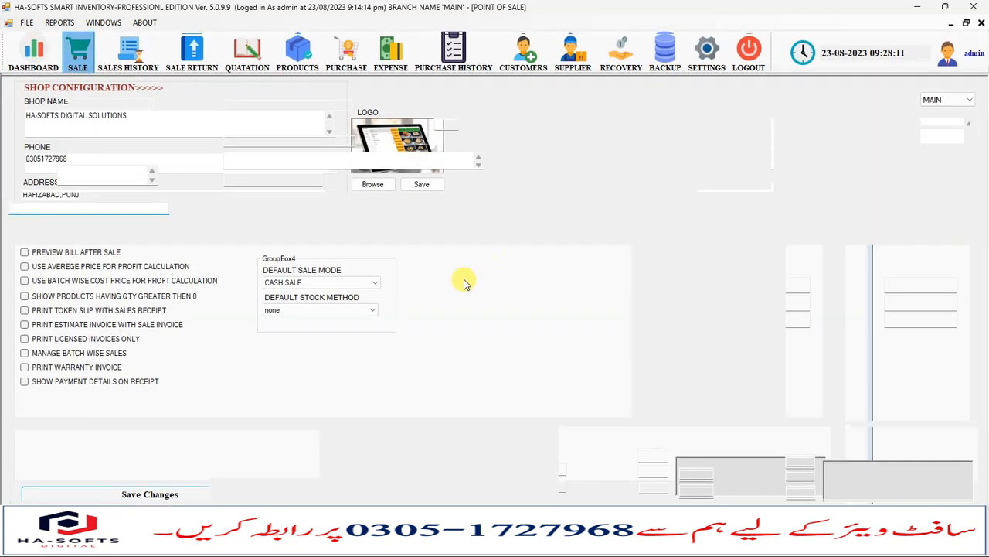
{"action": "left_click", "coordinate": [425, 267]}
{"action": "left_click", "coordinate": [707, 50]}
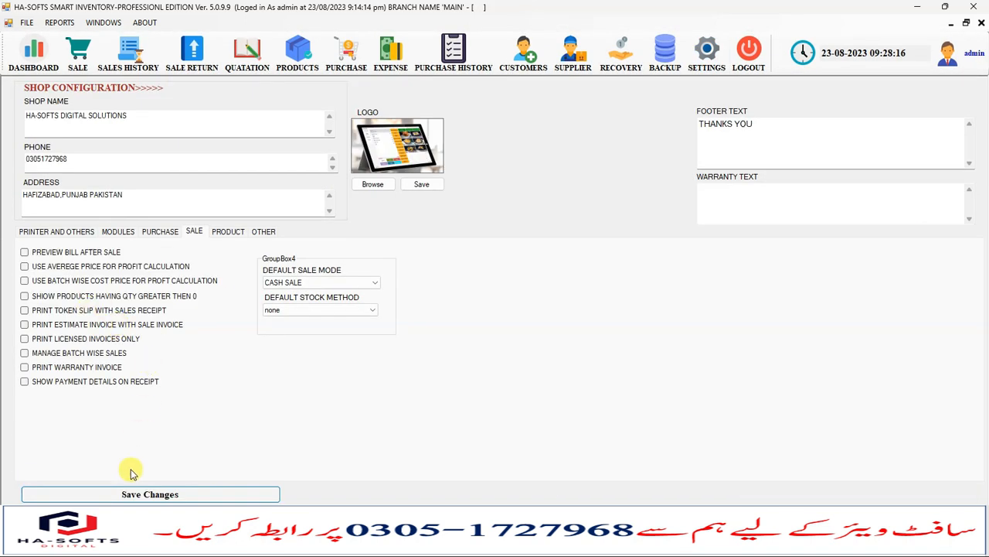
{"action": "left_click", "coordinate": [77, 51]}
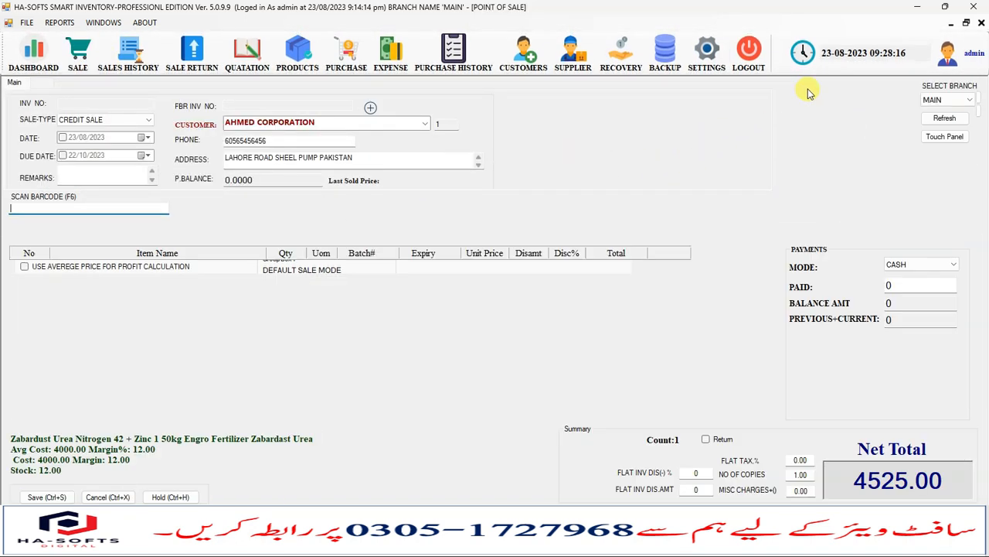
{"action": "left_click", "coordinate": [981, 23]}
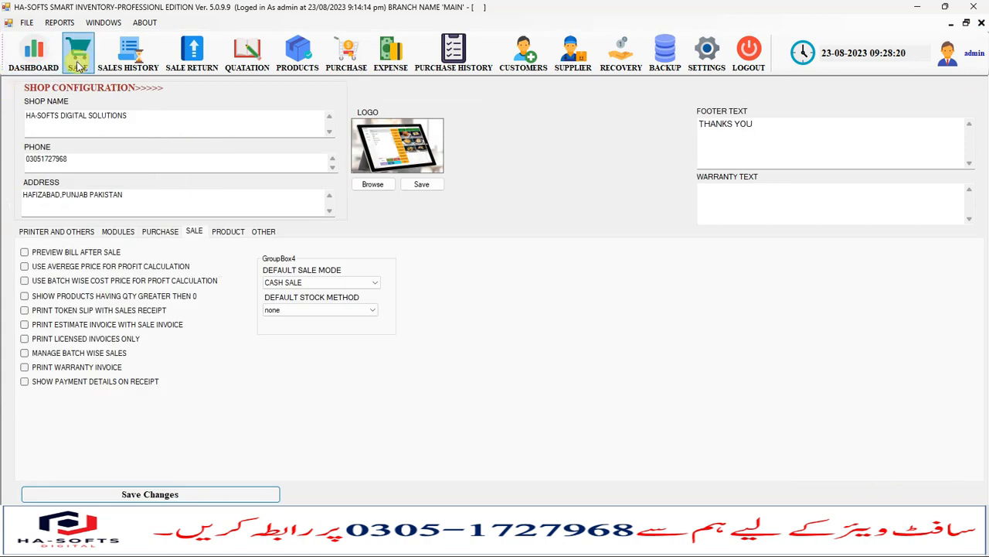
{"action": "left_click", "coordinate": [77, 51]}
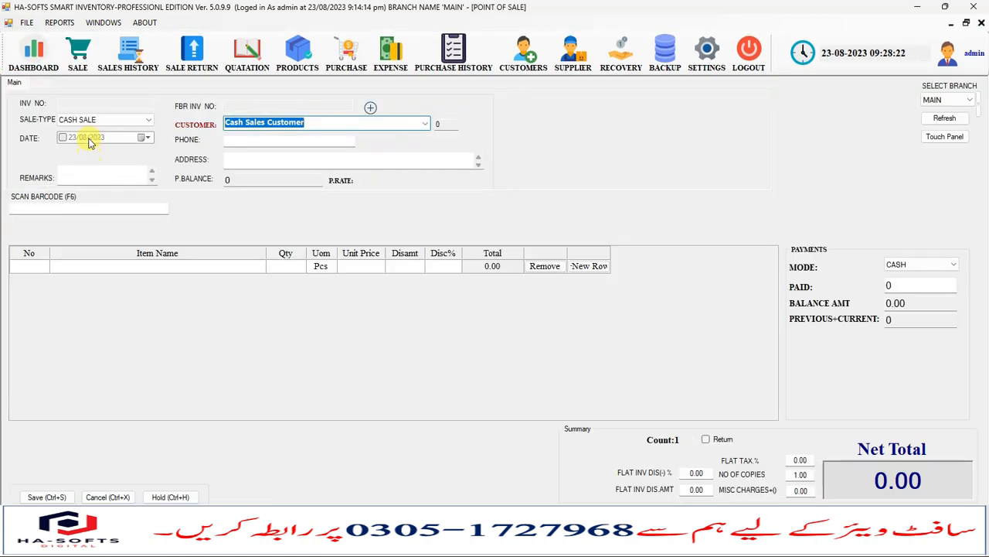
Set the fresh sale's type to CREDIT SALE and select AHMED CORPORATION as its customer
{"action": "left_click", "coordinate": [89, 121]}
{"action": "left_click", "coordinate": [91, 139]}
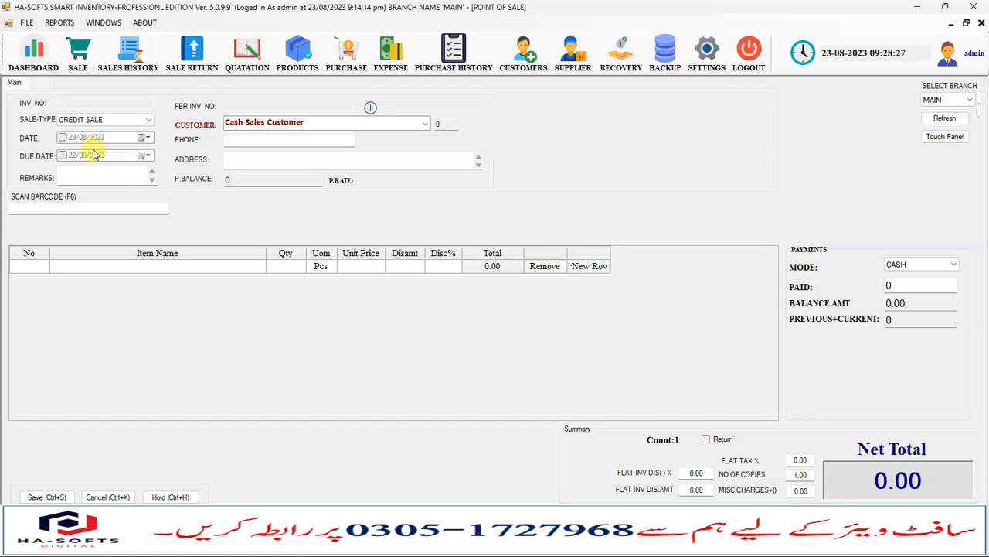
{"action": "left_click", "coordinate": [64, 138]}
{"action": "left_click", "coordinate": [63, 137]}
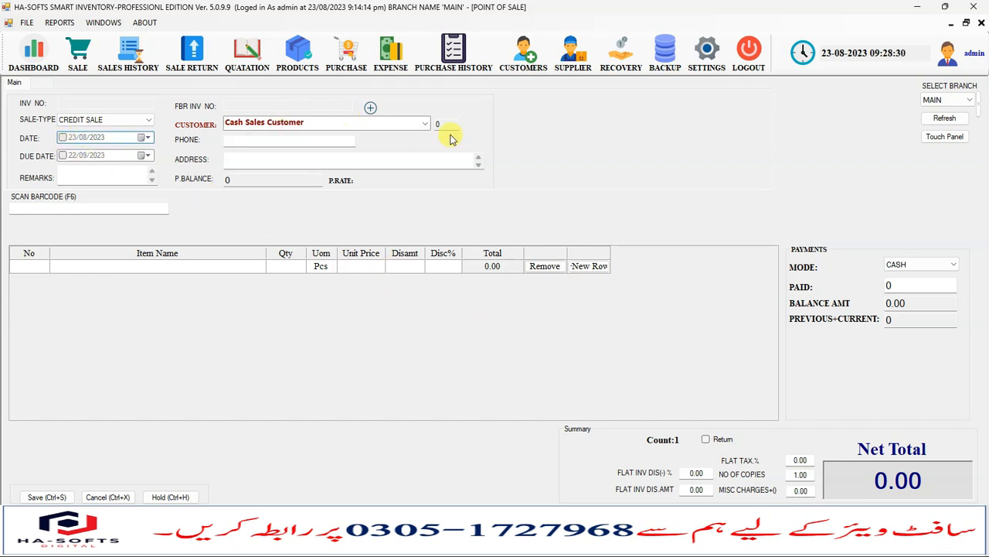
{"action": "left_click", "coordinate": [423, 123]}
{"action": "left_click", "coordinate": [340, 133]}
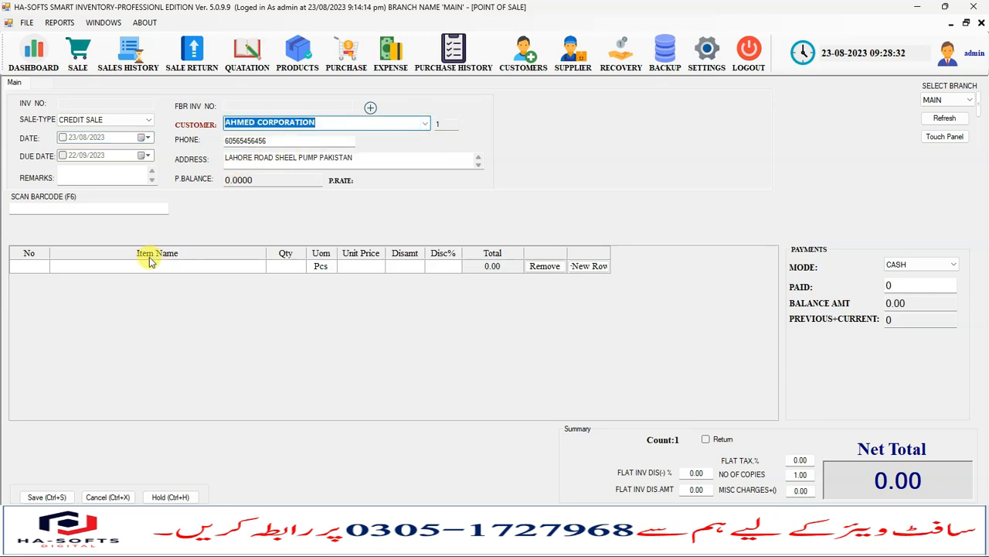
Add the Zabardust Urea fertilizer to the credit sale with a quantity of 2
{"action": "left_click", "coordinate": [120, 266]}
{"action": "type", "text": "e"}
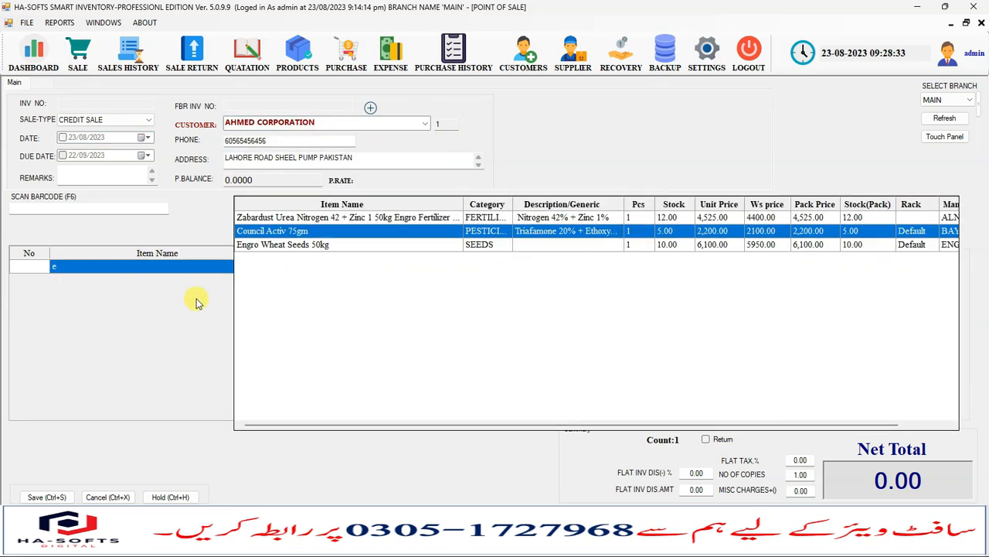
{"action": "key", "text": "Up"}
{"action": "key", "text": "Return"}
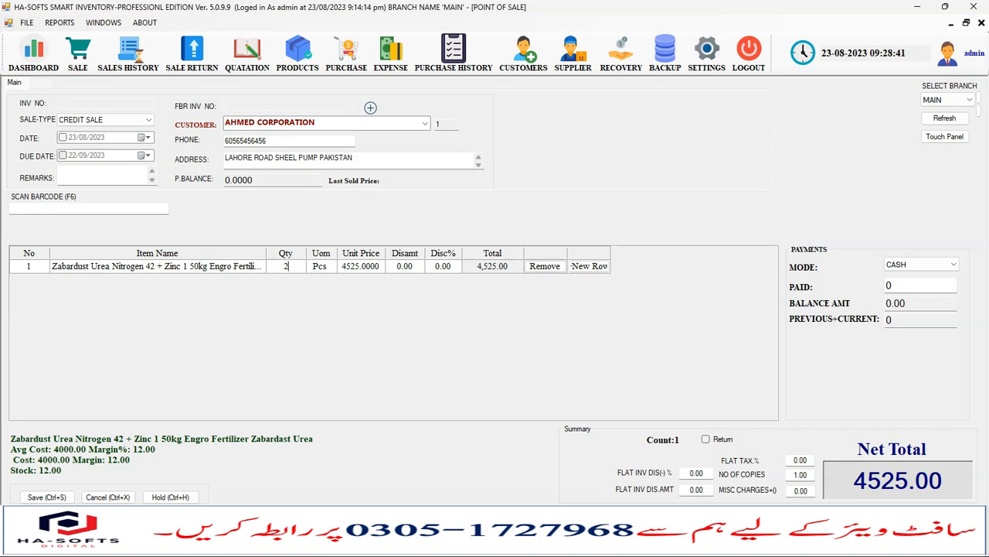
{"action": "key", "text": "Tab"}
{"action": "key", "text": "Tab"}
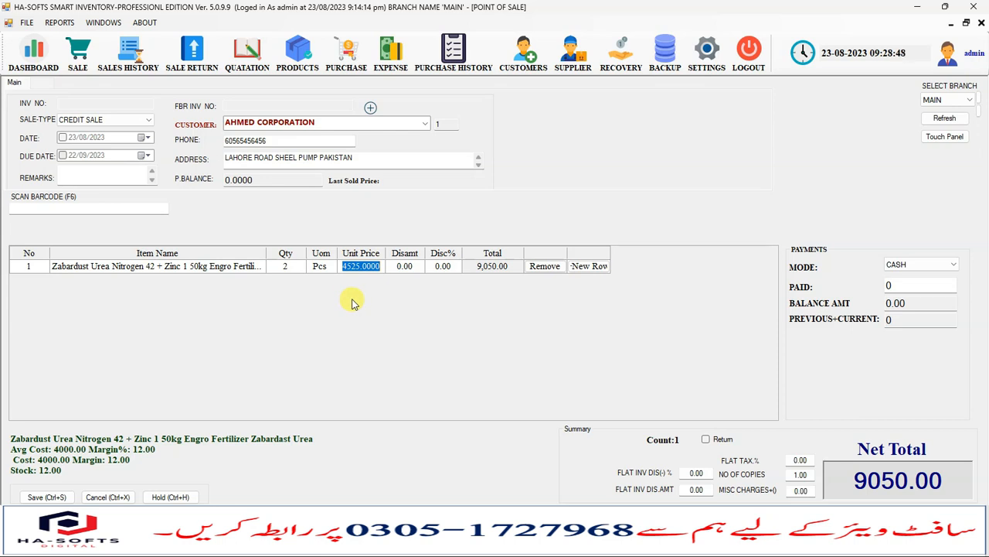
Examine the price and discount fields and the customer type in the customer form, closing the form without changes
{"action": "left_click", "coordinate": [373, 269]}
{"action": "left_click", "coordinate": [405, 267]}
{"action": "left_click", "coordinate": [375, 266]}
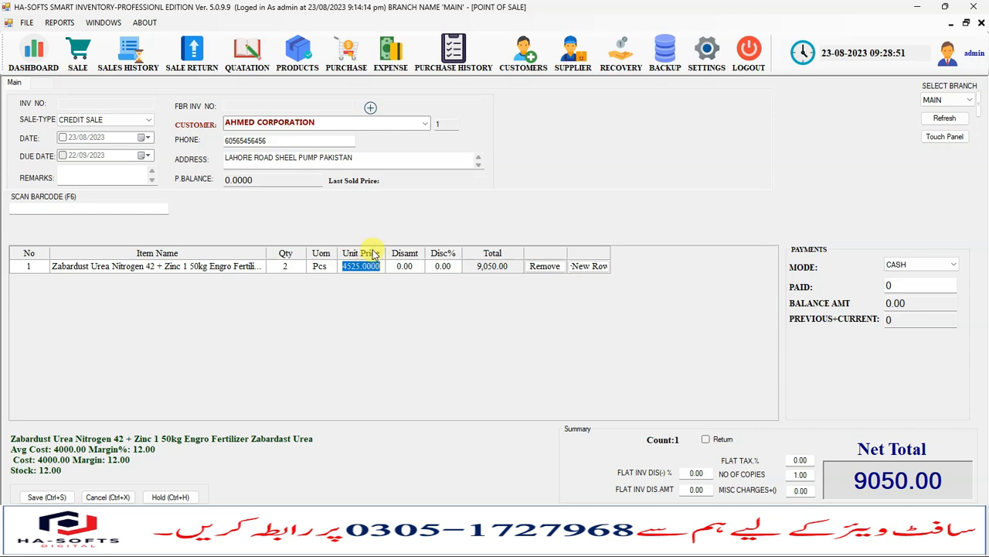
{"action": "left_click", "coordinate": [531, 62]}
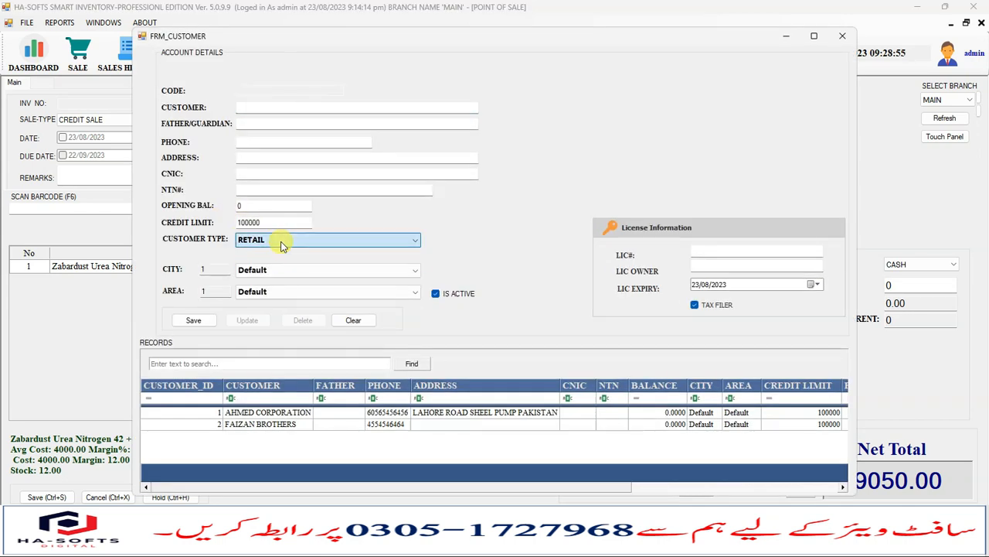
{"action": "left_click", "coordinate": [842, 36]}
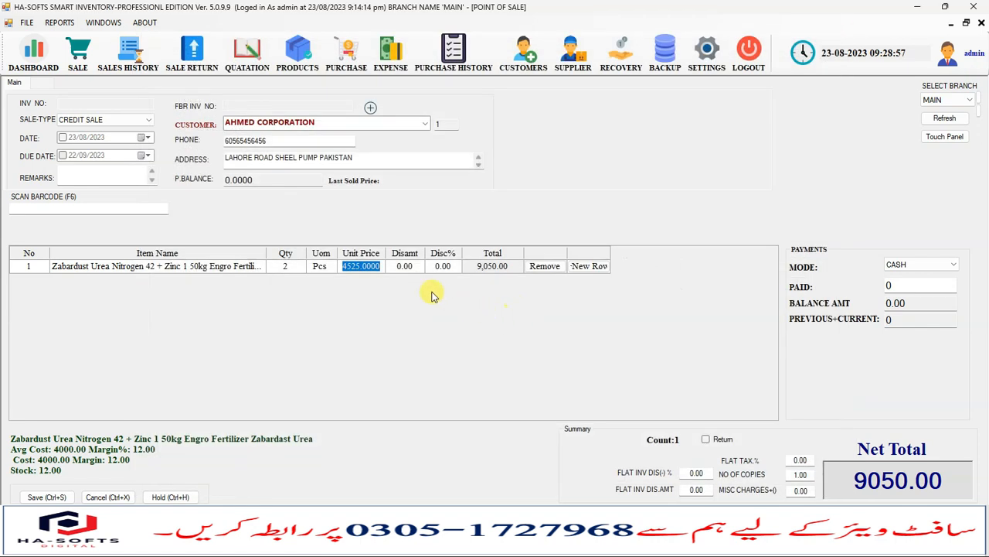
{"action": "left_click", "coordinate": [236, 266]}
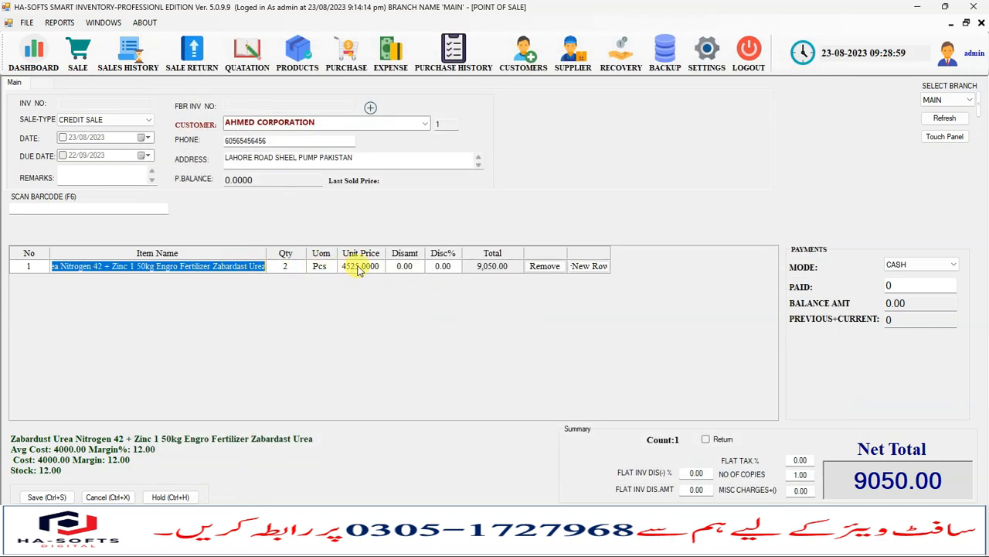
{"action": "left_click", "coordinate": [255, 266]}
{"action": "left_click", "coordinate": [353, 267]}
{"action": "left_click", "coordinate": [403, 267]}
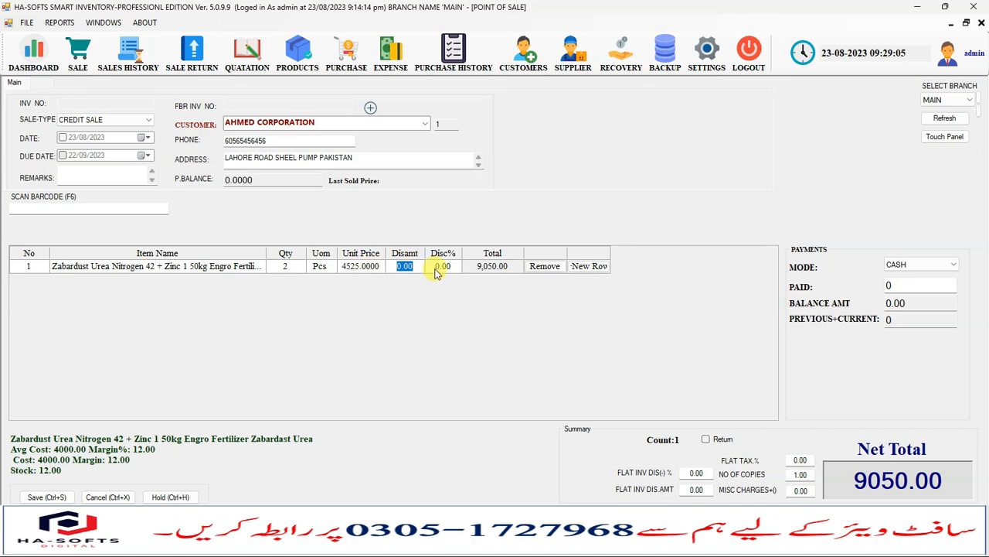
{"action": "left_click", "coordinate": [438, 267]}
{"action": "left_click", "coordinate": [544, 314]}
Set the unit price of the Zabardust Urea line to 4200
{"action": "left_click", "coordinate": [359, 266]}
{"action": "type", "text": "4200"}
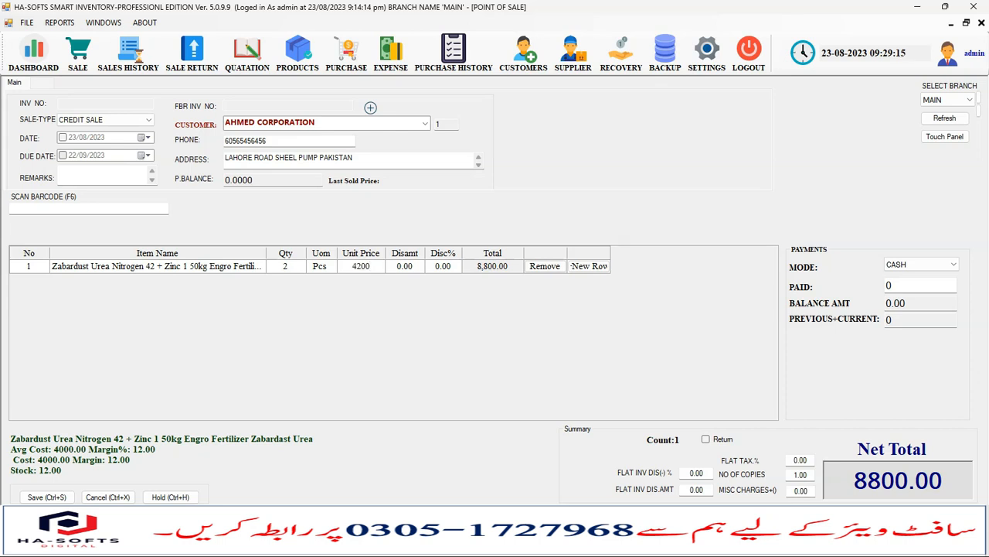
{"action": "key", "text": "Tab"}
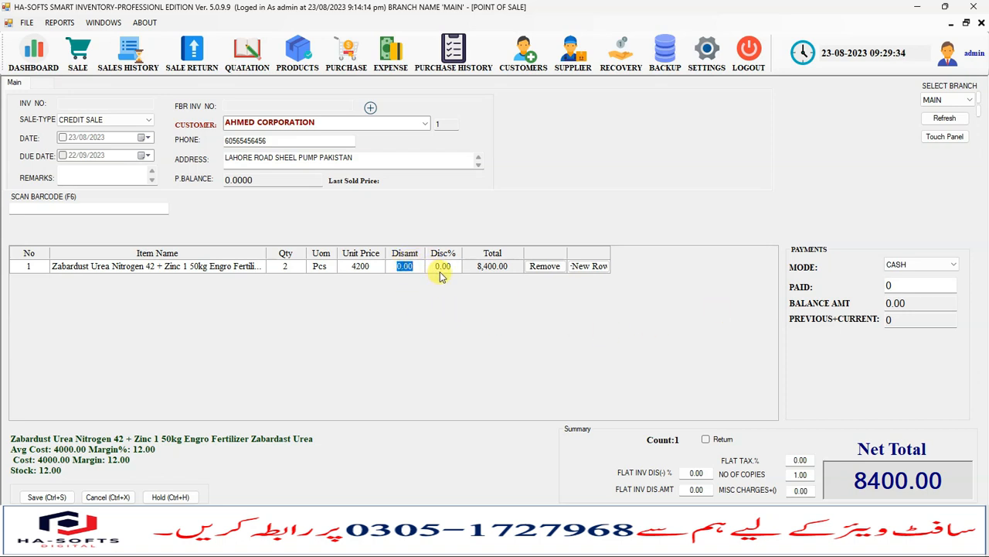
Try a discount amount of 10 and a 10 percent discount on the fertilizer line, resetting each to 0
{"action": "type", "text": "10"}
{"action": "key", "text": "Tab"}
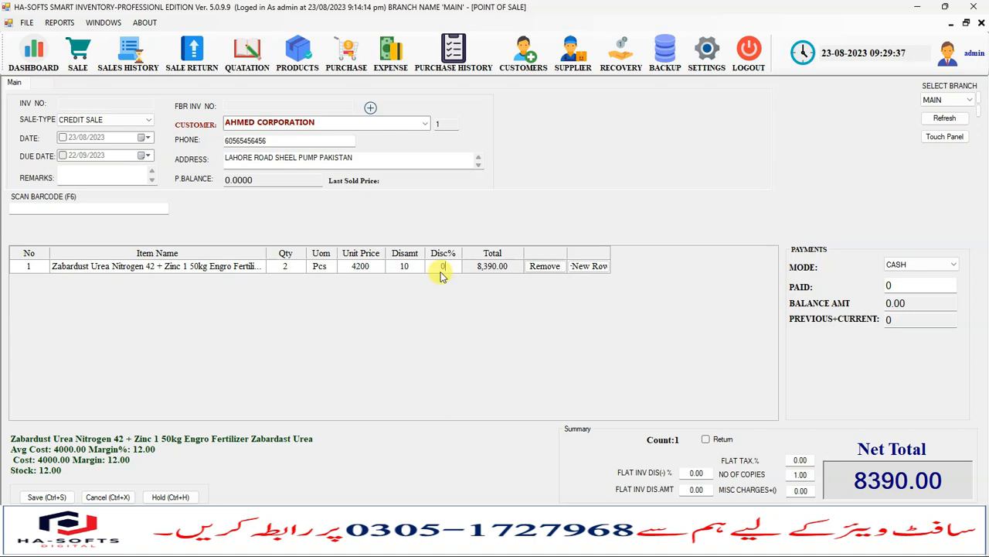
{"action": "type", "text": "0"}
{"action": "key", "text": "Tab"}
{"action": "left_click", "coordinate": [439, 276]}
{"action": "key", "text": "Return"}
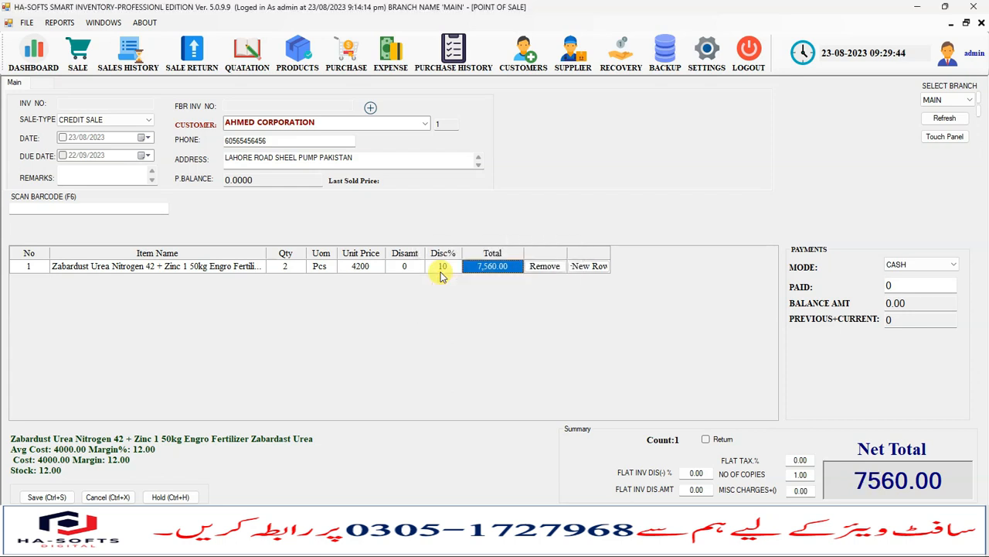
{"action": "left_click", "coordinate": [443, 276]}
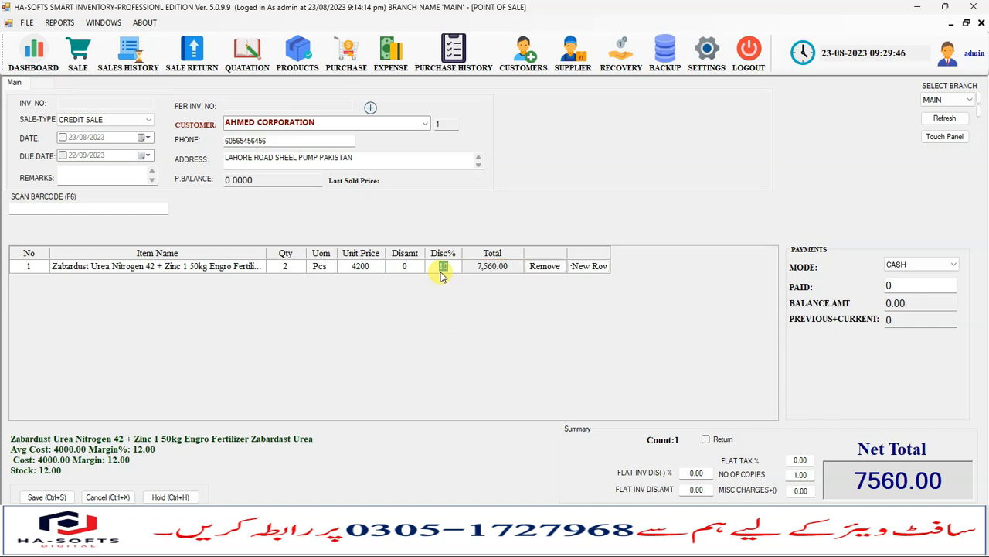
{"action": "key", "text": "Return"}
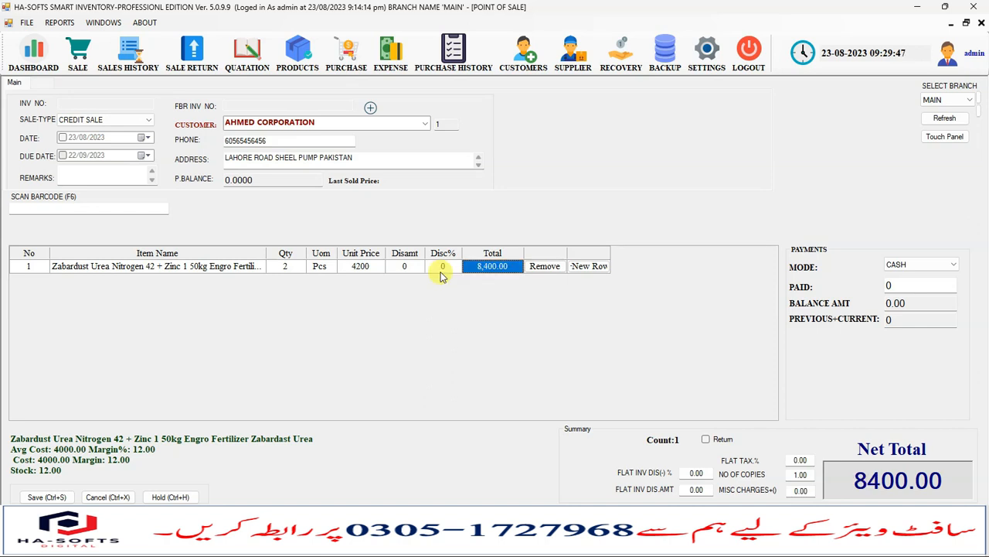
{"action": "left_click", "coordinate": [442, 275]}
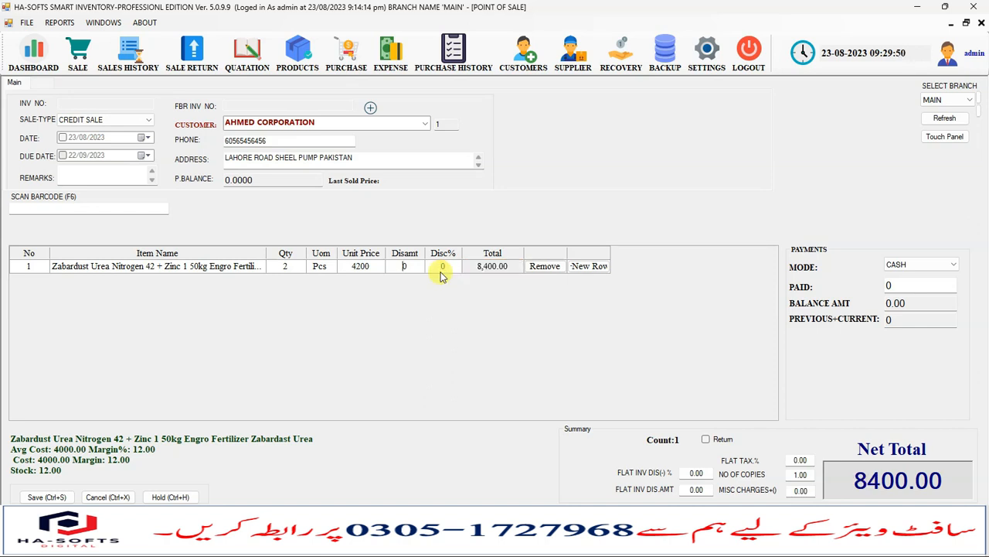
Add Council Activ 75gm as the second item of the credit sale with a quantity of 3
{"action": "key", "text": "Return"}
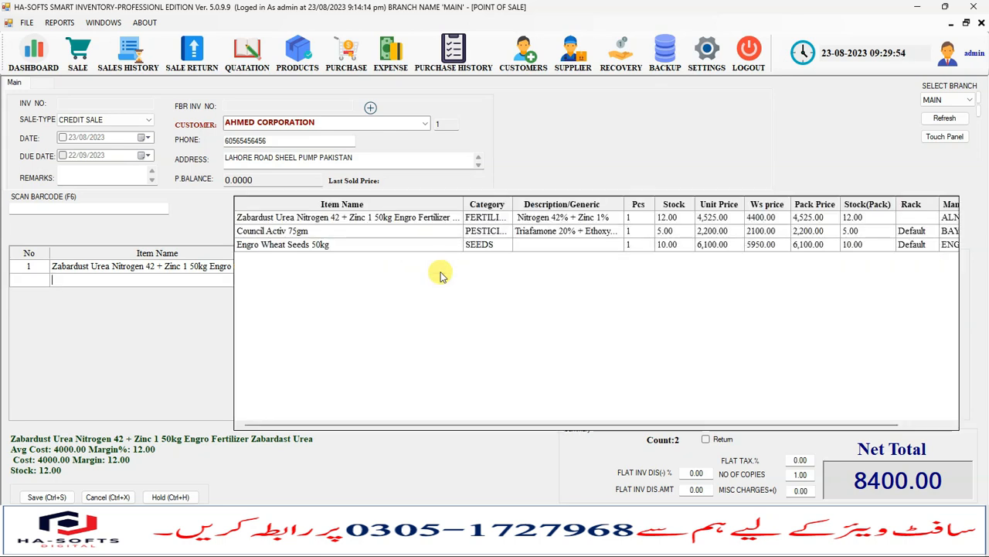
{"action": "key", "text": "Down"}
{"action": "key", "text": "Down"}
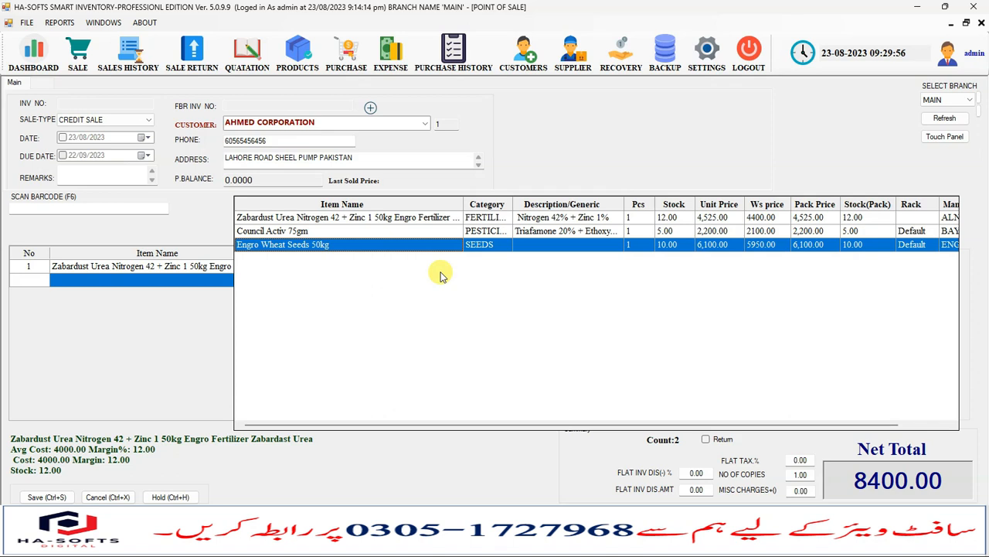
{"action": "key", "text": "Up"}
{"action": "key", "text": "Return"}
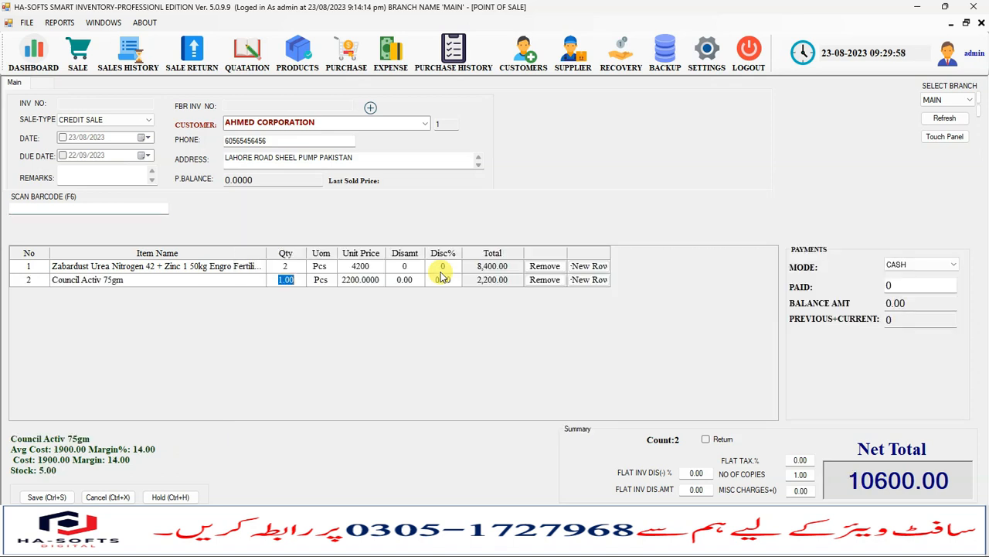
{"action": "type", "text": "2"}
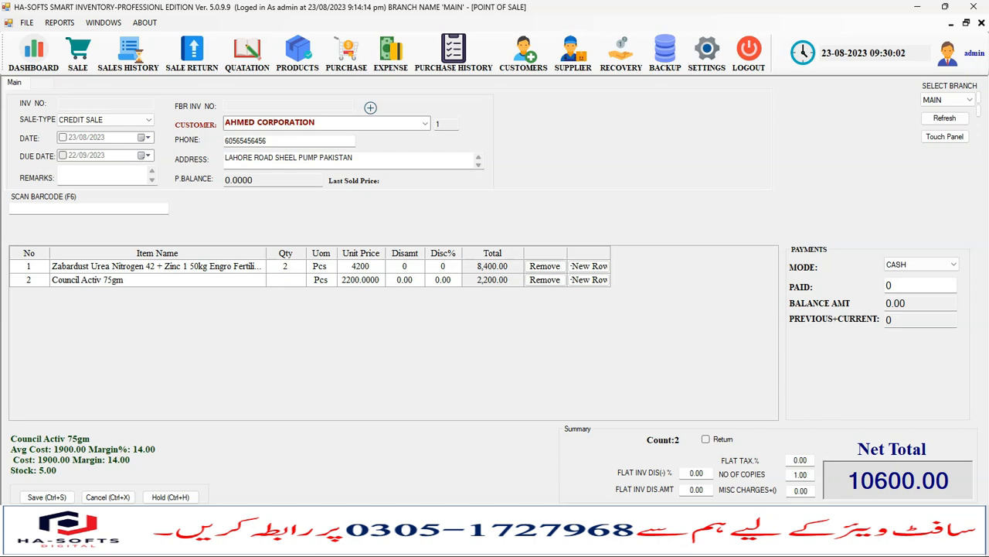
{"action": "key", "text": "Right"}
{"action": "key", "text": "Right"}
{"action": "key", "text": "Right"}
{"action": "key", "text": "Right"}
{"action": "key", "text": "Right"}
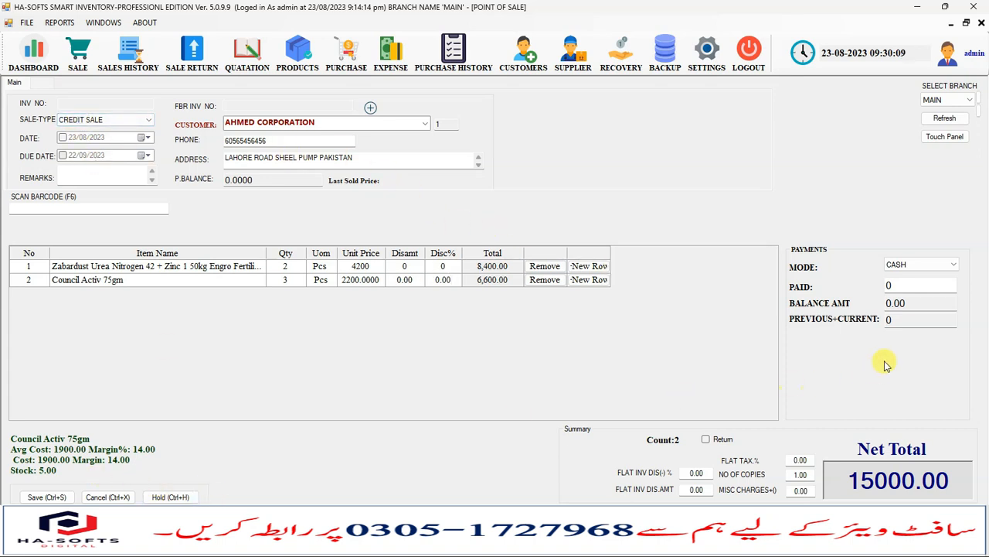
Save the credit sale with the paid amount left at 0 and confirm the save
{"action": "left_click", "coordinate": [904, 285]}
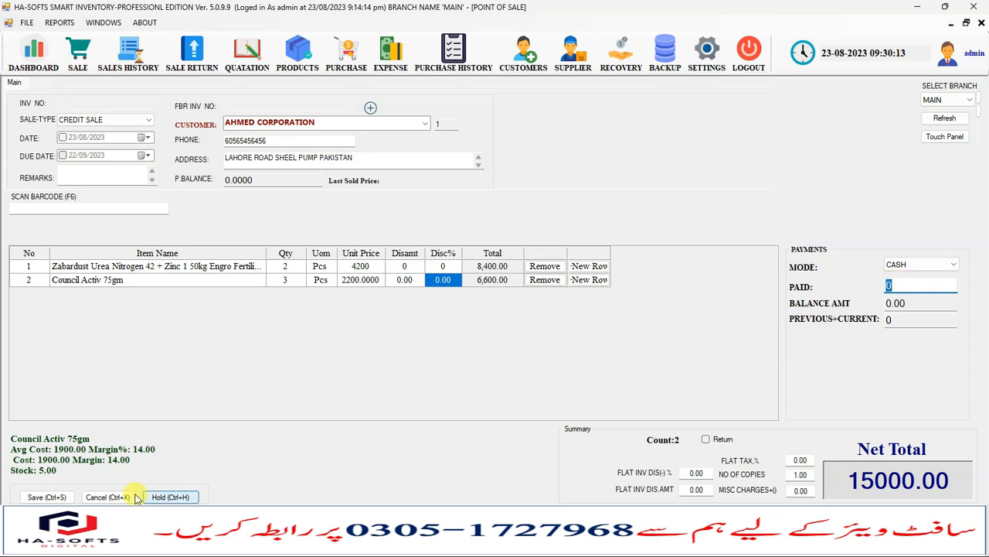
{"action": "left_click", "coordinate": [51, 499]}
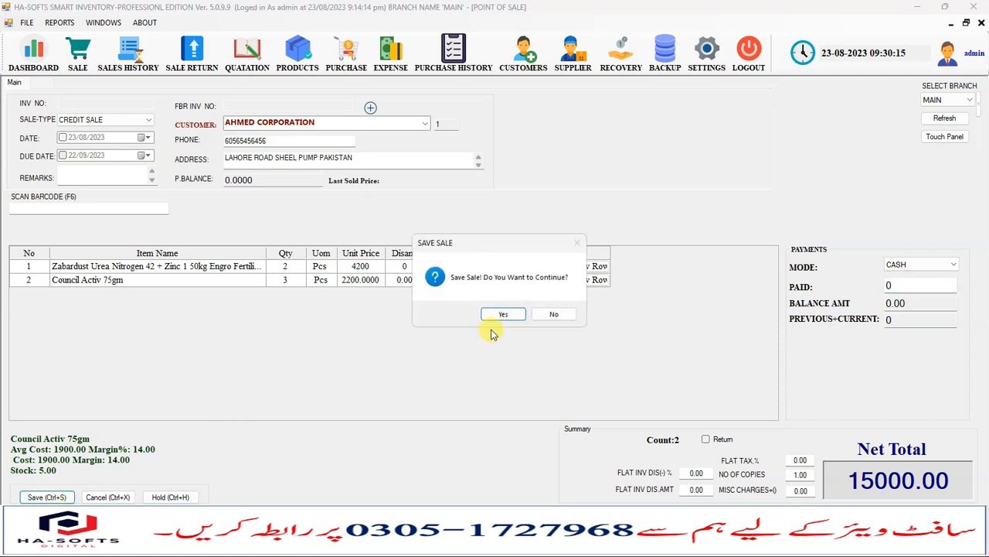
{"action": "left_click", "coordinate": [503, 315]}
{"action": "left_click", "coordinate": [586, 313]}
{"action": "left_click", "coordinate": [558, 315]}
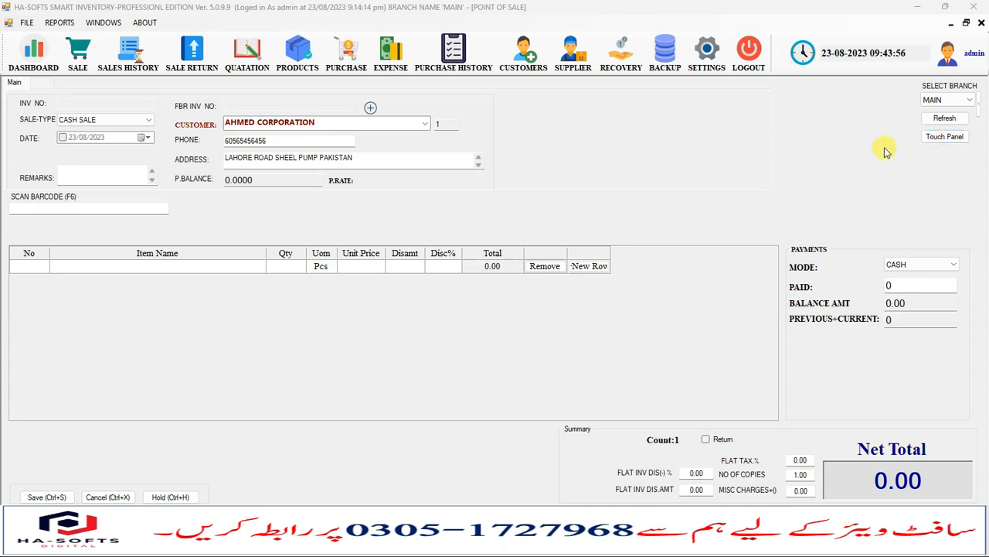
Add 2 pieces of Zabardust Urea to the new cash sale from the touch panel's FERTILIZER category
{"action": "left_click", "coordinate": [942, 139]}
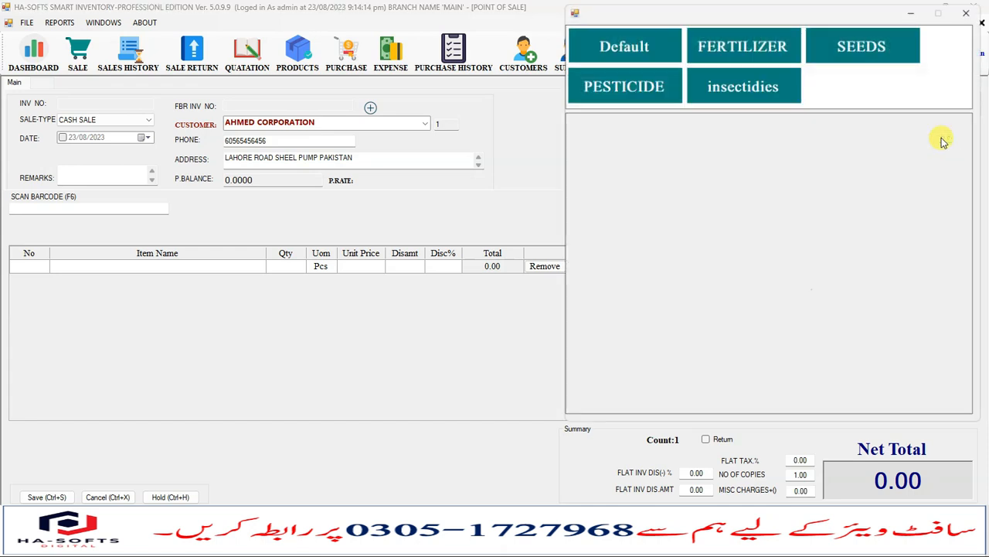
{"action": "left_click", "coordinate": [724, 53]}
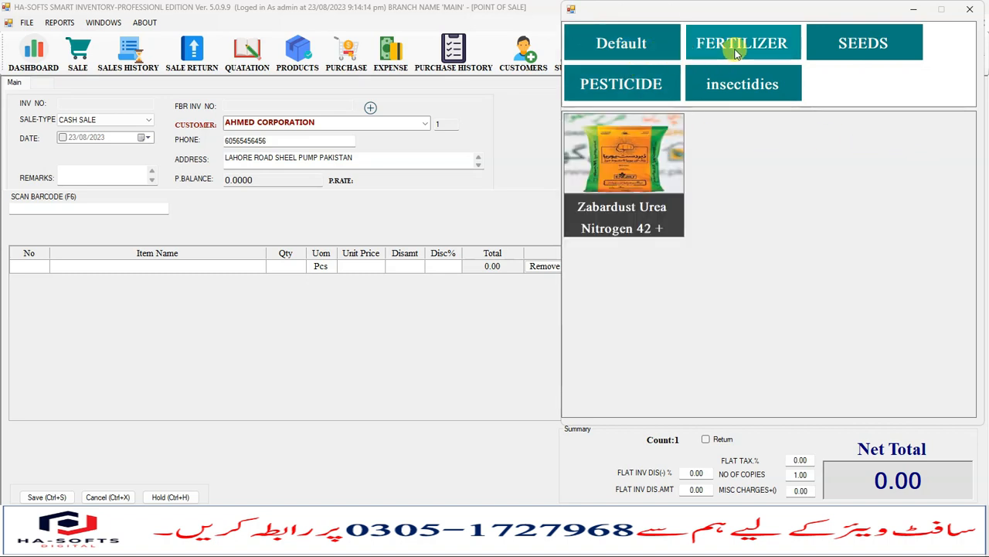
{"action": "left_click", "coordinate": [632, 173]}
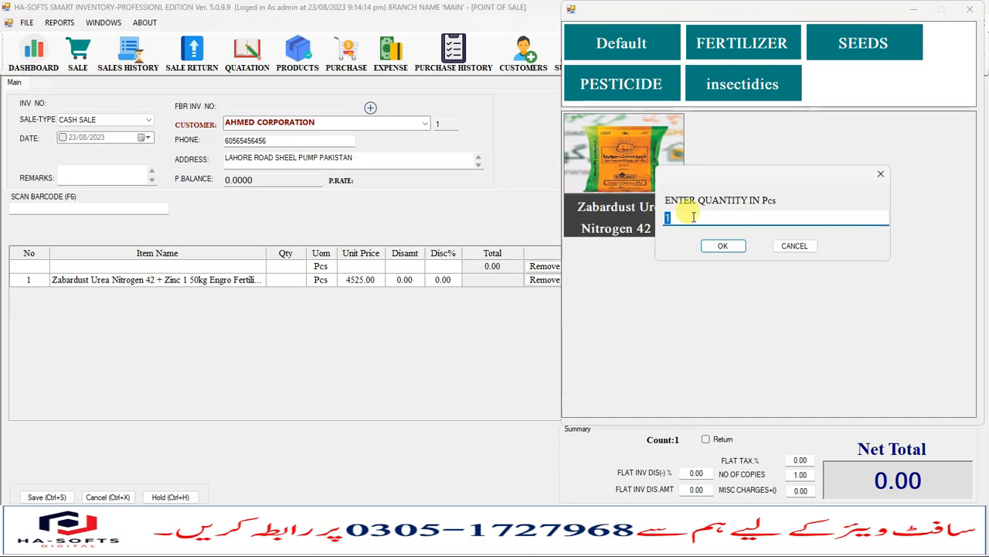
{"action": "type", "text": "2"}
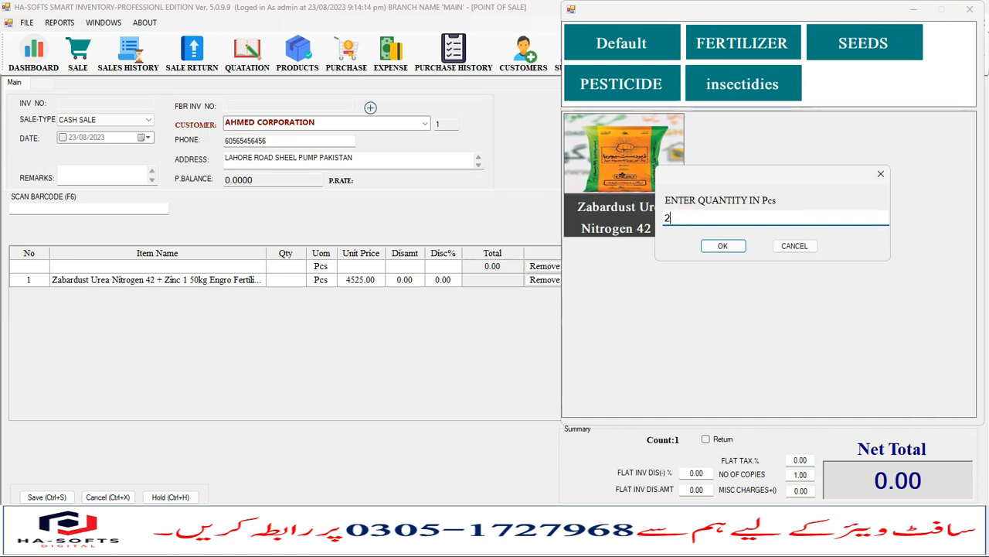
{"action": "left_click", "coordinate": [723, 246]}
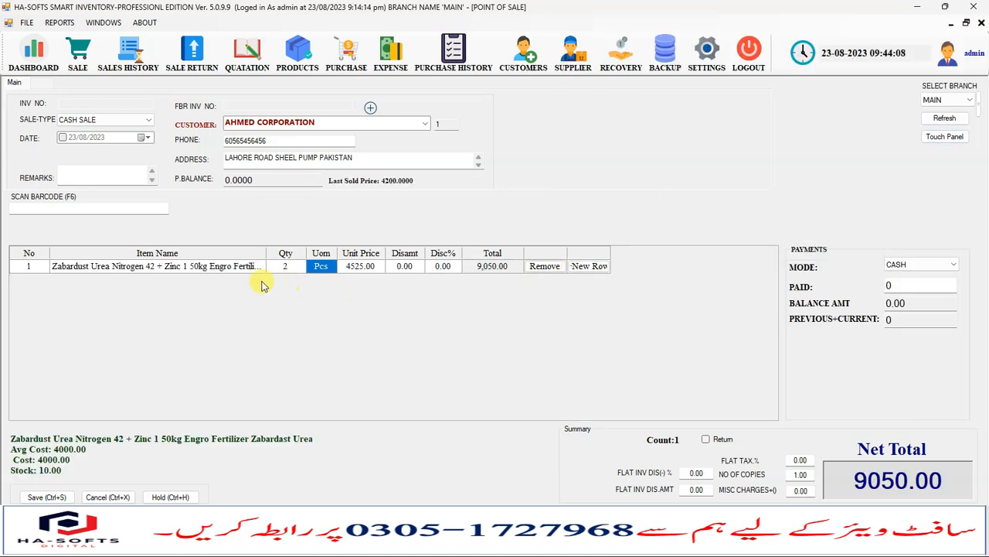
Reopen the touch panel and examine the products in the Default, FERTILIZER, SEEDS, PESTICIDE and insectidies categories
{"action": "left_click", "coordinate": [949, 139]}
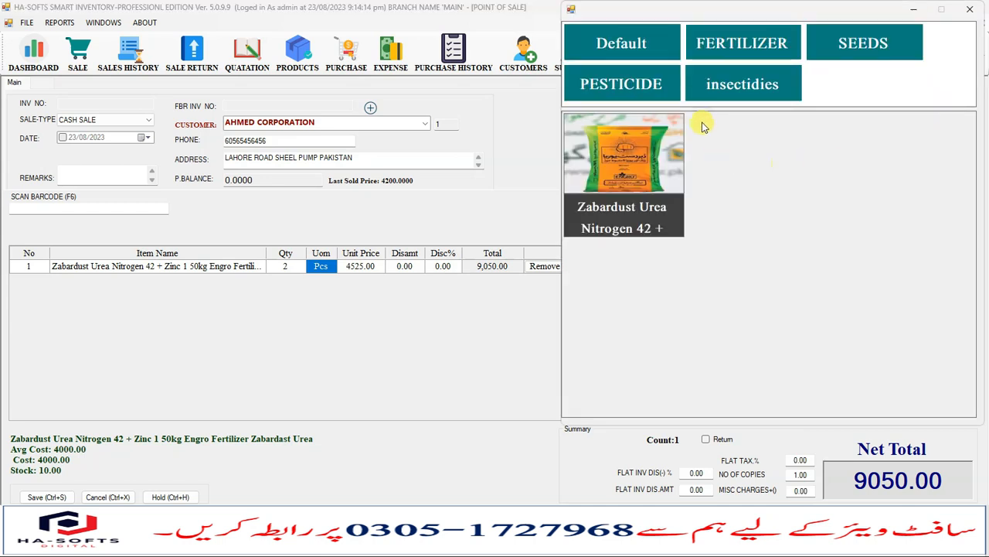
{"action": "left_click", "coordinate": [722, 83]}
{"action": "left_click", "coordinate": [844, 44]}
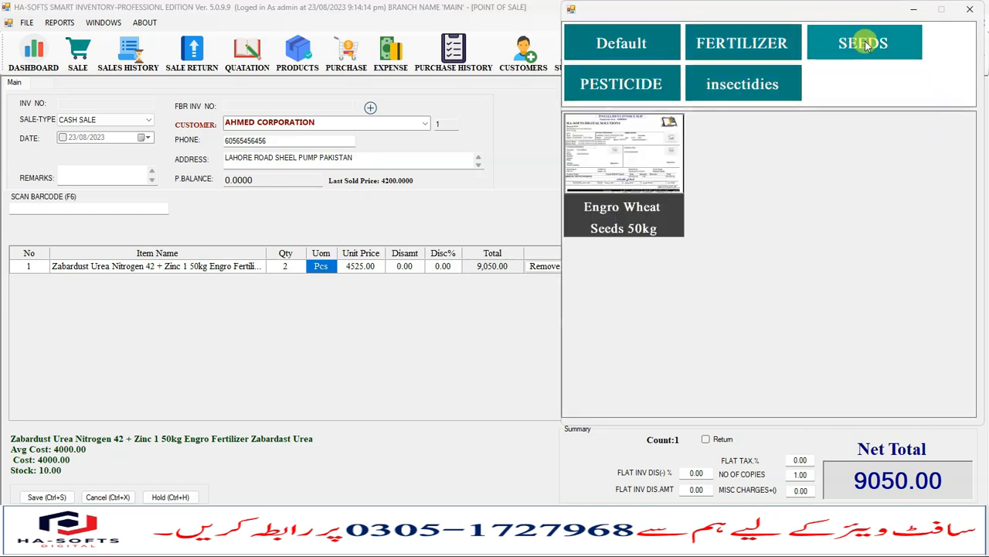
{"action": "left_click", "coordinate": [627, 87]}
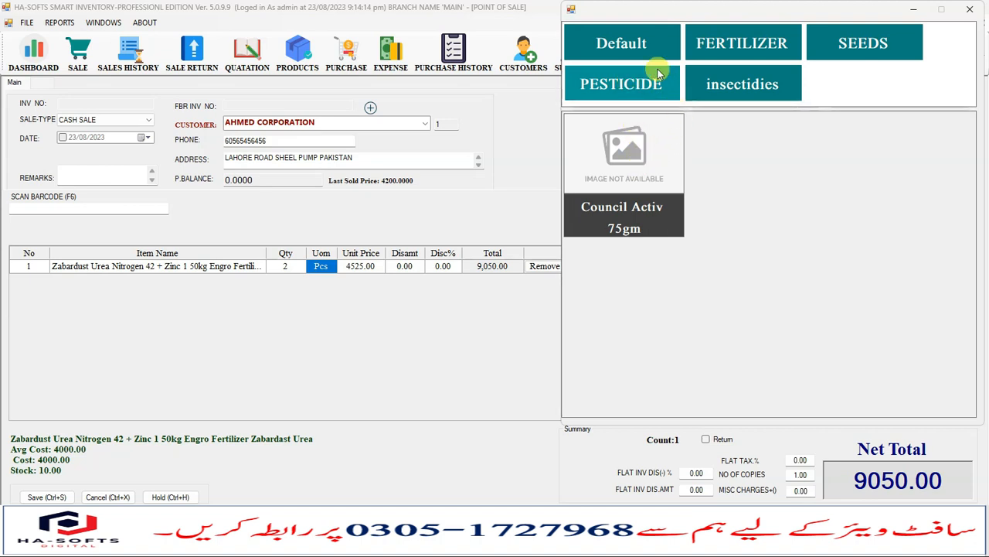
{"action": "left_click", "coordinate": [748, 83]}
{"action": "left_click", "coordinate": [761, 45]}
{"action": "left_click", "coordinate": [841, 48]}
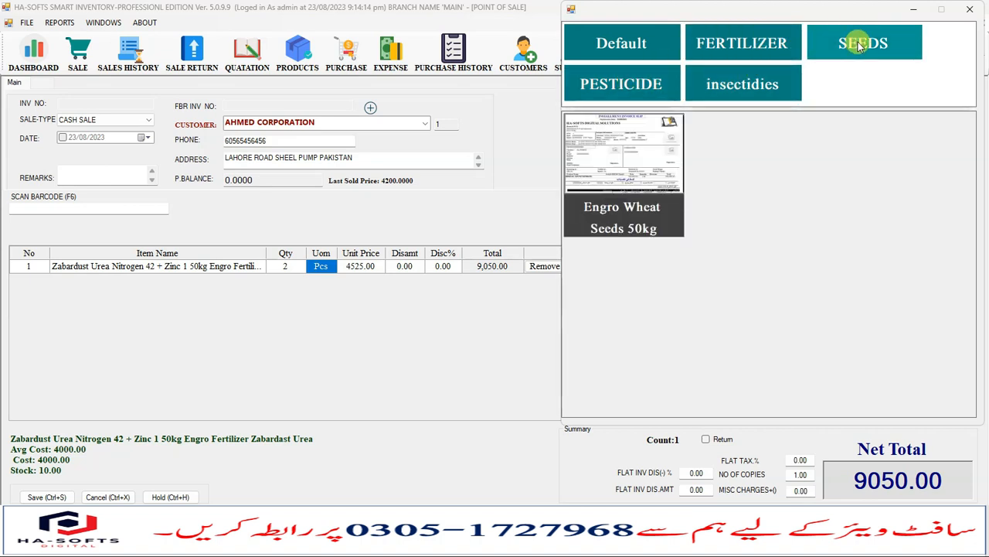
{"action": "left_click", "coordinate": [765, 75]}
{"action": "left_click", "coordinate": [641, 84]}
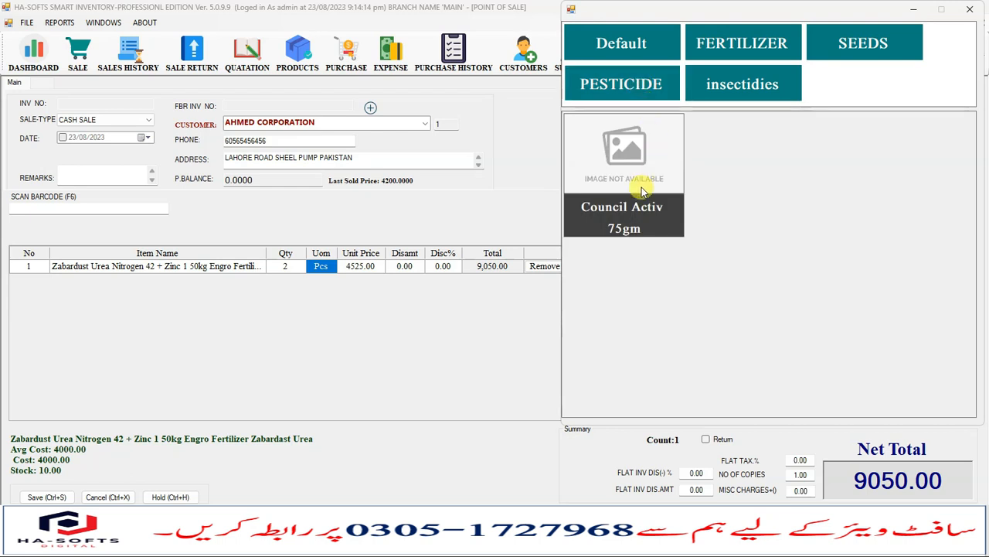
{"action": "left_click", "coordinate": [735, 85]}
{"action": "left_click", "coordinate": [772, 40]}
{"action": "left_click", "coordinate": [853, 42]}
{"action": "left_click", "coordinate": [777, 44]}
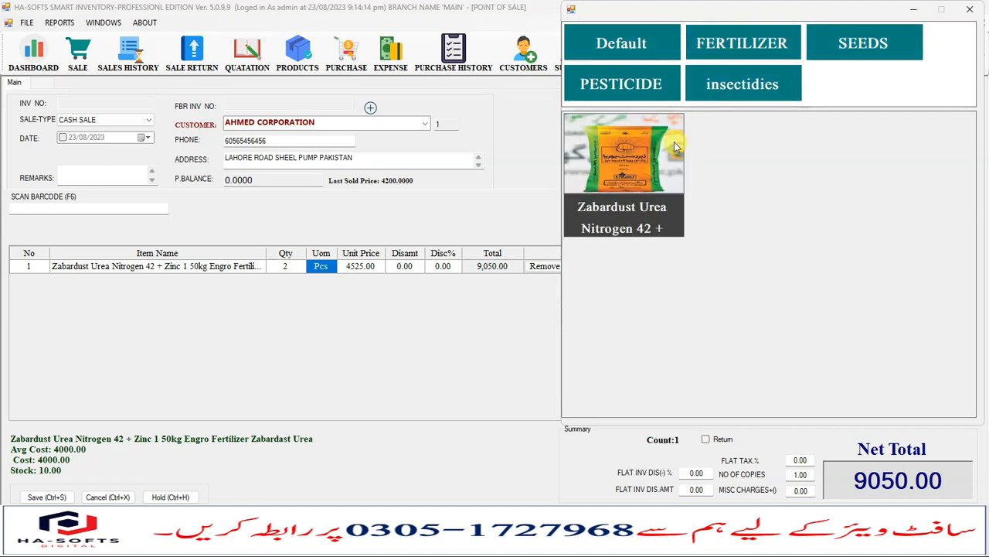
{"action": "left_click", "coordinate": [619, 46]}
{"action": "left_click", "coordinate": [712, 43]}
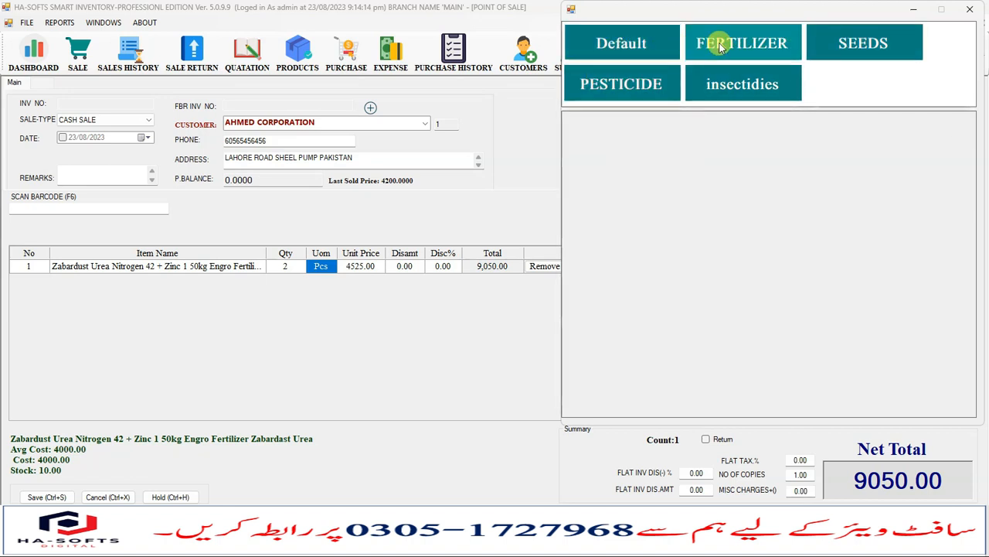
Show the insectidies category in the touch panel and close the panel
{"action": "left_click", "coordinate": [735, 77]}
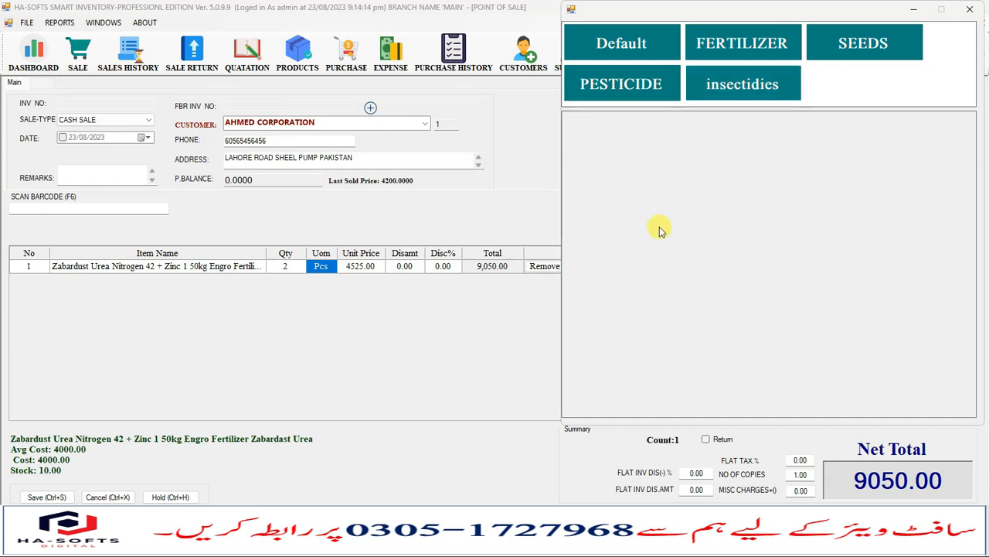
{"action": "left_click", "coordinate": [969, 8]}
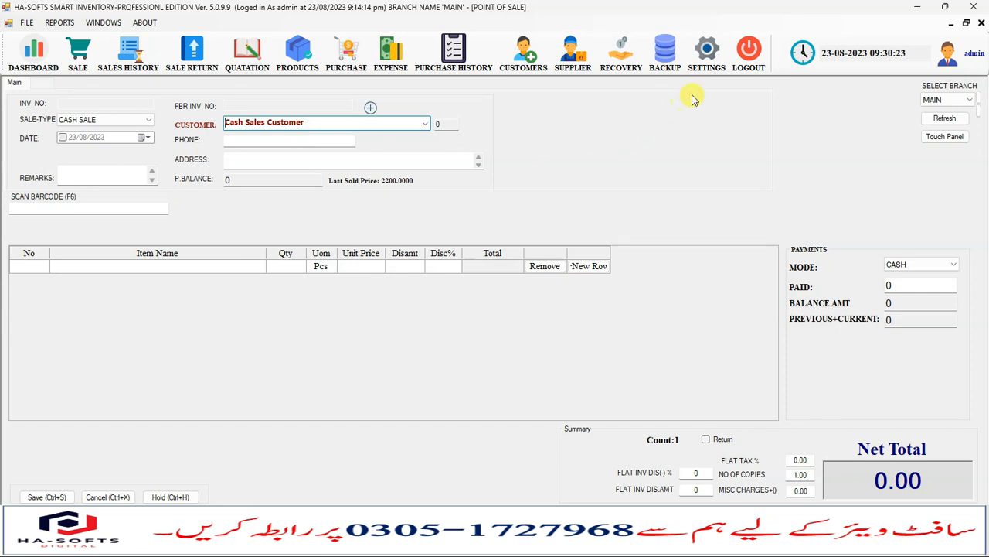
Set the default receipt to POS THERMAL in the printer settings and save the changes
{"action": "left_click", "coordinate": [707, 54]}
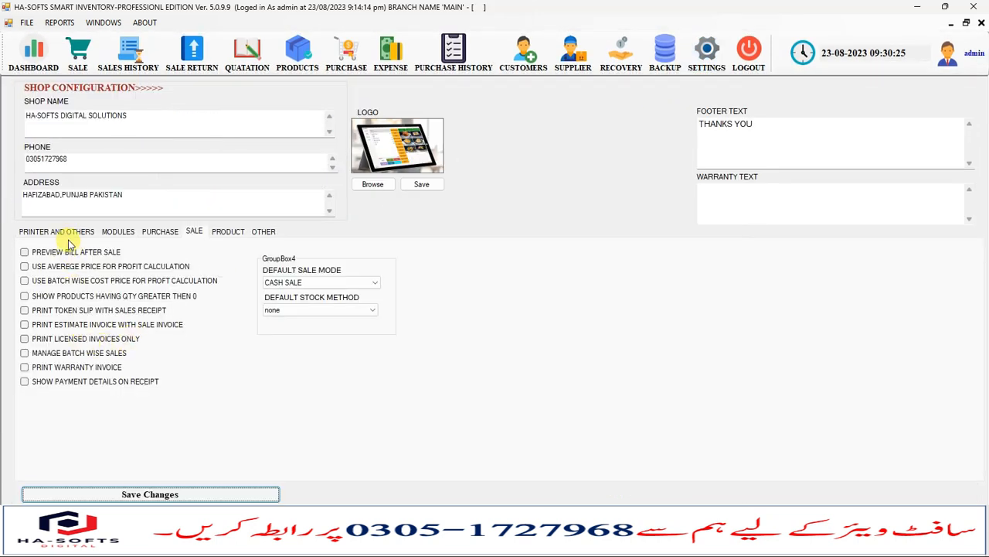
{"action": "left_click", "coordinate": [68, 234]}
{"action": "left_click", "coordinate": [62, 349]}
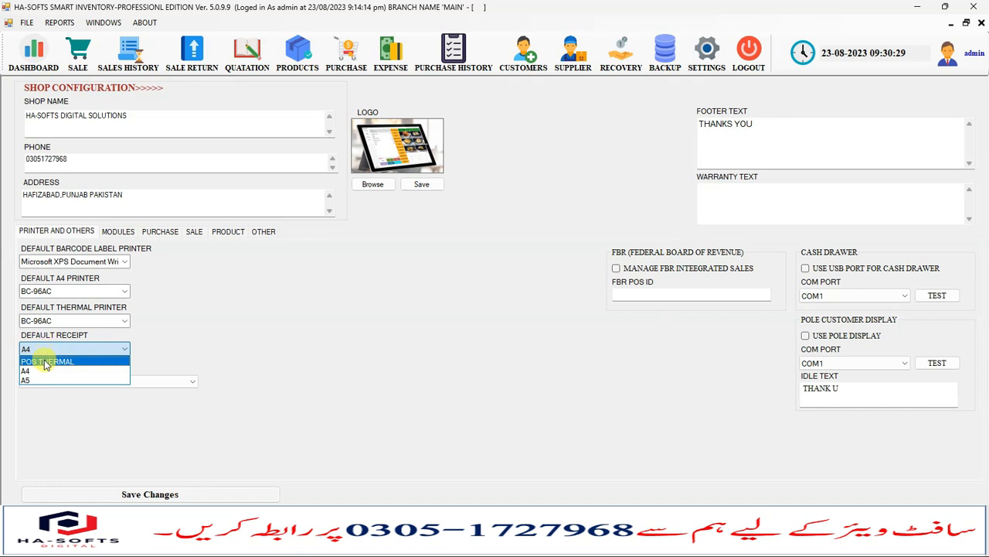
{"action": "left_click", "coordinate": [44, 361]}
{"action": "left_click", "coordinate": [154, 493]}
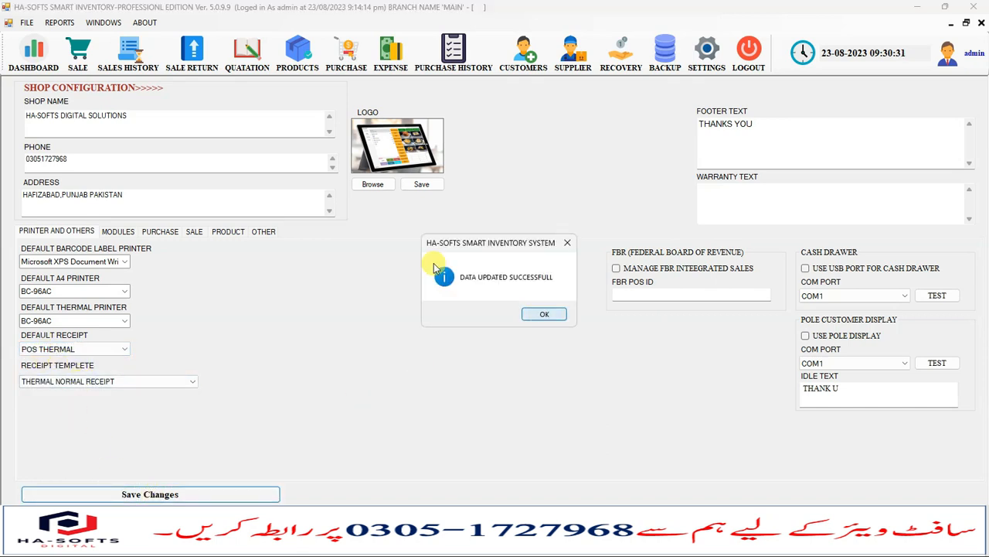
{"action": "key", "text": "Return"}
Load the sales history for 23/08/2023 and open the thermal sale slip of invoice 1 for viewing
{"action": "left_click", "coordinate": [127, 47]}
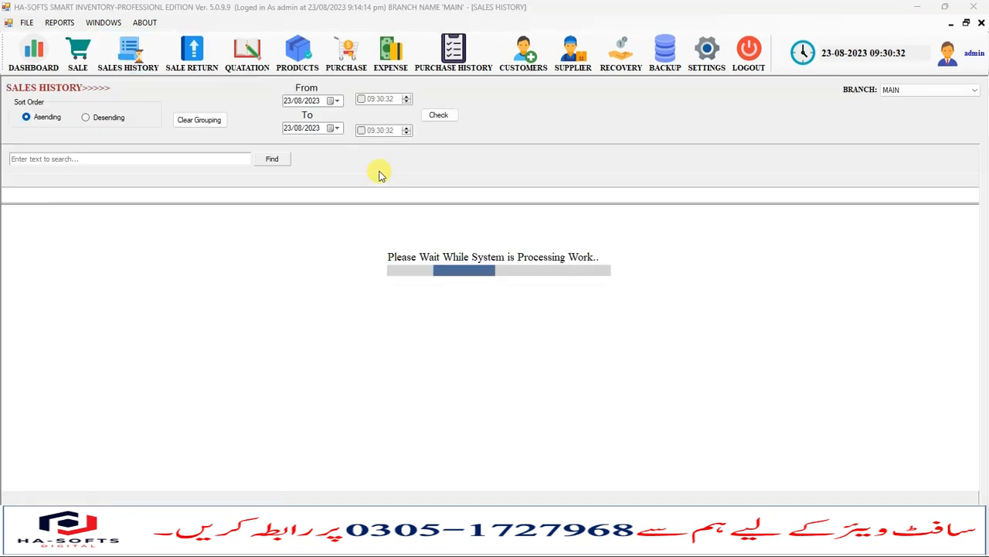
{"action": "left_click", "coordinate": [437, 115]}
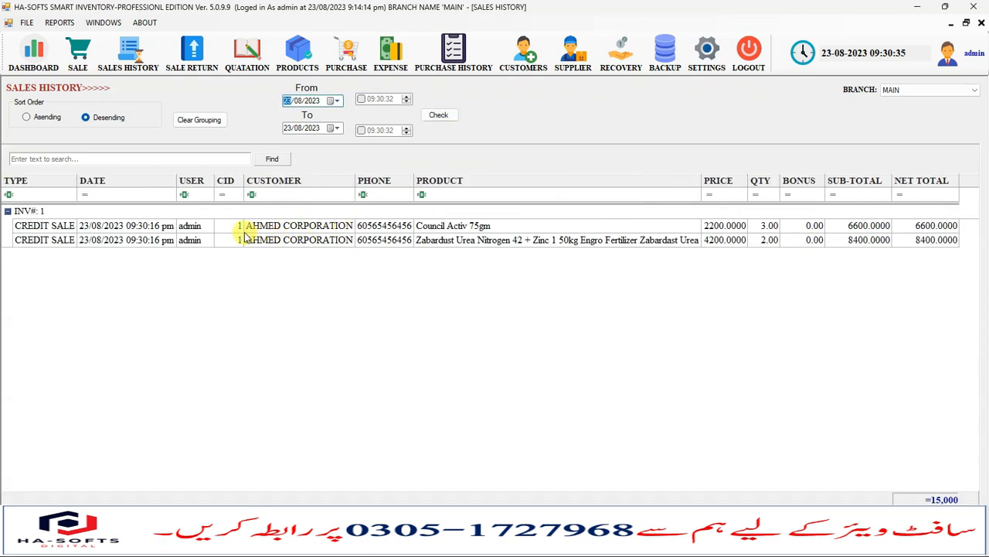
{"action": "double_click", "coordinate": [224, 228]}
{"action": "left_click", "coordinate": [388, 286]}
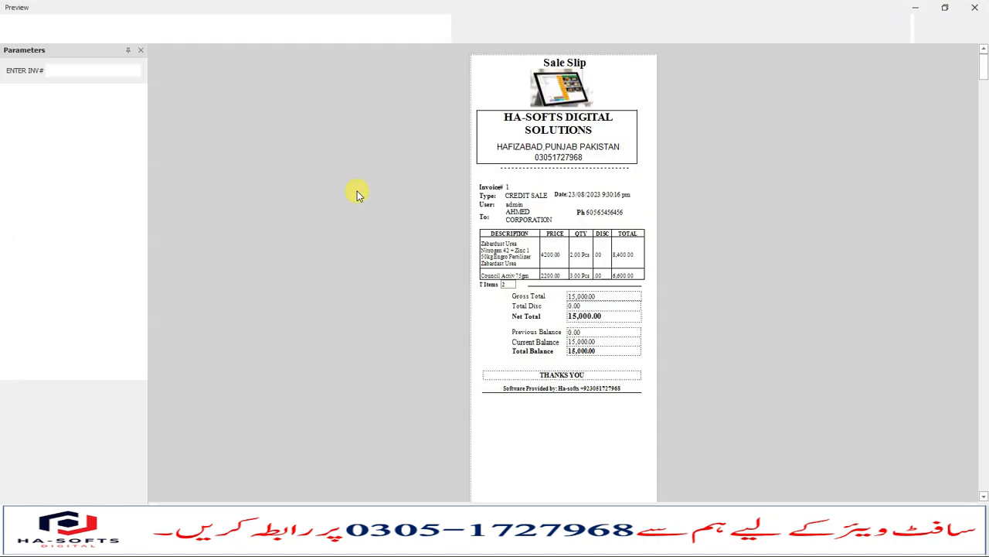
Examine the items, totals and balances on the thermal sale slip at 150% zoom and close the preview
{"action": "left_click", "coordinate": [257, 37]}
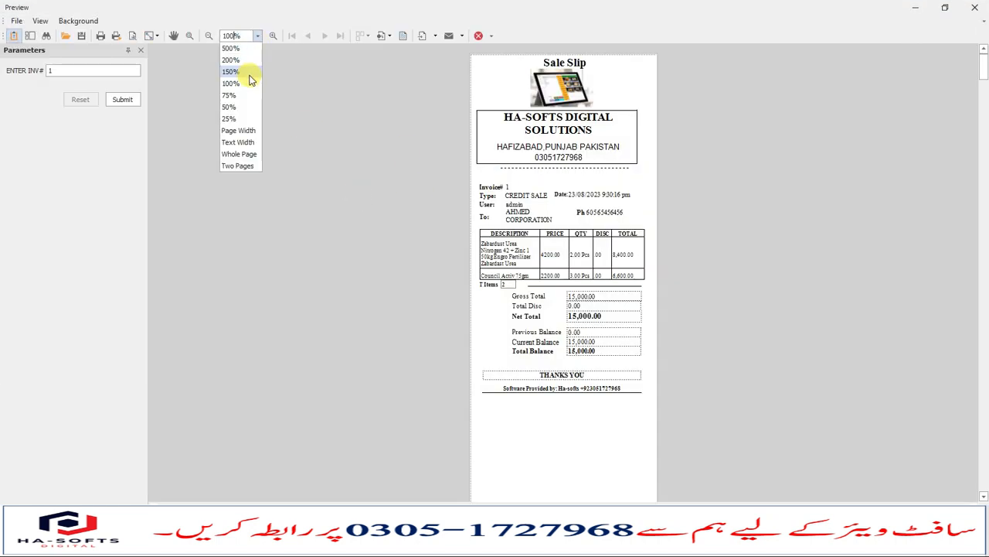
{"action": "left_click", "coordinate": [232, 71]}
{"action": "scroll", "coordinate": [625, 327], "scroll_direction": "down", "scroll_amount": 3}
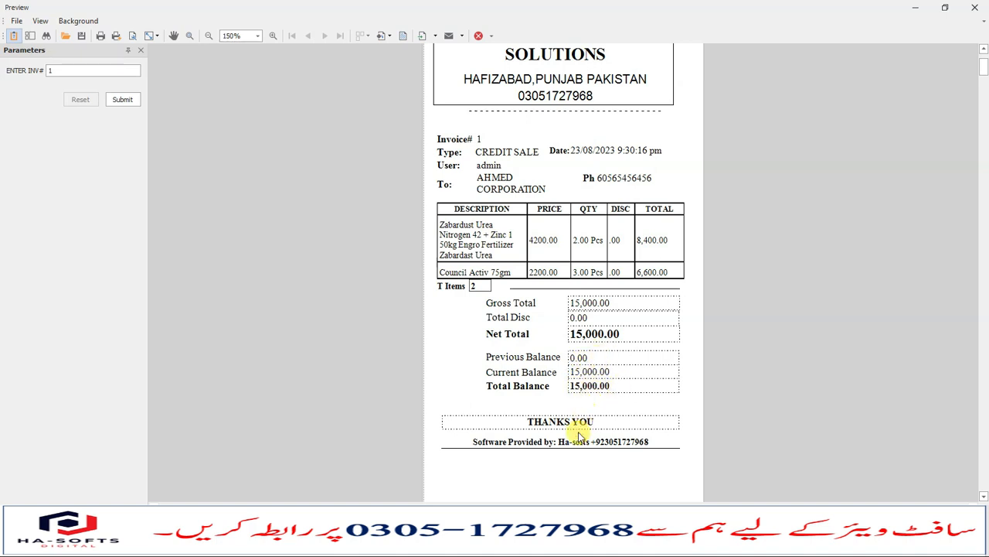
{"action": "scroll", "coordinate": [565, 343], "scroll_direction": "up", "scroll_amount": 3}
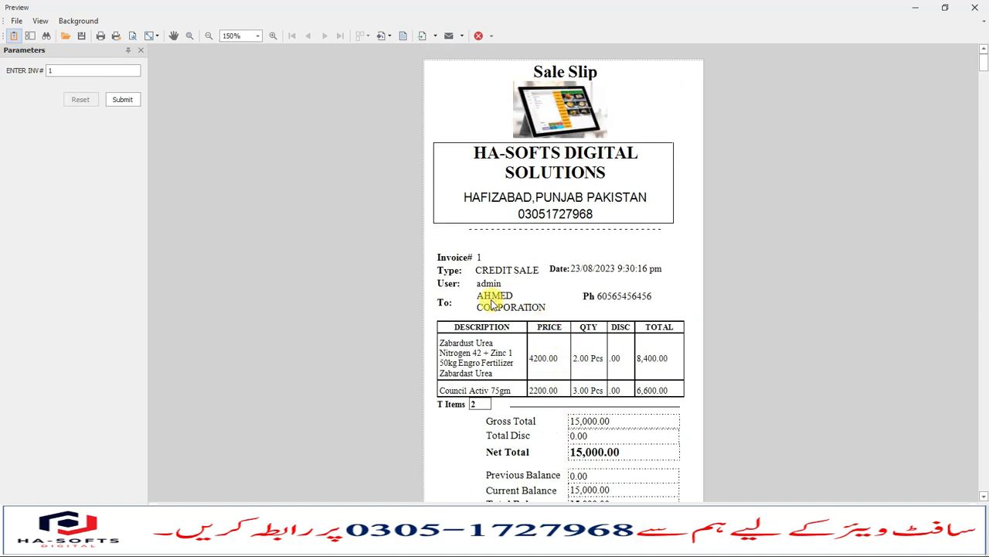
{"action": "left_click", "coordinate": [974, 7]}
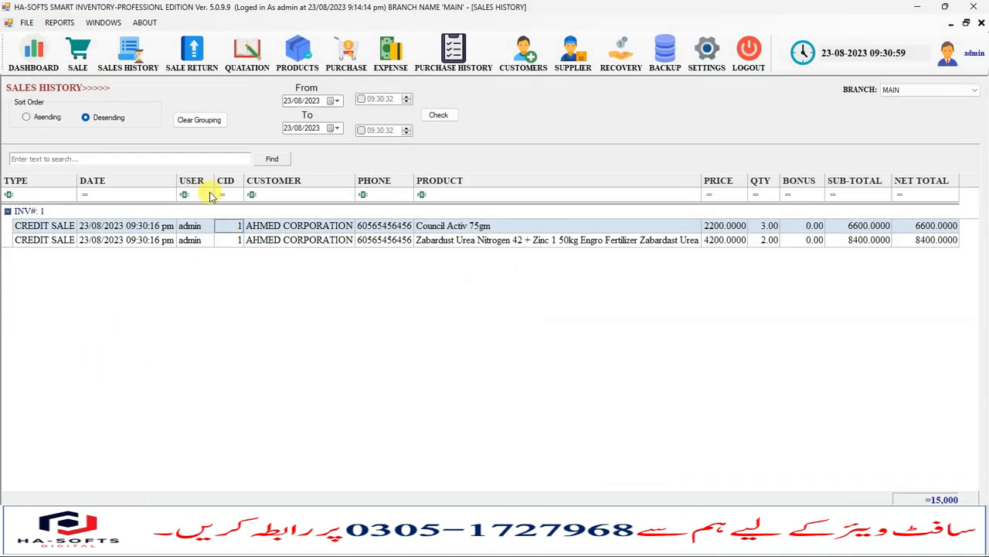
Set the default receipt to A4 in the printer settings and save the changes
{"action": "left_click", "coordinate": [707, 50]}
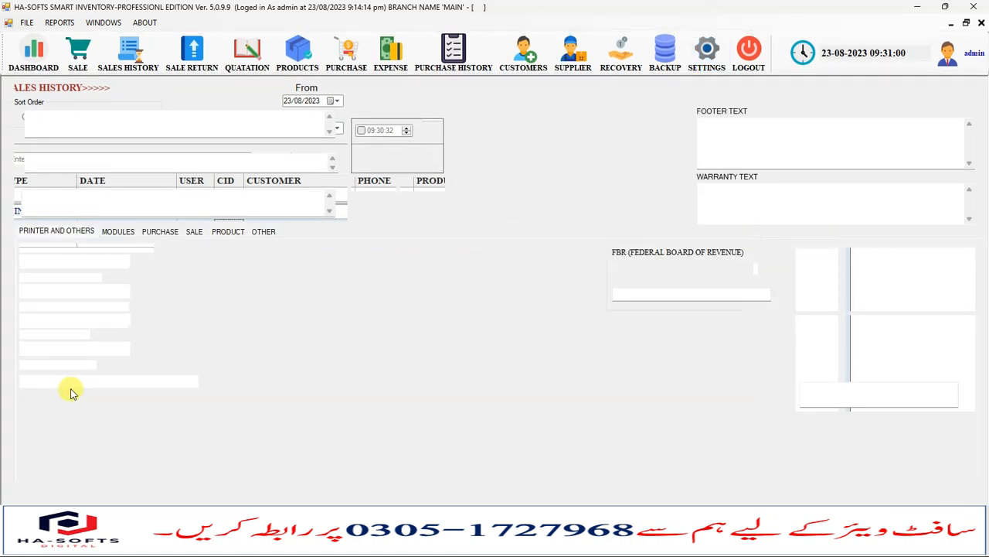
{"action": "left_click", "coordinate": [48, 349]}
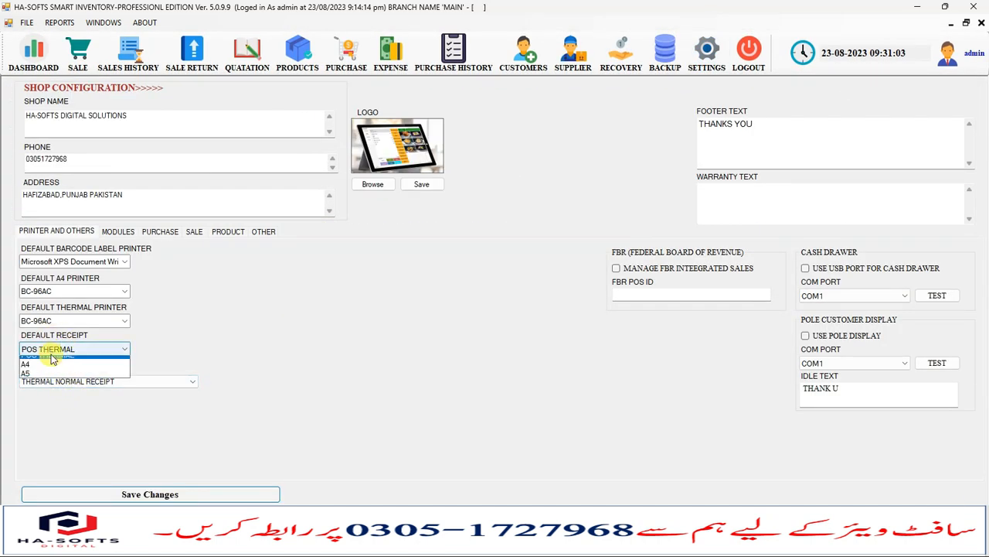
{"action": "left_click", "coordinate": [49, 379]}
{"action": "left_click", "coordinate": [62, 348]}
{"action": "left_click", "coordinate": [47, 370]}
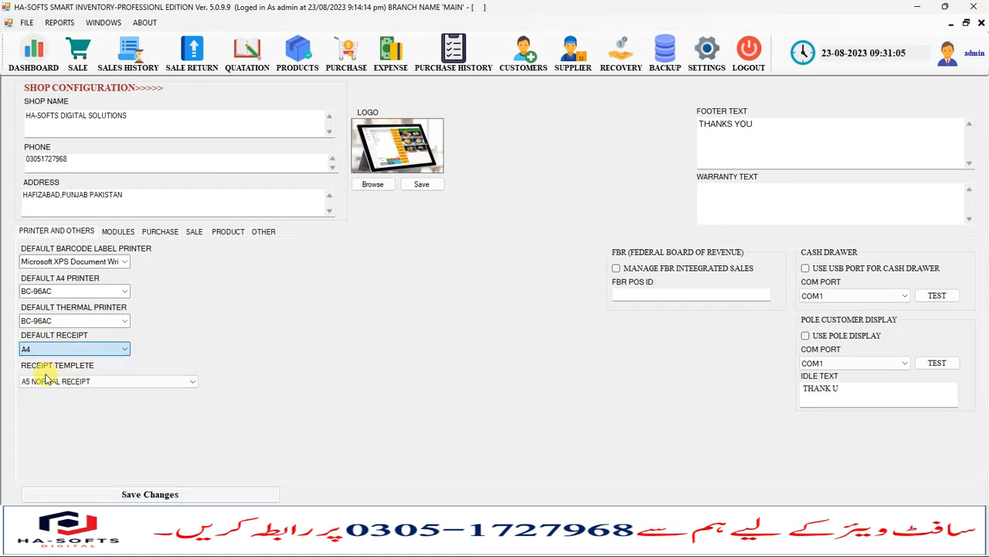
{"action": "left_click", "coordinate": [185, 493]}
{"action": "left_click", "coordinate": [533, 317]}
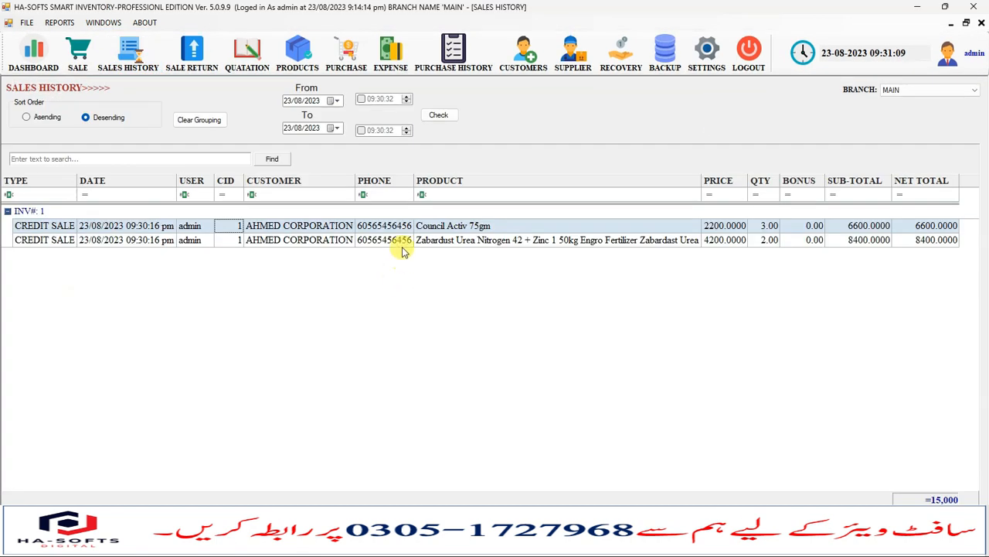
Preview the A4 sale invoice of invoice 1 at 150% zoom and examine its customer details, items and totals
{"action": "double_click", "coordinate": [406, 240]}
{"action": "left_click", "coordinate": [395, 289]}
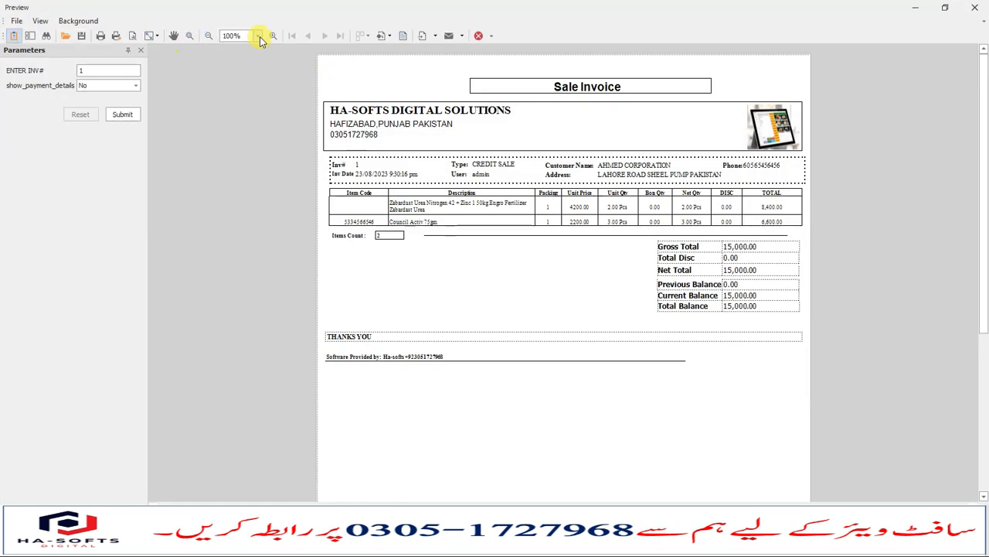
{"action": "left_click", "coordinate": [258, 36]}
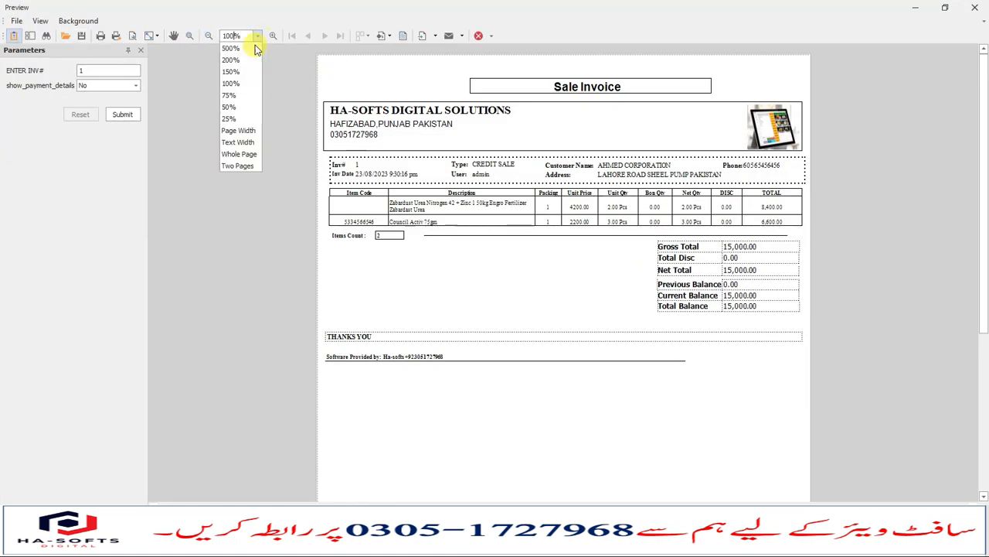
{"action": "left_click", "coordinate": [237, 68]}
{"action": "scroll", "coordinate": [464, 209], "scroll_direction": "up", "scroll_amount": 1}
{"action": "scroll", "coordinate": [497, 220], "scroll_direction": "up", "scroll_amount": 1}
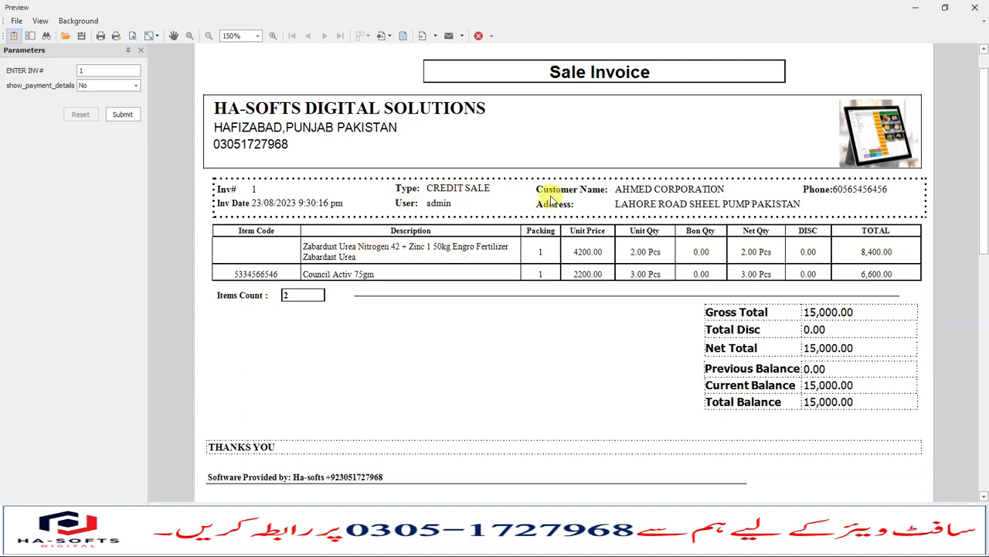
{"action": "left_click_drag", "start_coordinate": [775, 317], "coordinate": [793, 397]}
{"action": "left_click", "coordinate": [567, 367]}
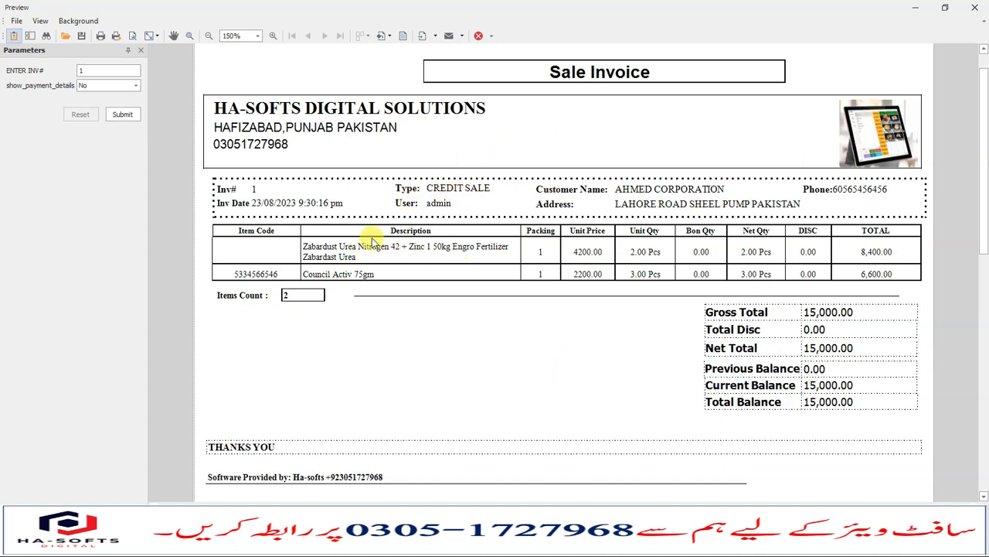
{"action": "key", "text": "Escape"}
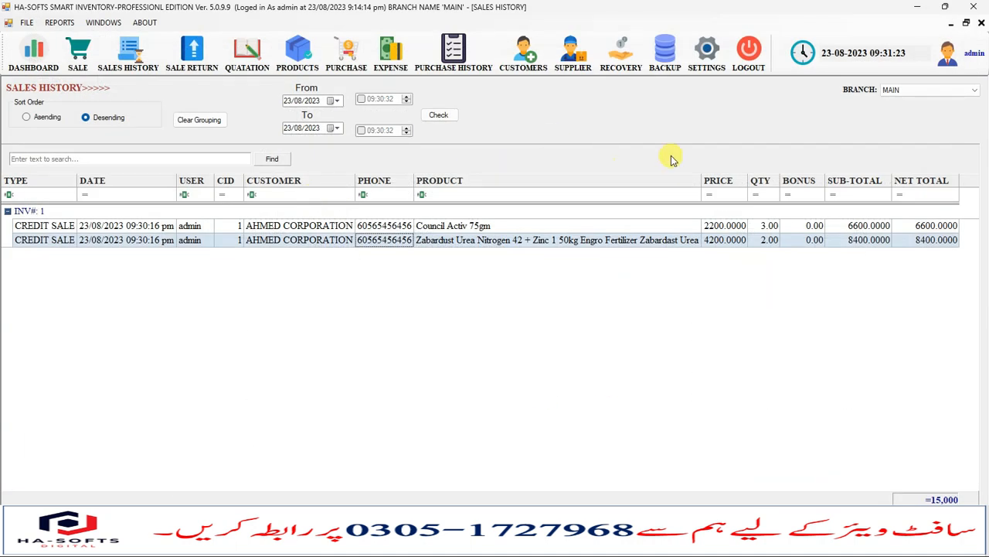
Examine the operations offered for invoice 1, glance at the sale screen and go back to the sales history
{"action": "double_click", "coordinate": [214, 244]}
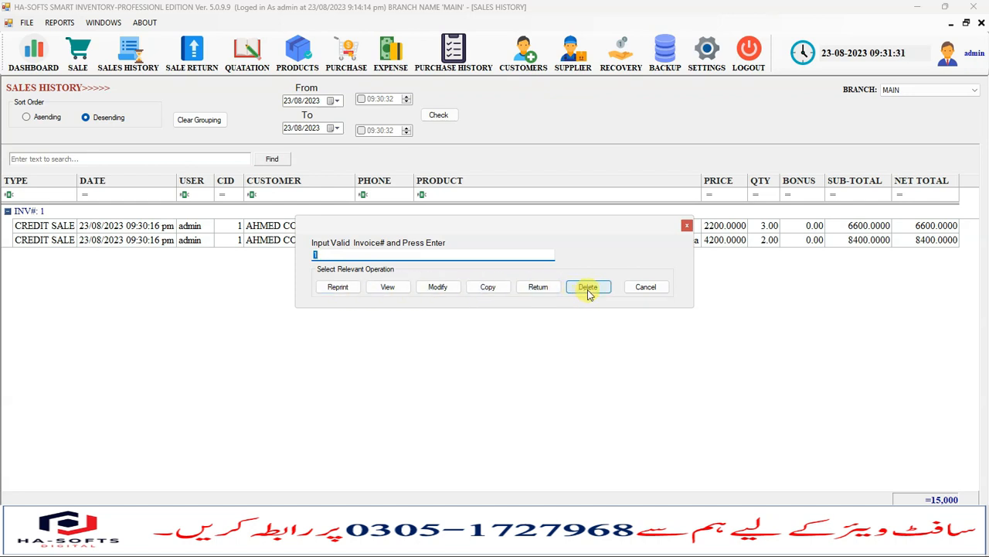
{"action": "left_click", "coordinate": [687, 227]}
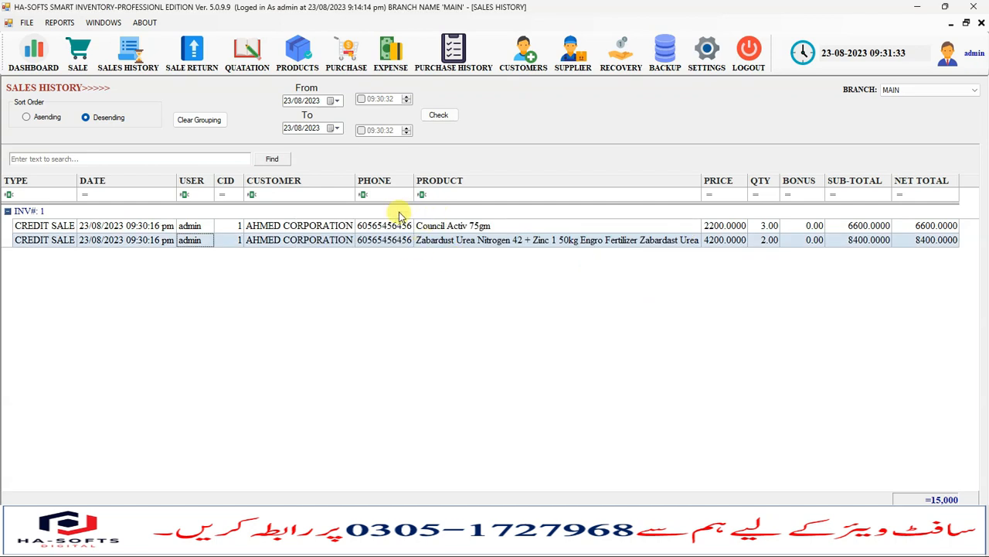
{"action": "left_click", "coordinate": [80, 56]}
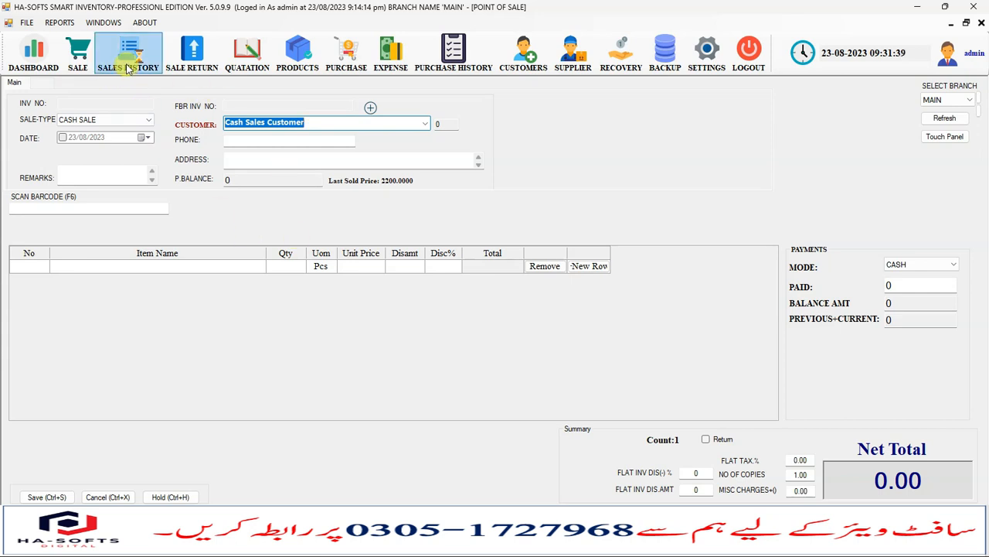
{"action": "left_click", "coordinate": [128, 68]}
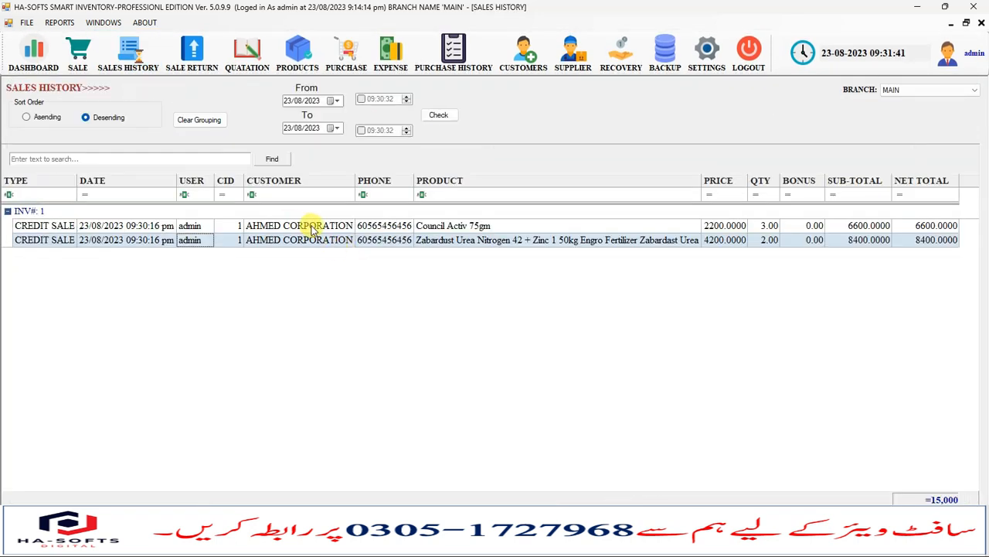
Add Council Activ 75gm from invoice 1 to a sales return and close the return screen without saving
{"action": "double_click", "coordinate": [309, 225]}
{"action": "left_click", "coordinate": [534, 287]}
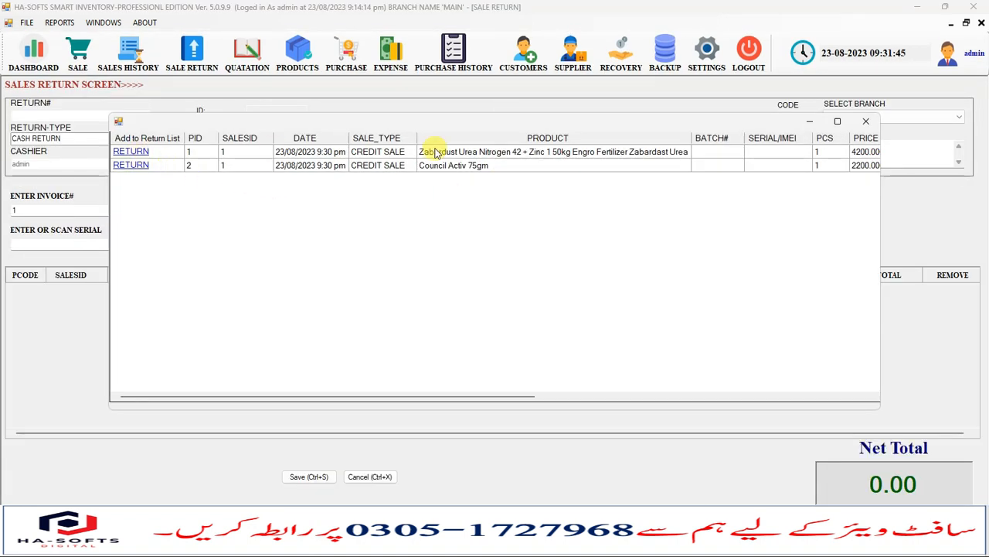
{"action": "left_click", "coordinate": [133, 166]}
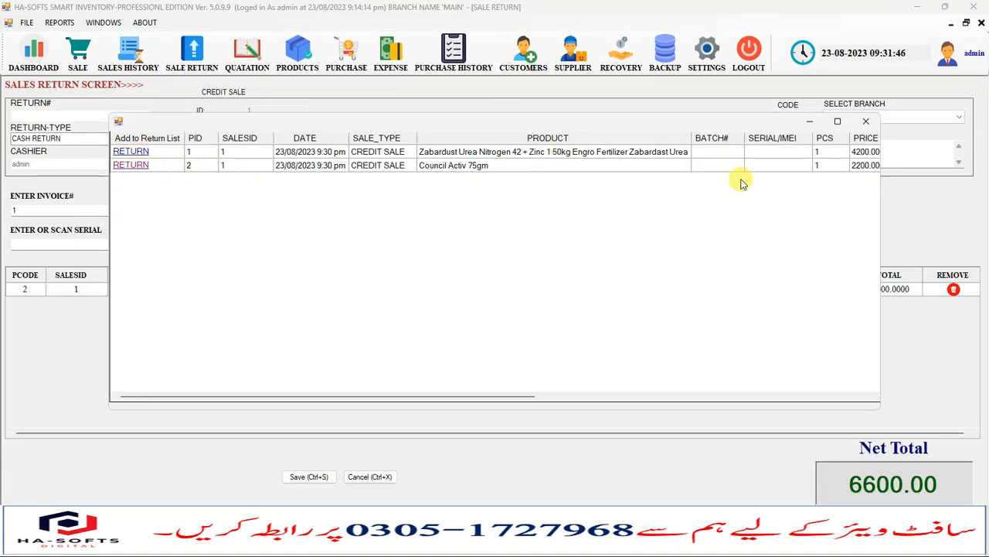
{"action": "left_click", "coordinate": [864, 120]}
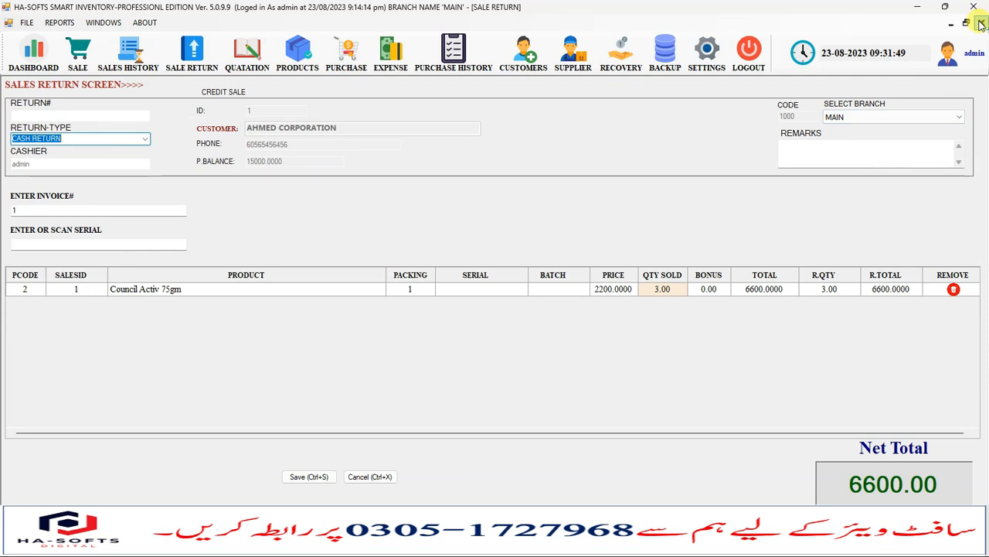
{"action": "left_click", "coordinate": [982, 25]}
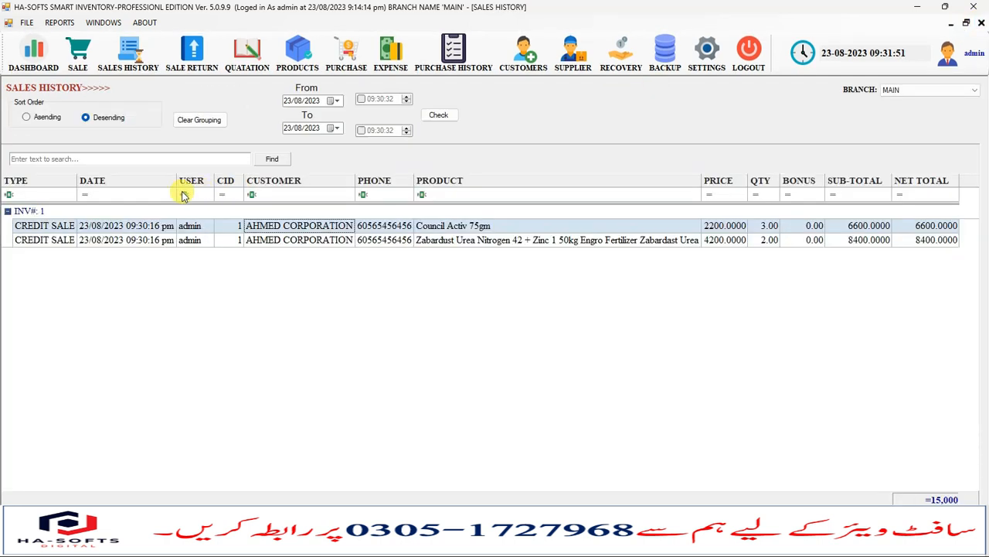
Enter Zabardust Urea on a new cash sale with the Return option enabled, save it and close the sale screen
{"action": "left_click", "coordinate": [79, 61]}
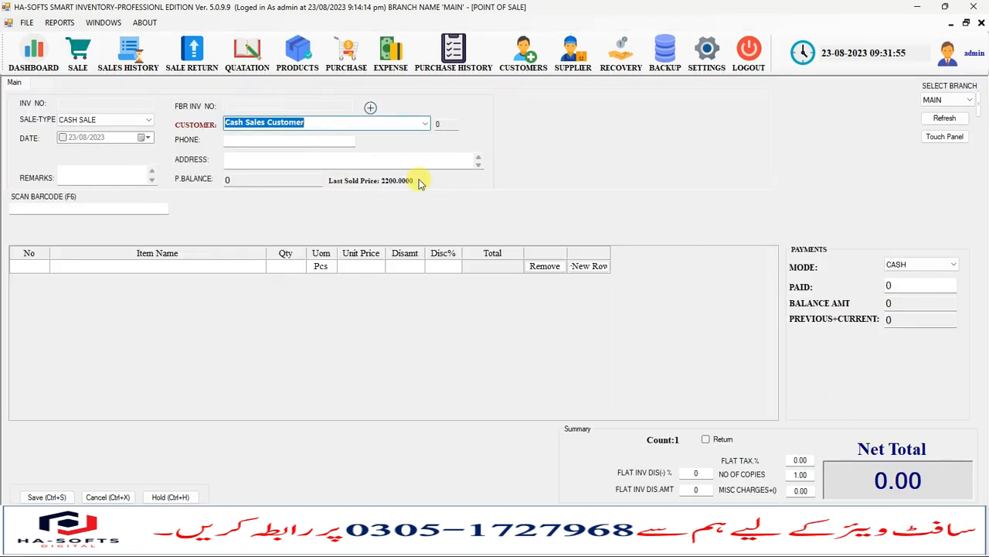
{"action": "key", "text": "Return"}
{"action": "key", "text": "Down"}
{"action": "key", "text": "Return"}
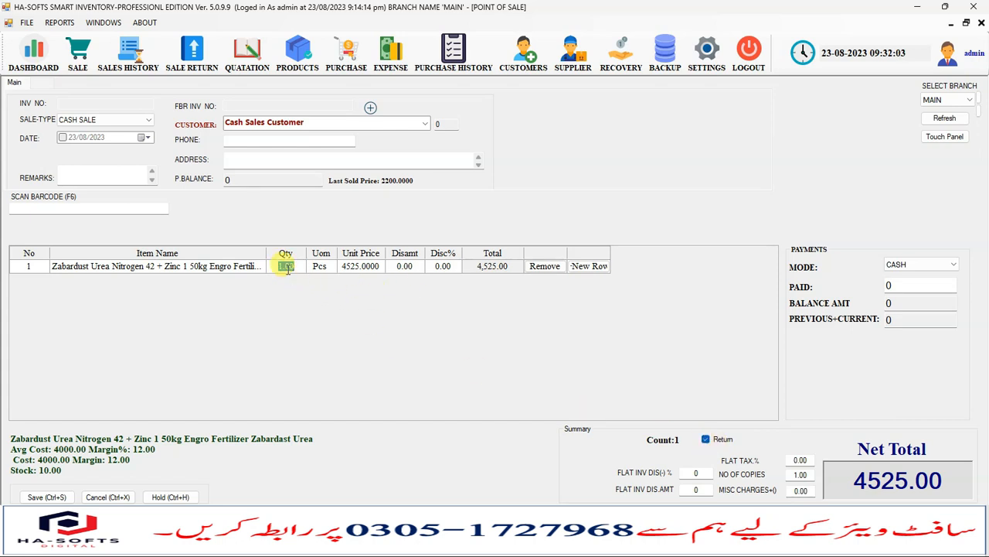
{"action": "key", "text": "ctrl+s"}
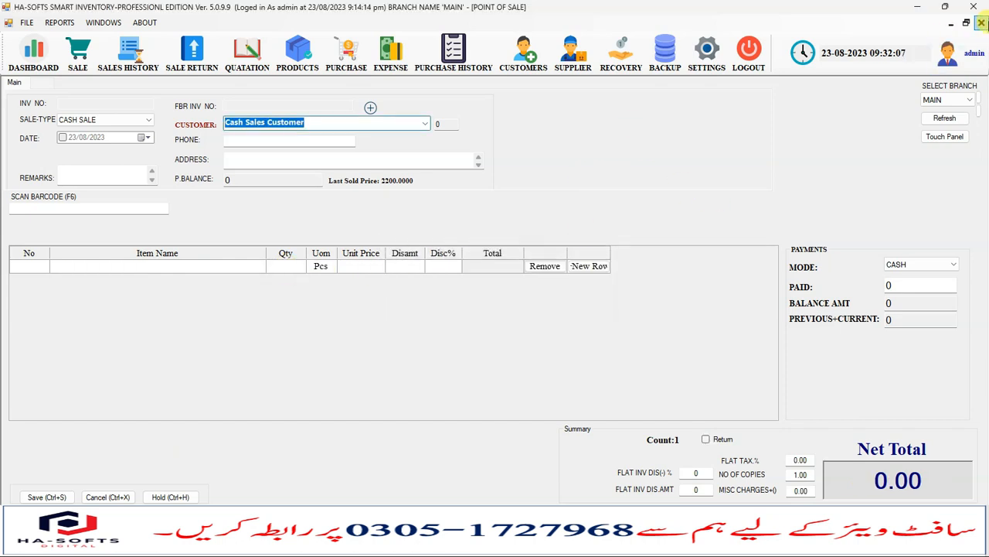
{"action": "left_click", "coordinate": [982, 23]}
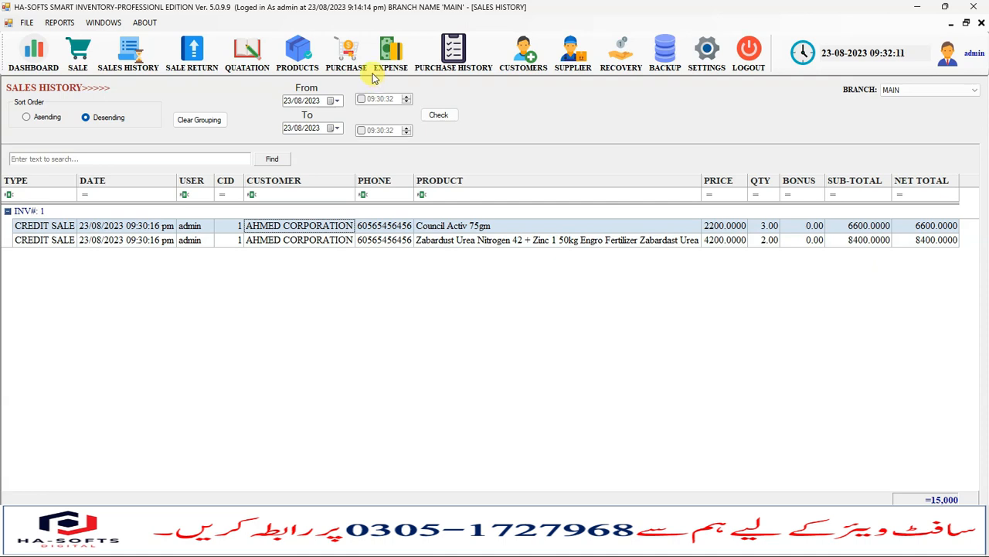
Record a BILL expense of 1000 with the remark "bijli ka bil" in the expense book, save it and close the book
{"action": "left_click", "coordinate": [27, 23]}
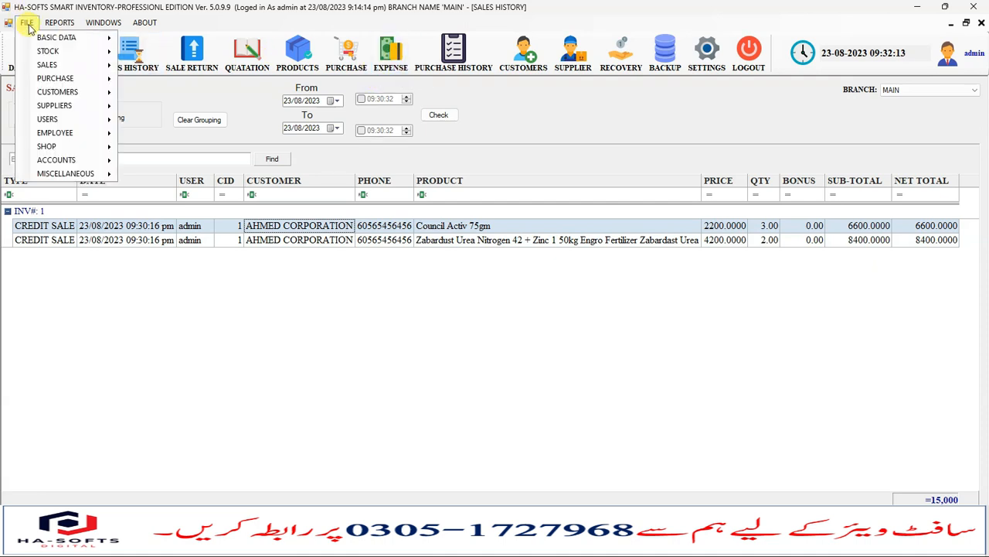
{"action": "mouse_move", "coordinate": [58, 37]}
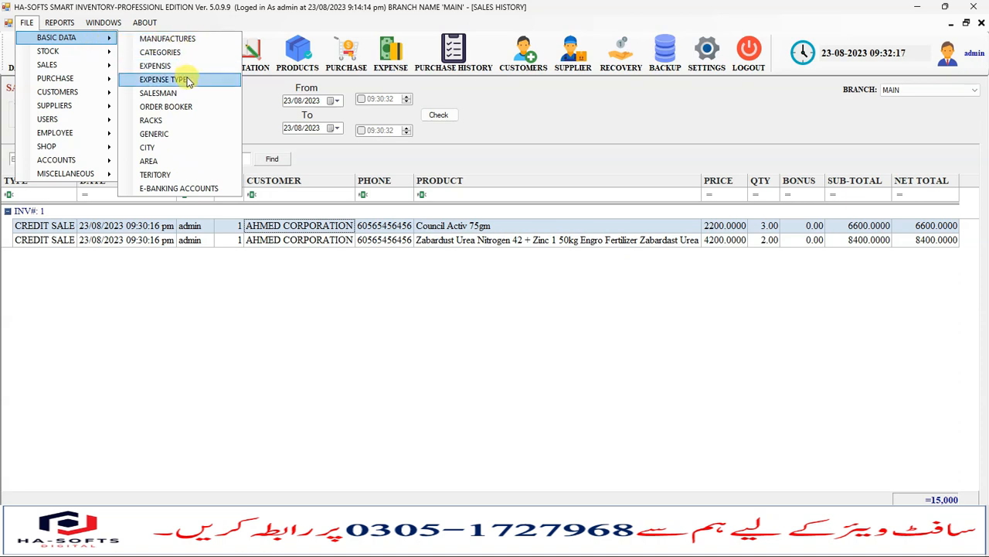
{"action": "left_click", "coordinate": [159, 66]}
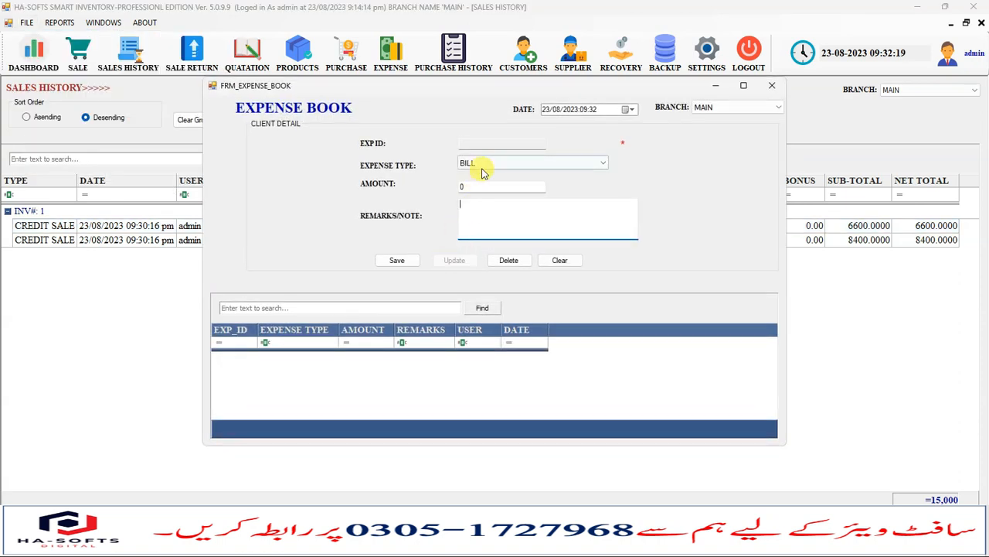
{"action": "left_click", "coordinate": [481, 167]}
{"action": "left_click", "coordinate": [476, 169]}
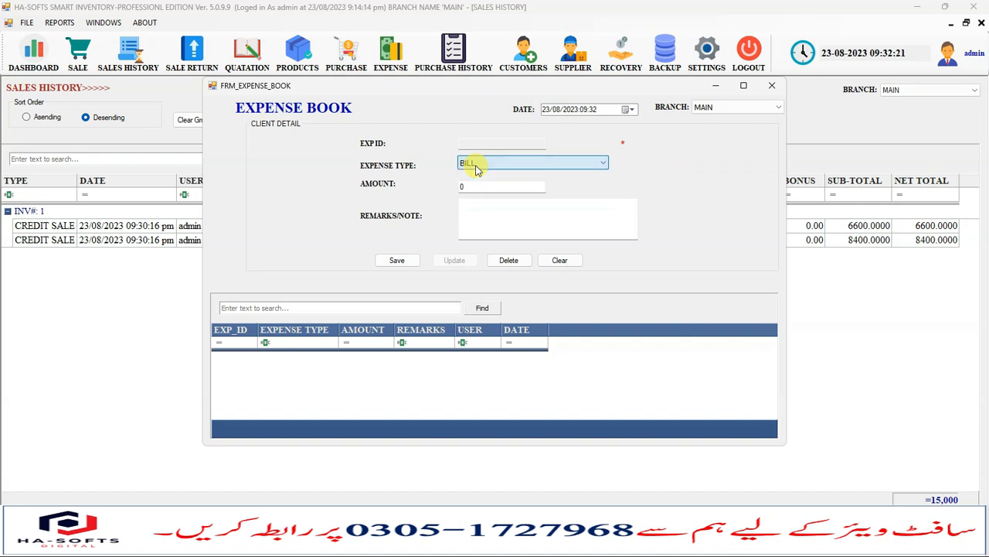
{"action": "left_click", "coordinate": [468, 209]}
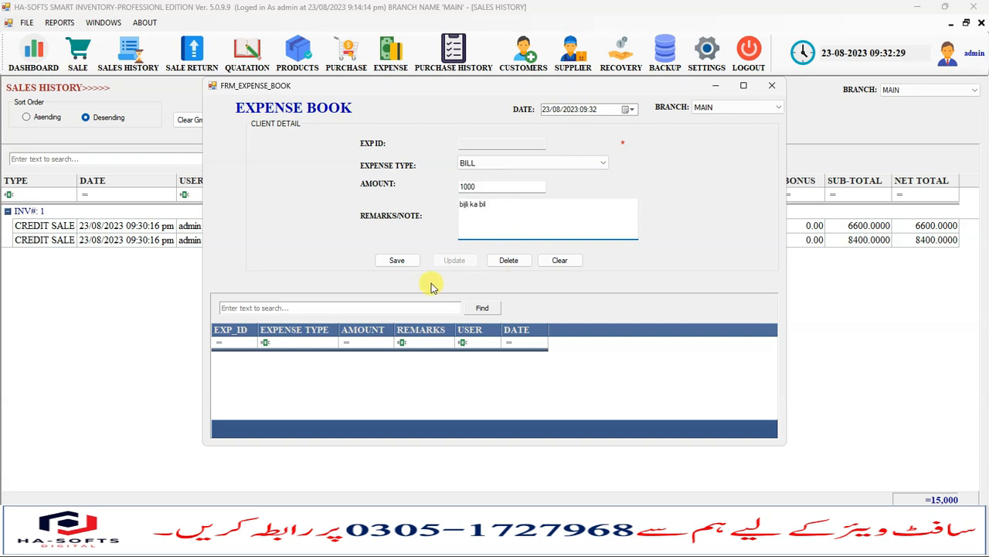
{"action": "left_click", "coordinate": [398, 260]}
{"action": "left_click", "coordinate": [541, 315]}
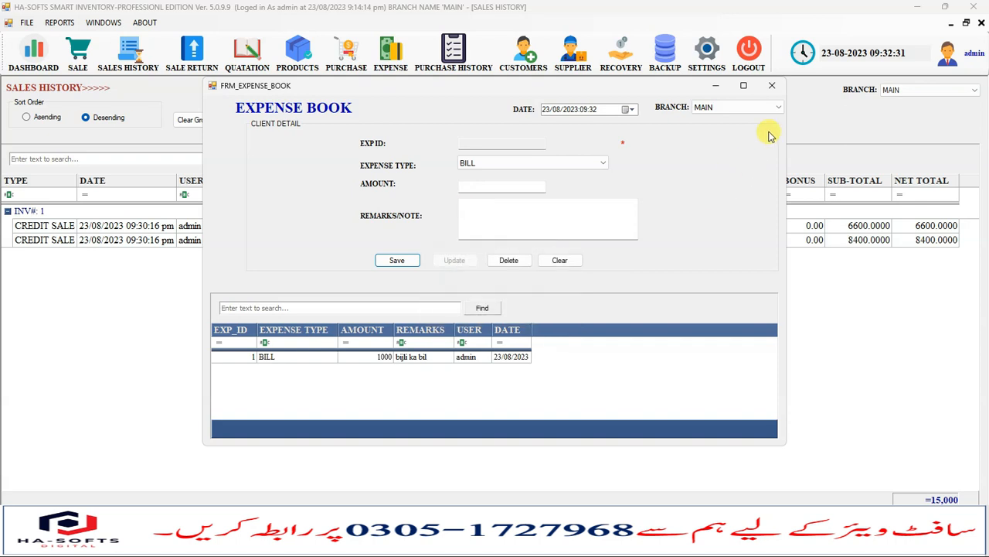
{"action": "left_click", "coordinate": [773, 88]}
Look over the basic data and stock options and open the import of items and products
{"action": "left_click", "coordinate": [26, 22]}
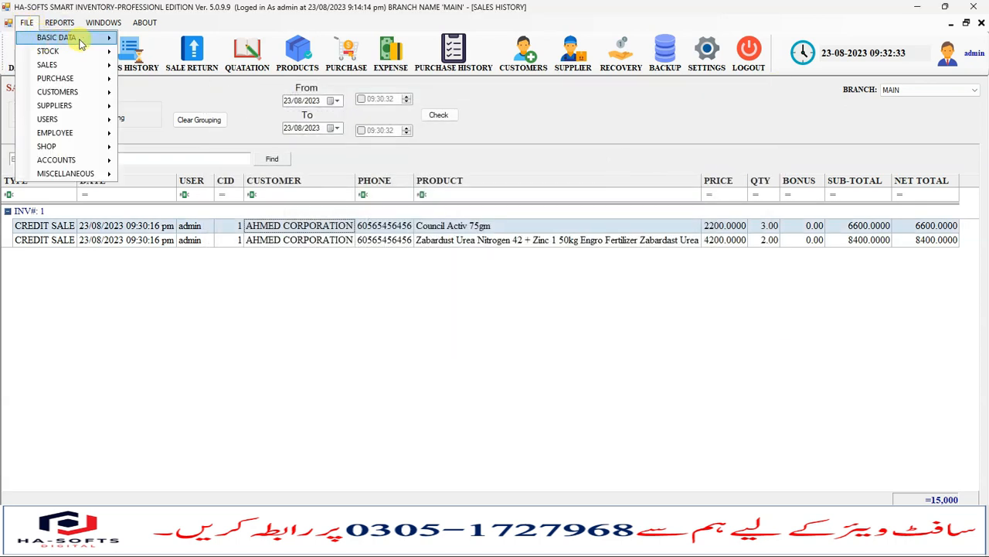
{"action": "mouse_move", "coordinate": [69, 37]}
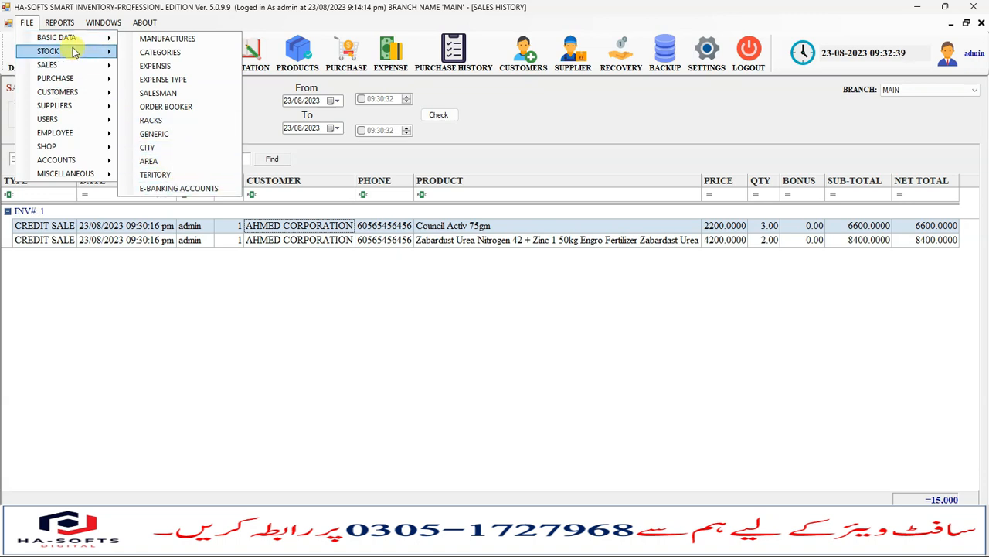
{"action": "mouse_move", "coordinate": [101, 54]}
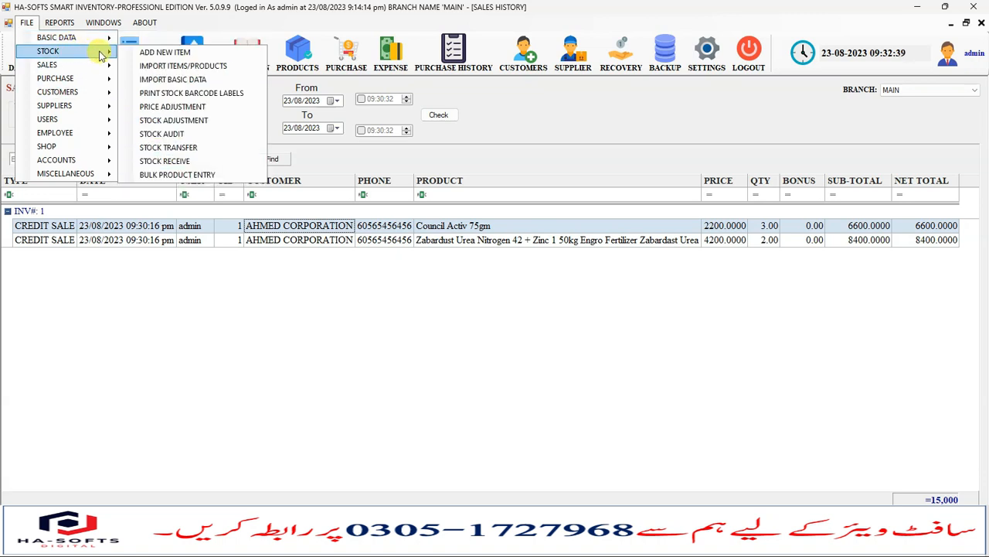
{"action": "left_click", "coordinate": [191, 66]}
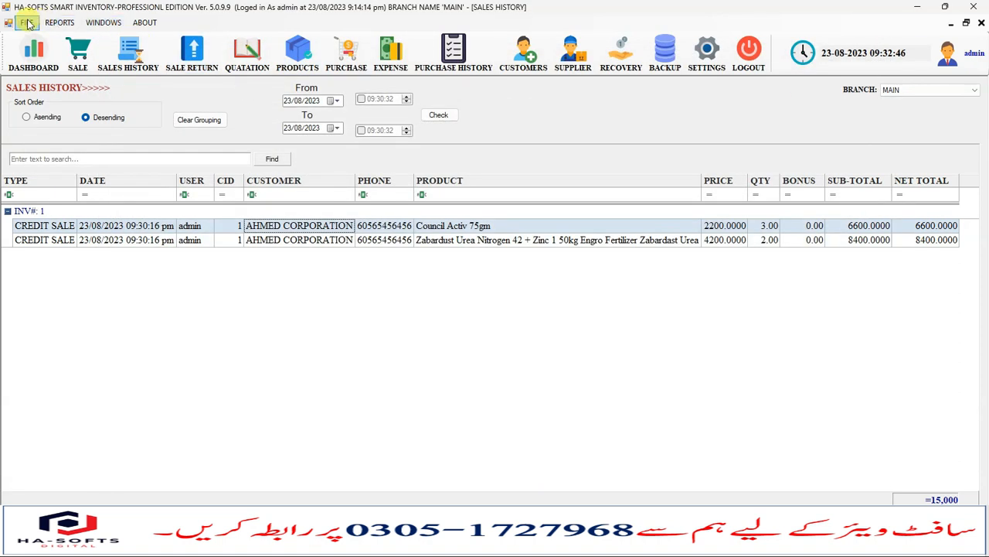
Open stock barcode label printing and search its products for "s"
{"action": "left_click", "coordinate": [26, 21]}
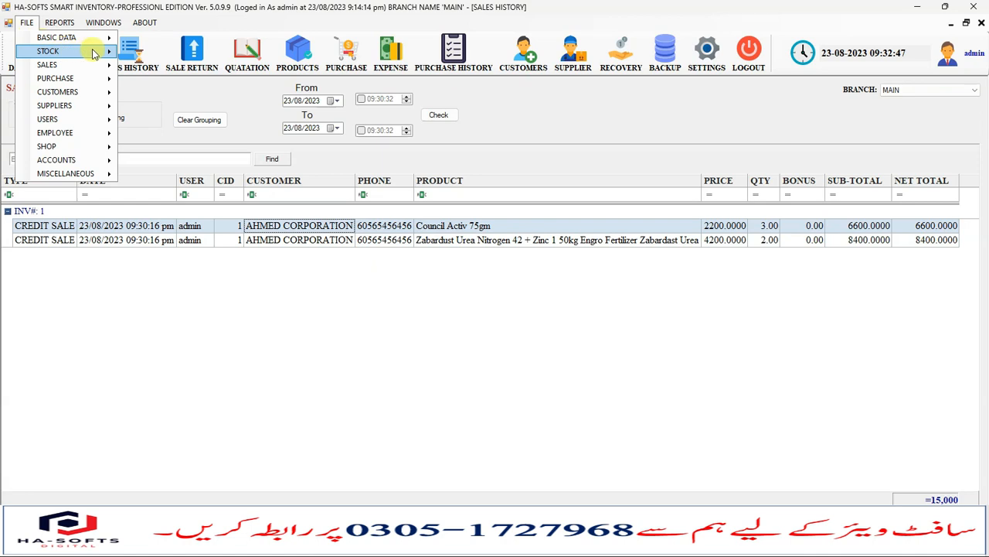
{"action": "mouse_move", "coordinate": [103, 56]}
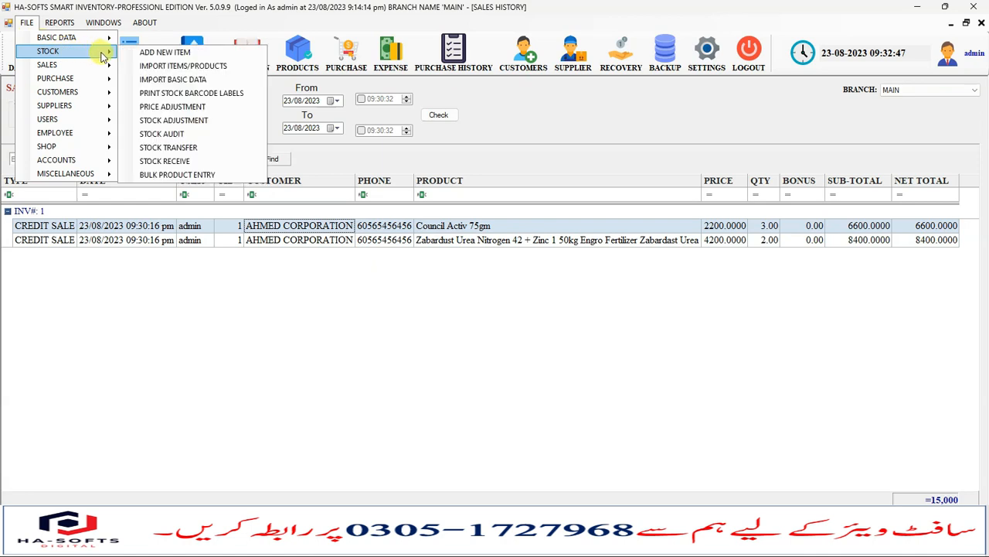
{"action": "left_click", "coordinate": [181, 93]}
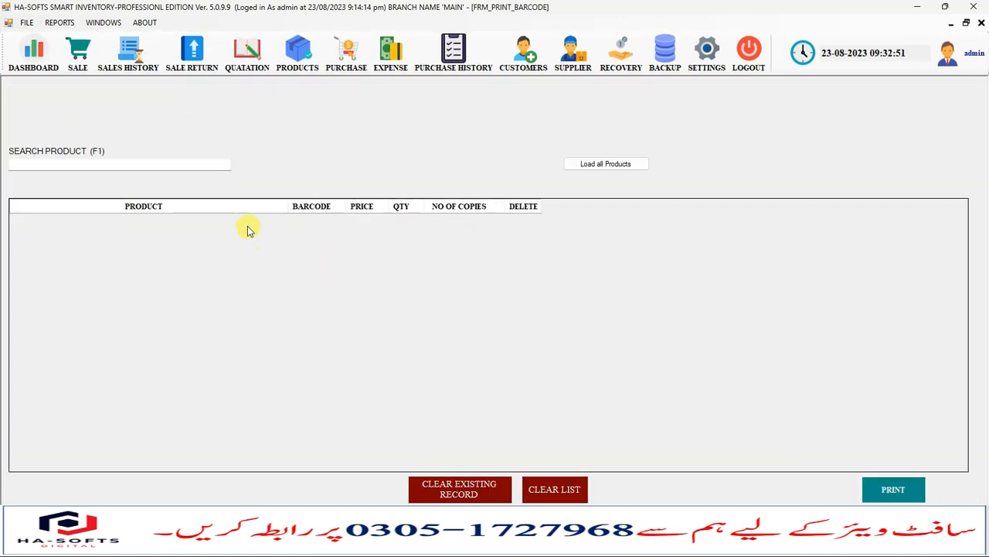
{"action": "left_click", "coordinate": [124, 164]}
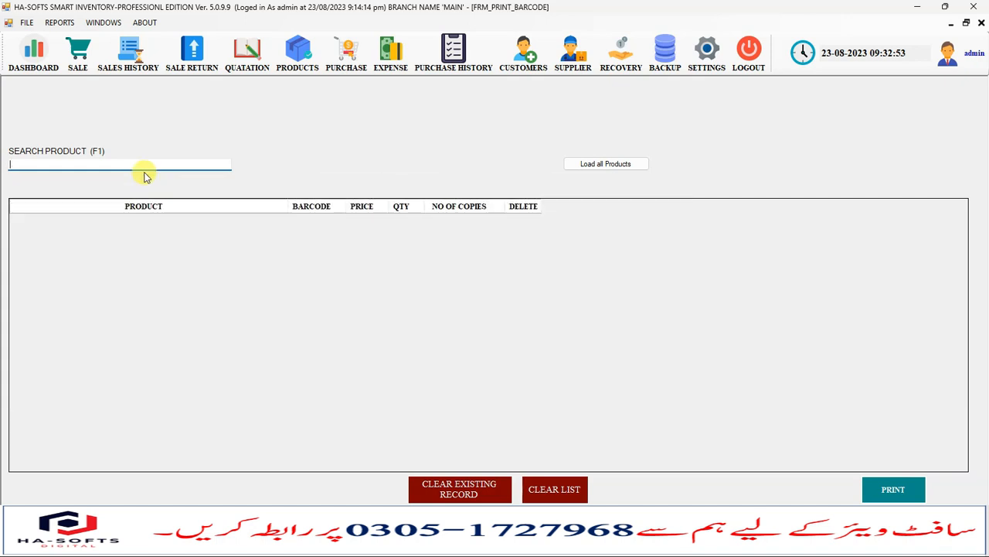
{"action": "type", "text": "s"}
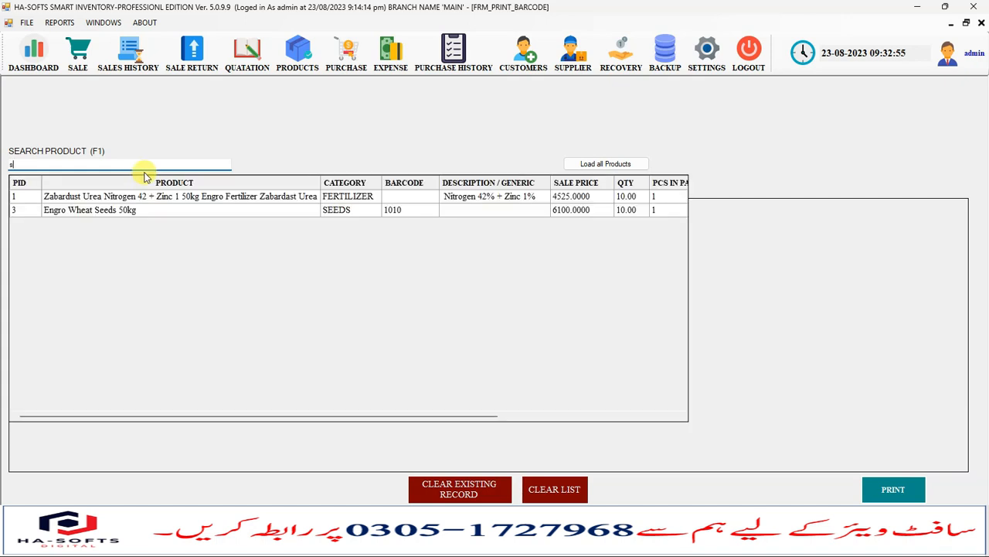
{"action": "key", "text": "Down"}
{"action": "key", "text": "Up"}
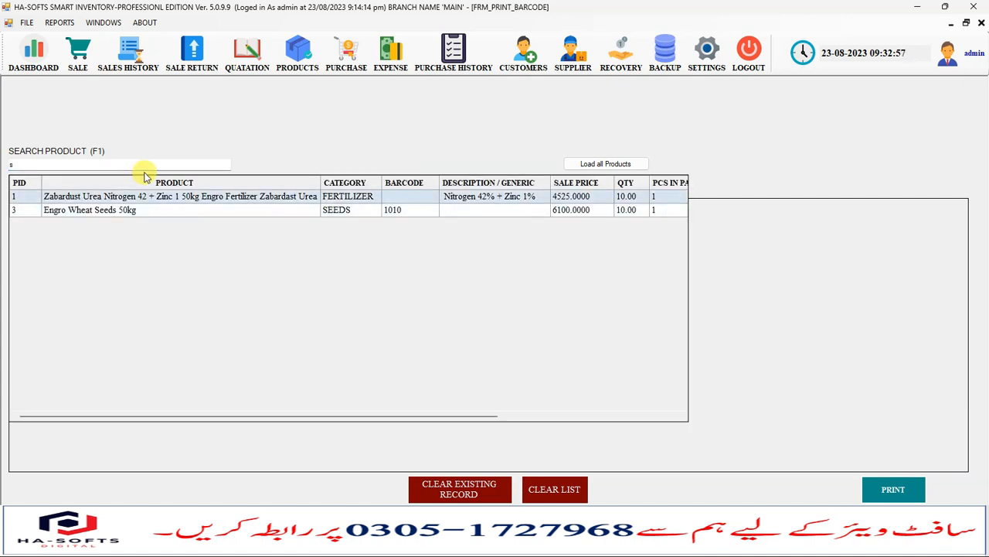
Repeat the product search with "s" and add Engro Wheat Seeds 50kg to the barcode label list
{"action": "left_click", "coordinate": [128, 161]}
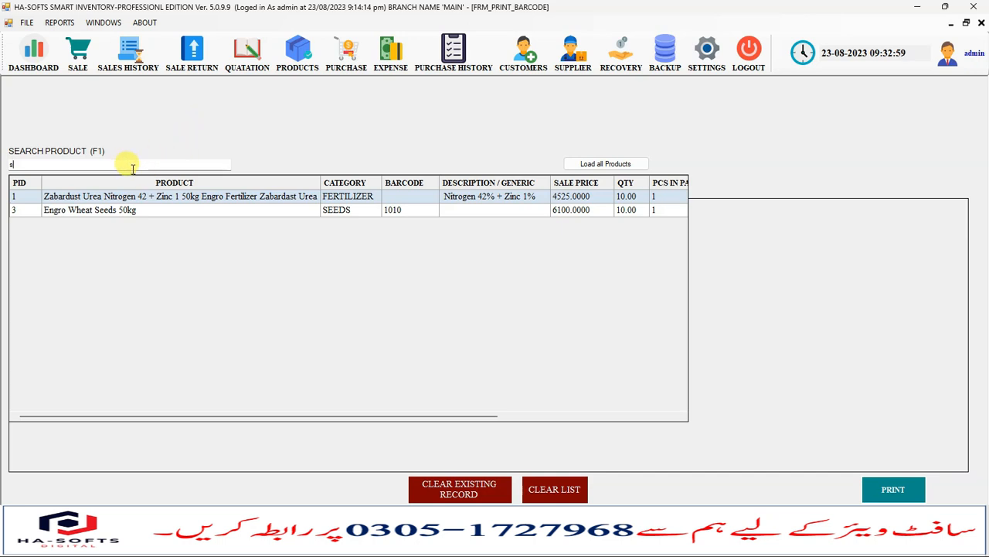
{"action": "key", "text": "BackSpace"}
{"action": "type", "text": "s"}
{"action": "key", "text": "BackSpace"}
{"action": "type", "text": "z"}
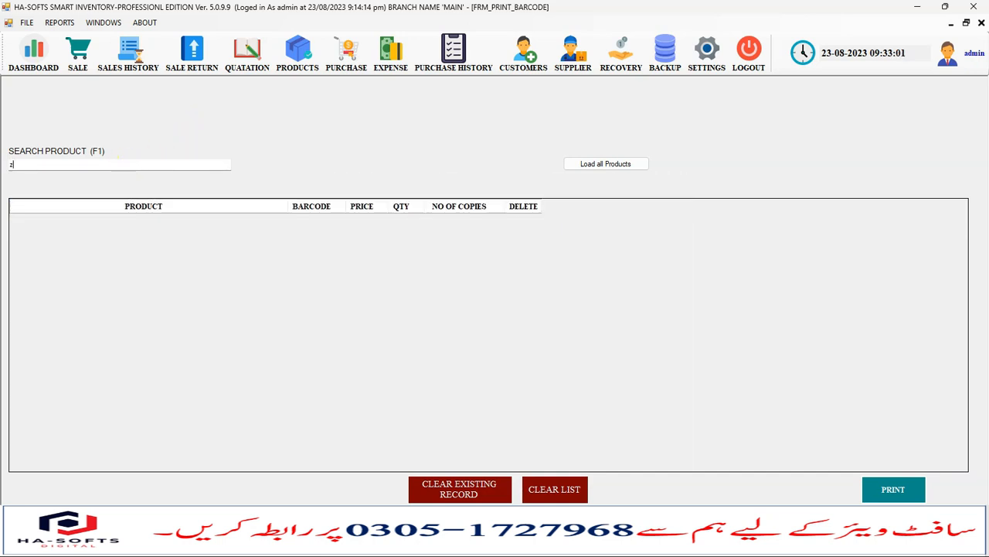
{"action": "key", "text": "BackSpace"}
{"action": "type", "text": "s"}
{"action": "key", "text": "Down"}
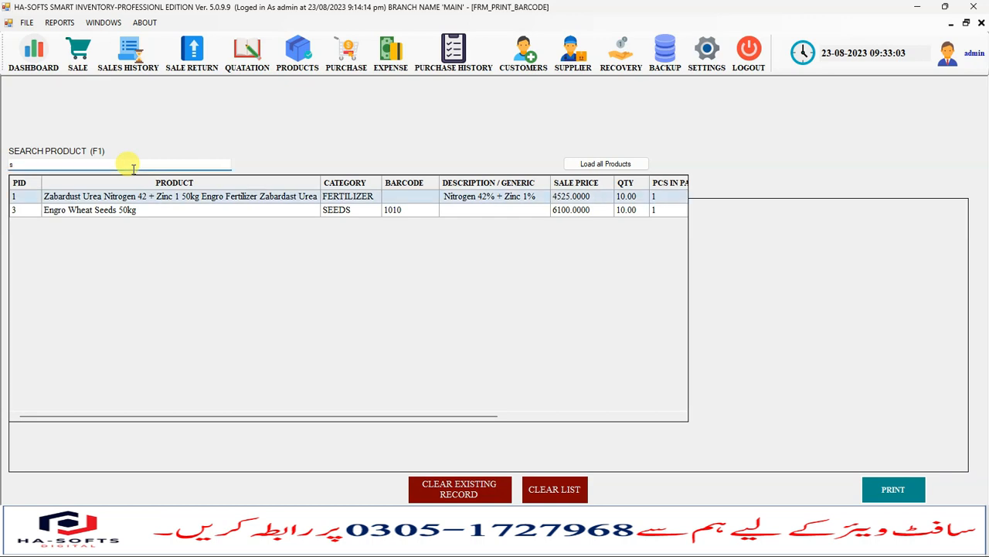
{"action": "key", "text": "Down"}
{"action": "key", "text": "Return"}
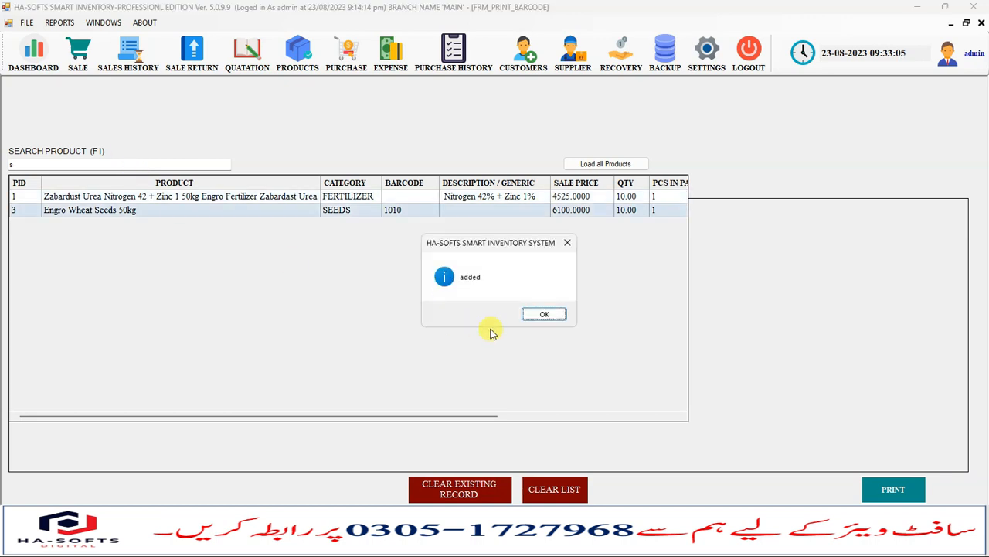
{"action": "left_click", "coordinate": [545, 314]}
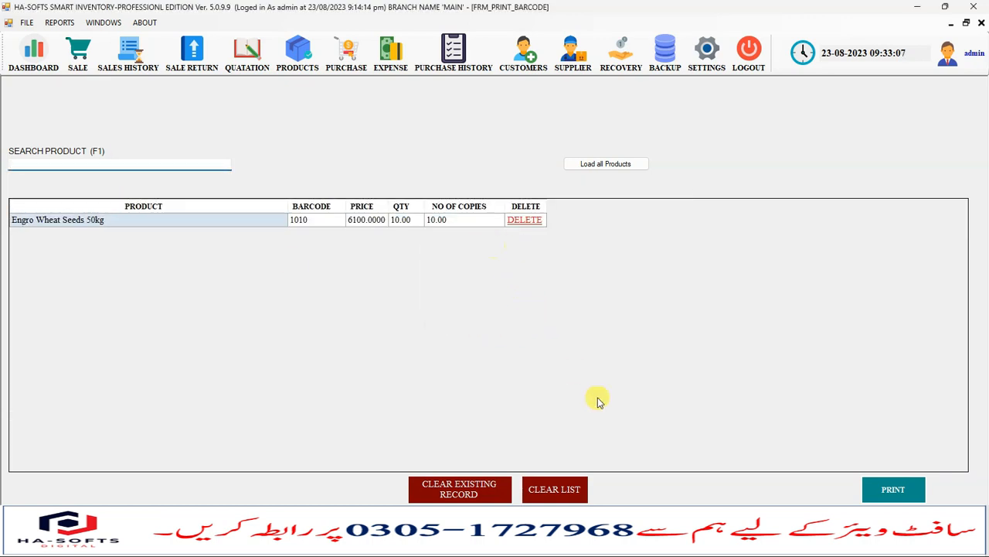
Preview the Engro Wheat Seeds barcode labels at 50x25 mm with price and shop name, and close the preview and label size selection
{"action": "left_click", "coordinate": [893, 489]}
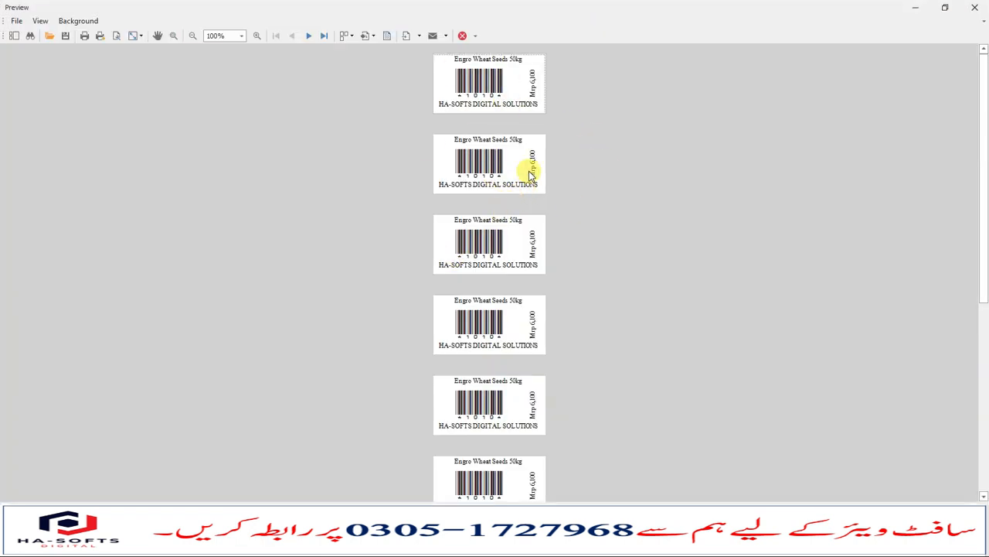
{"action": "left_click", "coordinate": [975, 7]}
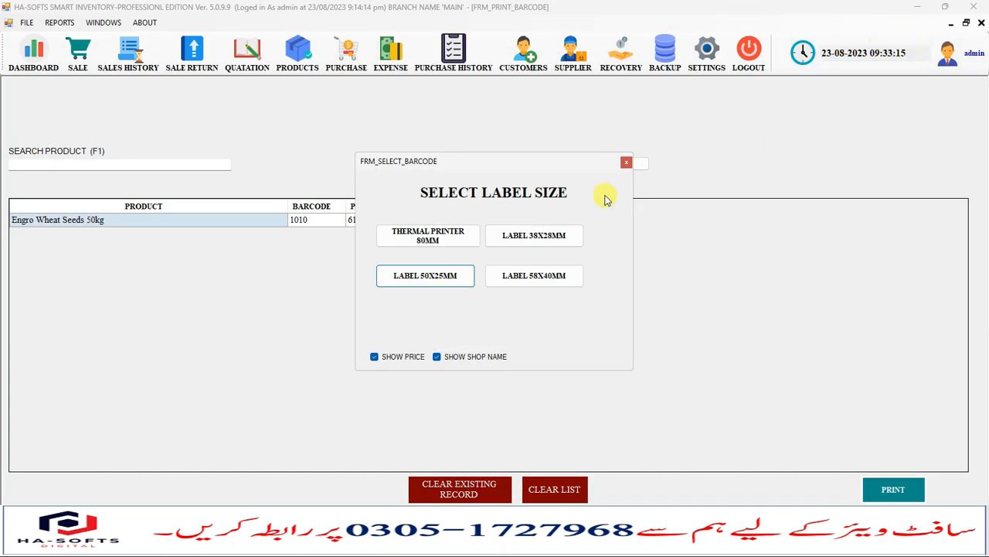
{"action": "left_click", "coordinate": [626, 163]}
Glance at the stock adjustment screen and open the stock transfer screen to examine its branch and product fields
{"action": "left_click", "coordinate": [26, 22]}
{"action": "mouse_move", "coordinate": [111, 60]}
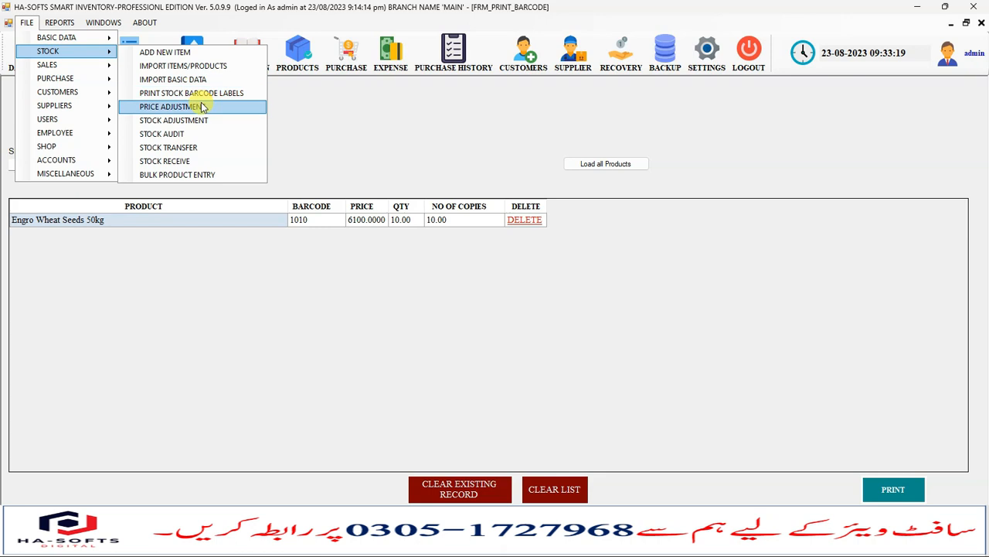
{"action": "left_click", "coordinate": [202, 120]}
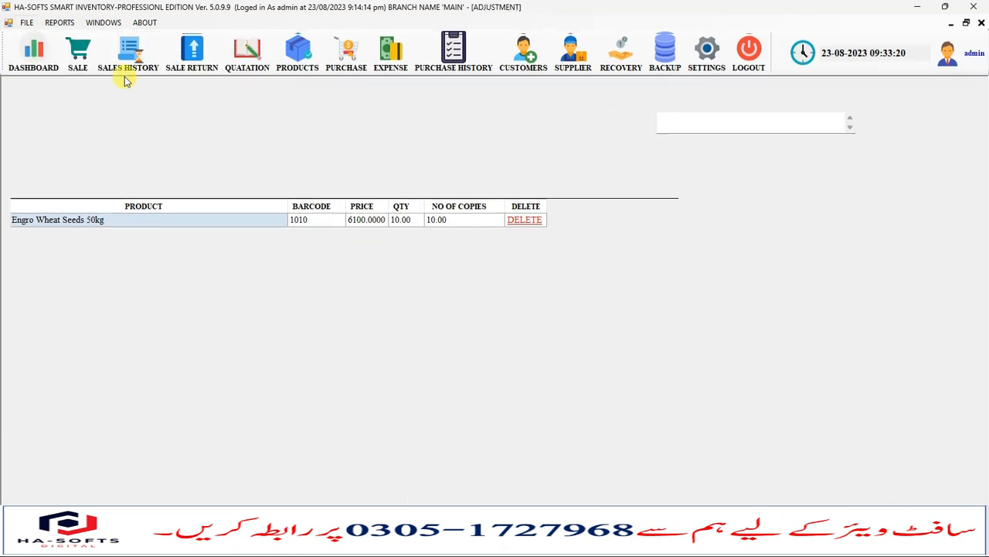
{"action": "left_click", "coordinate": [24, 21]}
{"action": "mouse_move", "coordinate": [97, 51]}
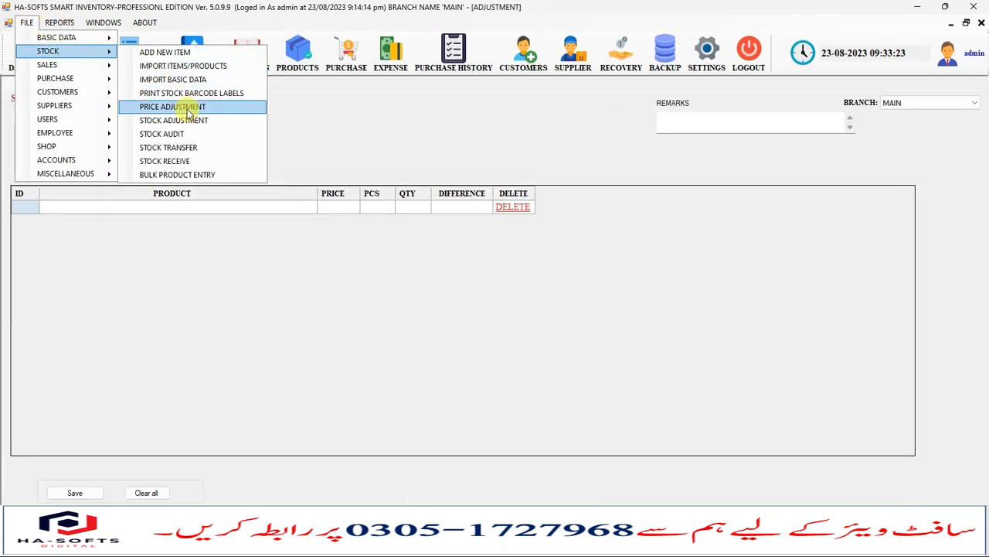
{"action": "left_click", "coordinate": [202, 151]}
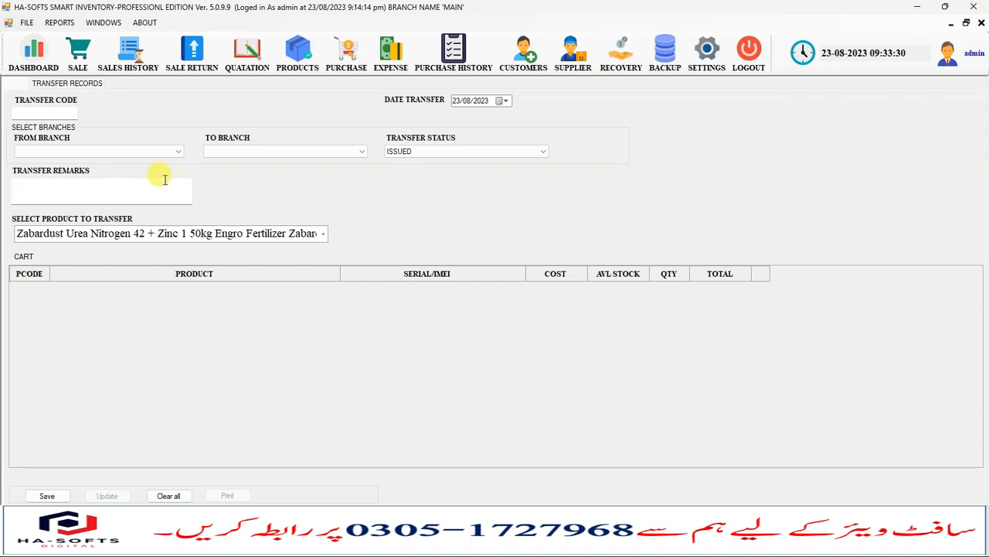
Open the day-end window without entering opening cash, view its management and closing record pages, and close it
{"action": "left_click", "coordinate": [26, 23]}
{"action": "mouse_move", "coordinate": [107, 82]}
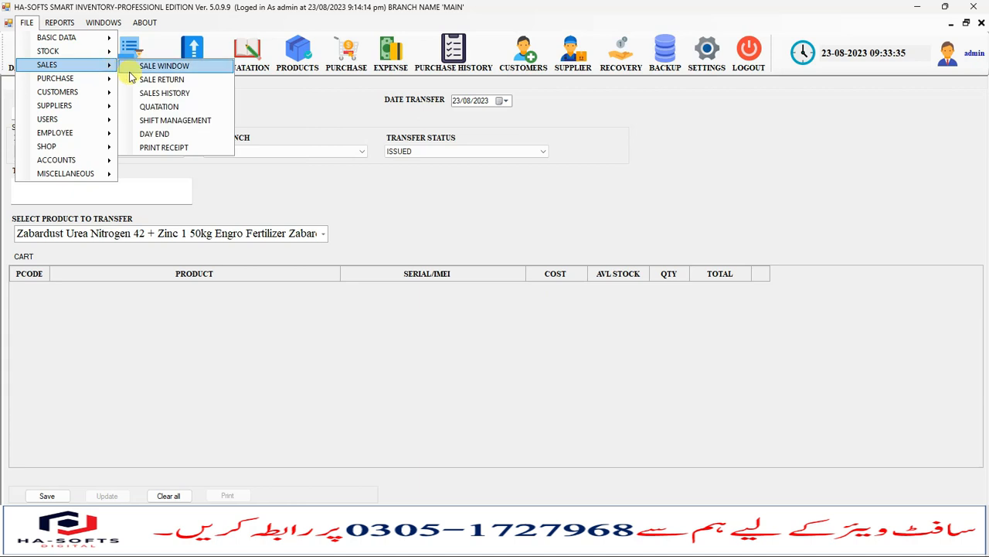
{"action": "left_click", "coordinate": [184, 133]}
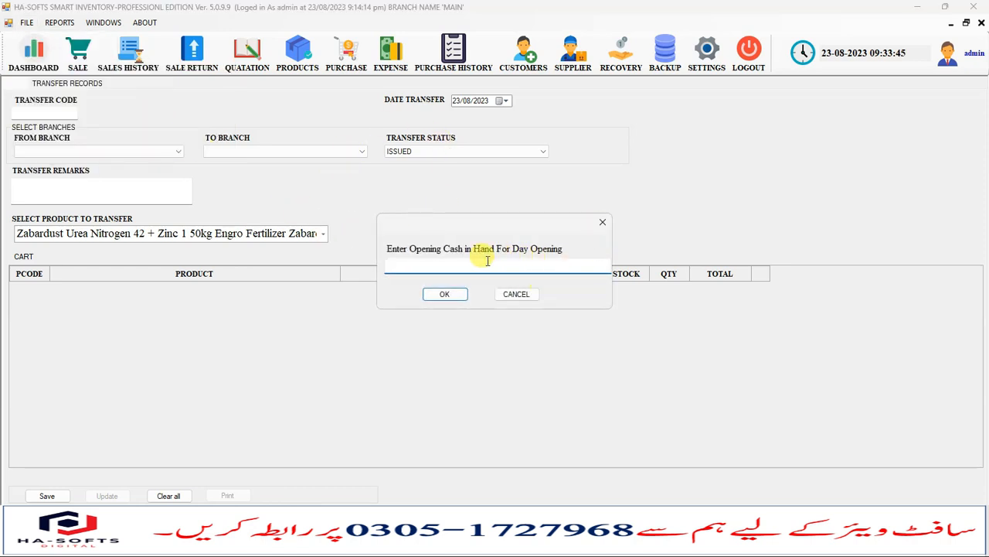
{"action": "left_click", "coordinate": [603, 221]}
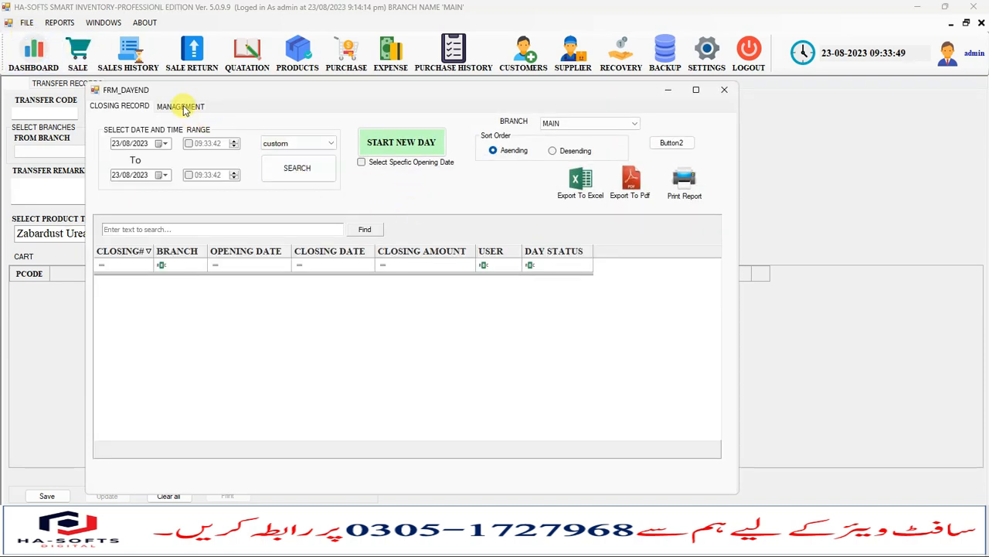
{"action": "left_click", "coordinate": [183, 107]}
{"action": "left_click", "coordinate": [124, 106]}
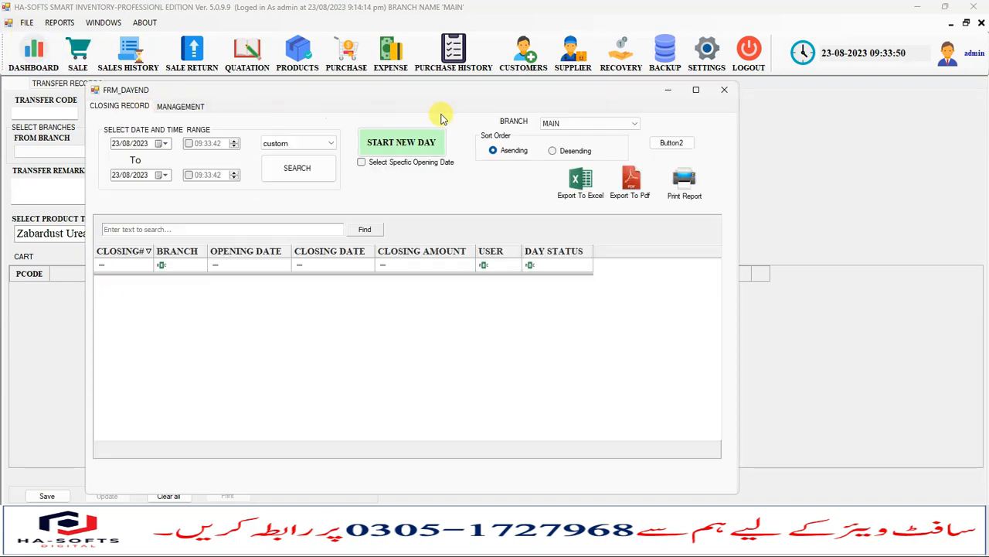
{"action": "left_click", "coordinate": [722, 90]}
Examine the opening/loose purchase screen and return to the list of purchase operations
{"action": "left_click", "coordinate": [26, 22]}
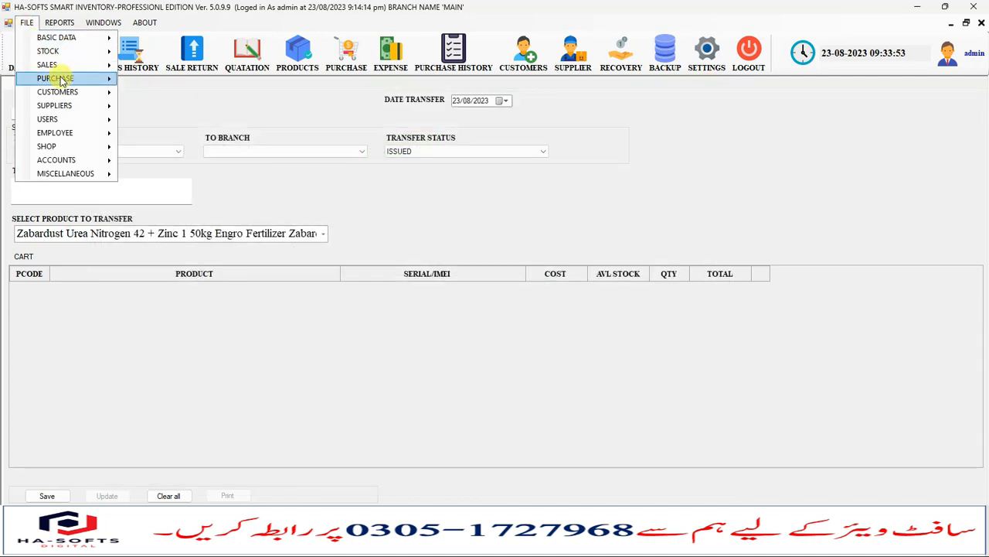
{"action": "mouse_move", "coordinate": [101, 110]}
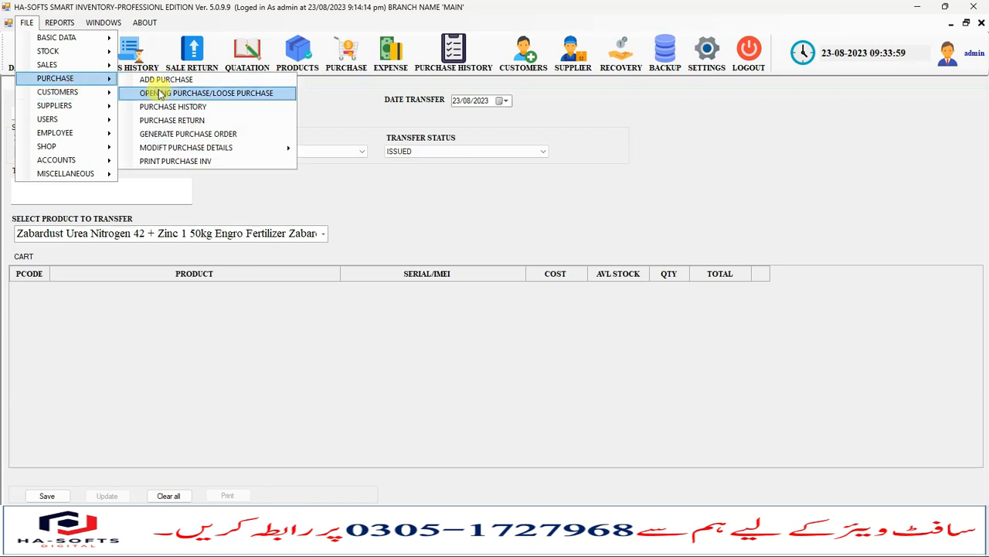
{"action": "left_click", "coordinate": [162, 93]}
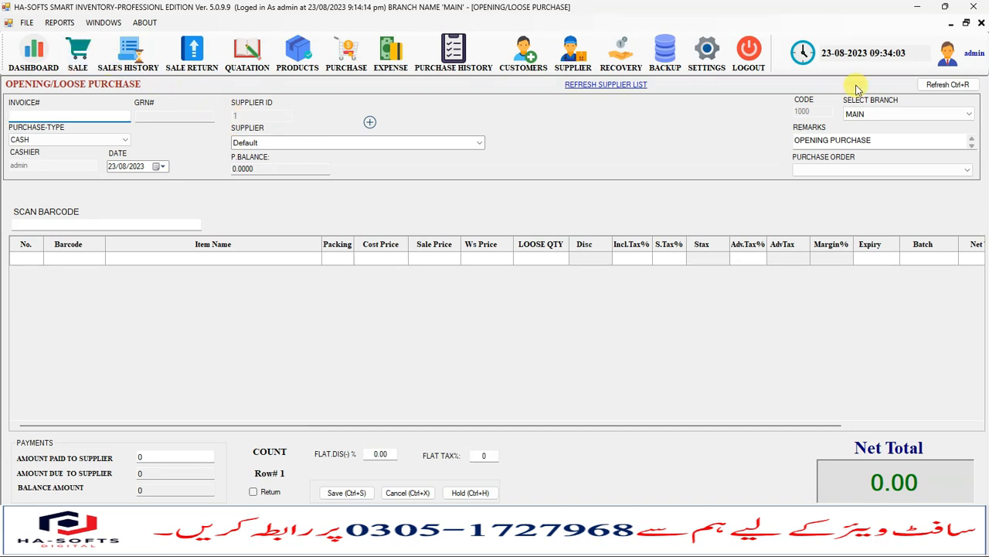
{"action": "left_click", "coordinate": [27, 23]}
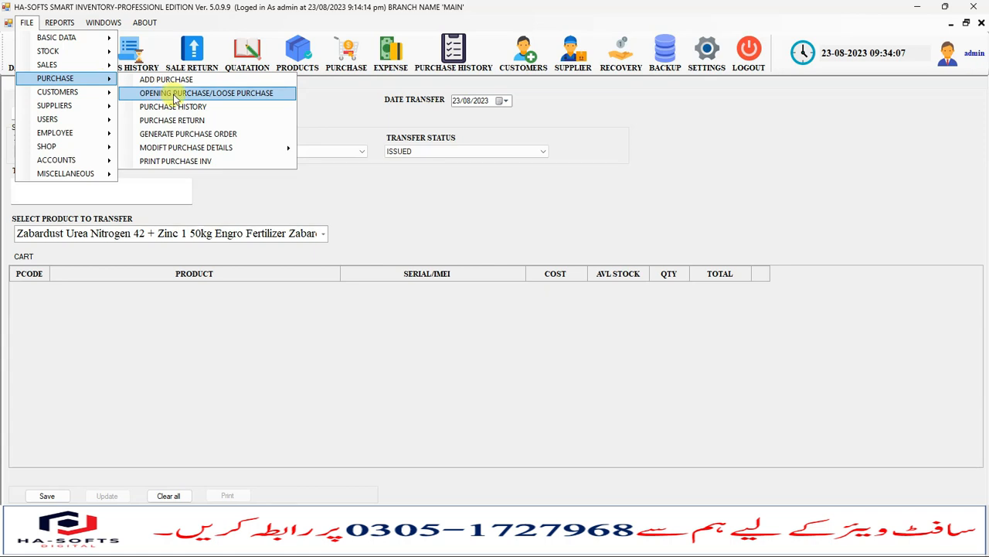
Look over the sales and user operations, open the user creation window to view its account fields, and close it
{"action": "mouse_move", "coordinate": [95, 65]}
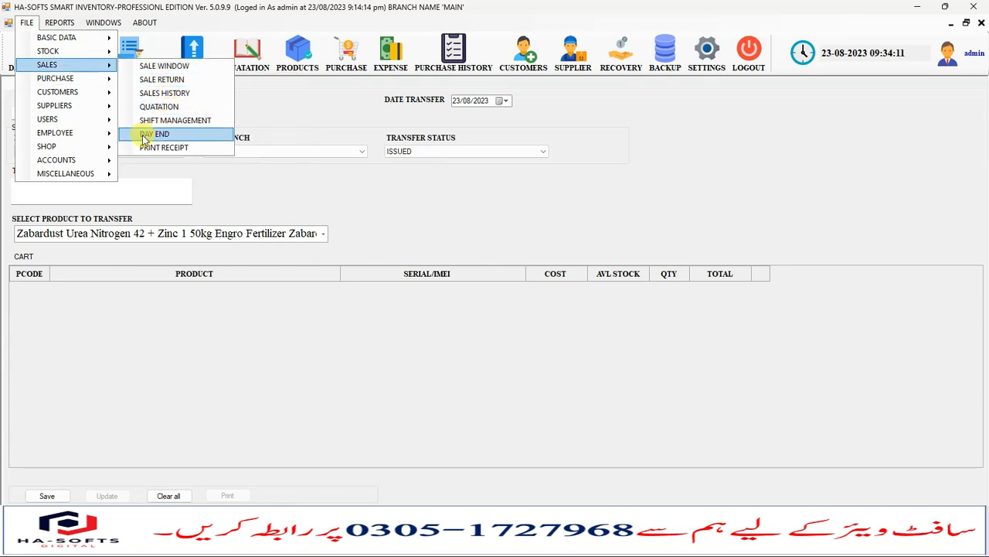
{"action": "mouse_move", "coordinate": [92, 129]}
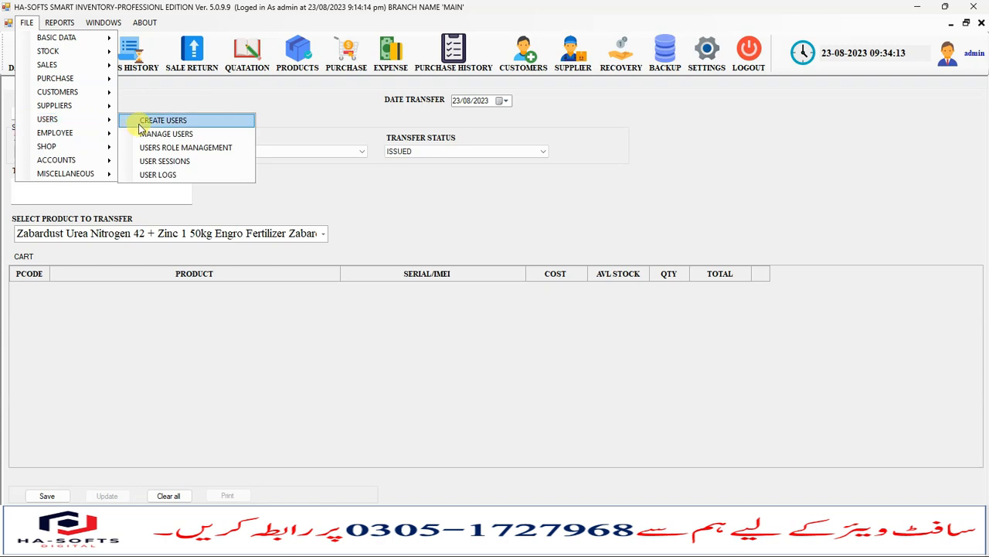
{"action": "left_click", "coordinate": [143, 121]}
{"action": "left_click", "coordinate": [668, 121]}
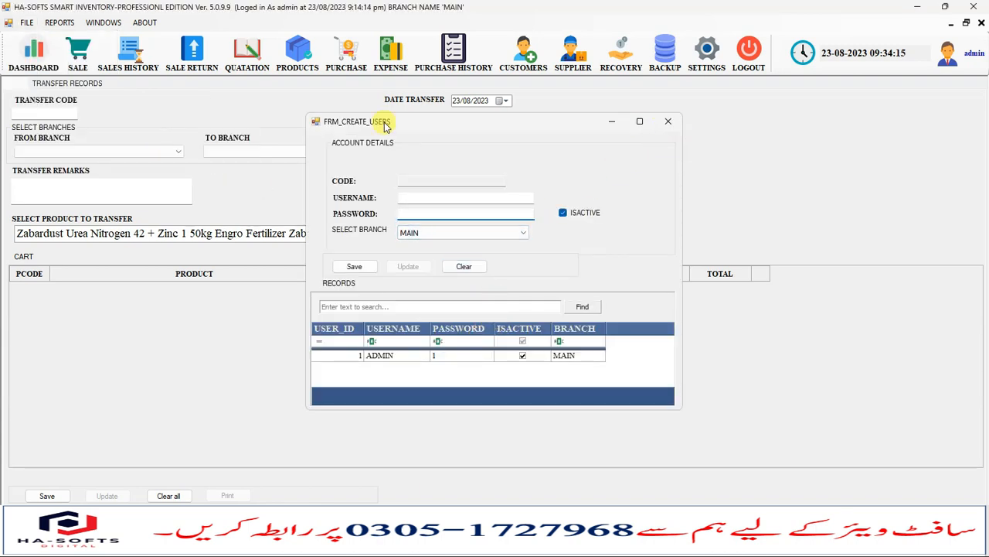
Open the user role management window, view the sale, purchase and miscellaneous rights of the ADMIN user, and close it
{"action": "left_click", "coordinate": [28, 23]}
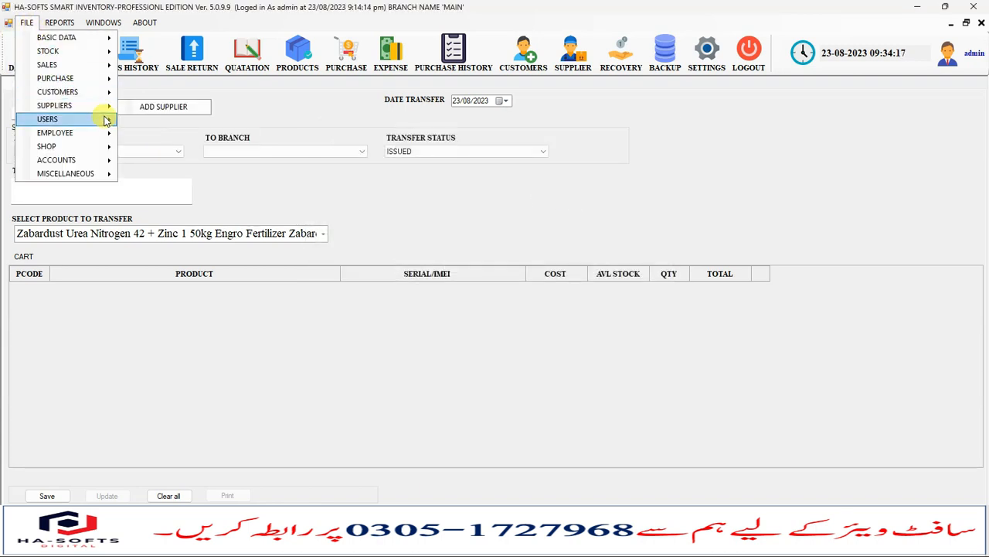
{"action": "mouse_move", "coordinate": [104, 119]}
{"action": "left_click", "coordinate": [153, 147]}
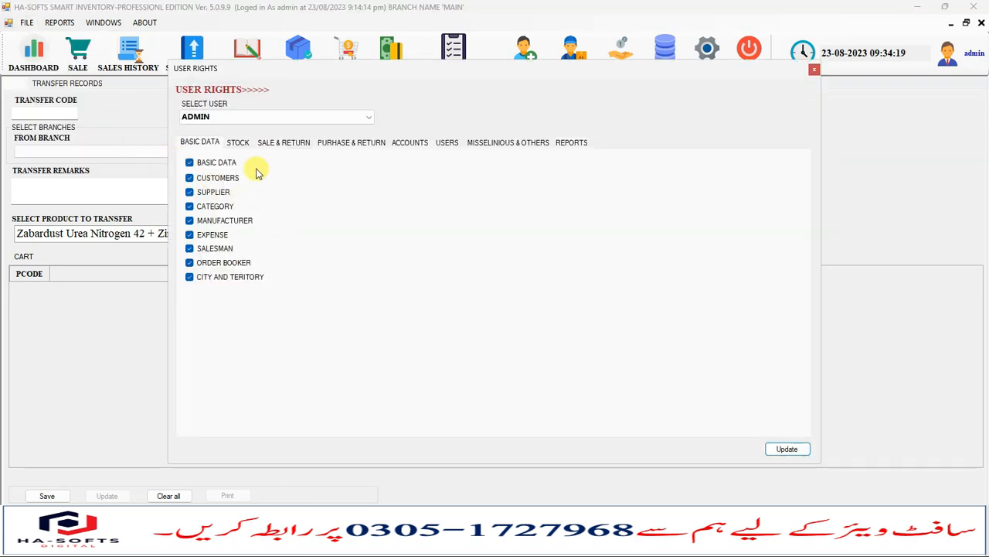
{"action": "left_click", "coordinate": [285, 143]}
{"action": "left_click", "coordinate": [349, 144]}
{"action": "left_click", "coordinate": [502, 143]}
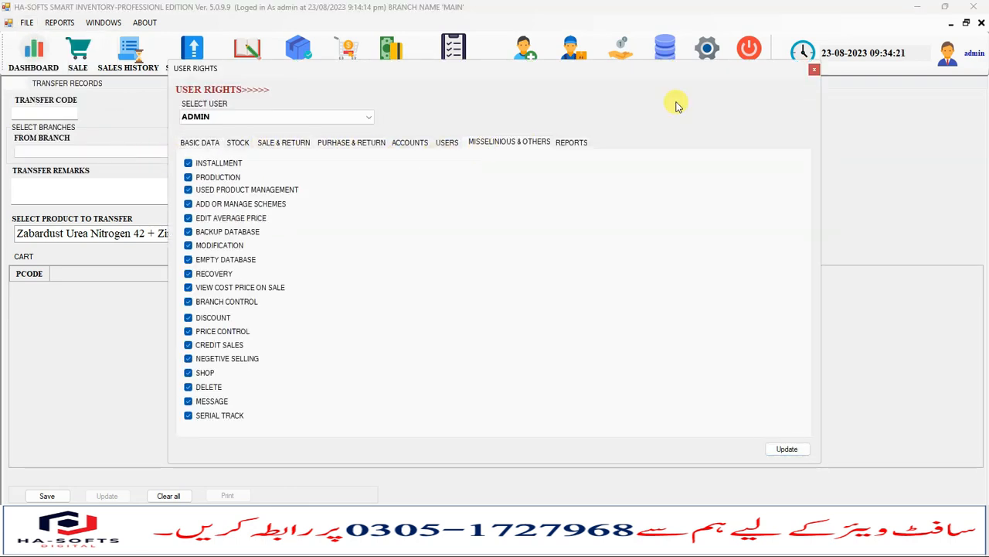
{"action": "left_click", "coordinate": [814, 70]}
Open the employee management window to view its detail fields and records, and close it
{"action": "left_click", "coordinate": [27, 23]}
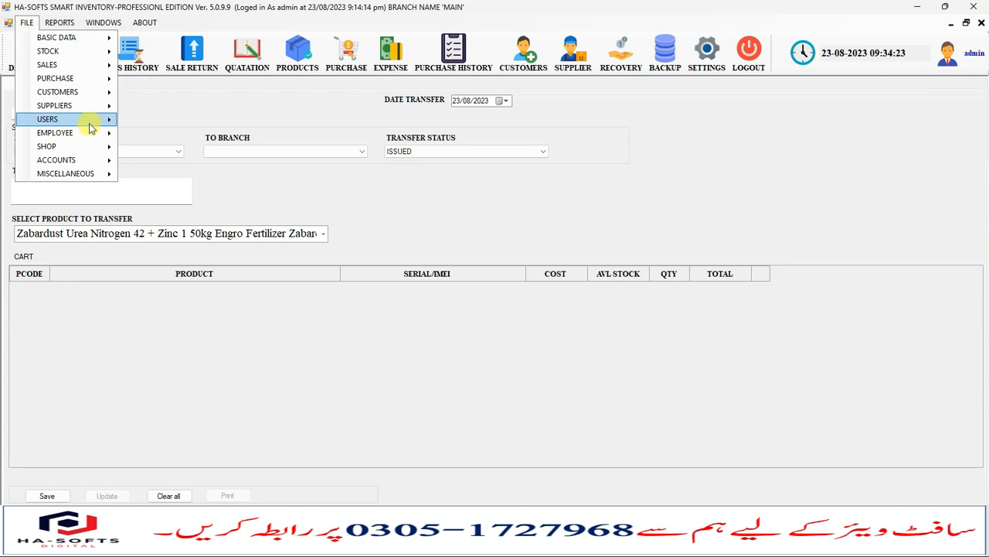
{"action": "mouse_move", "coordinate": [108, 133]}
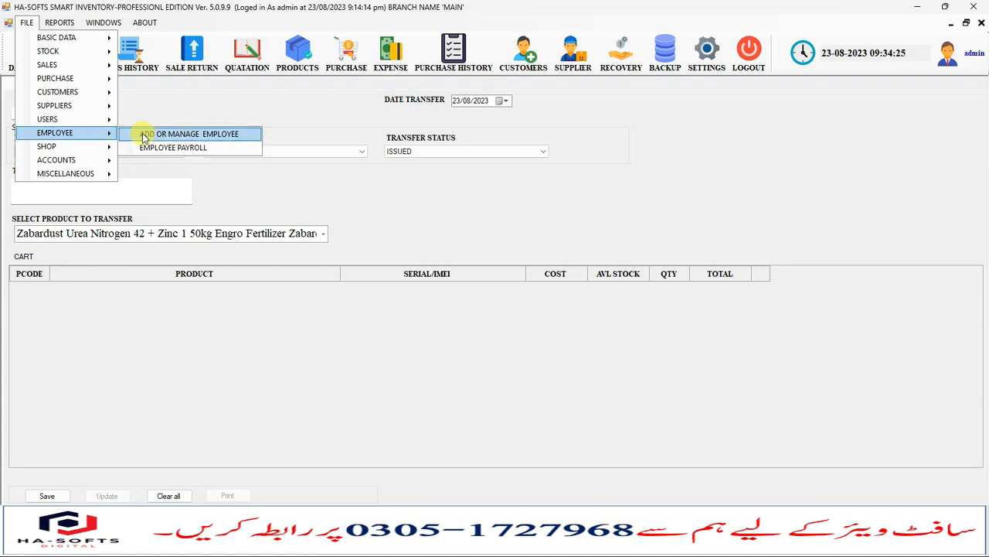
{"action": "left_click", "coordinate": [142, 133]}
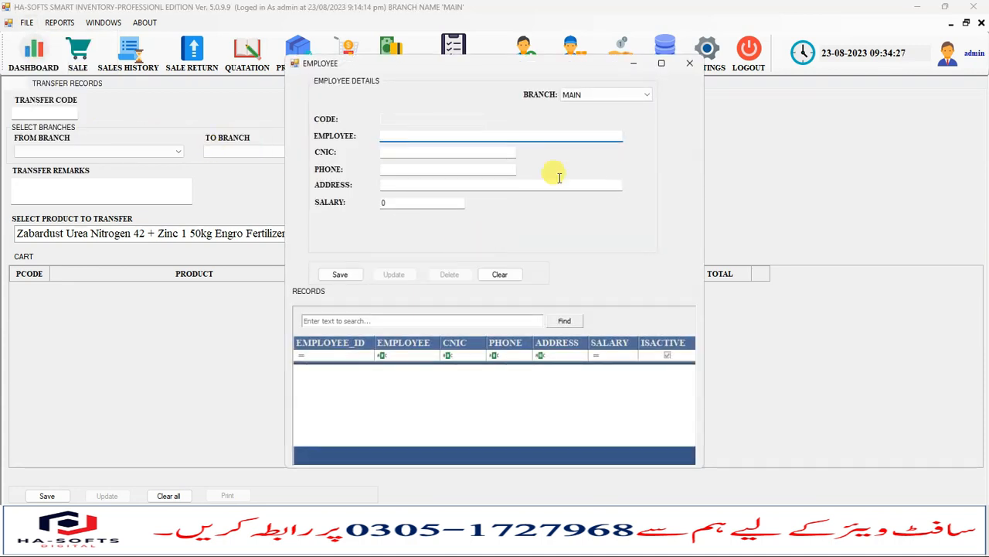
{"action": "left_click", "coordinate": [689, 63]}
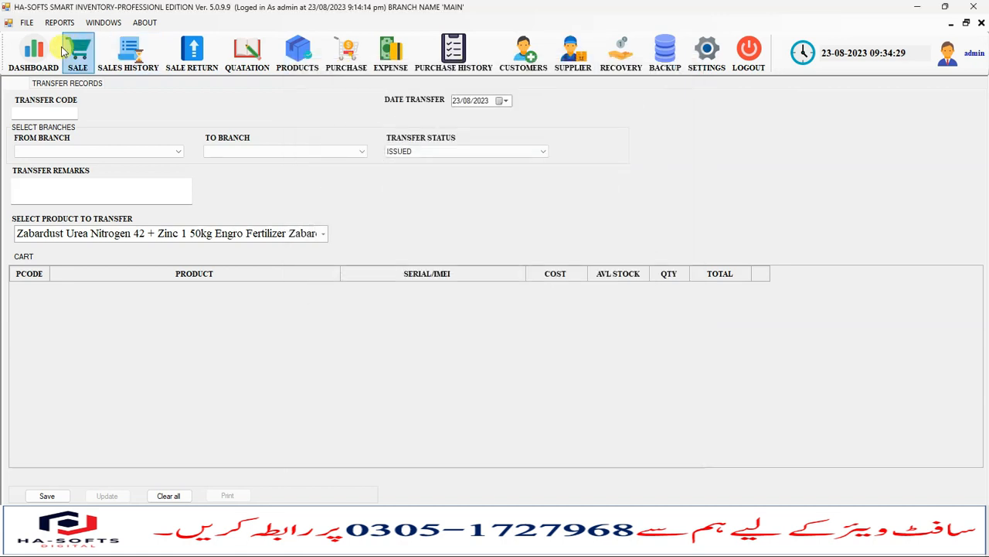
Open the chart of accounts, view the fixed asset sub types including buildings and machinery, and close it
{"action": "left_click", "coordinate": [26, 23]}
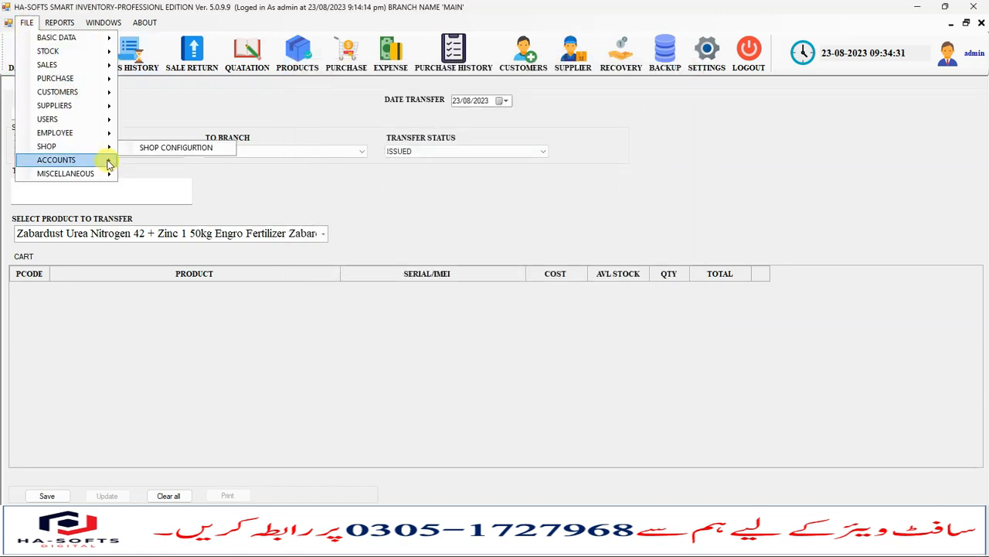
{"action": "left_click", "coordinate": [132, 161]}
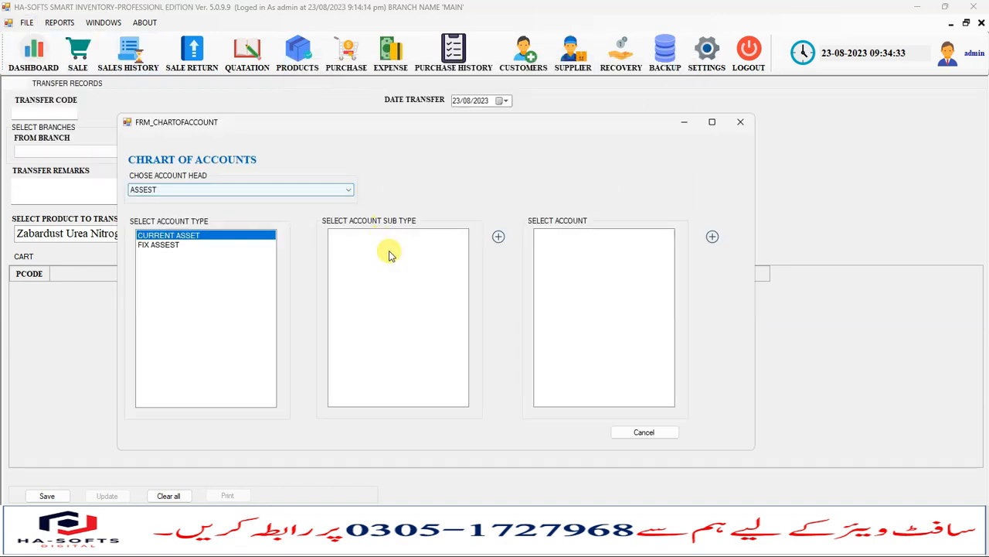
{"action": "left_click", "coordinate": [162, 244]}
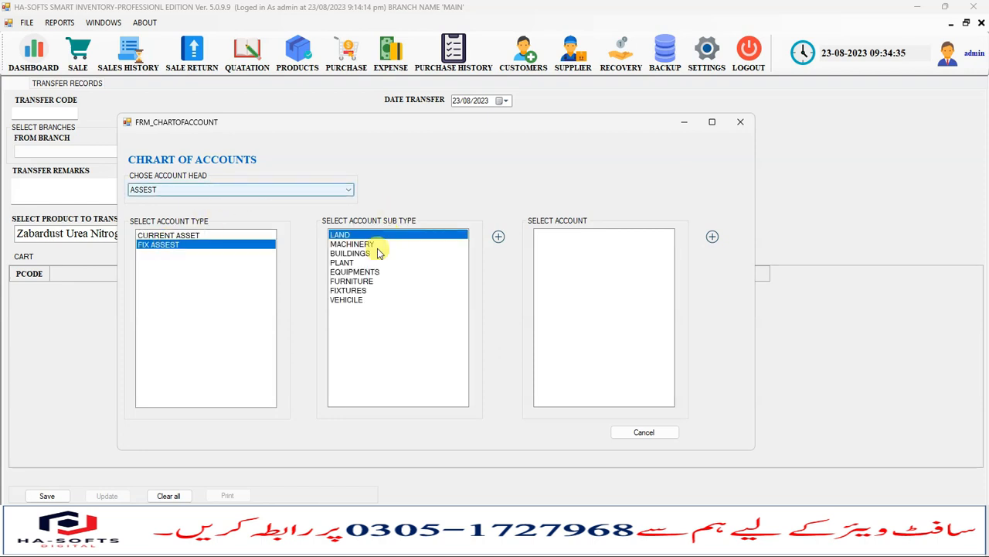
{"action": "left_click", "coordinate": [348, 253]}
{"action": "left_click", "coordinate": [352, 244]}
{"action": "left_click", "coordinate": [741, 121]}
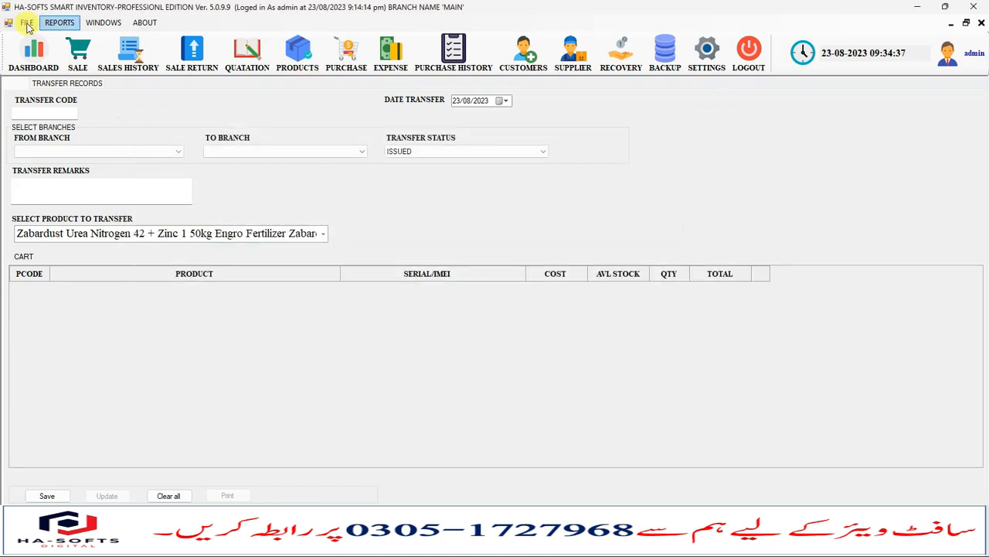
Open a cash voucher form from the accounts functions and close its window
{"action": "left_click", "coordinate": [27, 22]}
{"action": "mouse_move", "coordinate": [106, 160]}
{"action": "mouse_move", "coordinate": [224, 175]}
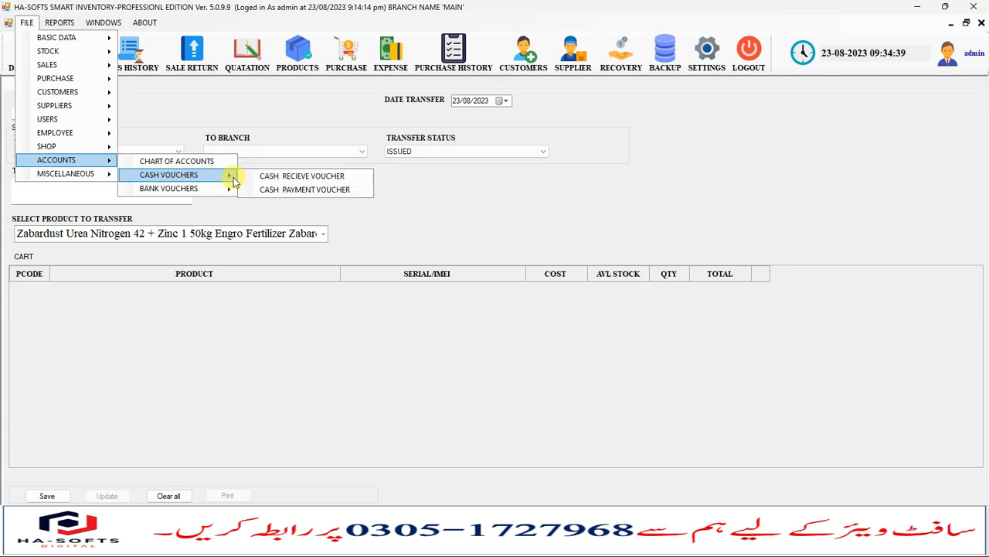
{"action": "left_click", "coordinate": [320, 182]}
{"action": "left_click", "coordinate": [779, 22]}
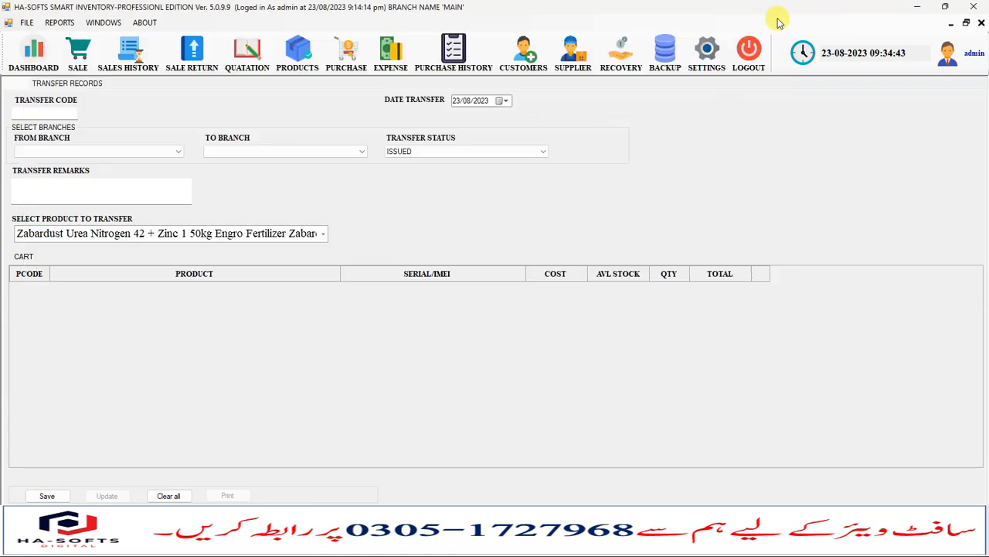
{"action": "mouse_move", "coordinate": [633, 541]}
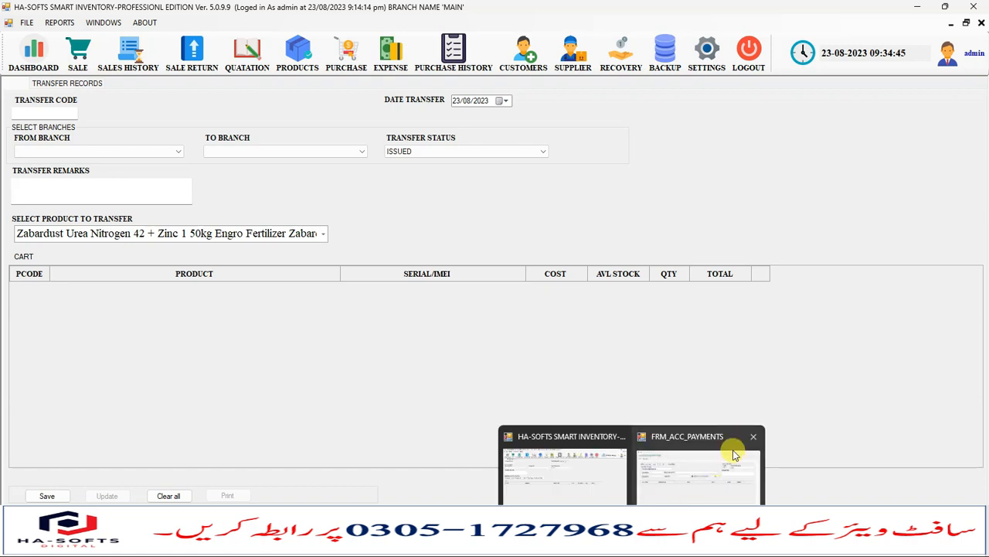
{"action": "left_click", "coordinate": [753, 437]}
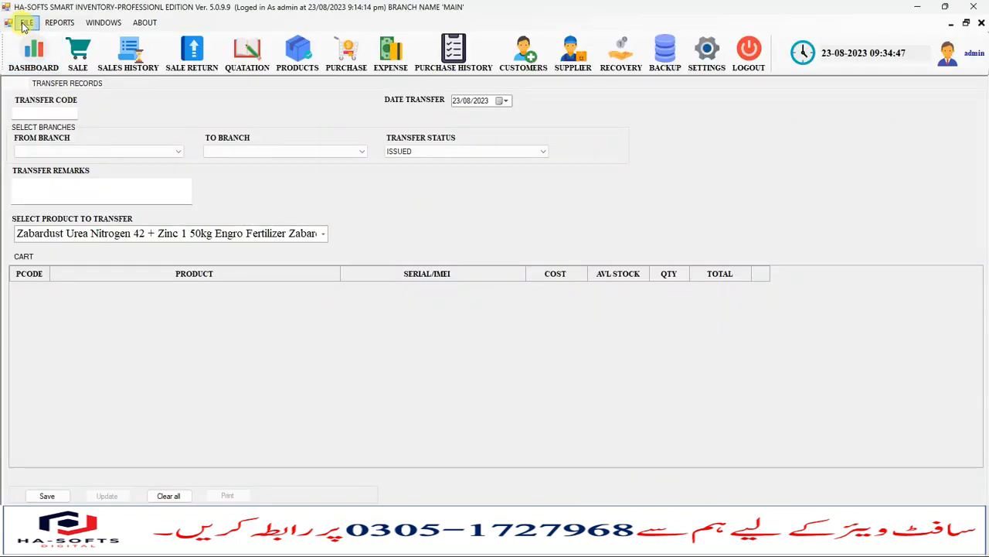
Look over the bank voucher entry and the list of miscellaneous functions, and leave the list
{"action": "left_click", "coordinate": [27, 23]}
{"action": "mouse_move", "coordinate": [112, 159]}
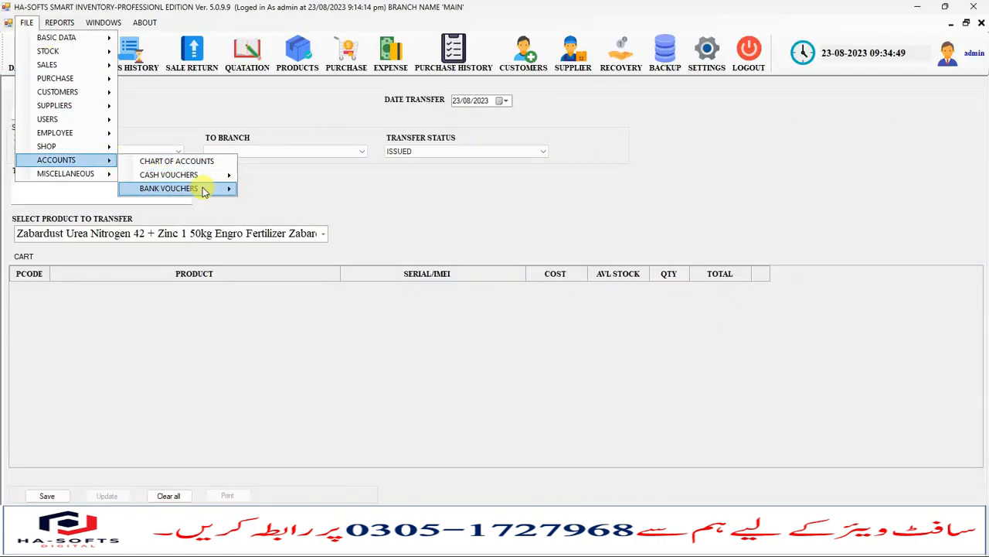
{"action": "mouse_move", "coordinate": [90, 173]}
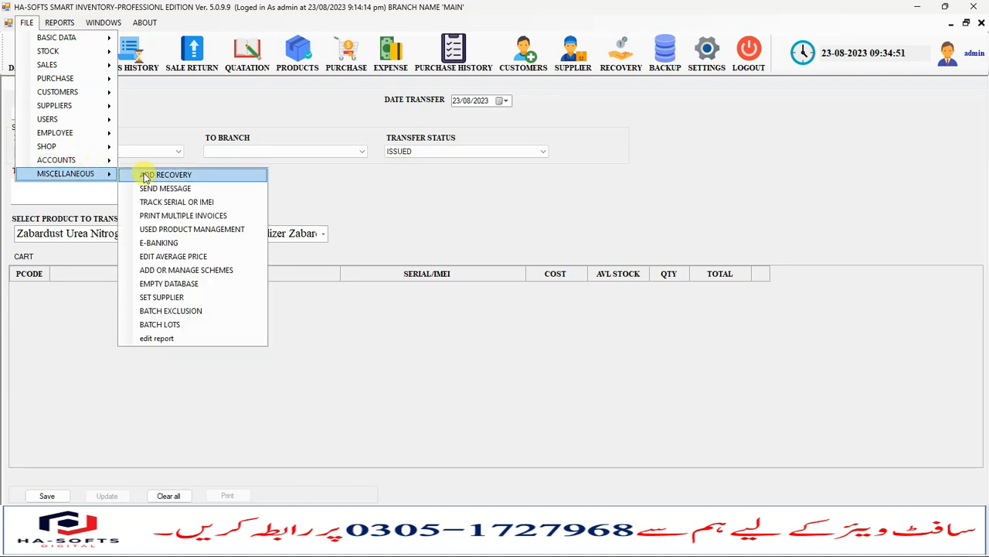
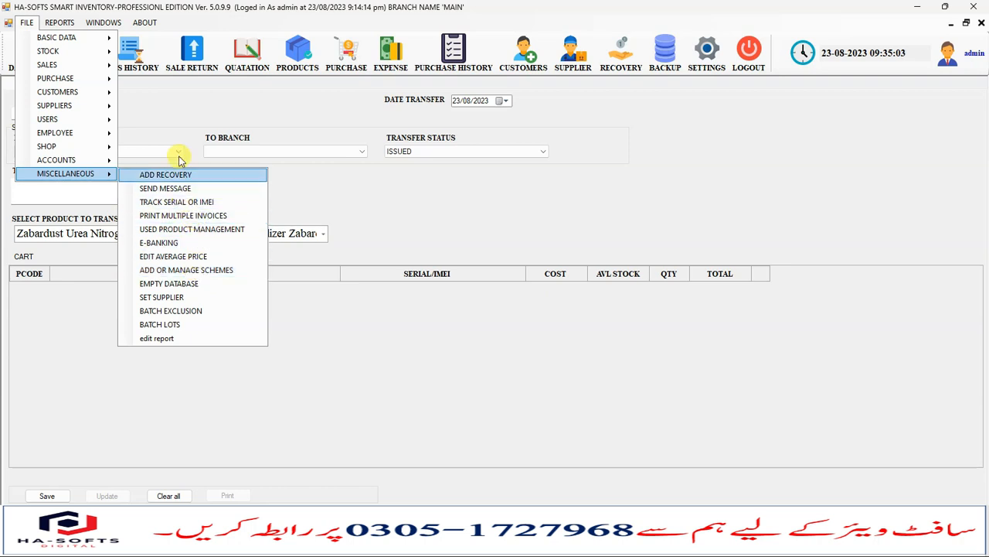
{"action": "left_click", "coordinate": [171, 105]}
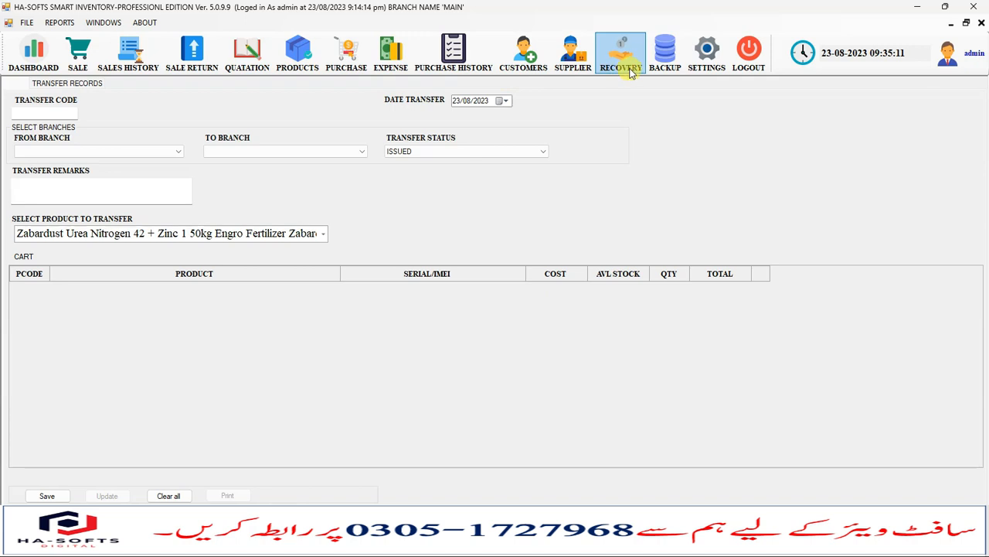
Look over the report categories and the list of available stock reports
{"action": "left_click", "coordinate": [69, 22]}
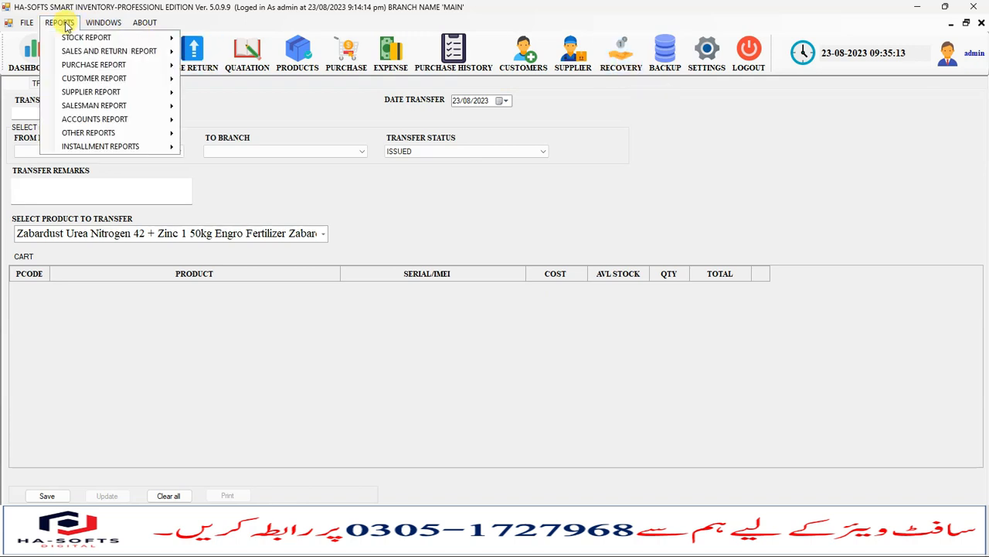
{"action": "mouse_move", "coordinate": [68, 37]}
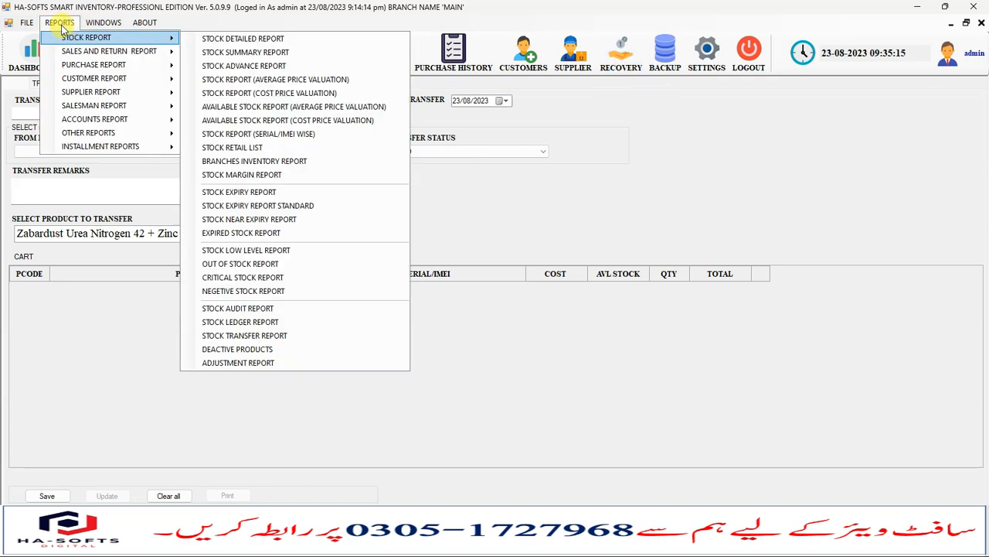
{"action": "left_click", "coordinate": [62, 26]}
Open the customer recovery screen and display the customers' outstanding balances for the MAIN branch
{"action": "left_click", "coordinate": [621, 53]}
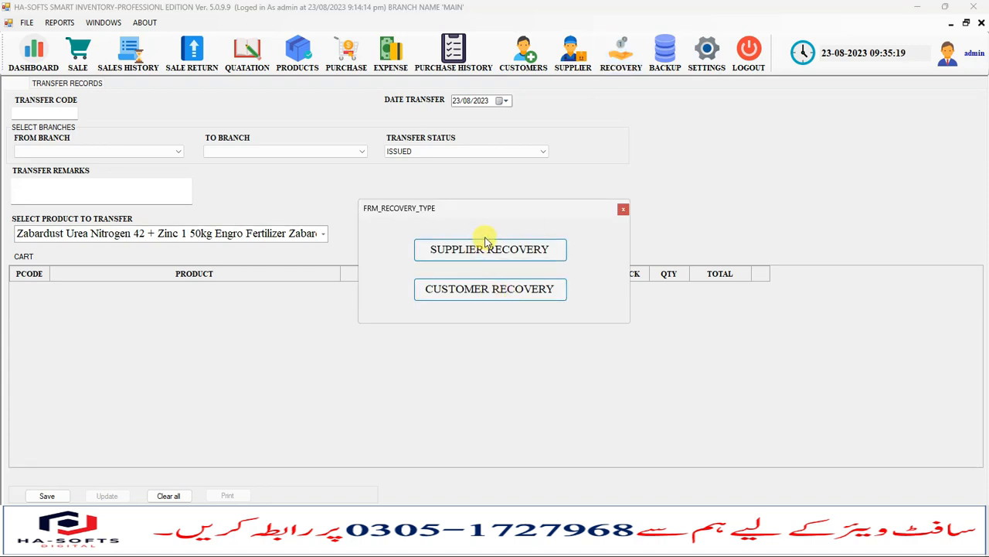
{"action": "left_click", "coordinate": [490, 292]}
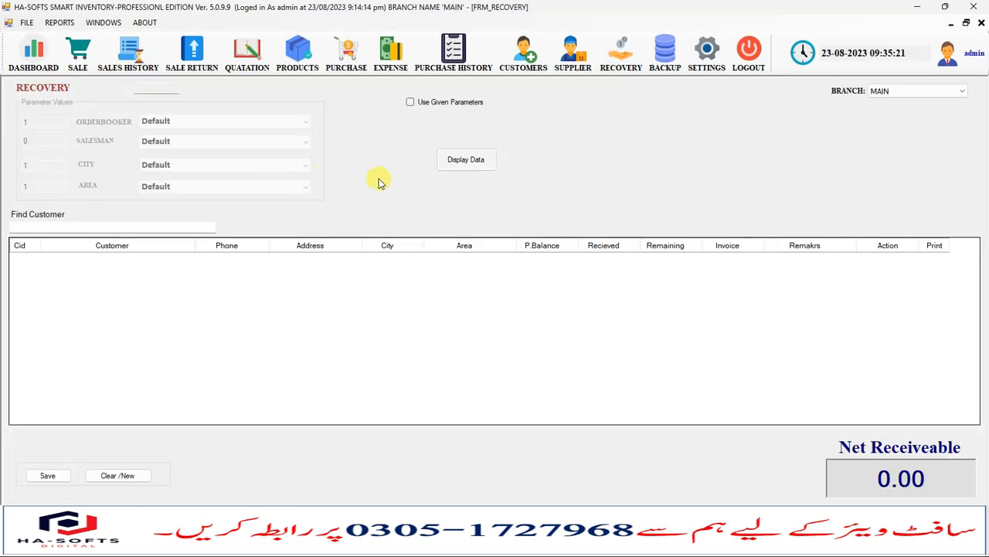
{"action": "left_click", "coordinate": [478, 164]}
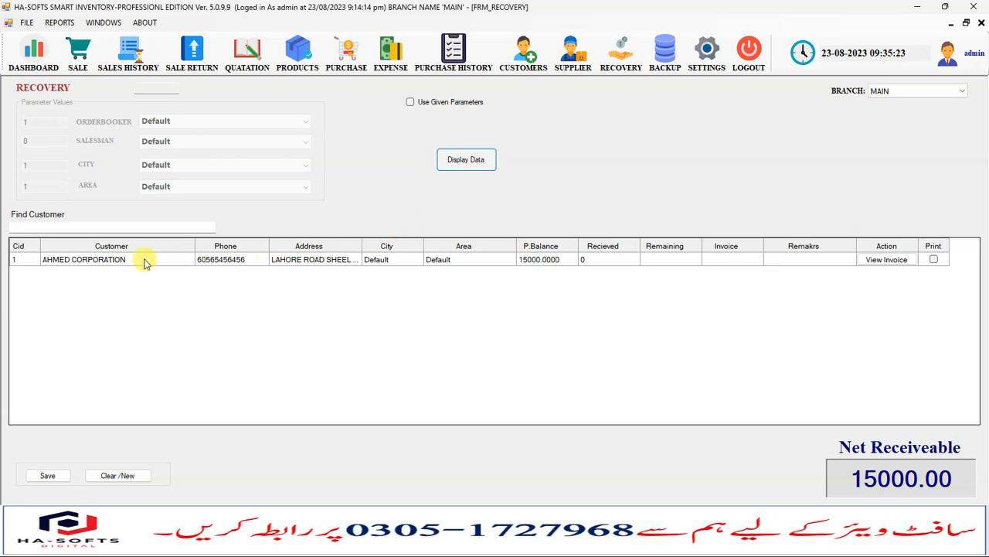
Record 2000 as received from AHMED CORPORATION and save the recovery entry
{"action": "left_click", "coordinate": [110, 262]}
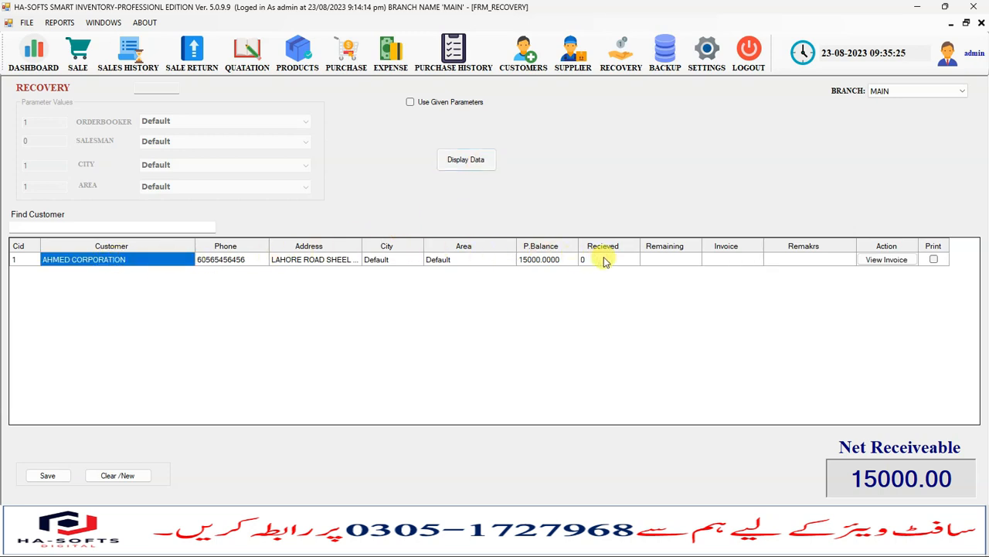
{"action": "left_click", "coordinate": [600, 259]}
{"action": "left_click", "coordinate": [605, 259]}
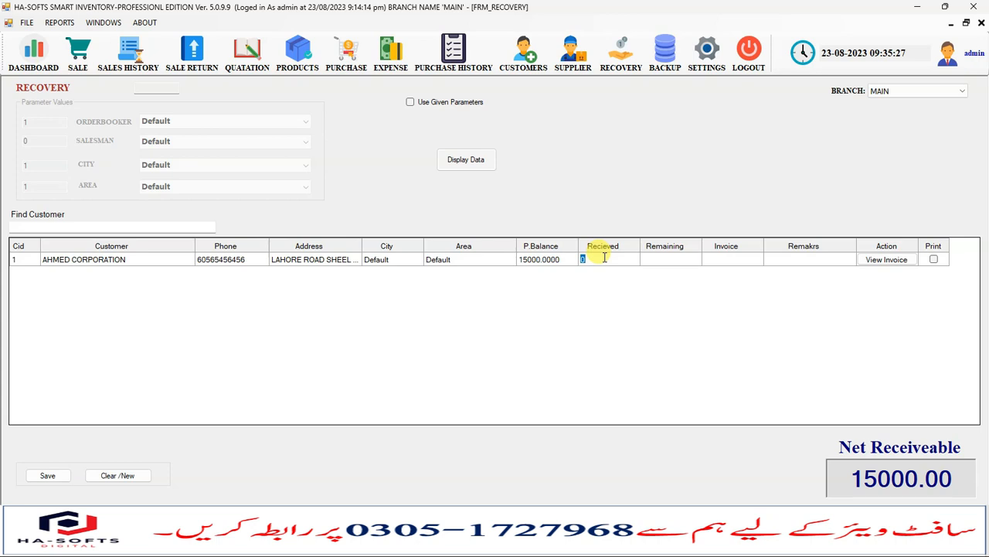
{"action": "key", "text": "Return"}
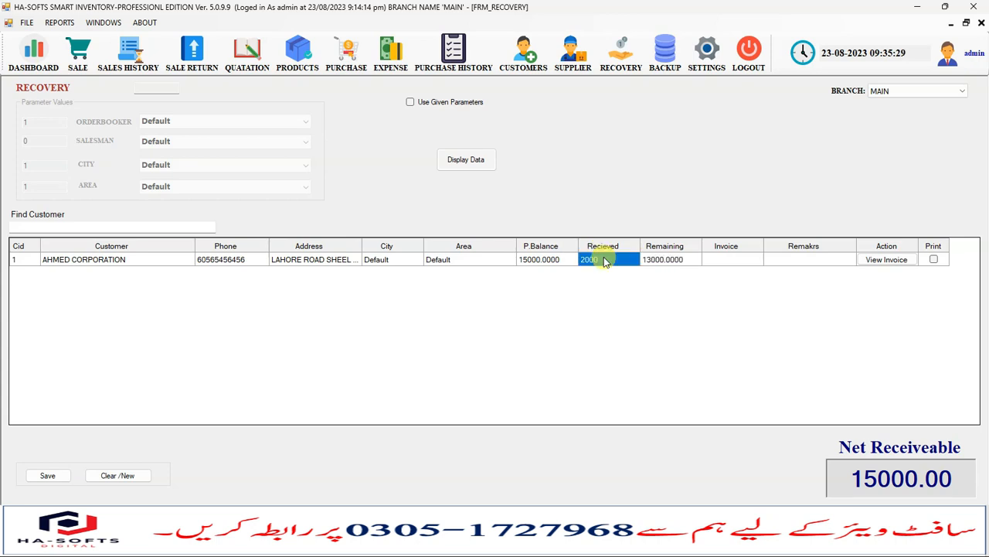
{"action": "left_click", "coordinate": [46, 480]}
{"action": "left_click", "coordinate": [511, 312]}
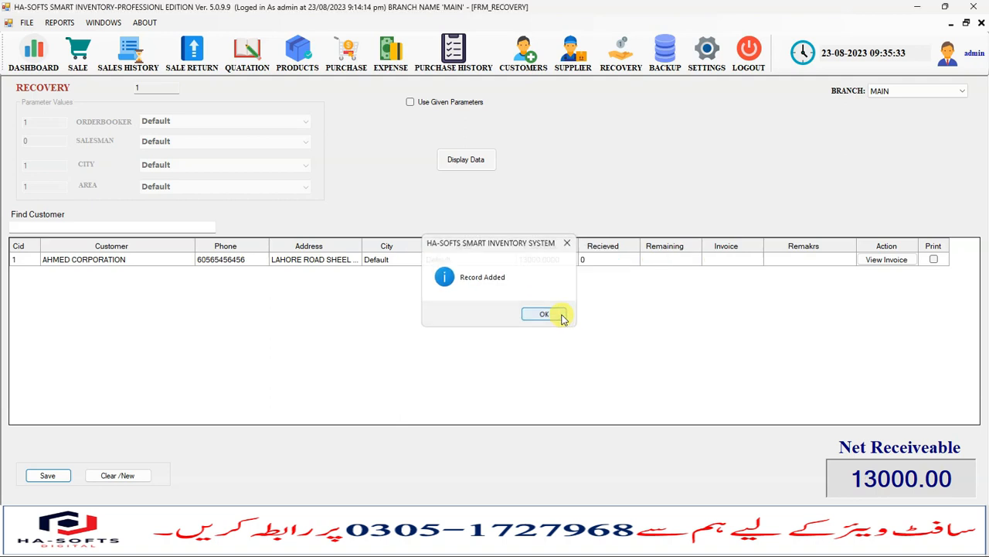
{"action": "left_click", "coordinate": [544, 314]}
Look through the sales and customer report lists and open the customer recovery report
{"action": "left_click", "coordinate": [62, 22]}
{"action": "left_click", "coordinate": [75, 25]}
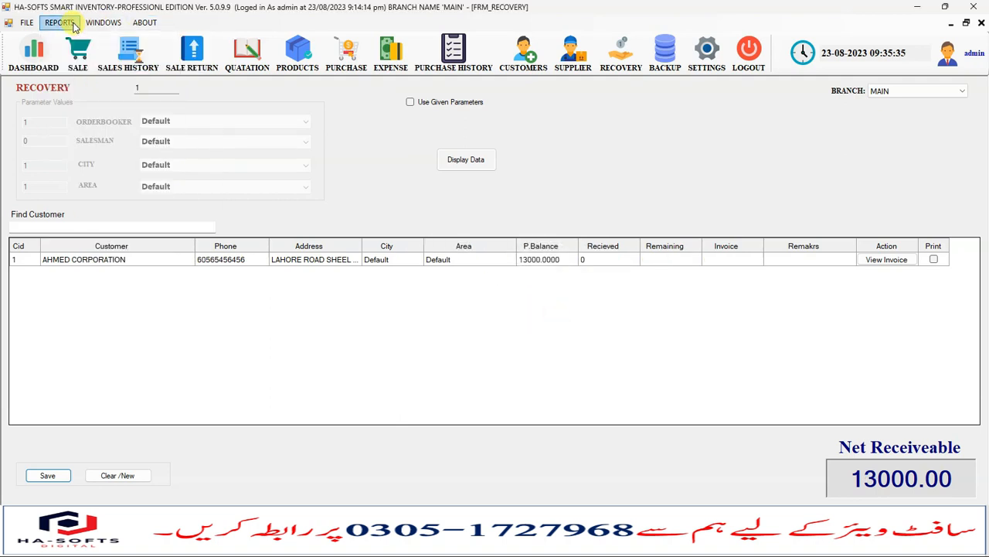
{"action": "left_click", "coordinate": [75, 25]}
{"action": "mouse_move", "coordinate": [154, 56]}
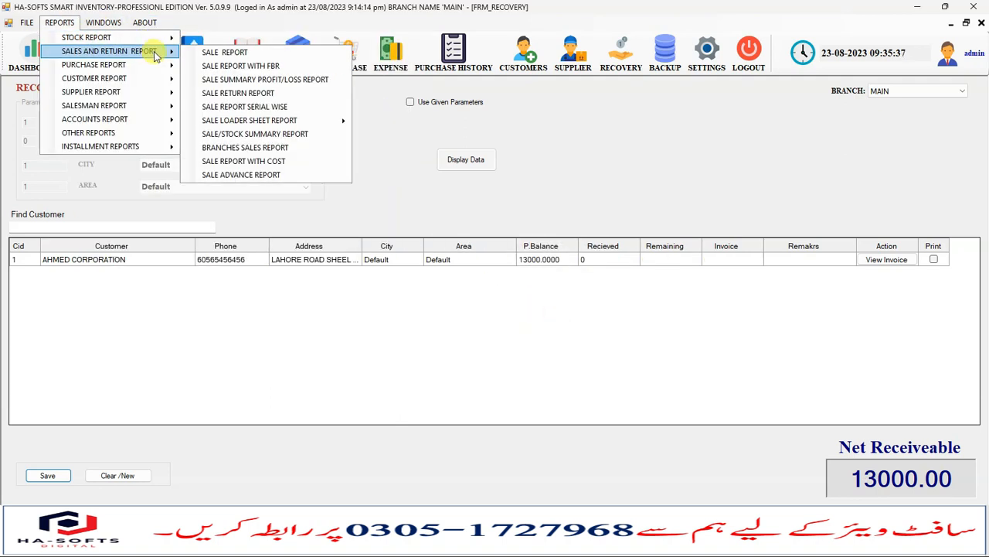
{"action": "mouse_move", "coordinate": [161, 79]}
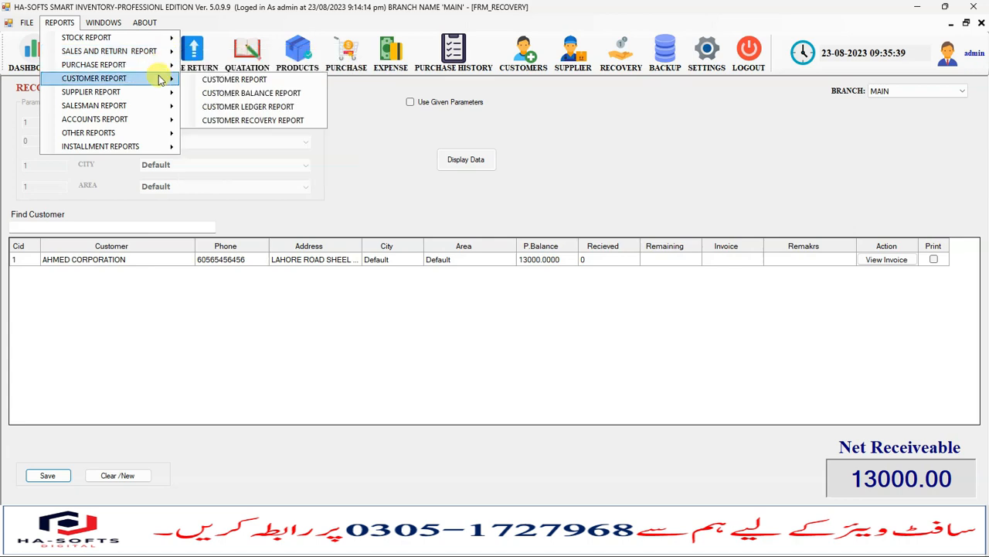
{"action": "left_click", "coordinate": [276, 120]}
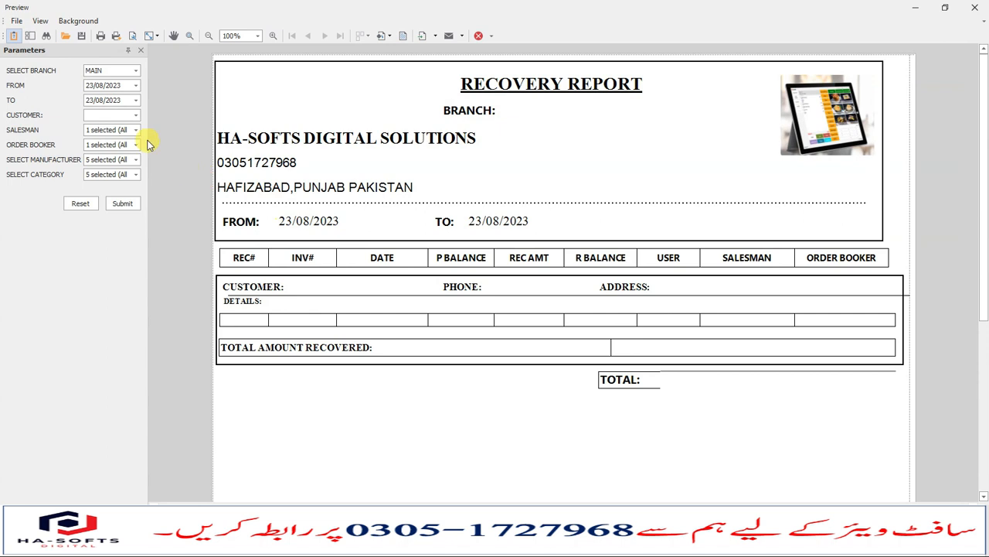
Filter the recovery report to the customer AHMED CORPORATION, generate it for 23/08/2023 and review the recovered amounts
{"action": "left_click", "coordinate": [134, 205]}
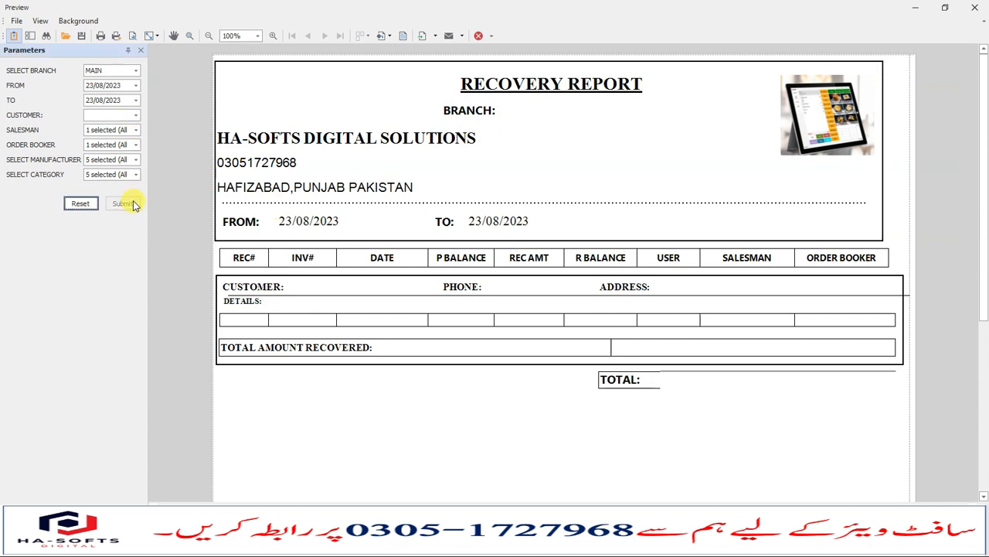
{"action": "left_click", "coordinate": [134, 118]}
{"action": "left_click", "coordinate": [104, 137]}
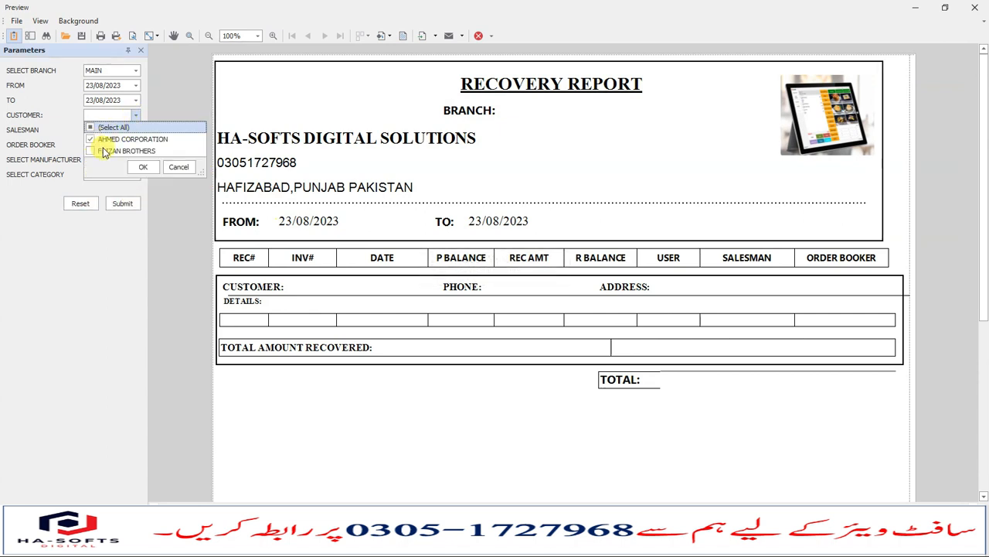
{"action": "left_click", "coordinate": [142, 164]}
{"action": "left_click", "coordinate": [125, 206]}
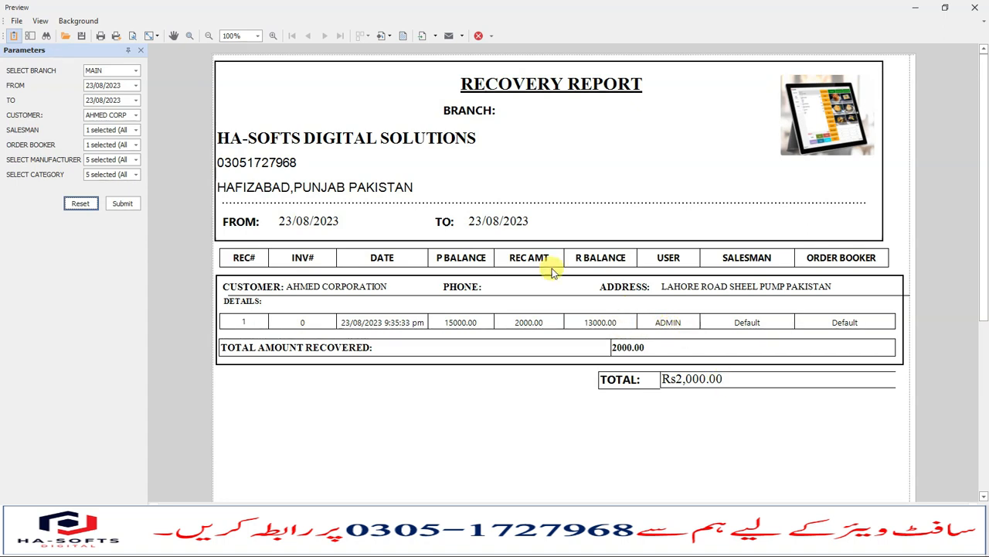
{"action": "left_click", "coordinate": [136, 115]}
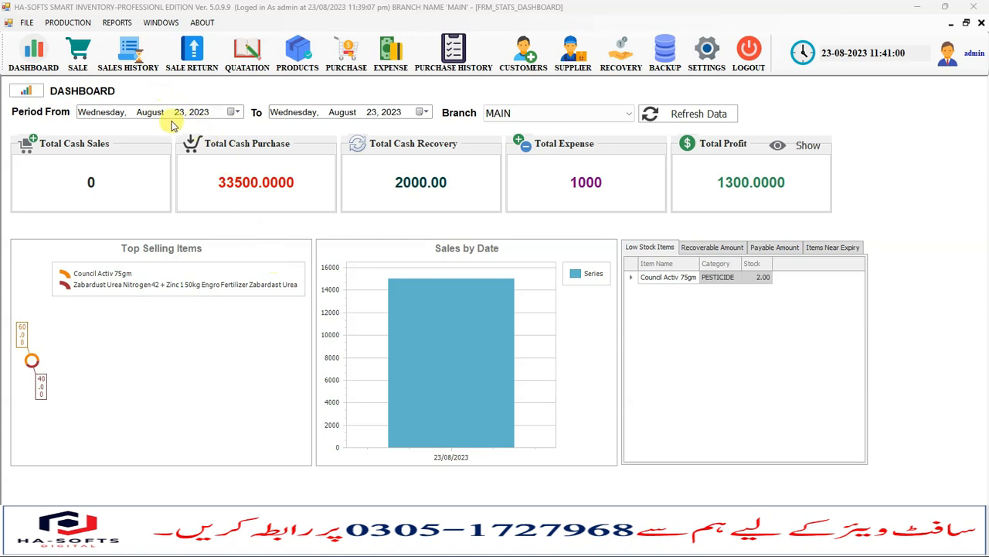
Open the ledger details, generate the customer ledger of AHMED CORPORATION for 23/08/2023, review it and close both windows
{"action": "left_click", "coordinate": [117, 22]}
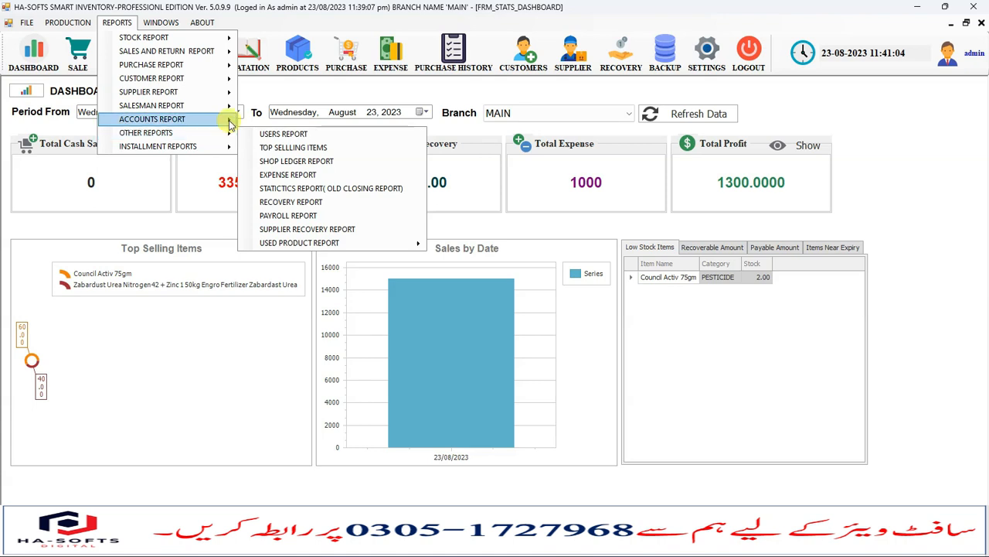
{"action": "mouse_move", "coordinate": [230, 123]}
{"action": "left_click", "coordinate": [286, 175]}
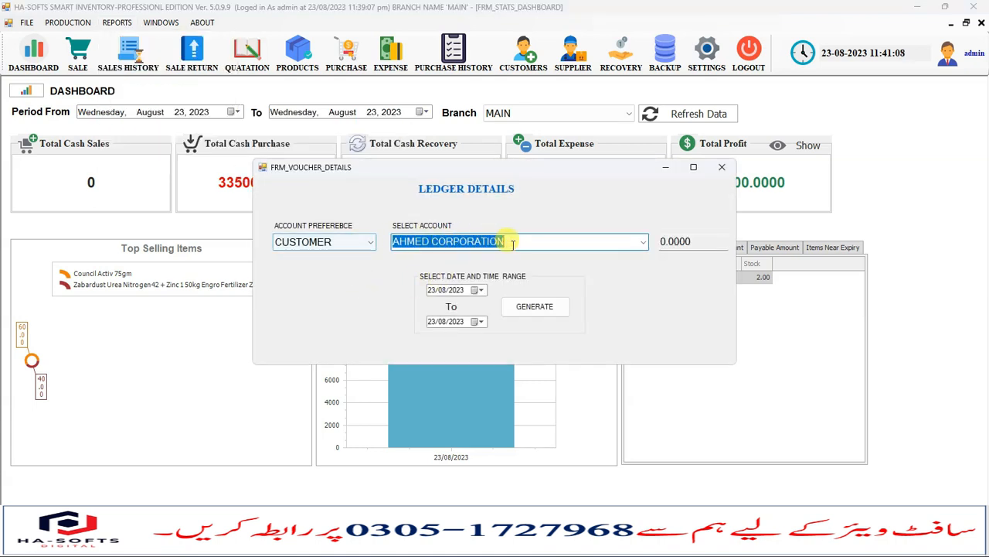
{"action": "left_click", "coordinate": [541, 242]}
{"action": "left_click", "coordinate": [642, 244]}
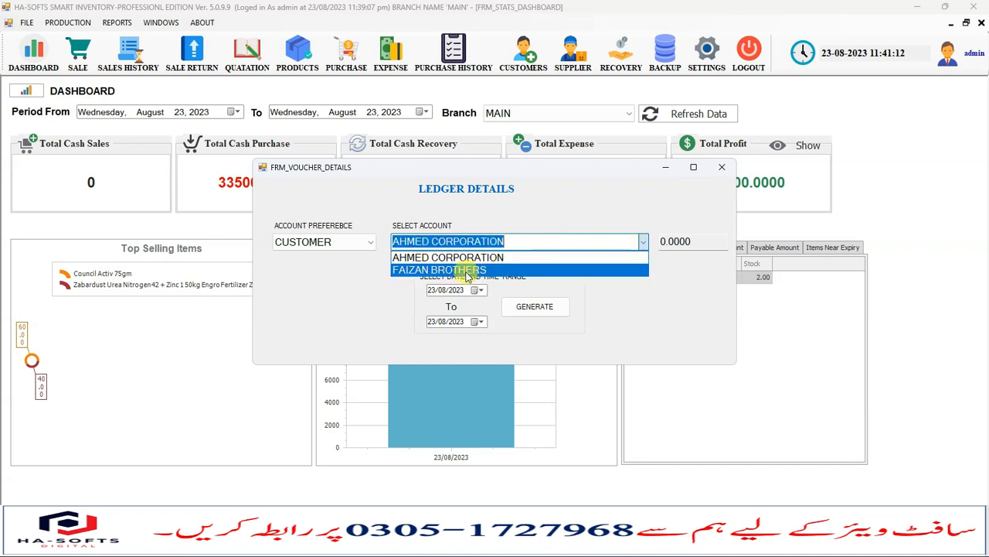
{"action": "left_click", "coordinate": [483, 322]}
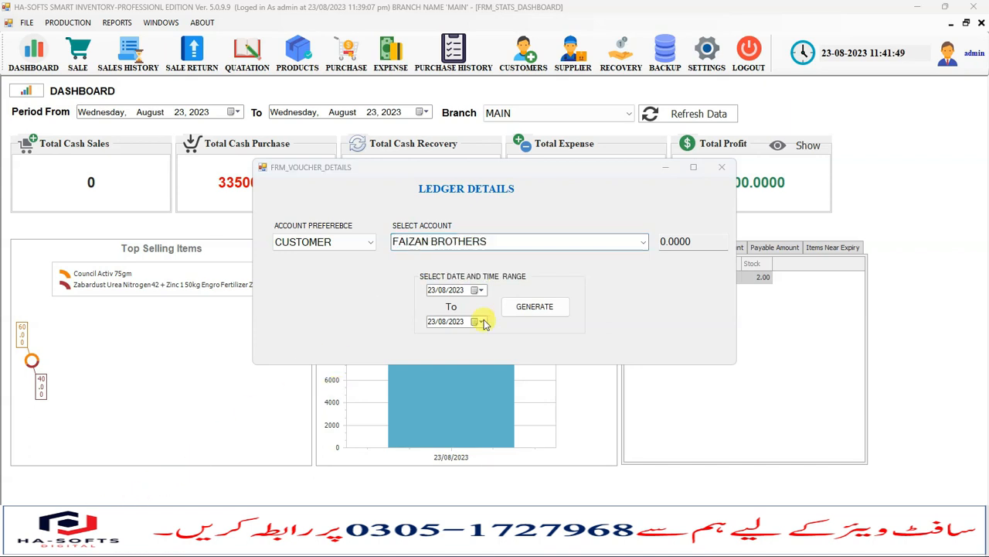
{"action": "left_click", "coordinate": [642, 244]}
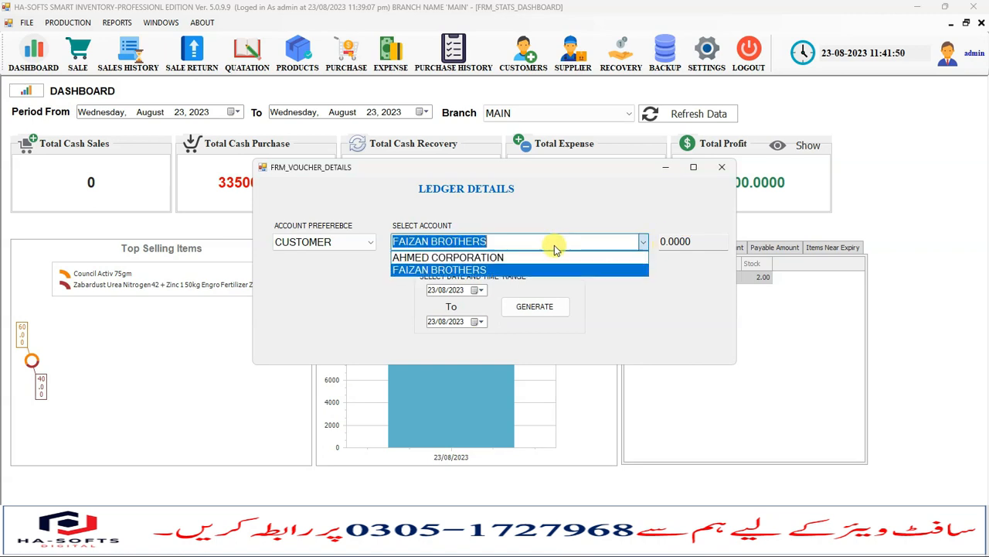
{"action": "left_click", "coordinate": [459, 259]}
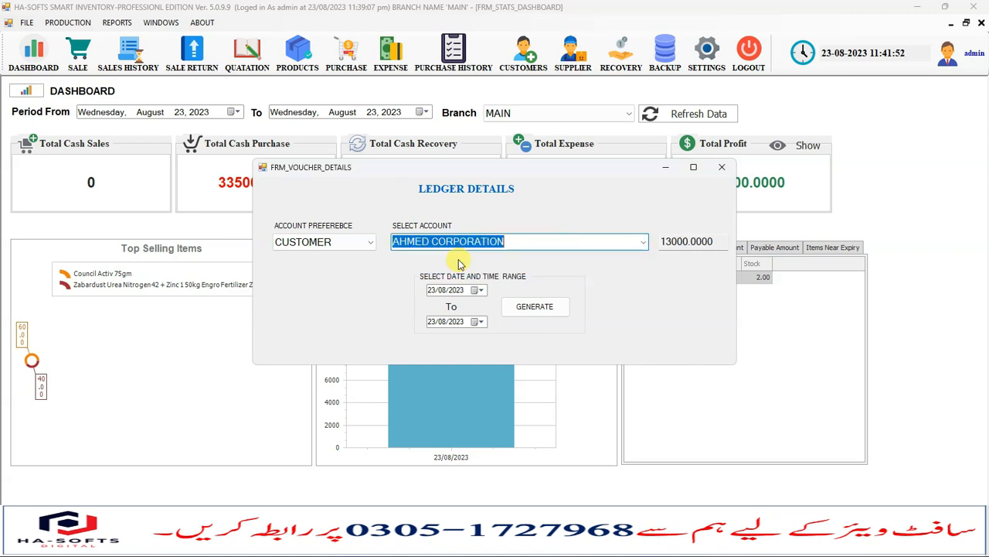
{"action": "left_click", "coordinate": [553, 307]}
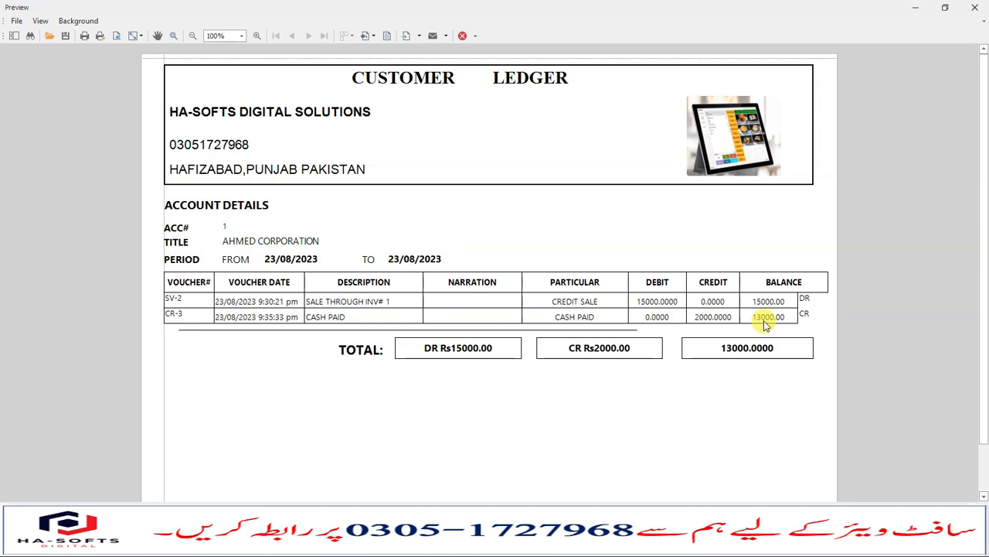
{"action": "left_click", "coordinate": [975, 7]}
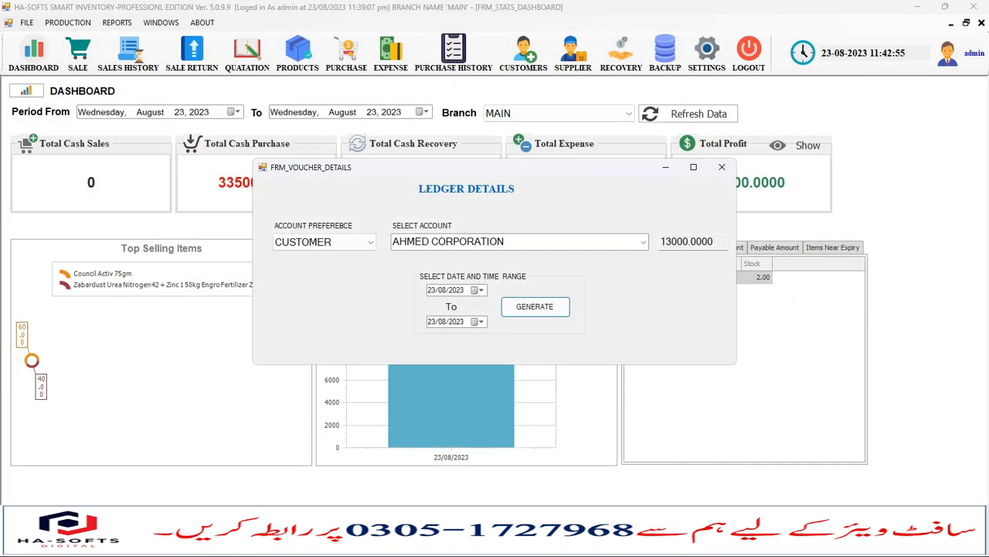
{"action": "left_click", "coordinate": [722, 167]}
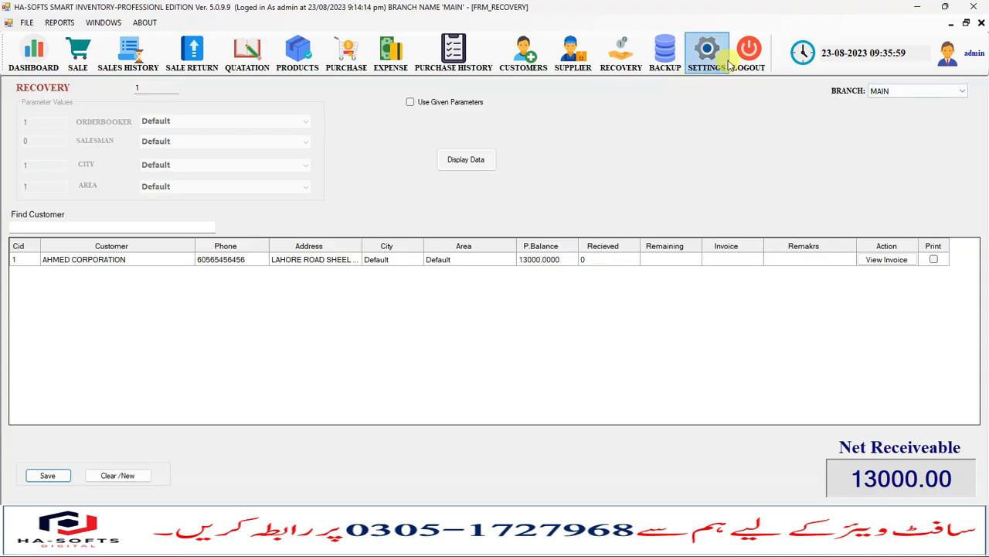
Look over the shop configuration's printer, module, purchase, sale and product settings and the footer and warranty texts
{"action": "left_click", "coordinate": [723, 59]}
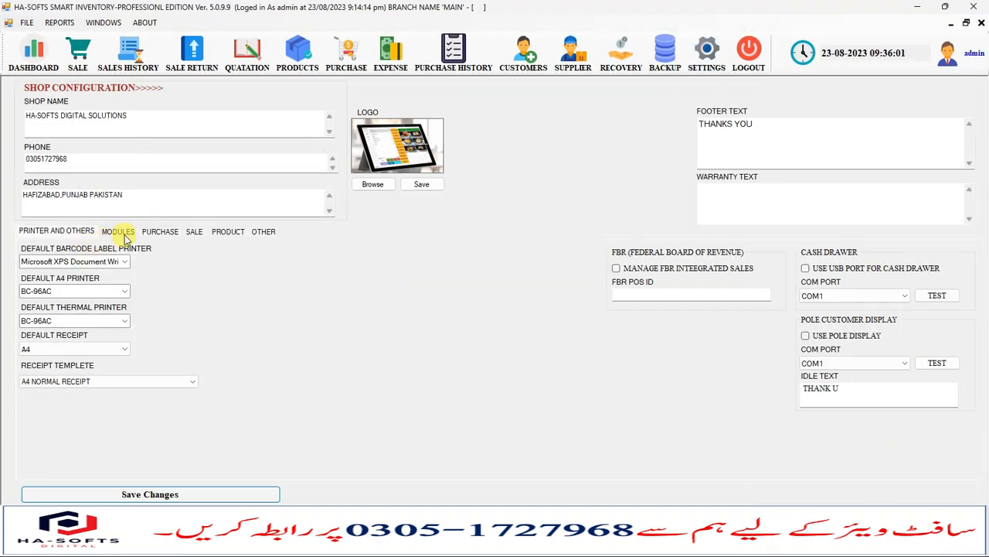
{"action": "left_click", "coordinate": [119, 232]}
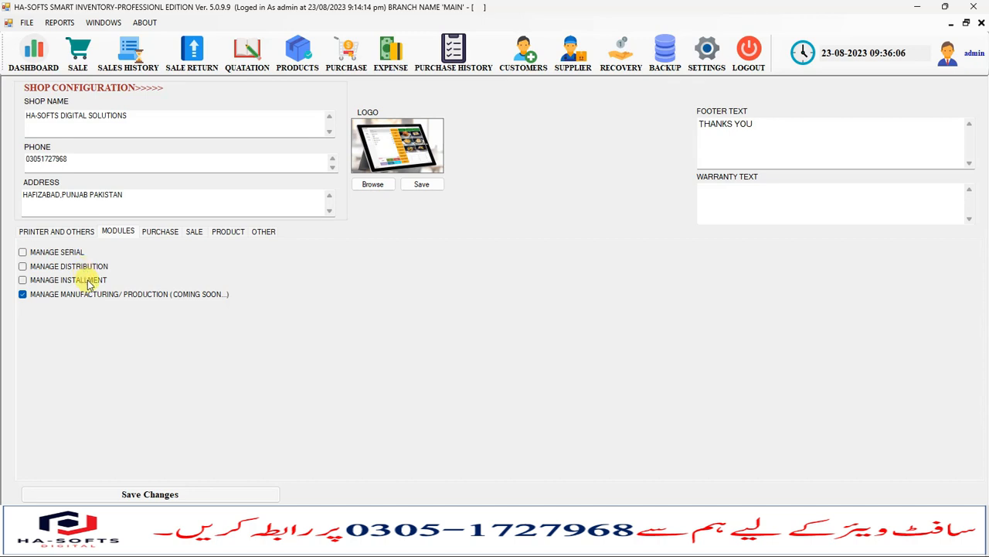
{"action": "left_click", "coordinate": [56, 231]}
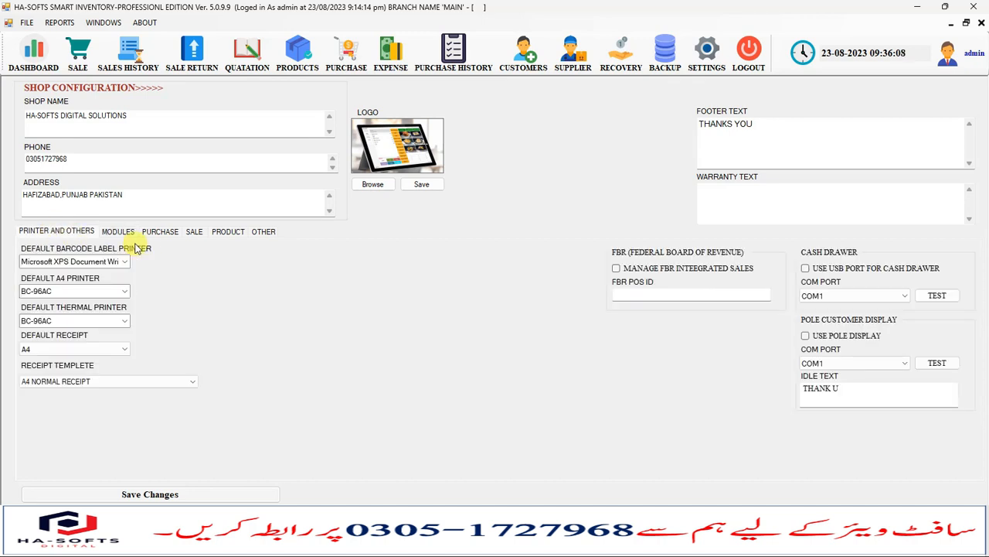
{"action": "left_click", "coordinate": [155, 235]}
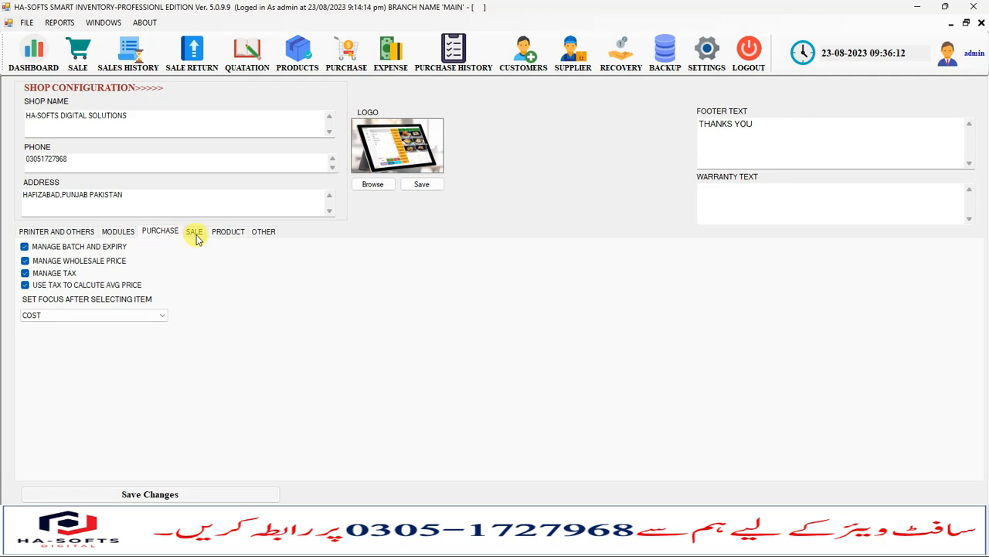
{"action": "left_click", "coordinate": [194, 233]}
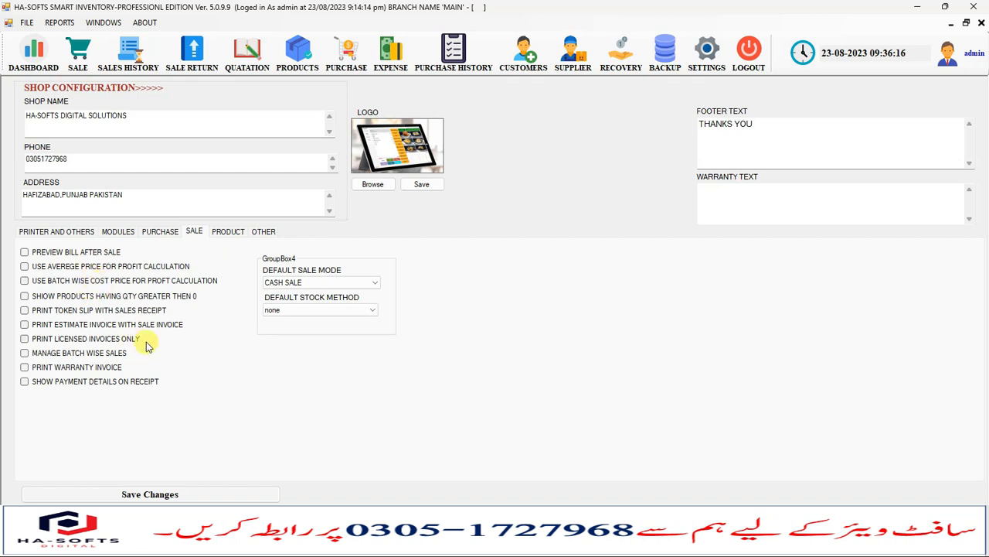
{"action": "left_click", "coordinate": [215, 233]}
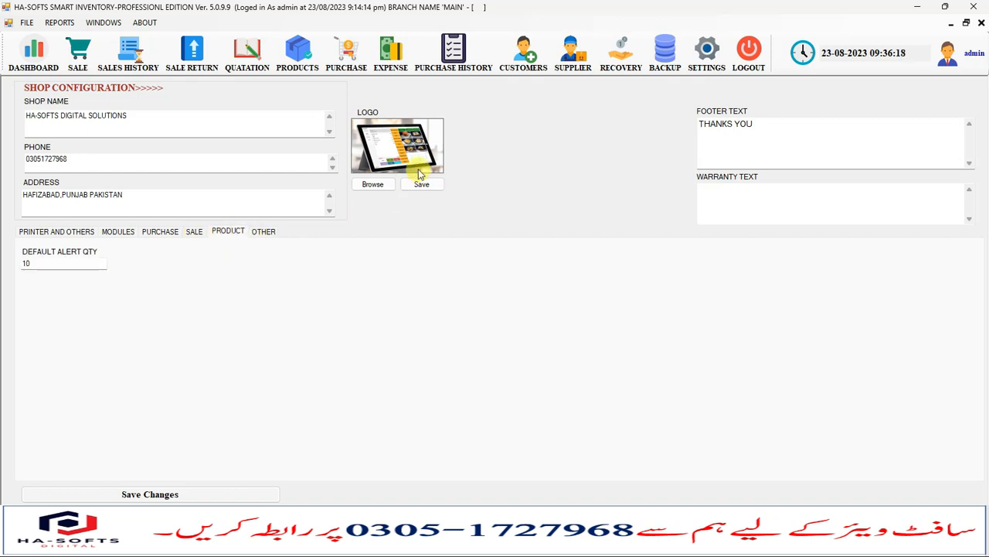
{"action": "left_click", "coordinate": [784, 200]}
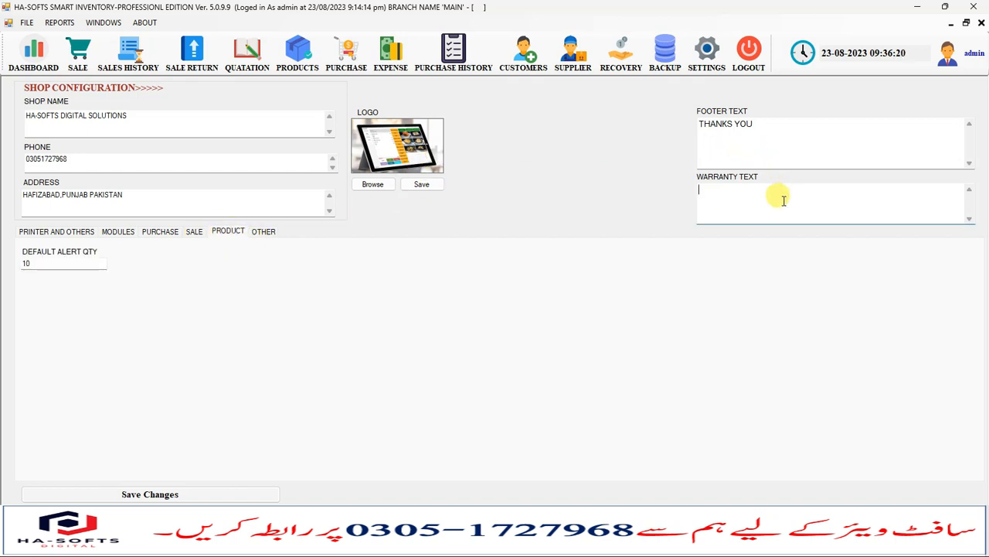
{"action": "double_click", "coordinate": [754, 126]}
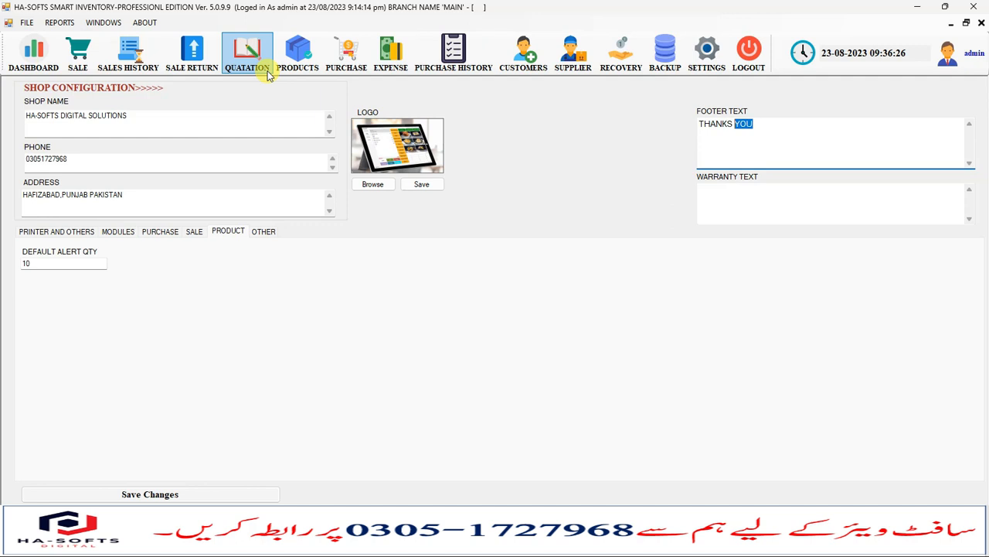
Open the stock report for the MAIN branch and limit it to the manufacturer ENGRO
{"action": "left_click", "coordinate": [56, 24]}
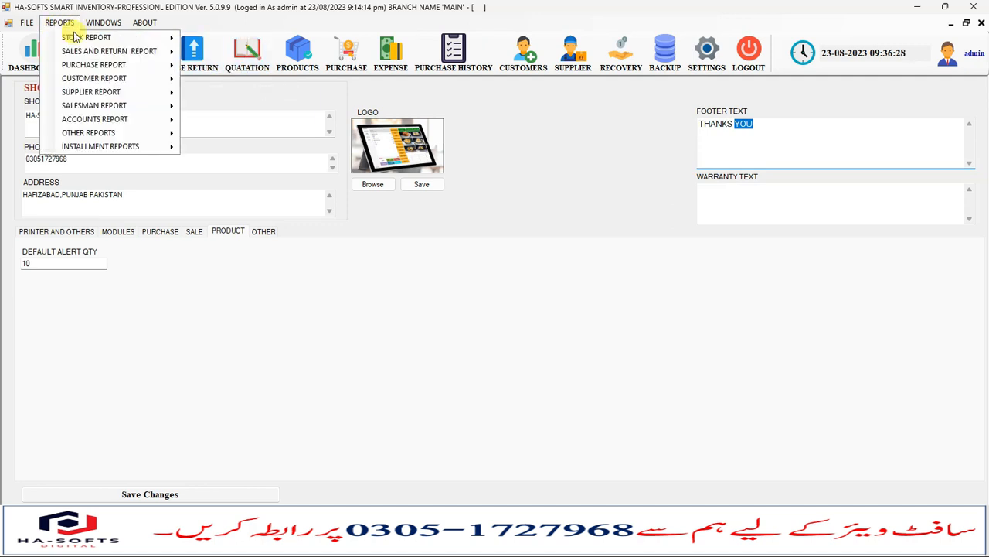
{"action": "mouse_move", "coordinate": [85, 37]}
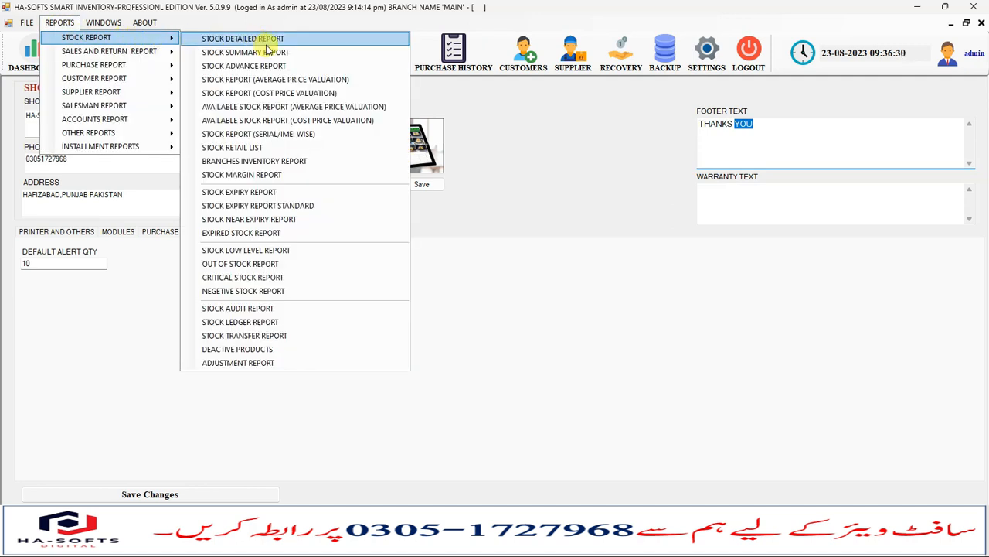
{"action": "left_click", "coordinate": [416, 240]}
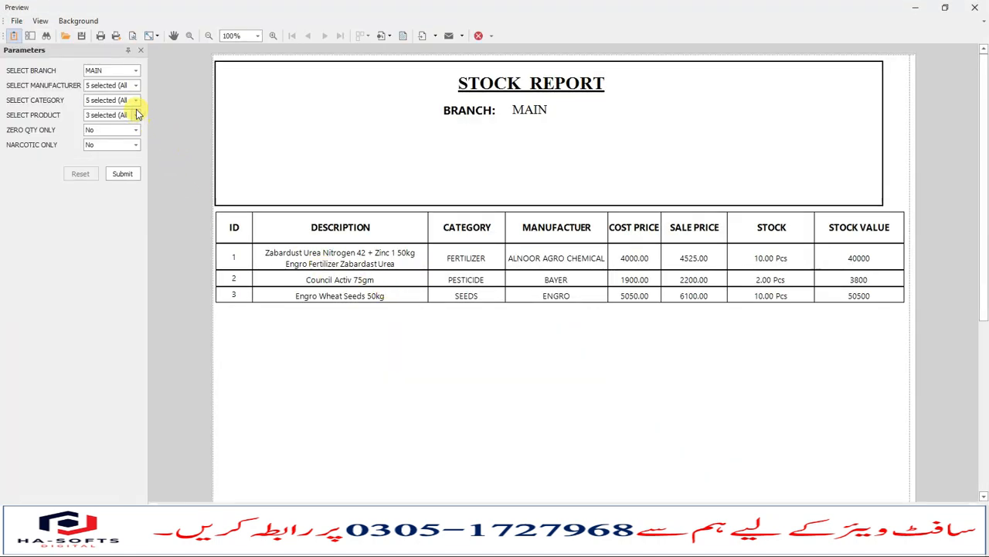
{"action": "left_click", "coordinate": [136, 85]}
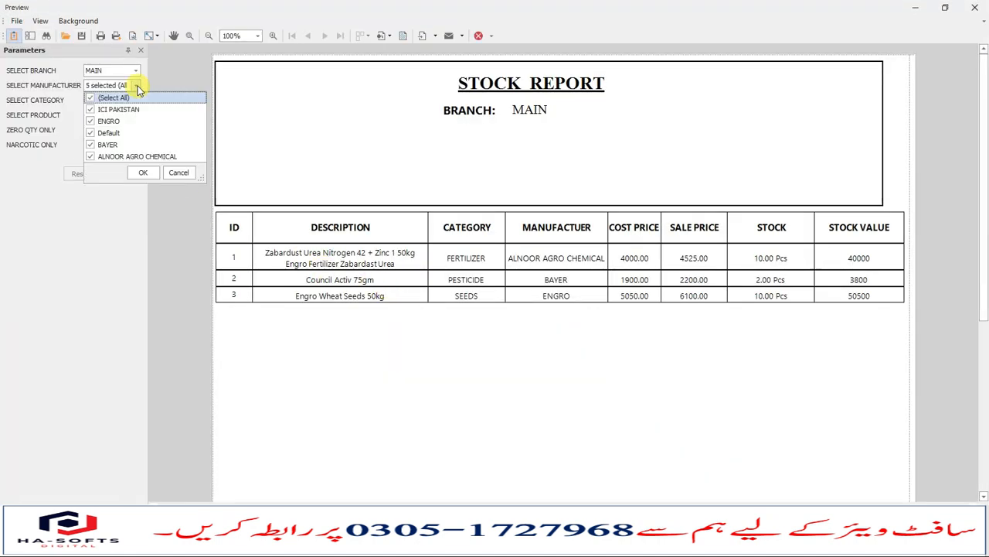
{"action": "left_click", "coordinate": [90, 99]}
{"action": "left_click", "coordinate": [89, 121]}
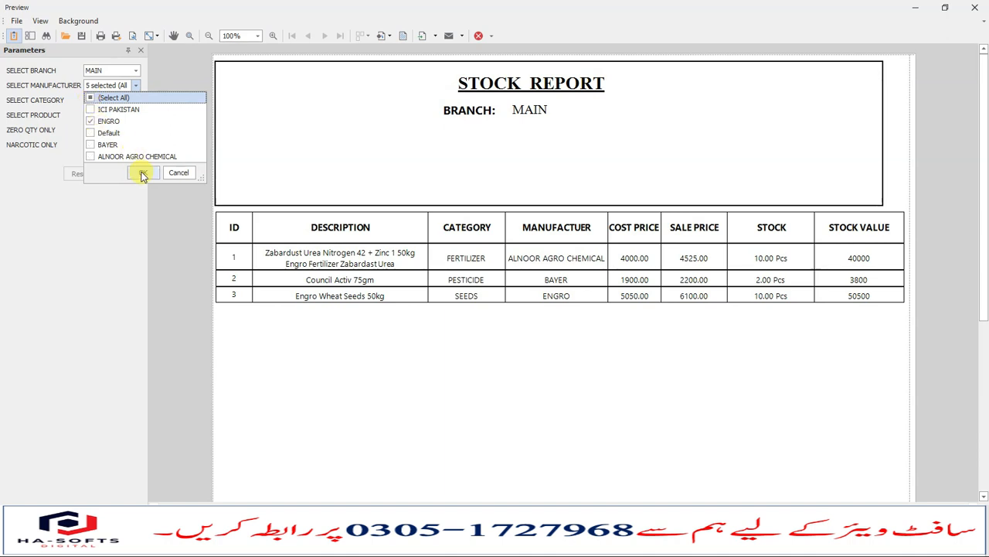
{"action": "left_click", "coordinate": [143, 172]}
{"action": "left_click", "coordinate": [137, 176]}
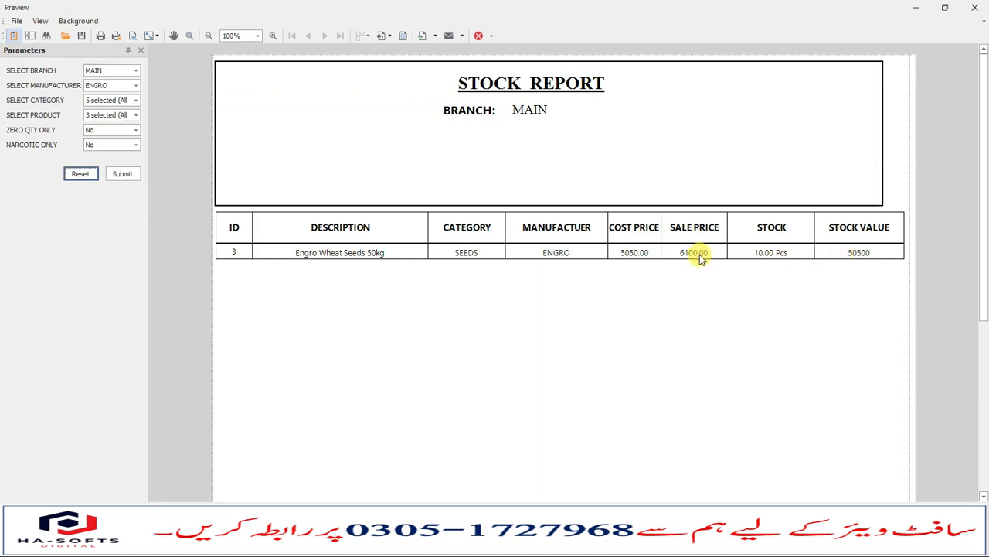
Reset the stock report's manufacturer filter to all manufacturers and regenerate the report
{"action": "left_click", "coordinate": [134, 85]}
{"action": "left_click", "coordinate": [99, 99]}
{"action": "left_click", "coordinate": [143, 172]}
{"action": "left_click", "coordinate": [124, 173]}
Limit the stock report to the FERTILIZER category, check the product filter and close the report
{"action": "left_click", "coordinate": [136, 101]}
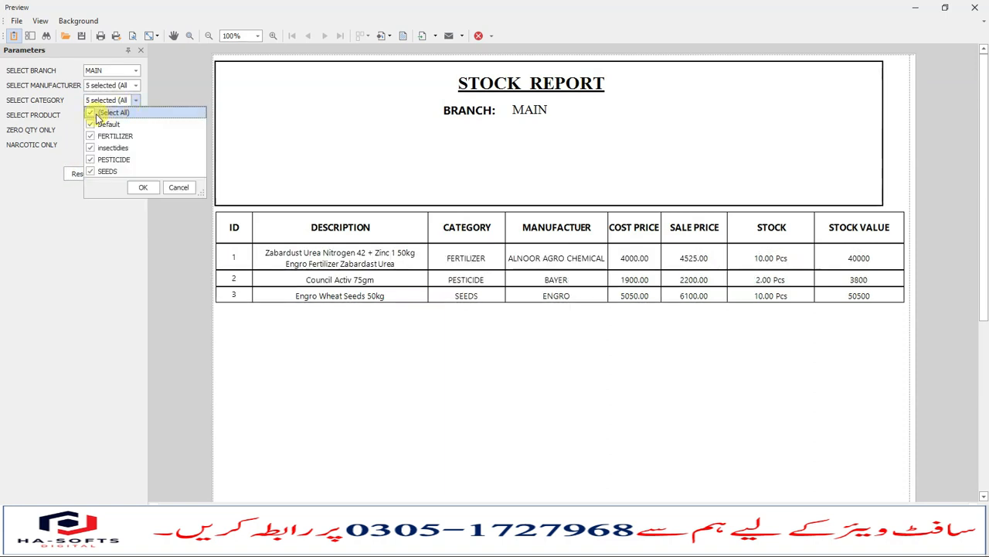
{"action": "left_click", "coordinate": [143, 187]}
{"action": "left_click", "coordinate": [122, 175]}
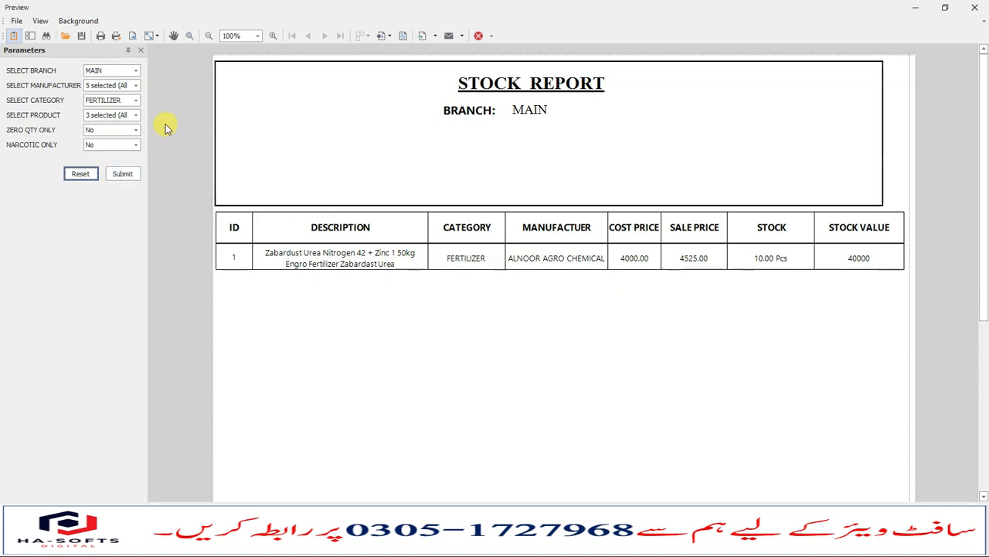
{"action": "left_click", "coordinate": [136, 114]}
{"action": "left_click", "coordinate": [142, 179]}
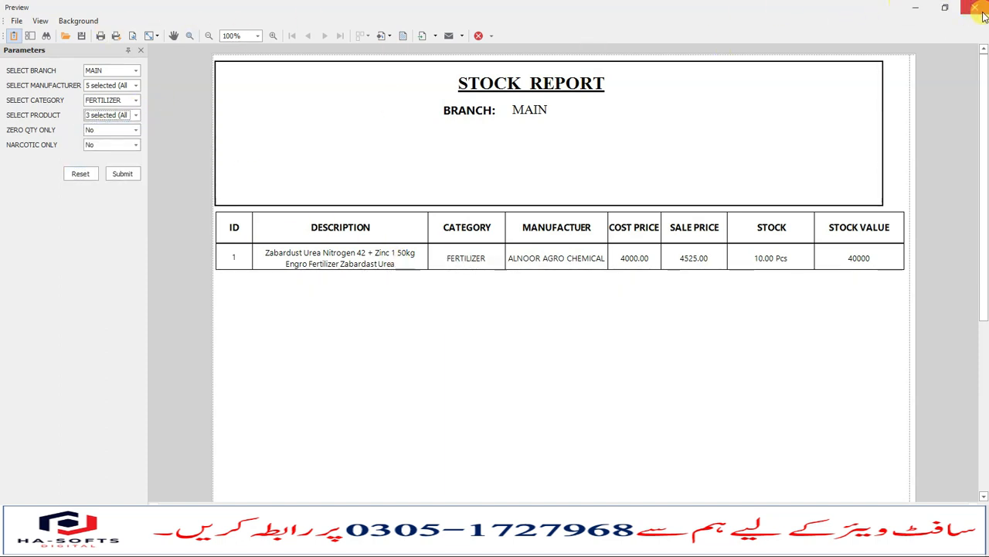
{"action": "left_click", "coordinate": [478, 36]}
{"action": "left_click", "coordinate": [60, 22]}
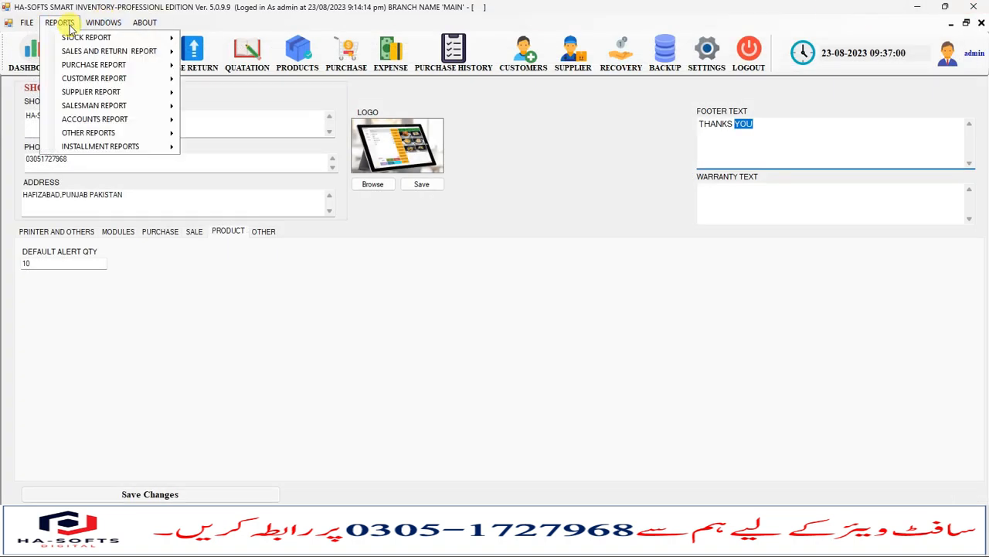
{"action": "mouse_move", "coordinate": [144, 35]}
{"action": "left_click", "coordinate": [236, 62]}
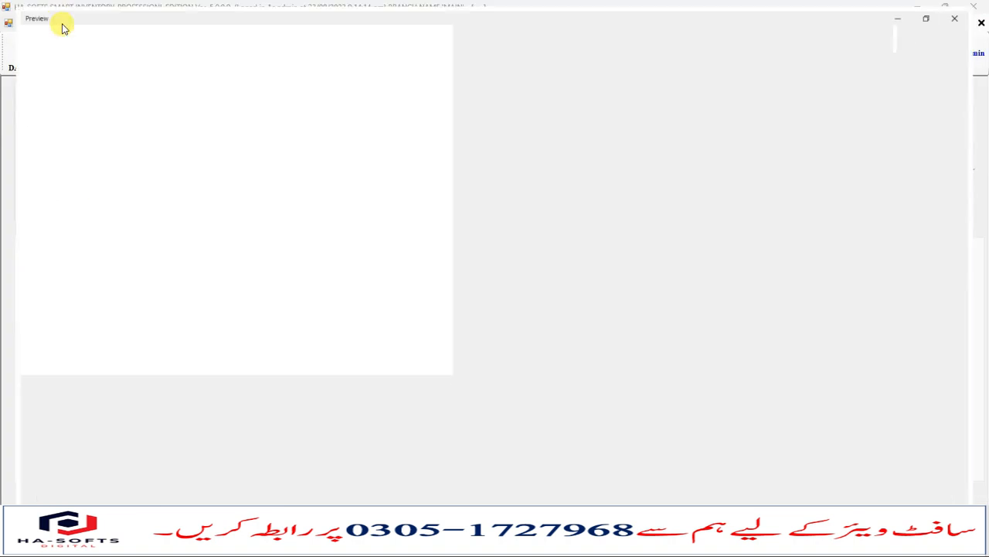
{"action": "left_click", "coordinate": [63, 24]}
{"action": "left_click", "coordinate": [978, 7]}
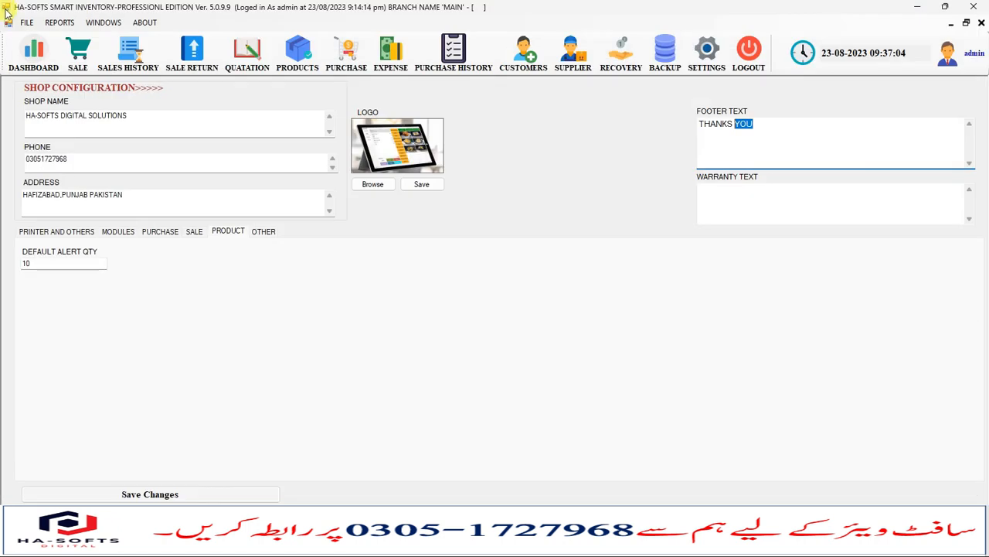
Generate the stock batch report for the MAIN branch with the expiry period from 23/08/2023 to 23/08/2026
{"action": "left_click", "coordinate": [59, 22]}
{"action": "mouse_move", "coordinate": [165, 37]}
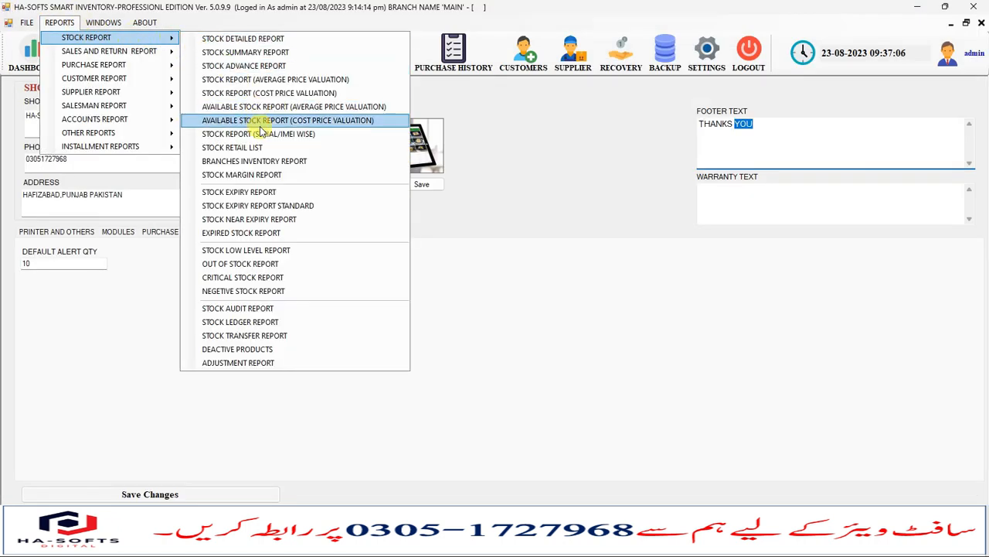
{"action": "left_click", "coordinate": [304, 220]}
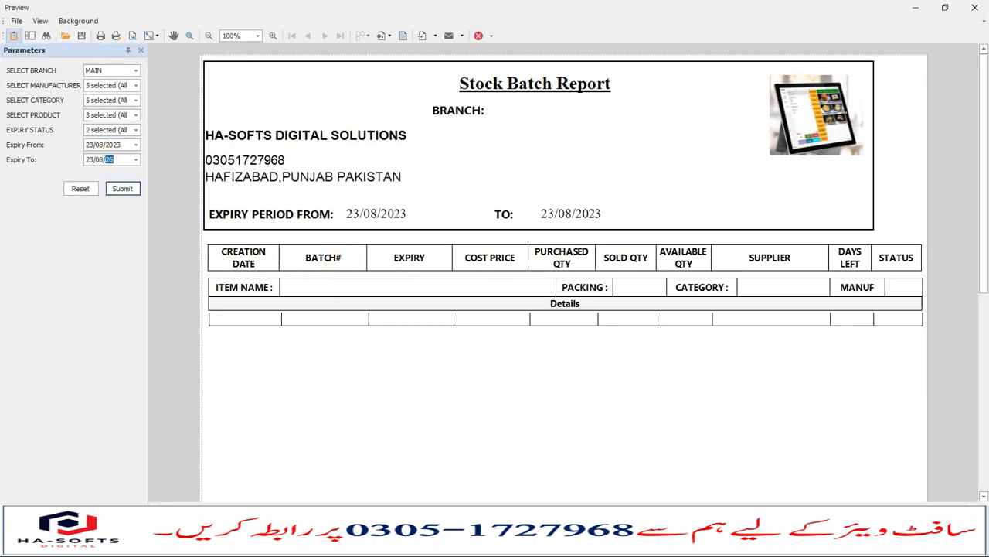
{"action": "left_click", "coordinate": [124, 189]}
{"action": "scroll", "coordinate": [550, 327], "scroll_direction": "down", "scroll_amount": 1}
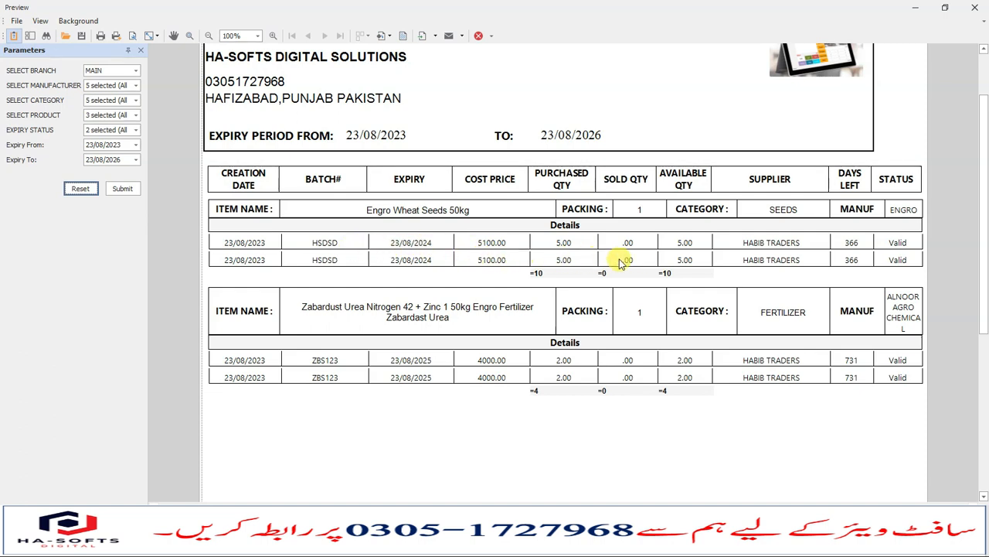
Examine the batches' quantities, suppliers, days left and status, check the branch filter and close the batch report
{"action": "scroll", "coordinate": [695, 267], "scroll_direction": "down", "scroll_amount": 1}
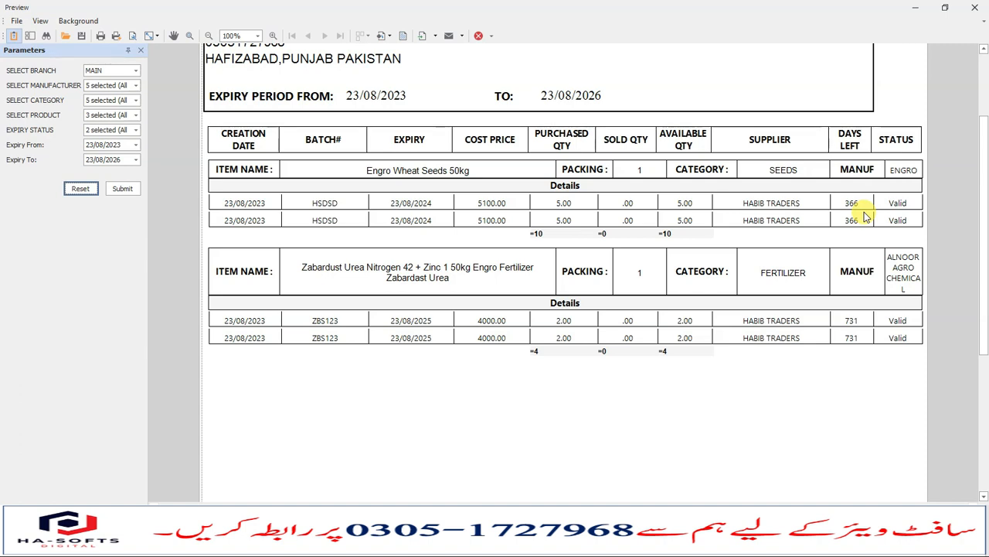
{"action": "scroll", "coordinate": [623, 287], "scroll_direction": "down", "scroll_amount": 4}
{"action": "left_click", "coordinate": [136, 71]}
{"action": "left_click", "coordinate": [108, 81]}
{"action": "scroll", "coordinate": [570, 155], "scroll_direction": "down", "scroll_amount": 1}
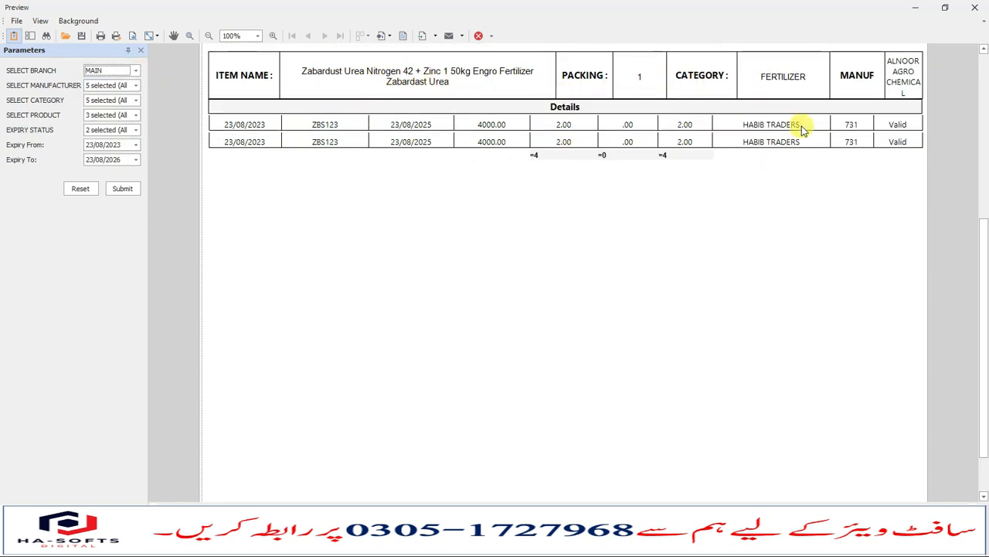
{"action": "scroll", "coordinate": [678, 312], "scroll_direction": "up", "scroll_amount": 5}
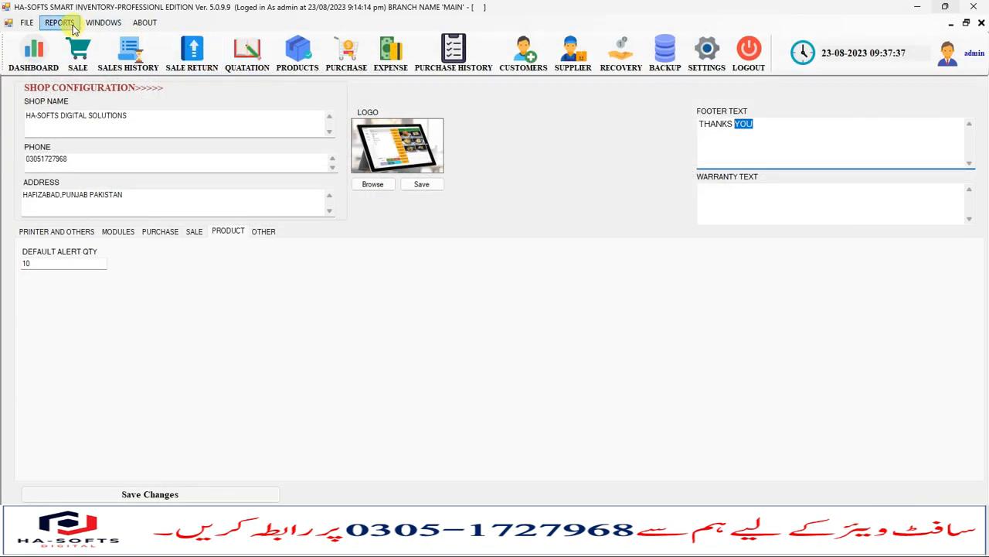
Open the sale summary profit/loss report of the MAIN branch for 23/08/2023
{"action": "left_click", "coordinate": [60, 22]}
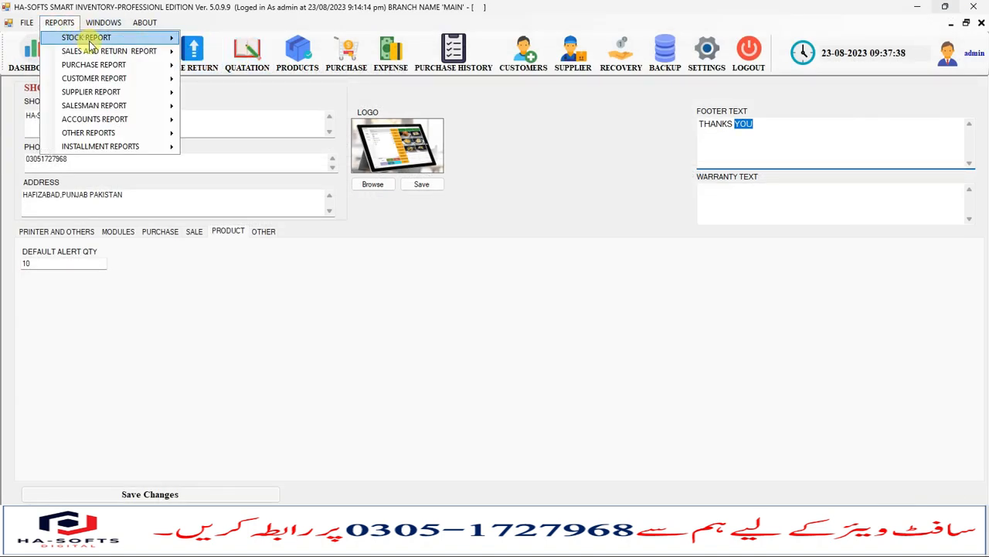
{"action": "mouse_move", "coordinate": [151, 43]}
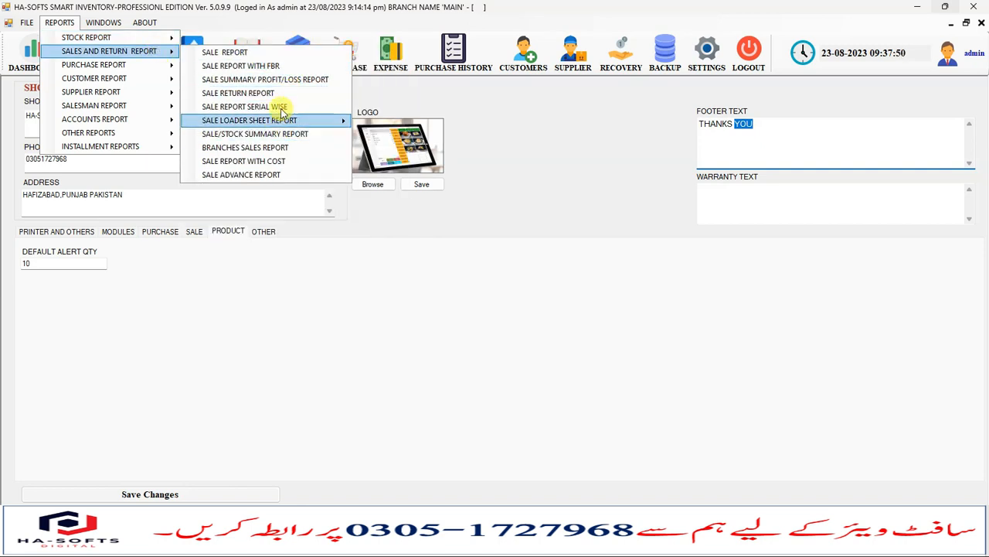
{"action": "left_click", "coordinate": [280, 79]}
{"action": "left_click", "coordinate": [464, 360]}
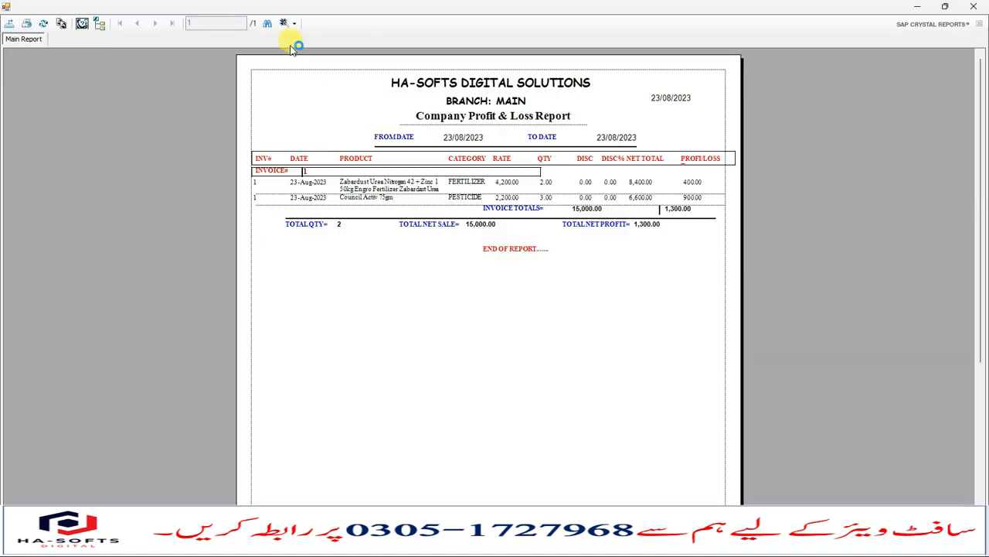
{"action": "left_click", "coordinate": [297, 26]}
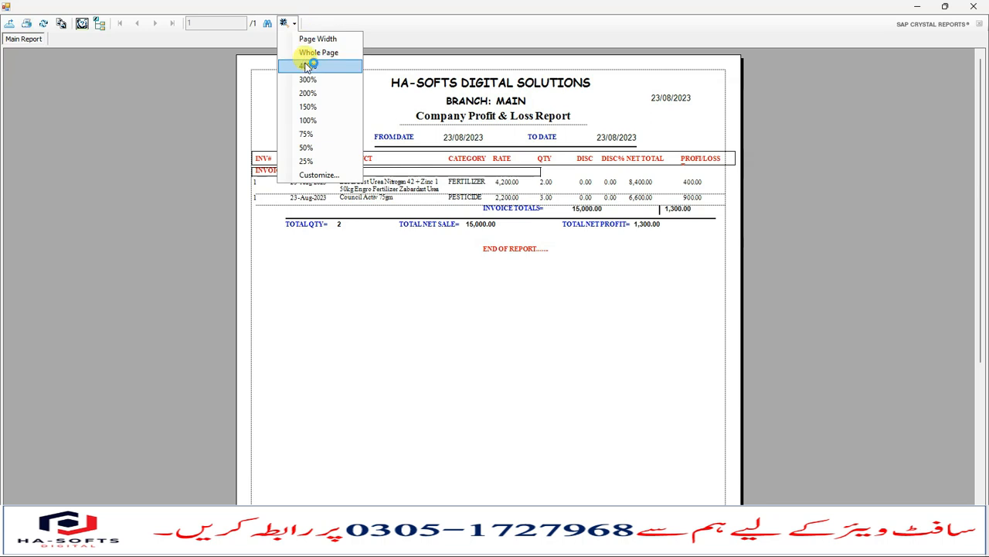
{"action": "left_click", "coordinate": [320, 103]}
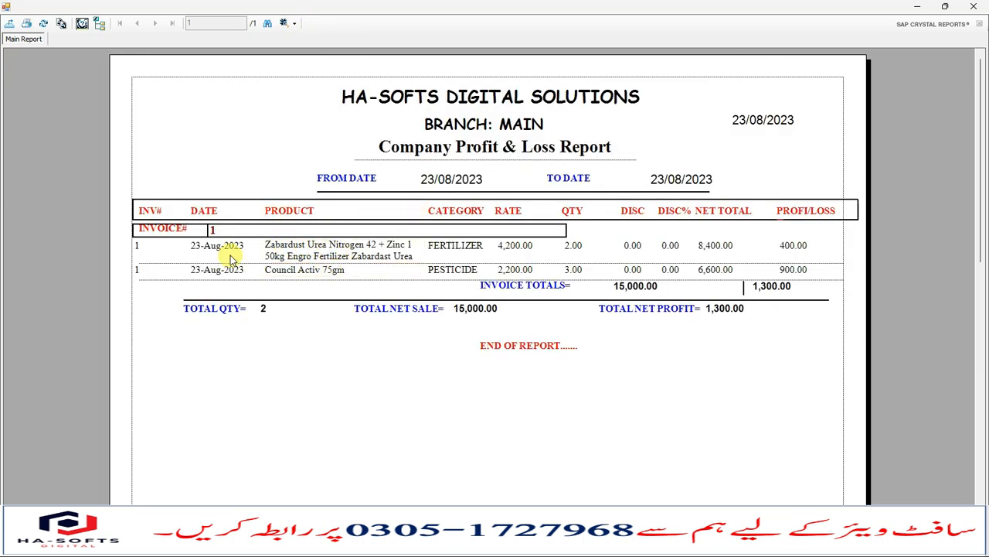
Check the profit of each sold item and of the whole invoice, and close the profit and loss report
{"action": "left_click", "coordinate": [807, 248]}
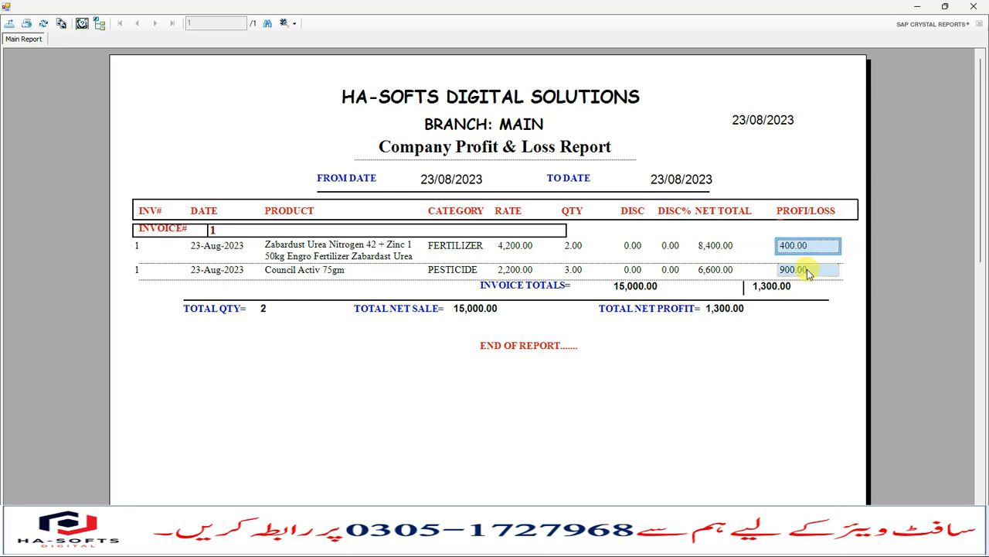
{"action": "left_click", "coordinate": [767, 285]}
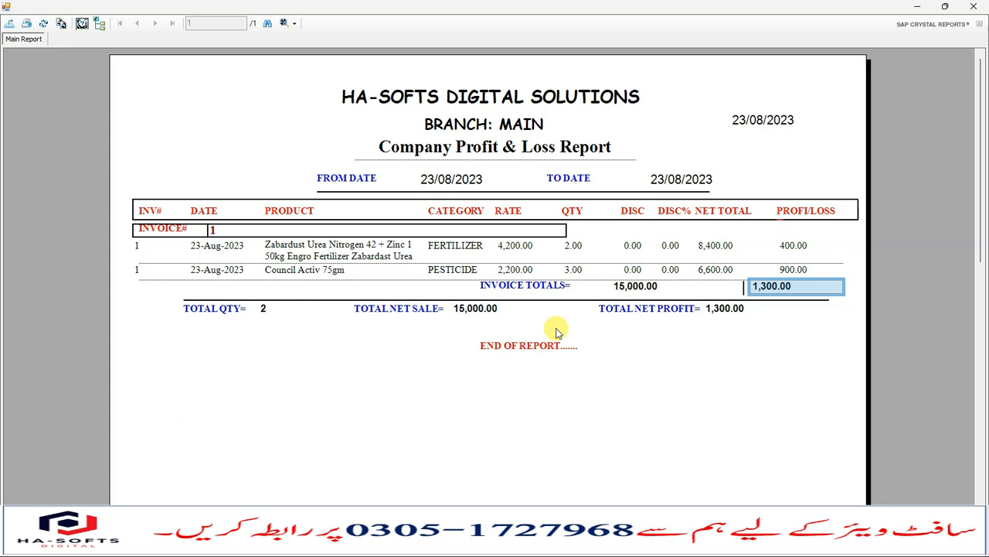
{"action": "left_click", "coordinate": [975, 11]}
Look through the sales and return reports and show the shop configuration's printer and FBR settings
{"action": "left_click", "coordinate": [60, 22]}
{"action": "mouse_move", "coordinate": [164, 62]}
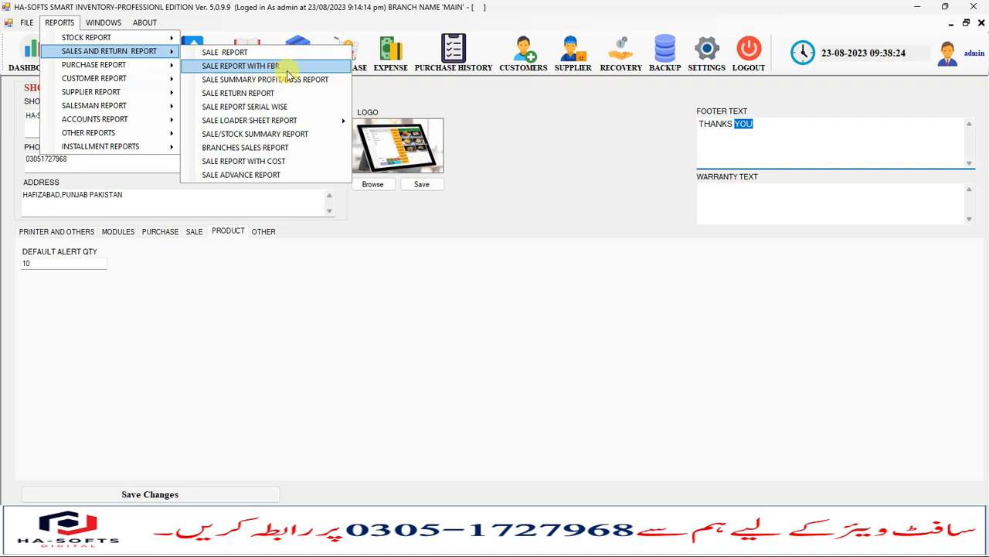
{"action": "left_click", "coordinate": [61, 231]}
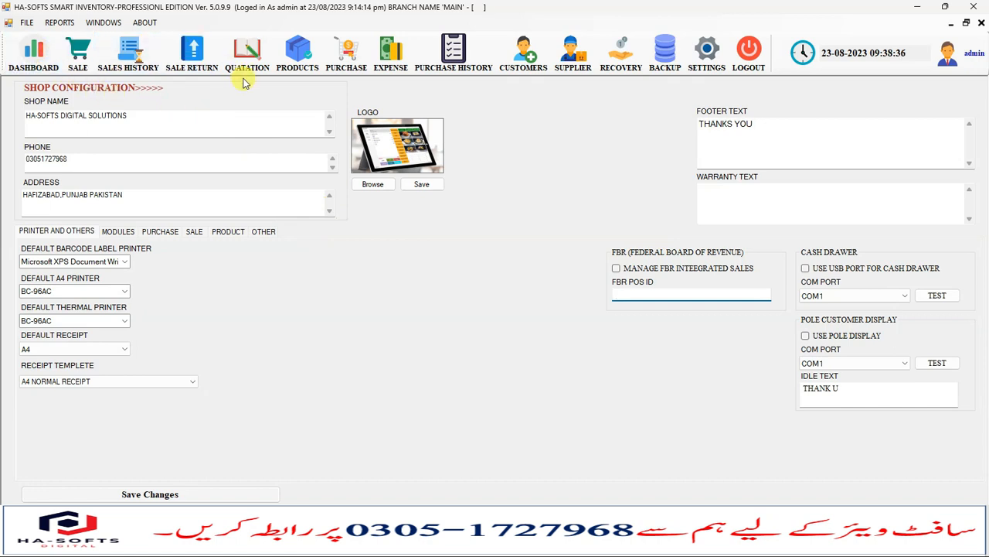
Open the sale advance report, widen its parameter area and check the customer filter
{"action": "left_click", "coordinate": [51, 24]}
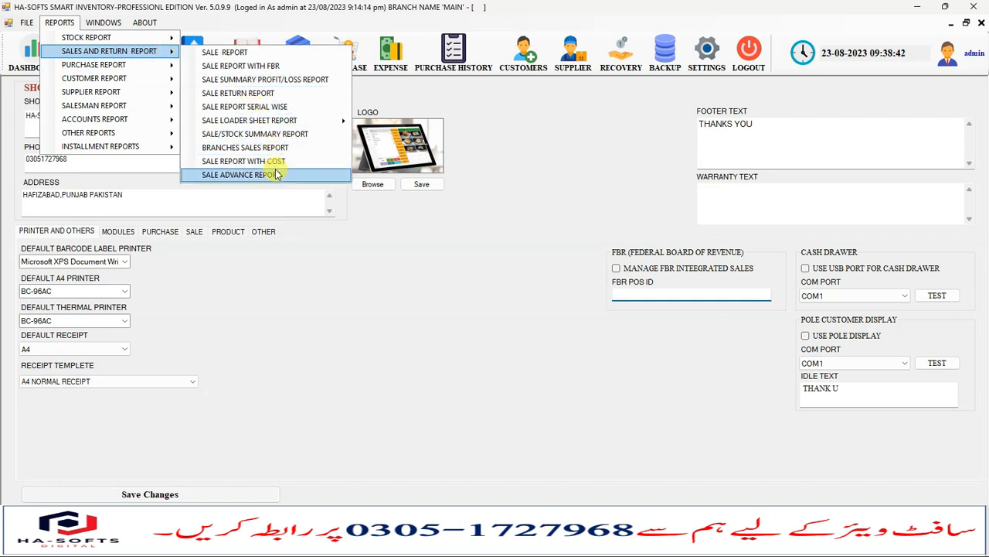
{"action": "left_click", "coordinate": [342, 208]}
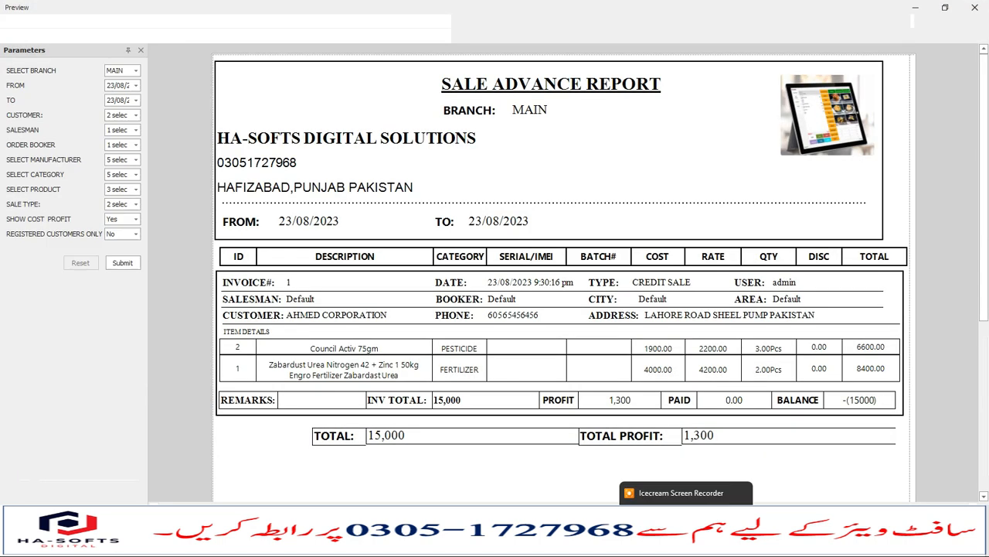
{"action": "left_click_drag", "start_coordinate": [147, 128], "coordinate": [333, 155]}
{"action": "left_click", "coordinate": [164, 116]}
{"action": "left_click", "coordinate": [161, 99]}
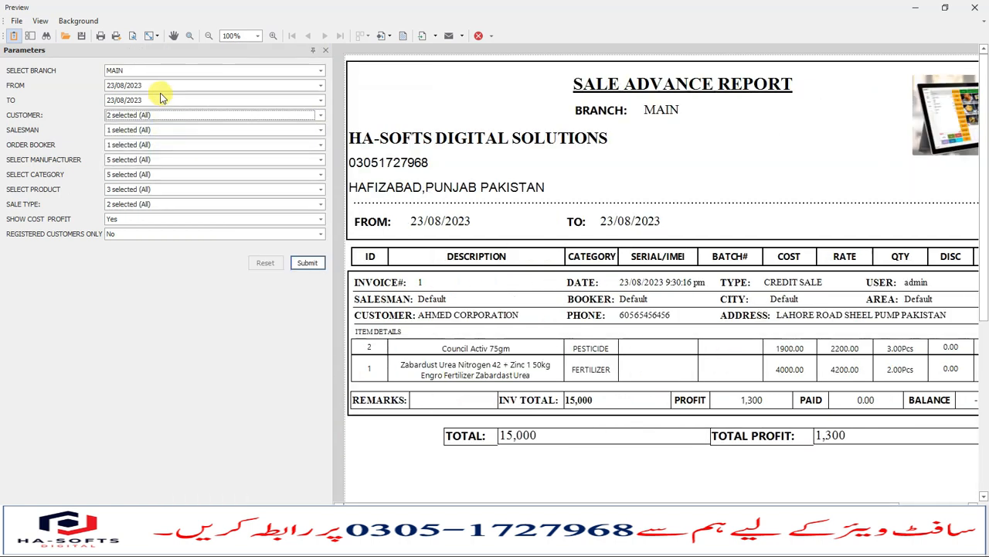
Check the sale advance report's product and category filters, narrow the parameter area, and close the report
{"action": "left_click", "coordinate": [165, 190]}
{"action": "left_click", "coordinate": [163, 190]}
{"action": "left_click", "coordinate": [155, 173]}
{"action": "left_click", "coordinate": [156, 174]}
{"action": "scroll", "coordinate": [608, 357], "scroll_direction": "down", "scroll_amount": 2}
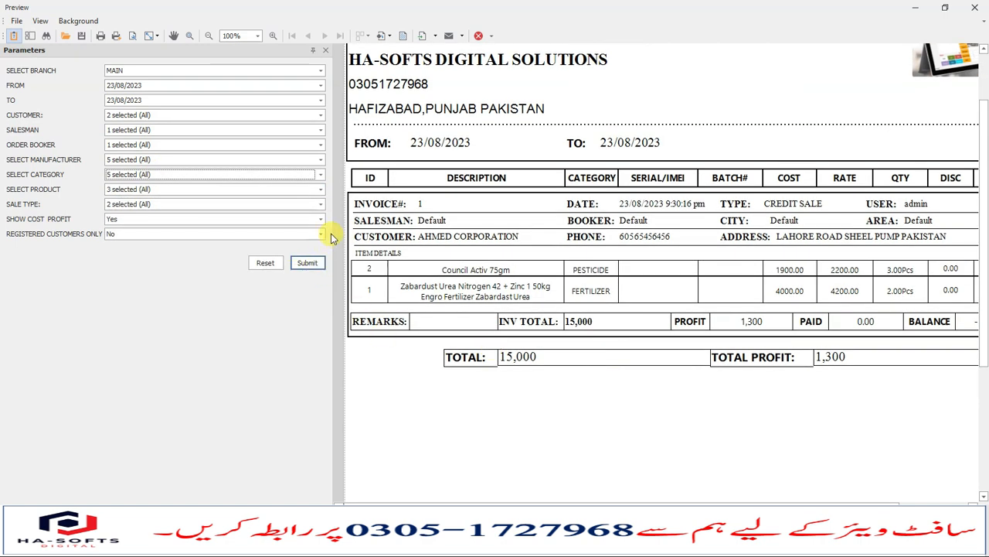
{"action": "left_click_drag", "start_coordinate": [332, 232], "coordinate": [168, 229]}
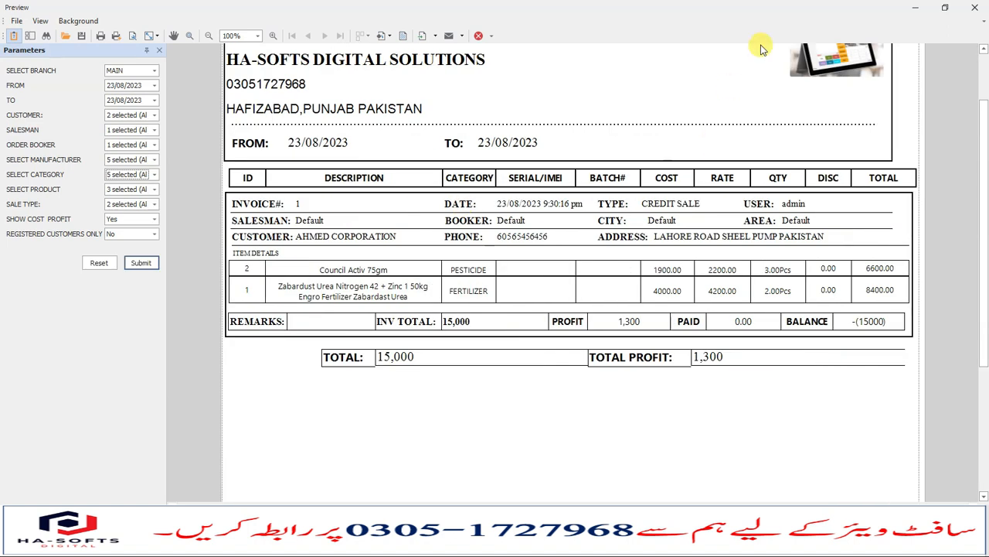
{"action": "left_click", "coordinate": [973, 6]}
Open the purchase summary report of the MAIN branch for 23/08/2023, look over its invoice lines and close it
{"action": "left_click", "coordinate": [60, 22]}
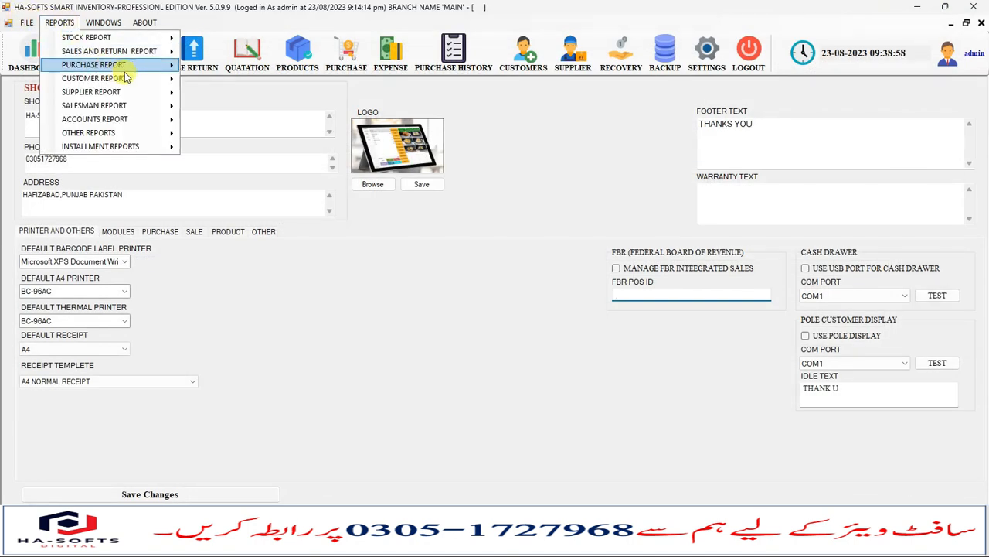
{"action": "mouse_move", "coordinate": [157, 70]}
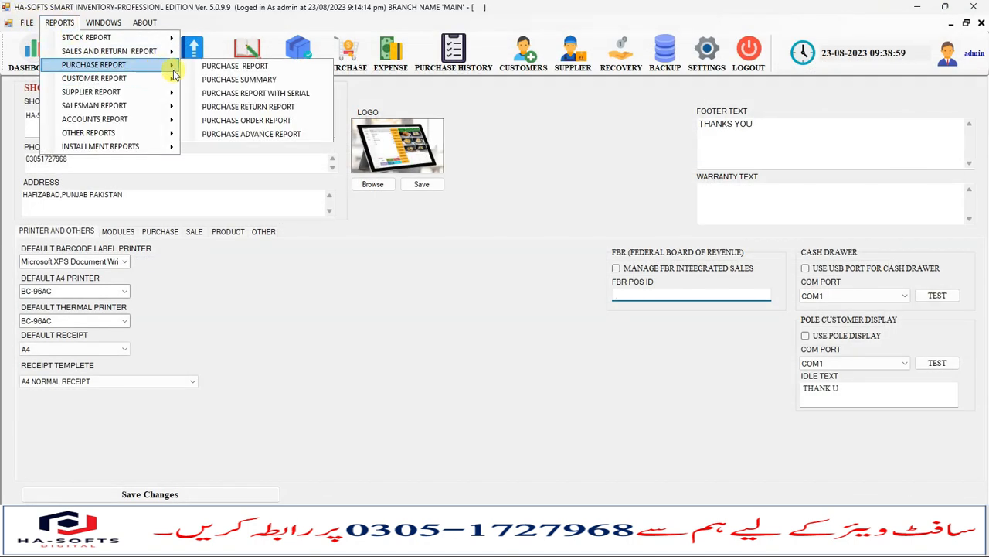
{"action": "left_click", "coordinate": [280, 80]}
{"action": "left_click", "coordinate": [501, 348]}
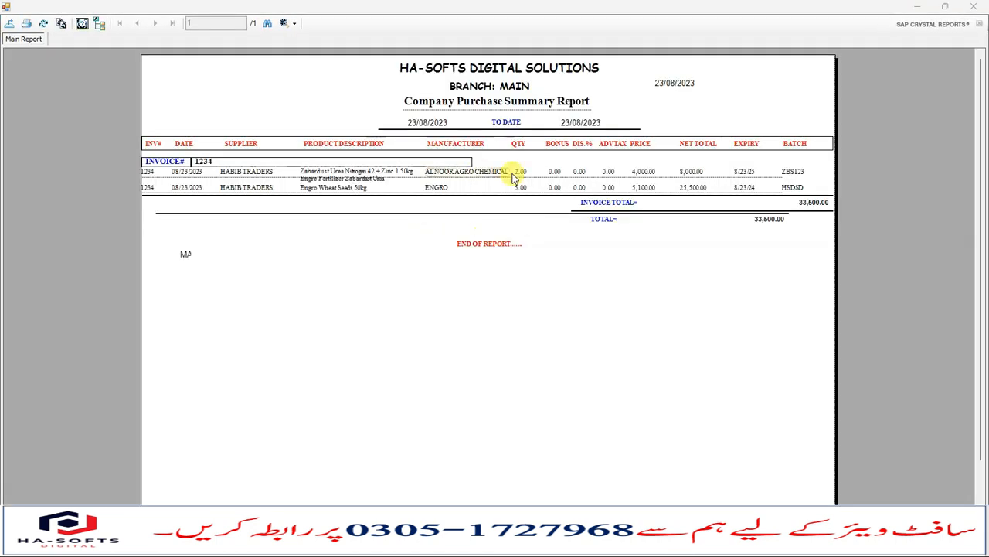
{"action": "left_click", "coordinate": [299, 25]}
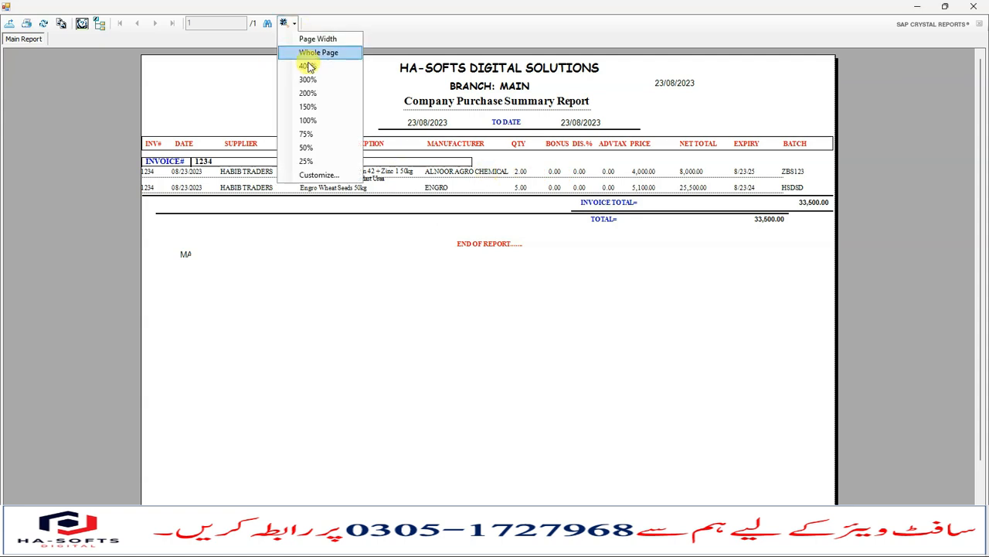
{"action": "left_click", "coordinate": [309, 115]}
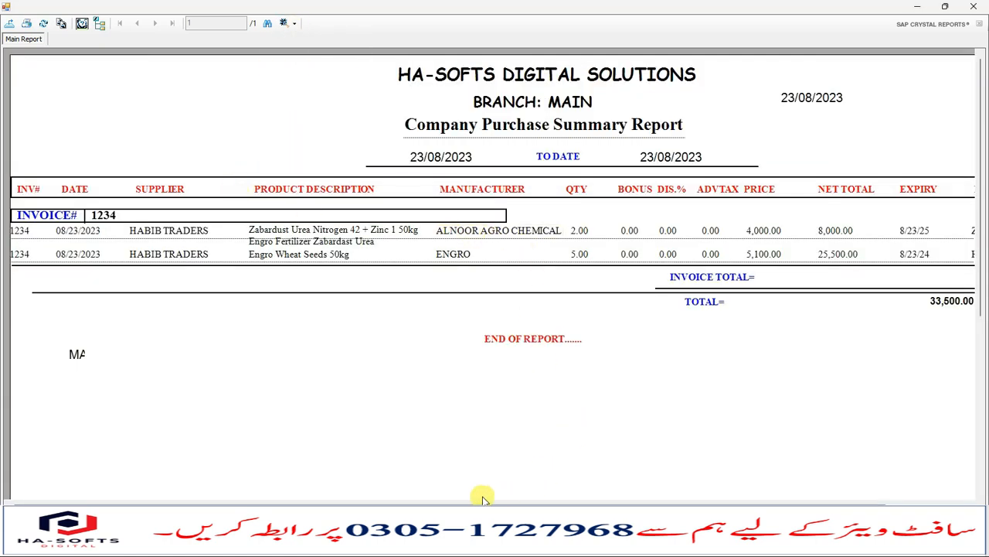
{"action": "left_click_drag", "start_coordinate": [482, 497], "coordinate": [569, 497]}
{"action": "left_click", "coordinate": [975, 6]}
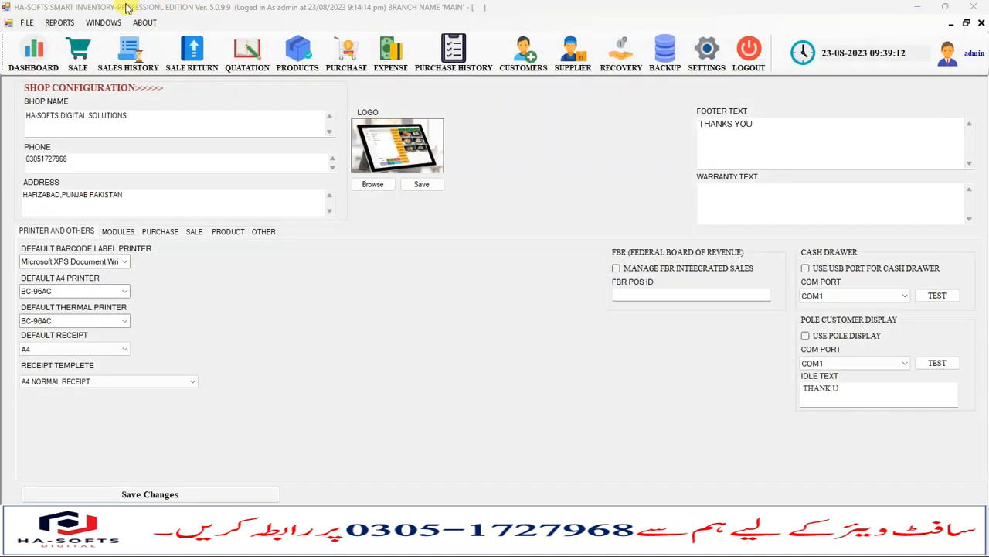
Look through the report categories and open the customer balance report
{"action": "left_click", "coordinate": [70, 23]}
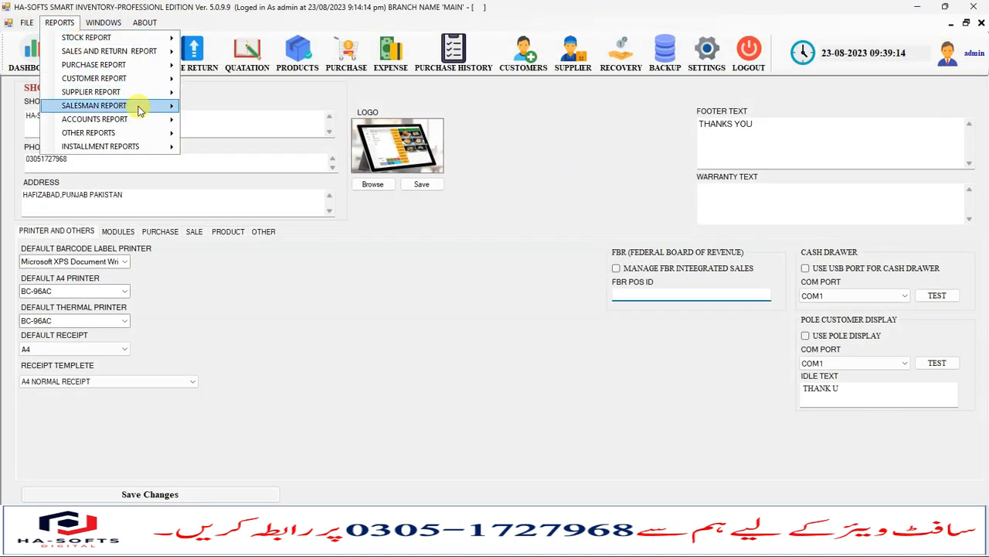
{"action": "mouse_move", "coordinate": [159, 122]}
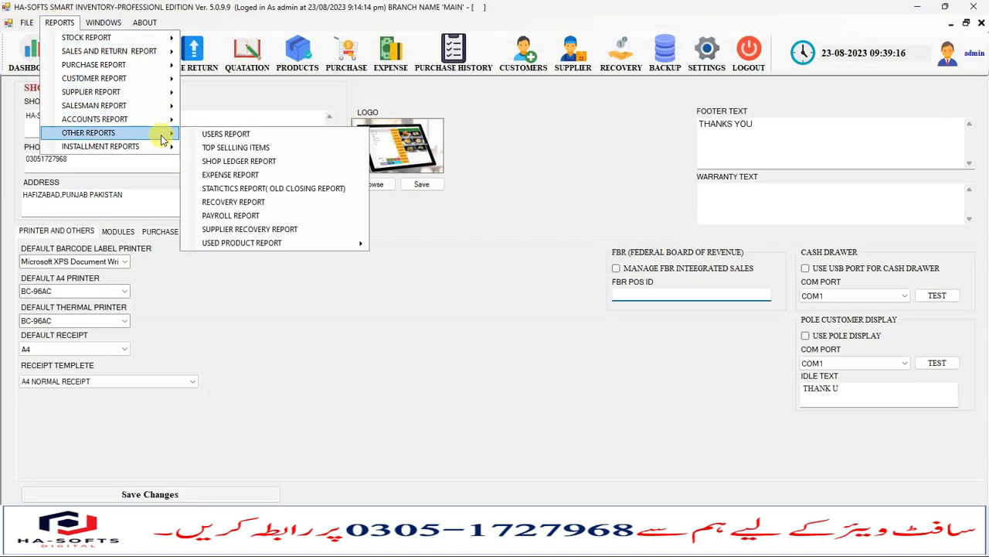
{"action": "mouse_move", "coordinate": [160, 100]}
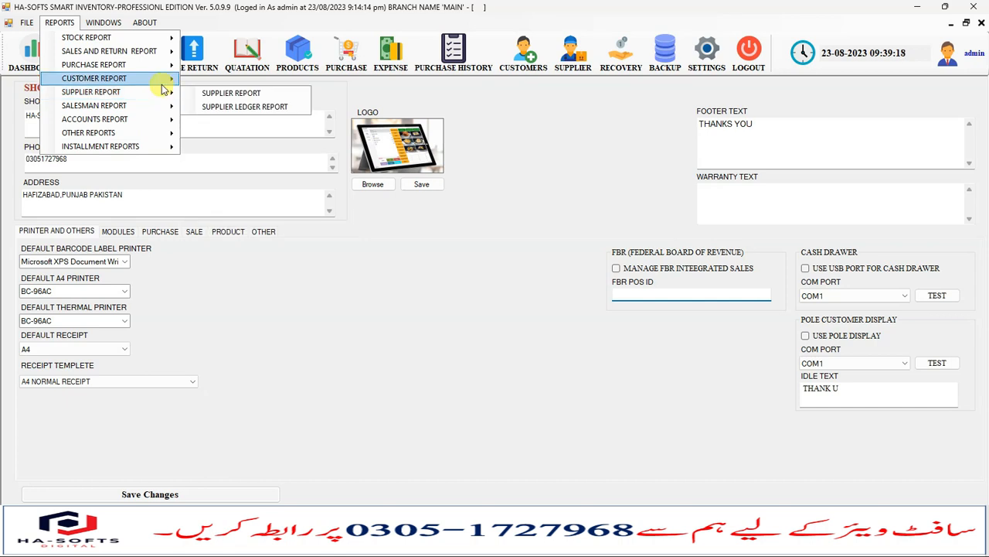
{"action": "mouse_move", "coordinate": [162, 80]}
{"action": "left_click", "coordinate": [241, 95]}
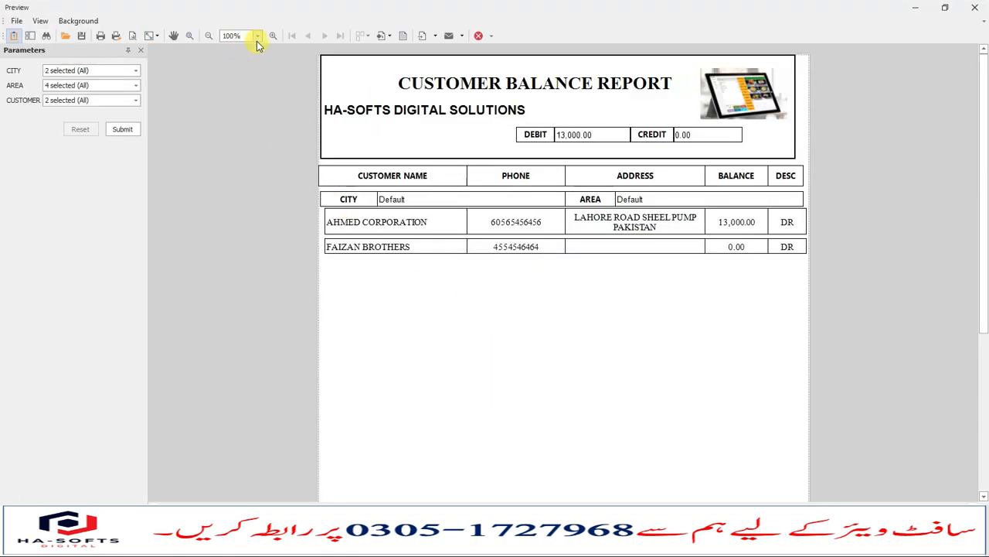
{"action": "left_click", "coordinate": [259, 38]}
{"action": "left_click", "coordinate": [249, 81]}
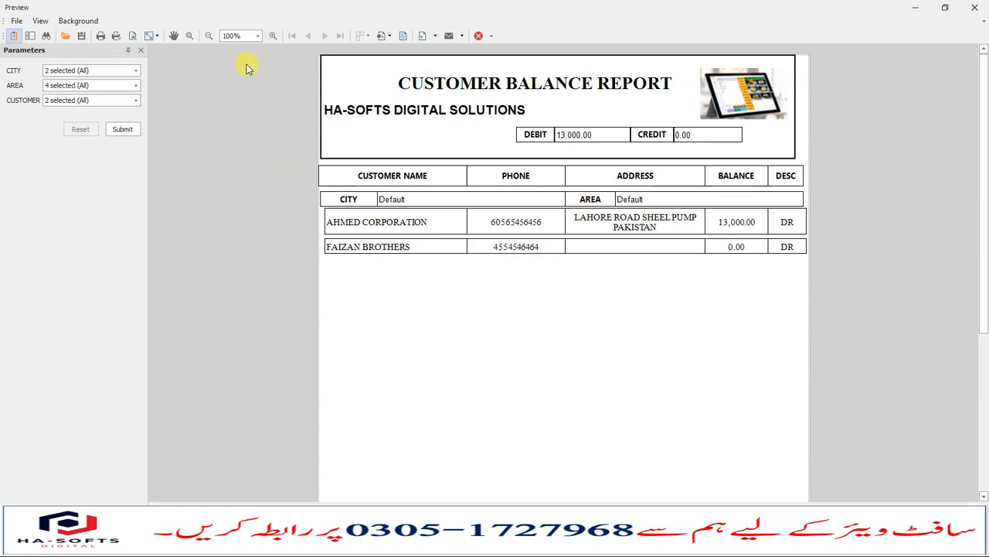
Check the city and area filters and the customers' balances, and close the customer balance report
{"action": "left_click", "coordinate": [137, 73]}
{"action": "left_click", "coordinate": [137, 75]}
{"action": "left_click", "coordinate": [137, 85]}
{"action": "left_click", "coordinate": [137, 85]}
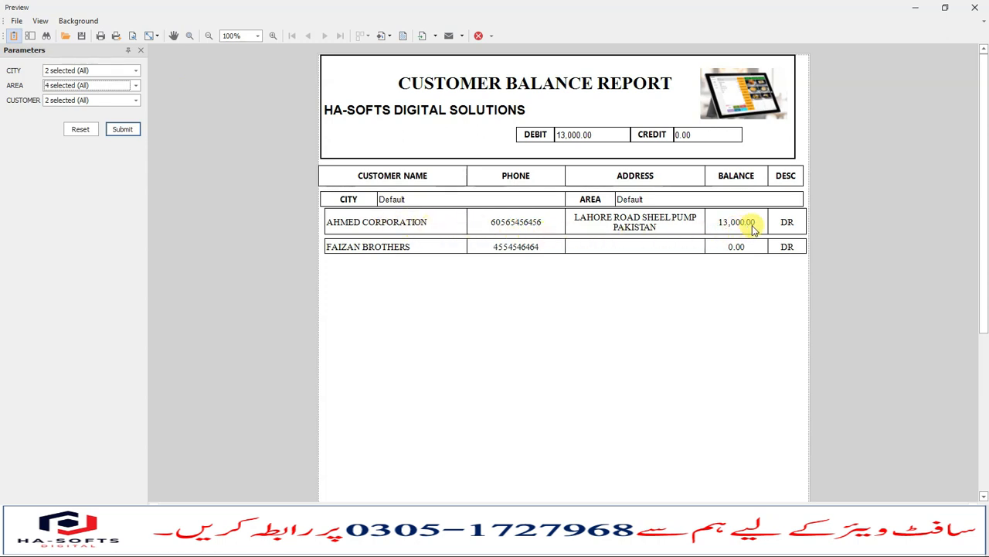
{"action": "left_click", "coordinate": [671, 222]}
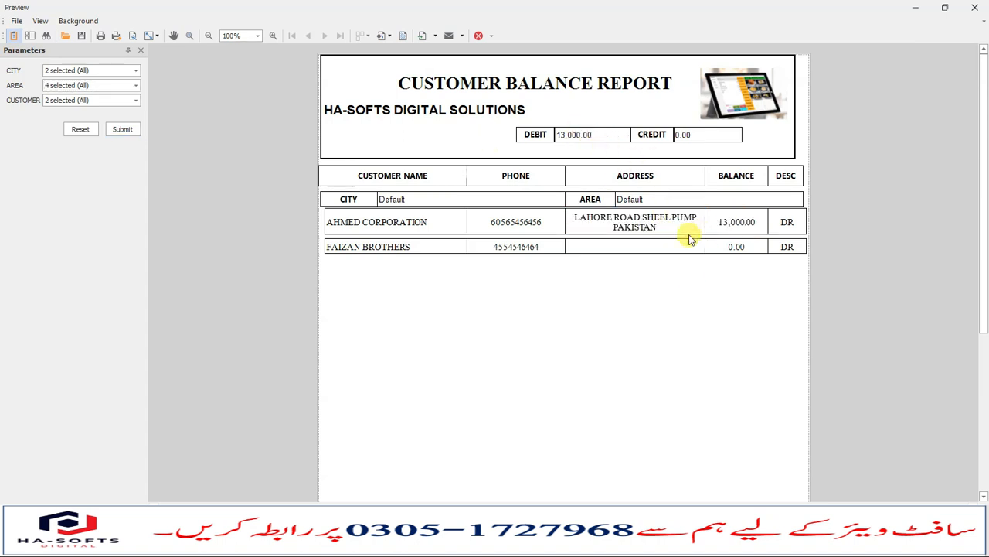
{"action": "left_click", "coordinate": [977, 13]}
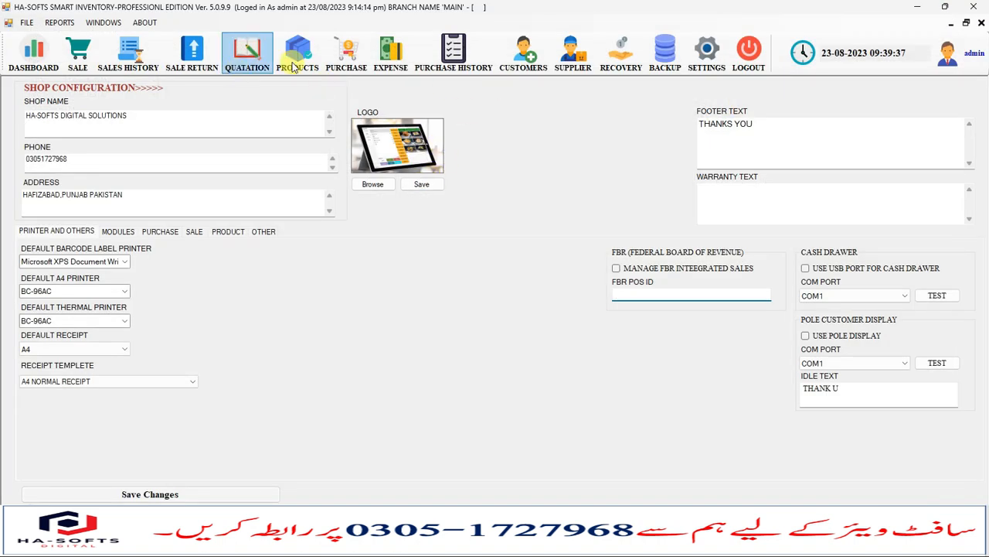
Look over the available report categories and close the shop configuration and recovery windows
{"action": "left_click", "coordinate": [60, 23]}
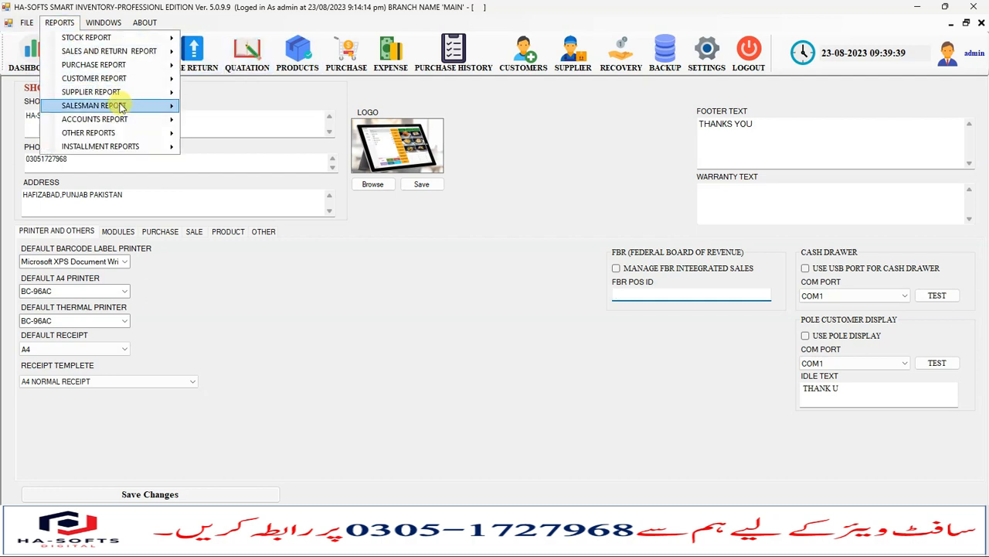
{"action": "mouse_move", "coordinate": [122, 107]}
{"action": "mouse_move", "coordinate": [132, 135]}
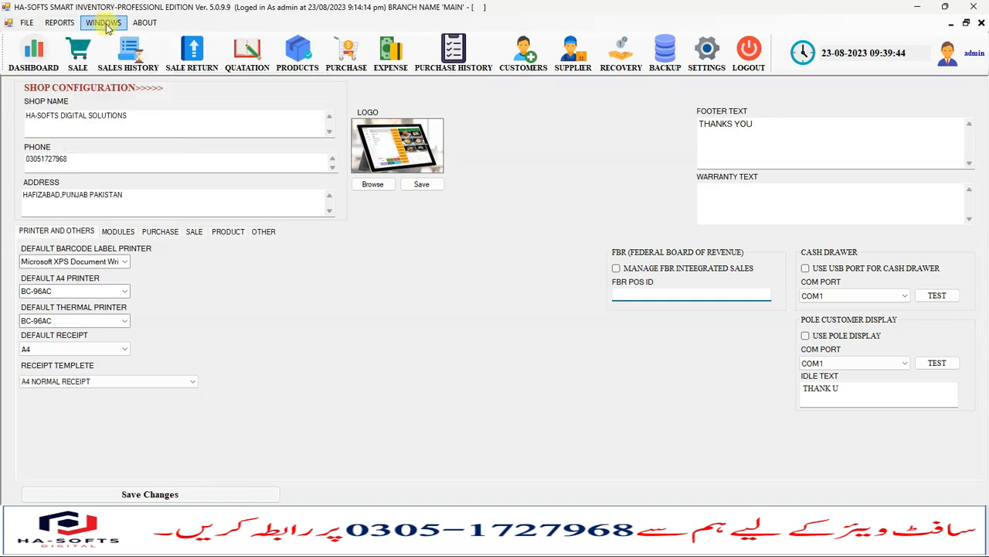
{"action": "left_click", "coordinate": [193, 195]}
{"action": "left_click", "coordinate": [981, 23]}
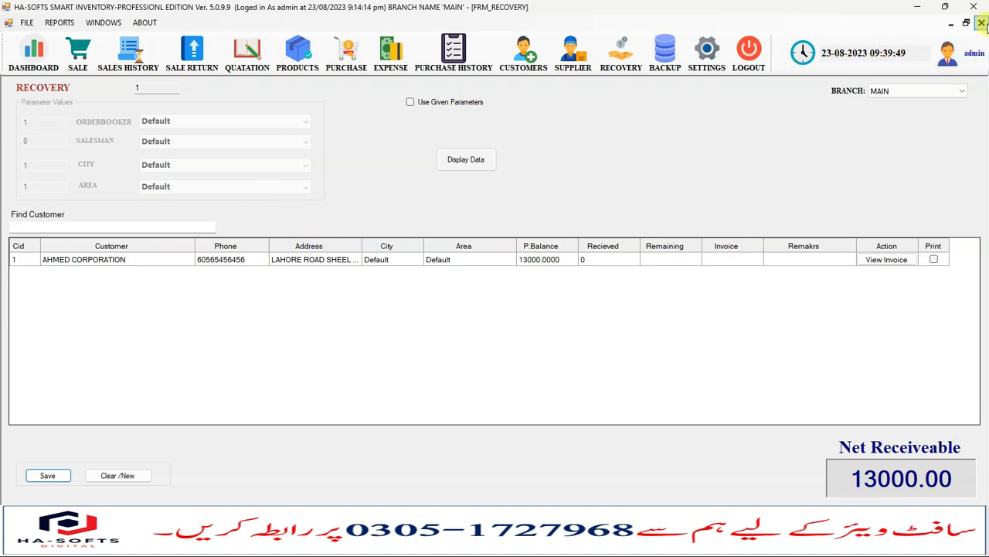
{"action": "left_click", "coordinate": [981, 23]}
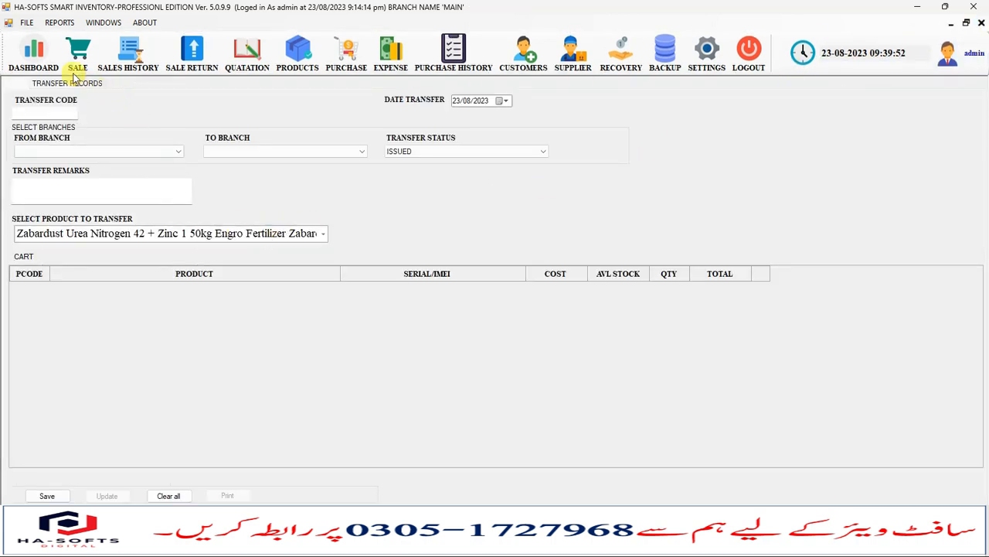
Open the point of sale, read the software's product and licence information, and close both windows
{"action": "left_click", "coordinate": [77, 51]}
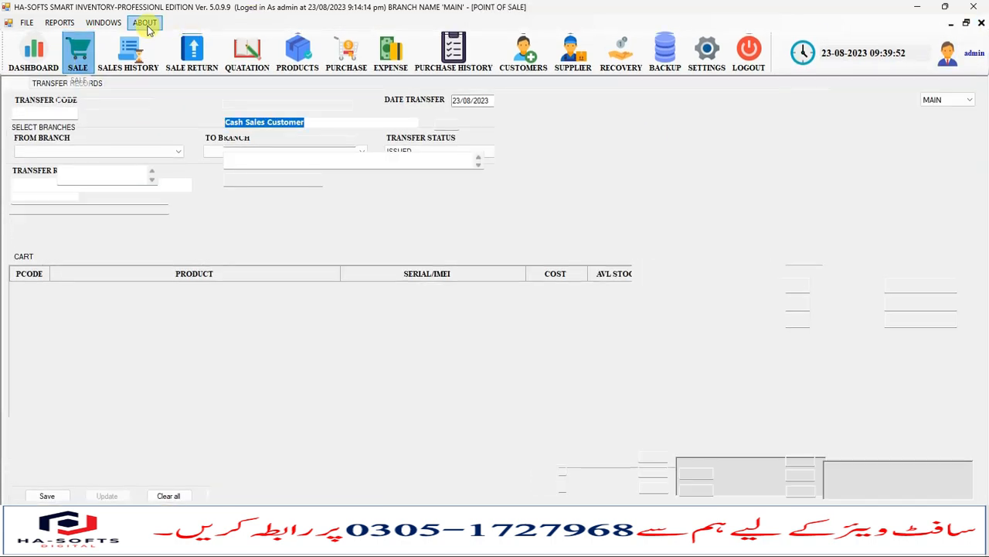
{"action": "left_click", "coordinate": [145, 23]}
{"action": "left_click", "coordinate": [172, 34]}
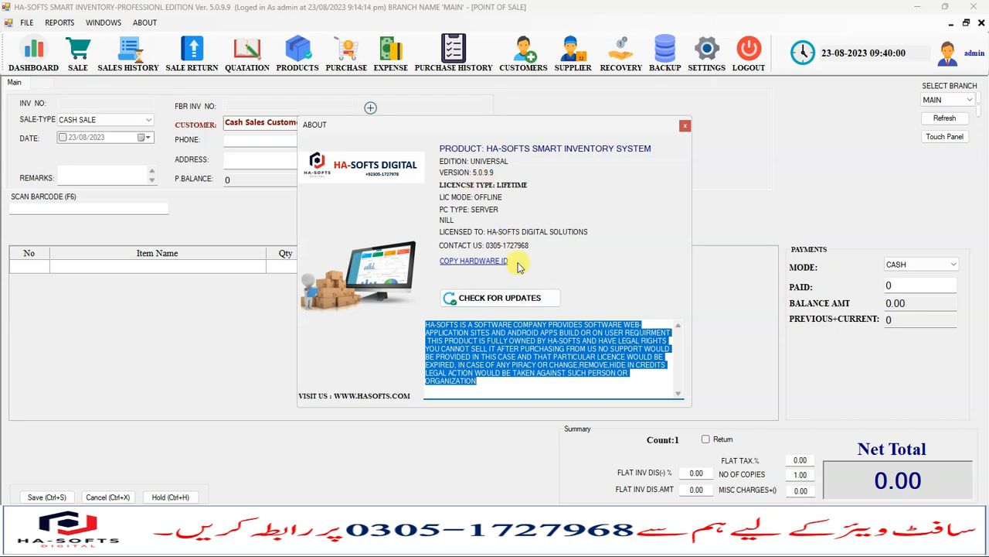
{"action": "left_click", "coordinate": [499, 343]}
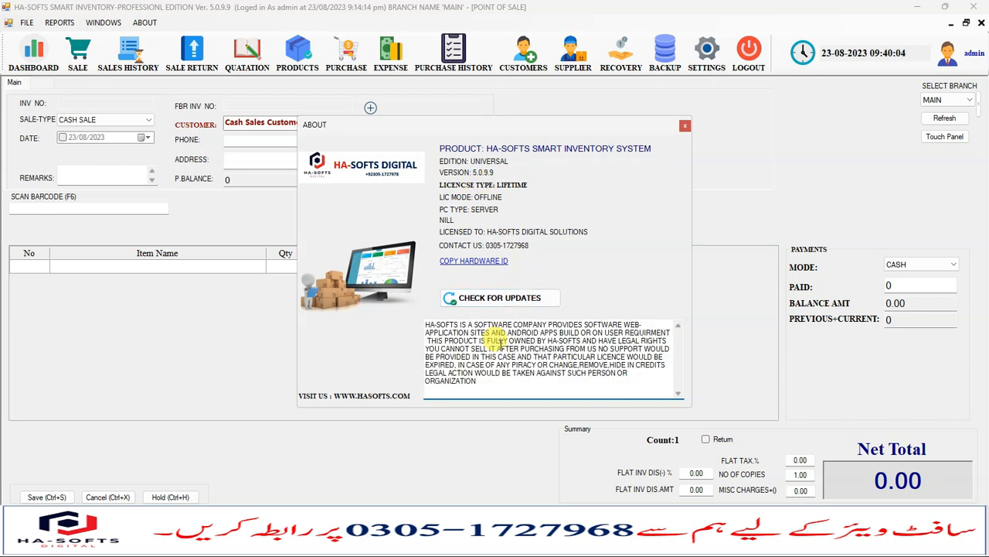
{"action": "left_click", "coordinate": [684, 126]}
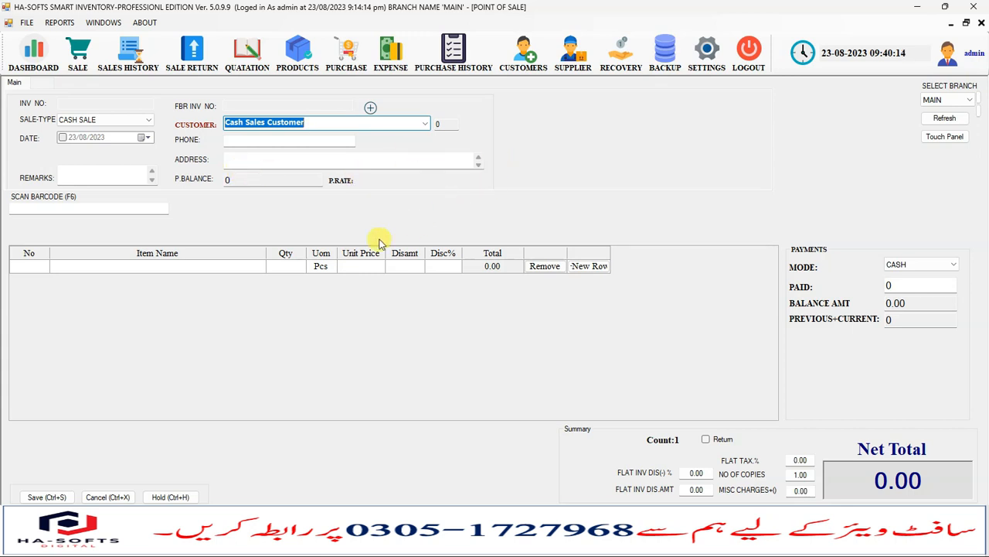
{"action": "left_click", "coordinate": [191, 266]}
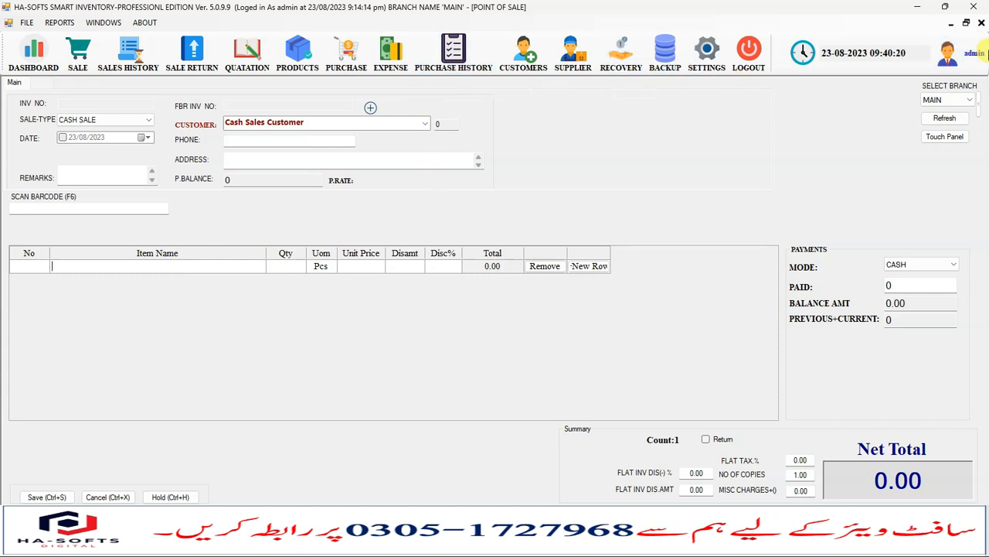
{"action": "left_click", "coordinate": [982, 24]}
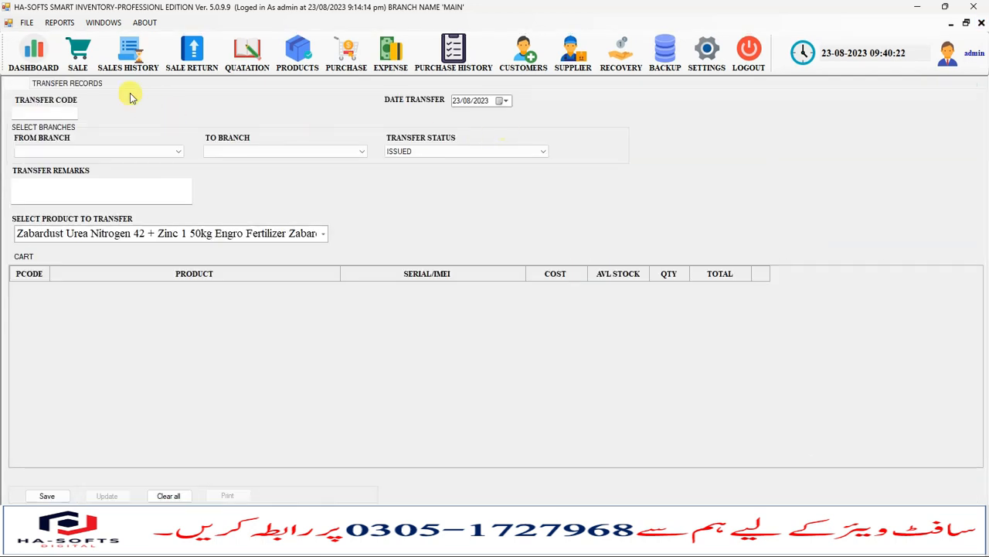
Open the dashboard, refresh the MAIN branch's data for August 23, 2023, and check recoverable amounts, payable amounts and items near expiry
{"action": "left_click", "coordinate": [34, 53]}
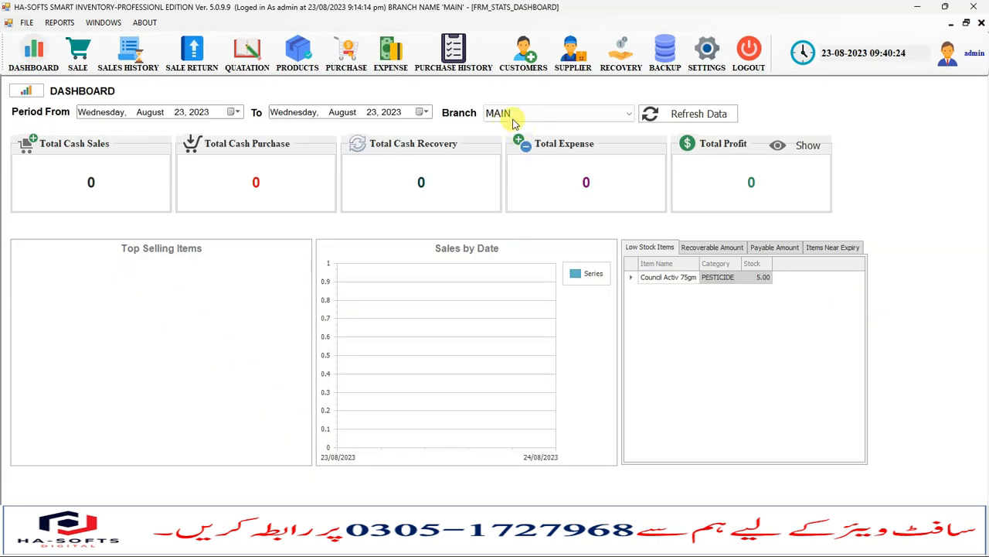
{"action": "left_click", "coordinate": [696, 114]}
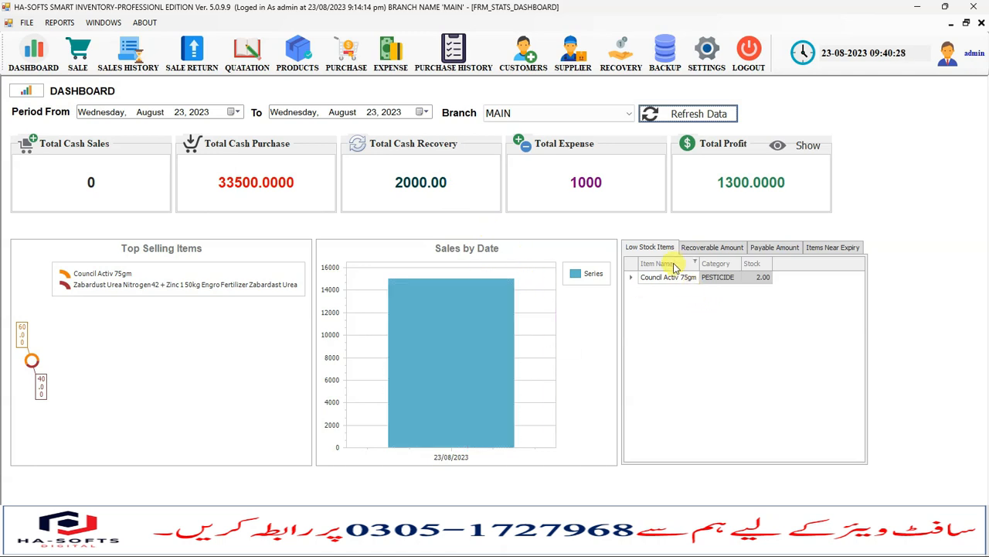
{"action": "left_click", "coordinate": [698, 248]}
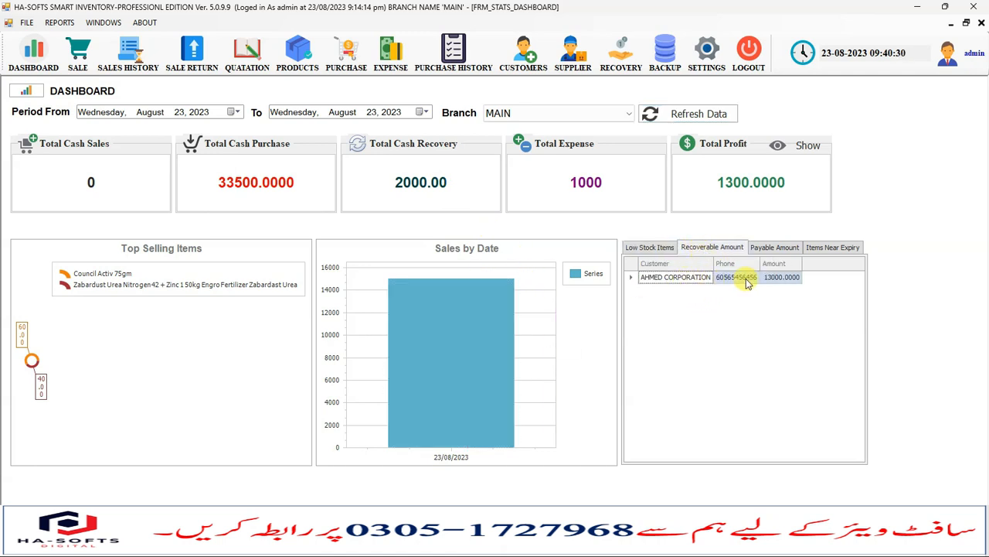
{"action": "left_click", "coordinate": [765, 248]}
{"action": "left_click", "coordinate": [830, 248]}
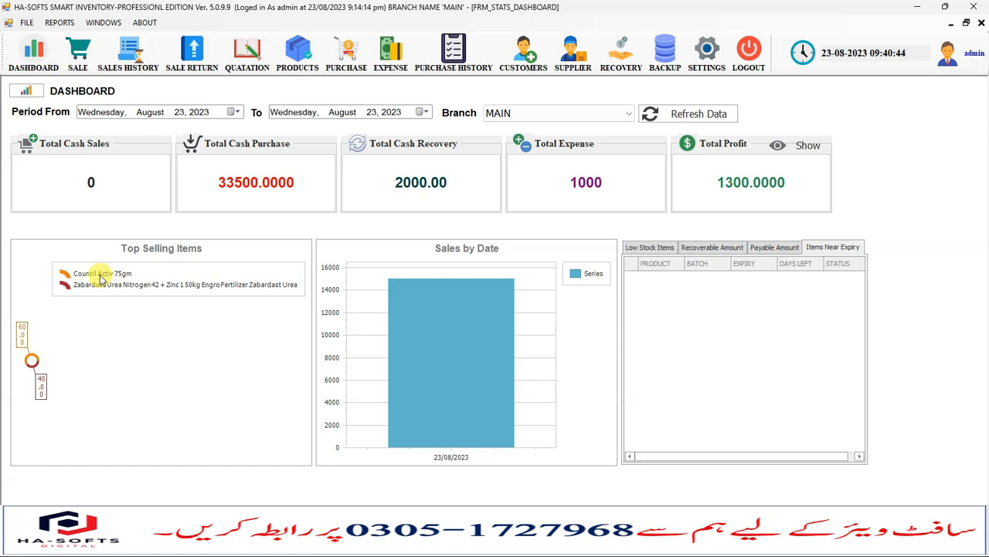
{"action": "mouse_move", "coordinate": [456, 297]}
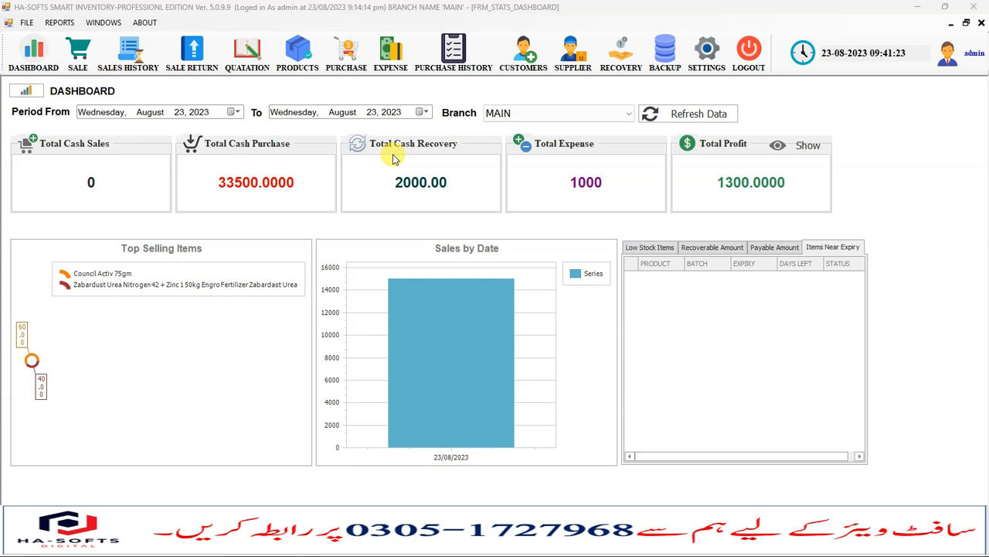
{"action": "left_click", "coordinate": [493, 119]}
{"action": "left_click", "coordinate": [493, 119]}
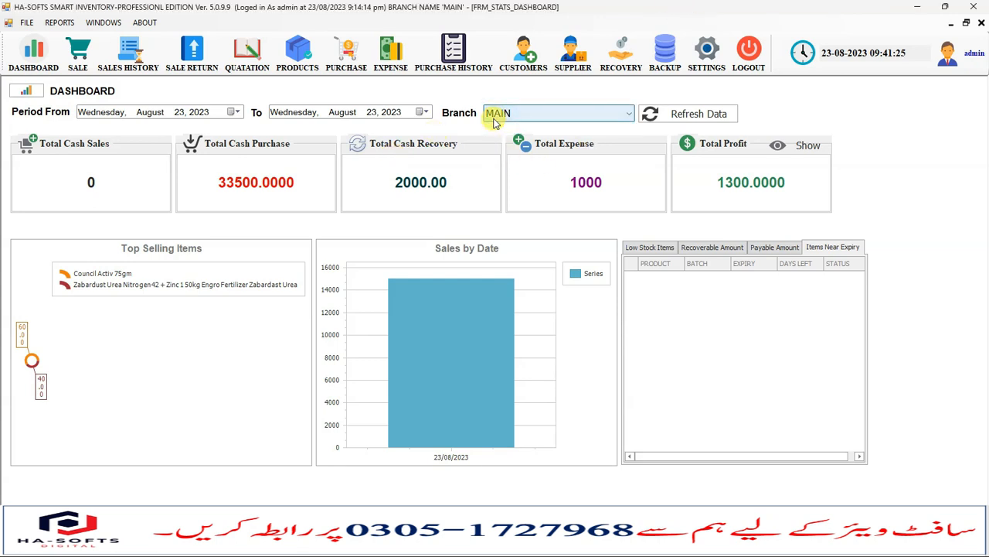